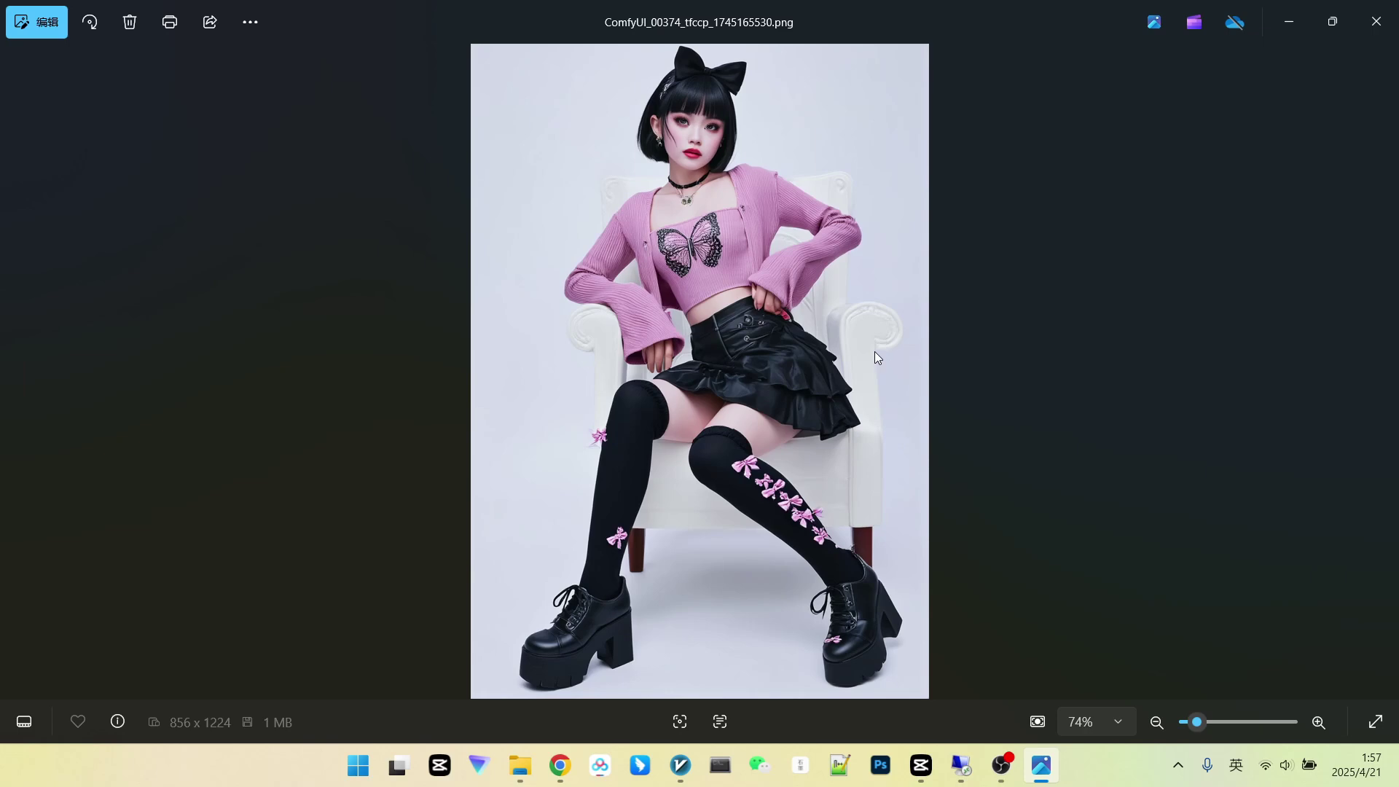
View the sample image ComfyUI_00143_chspi_1745171313.png in place of the one on display, and close it
left_click(1376, 21)
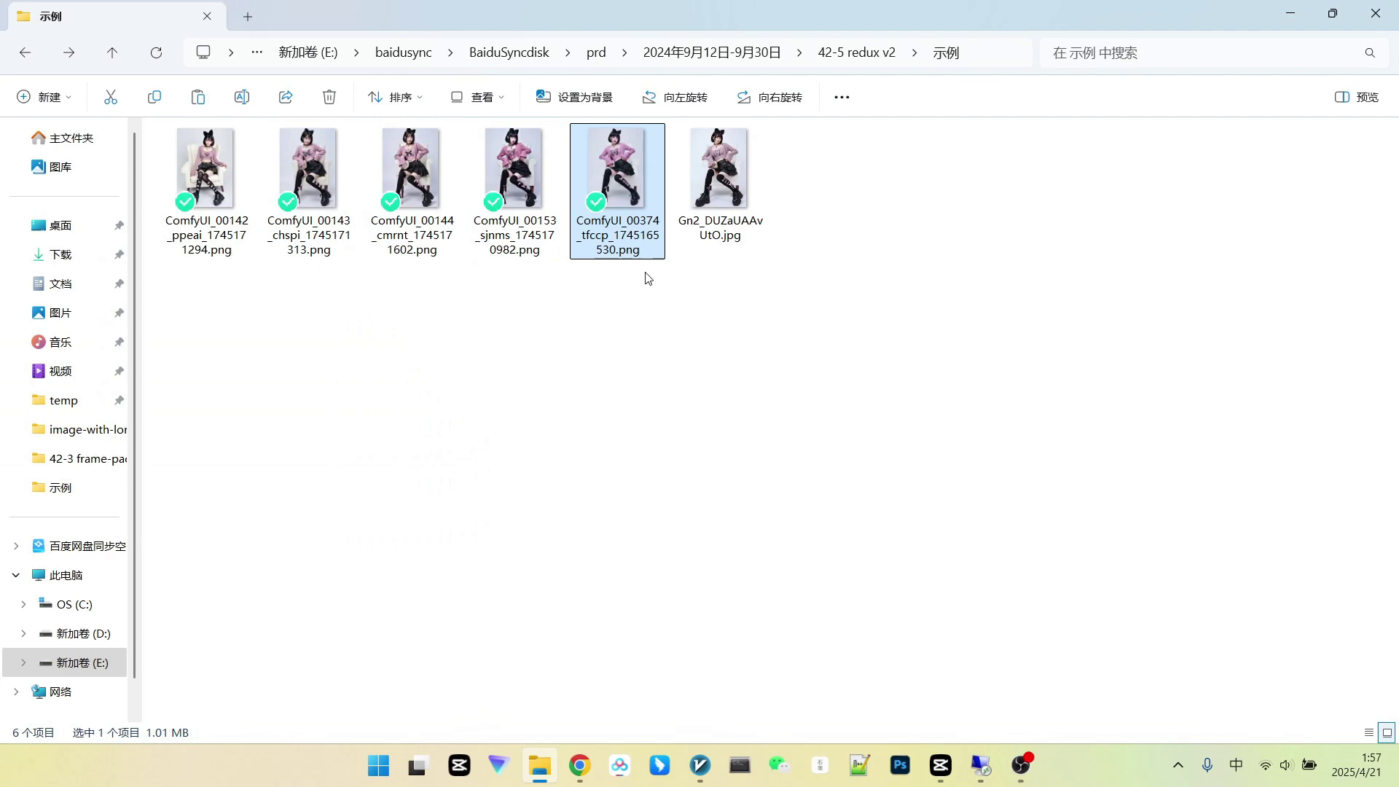
double_click(311, 203)
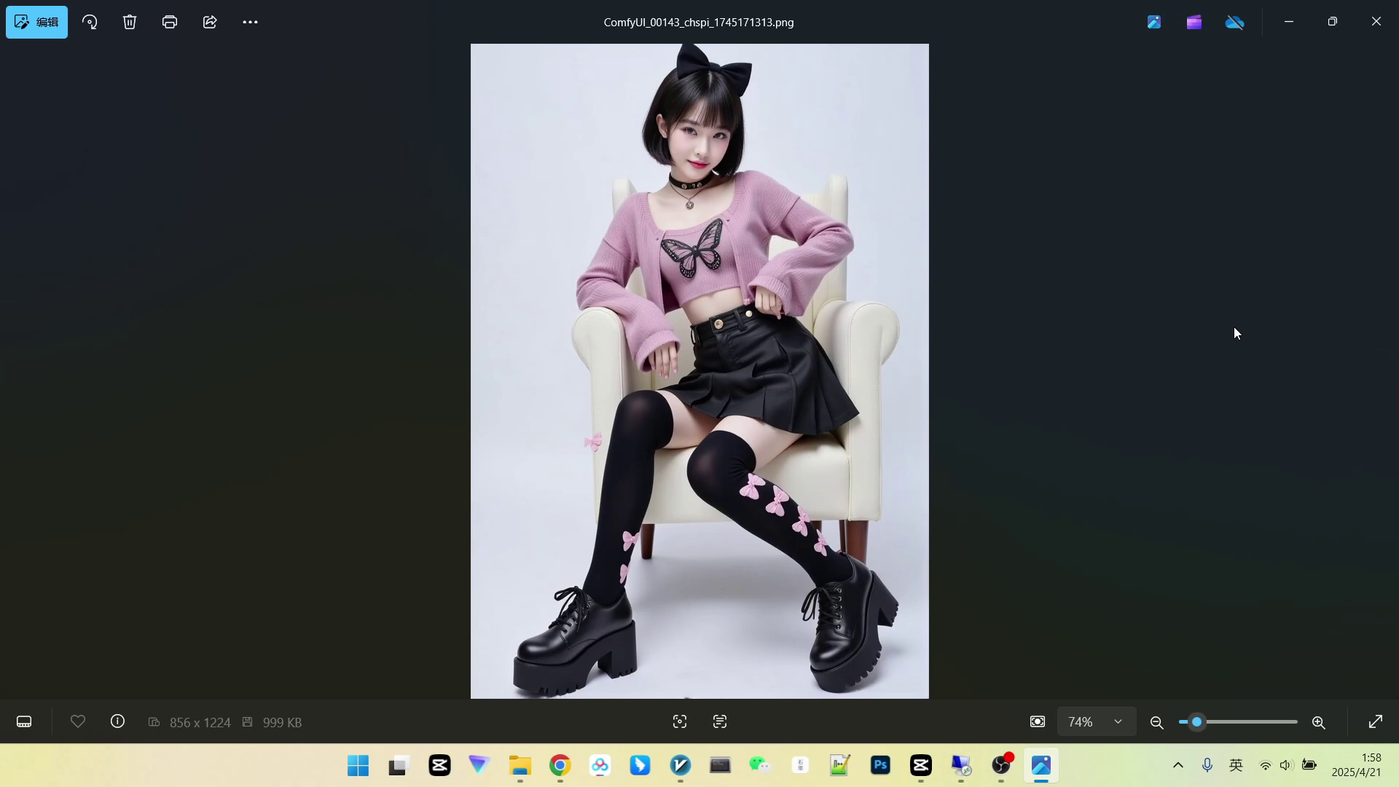
key("Escape")
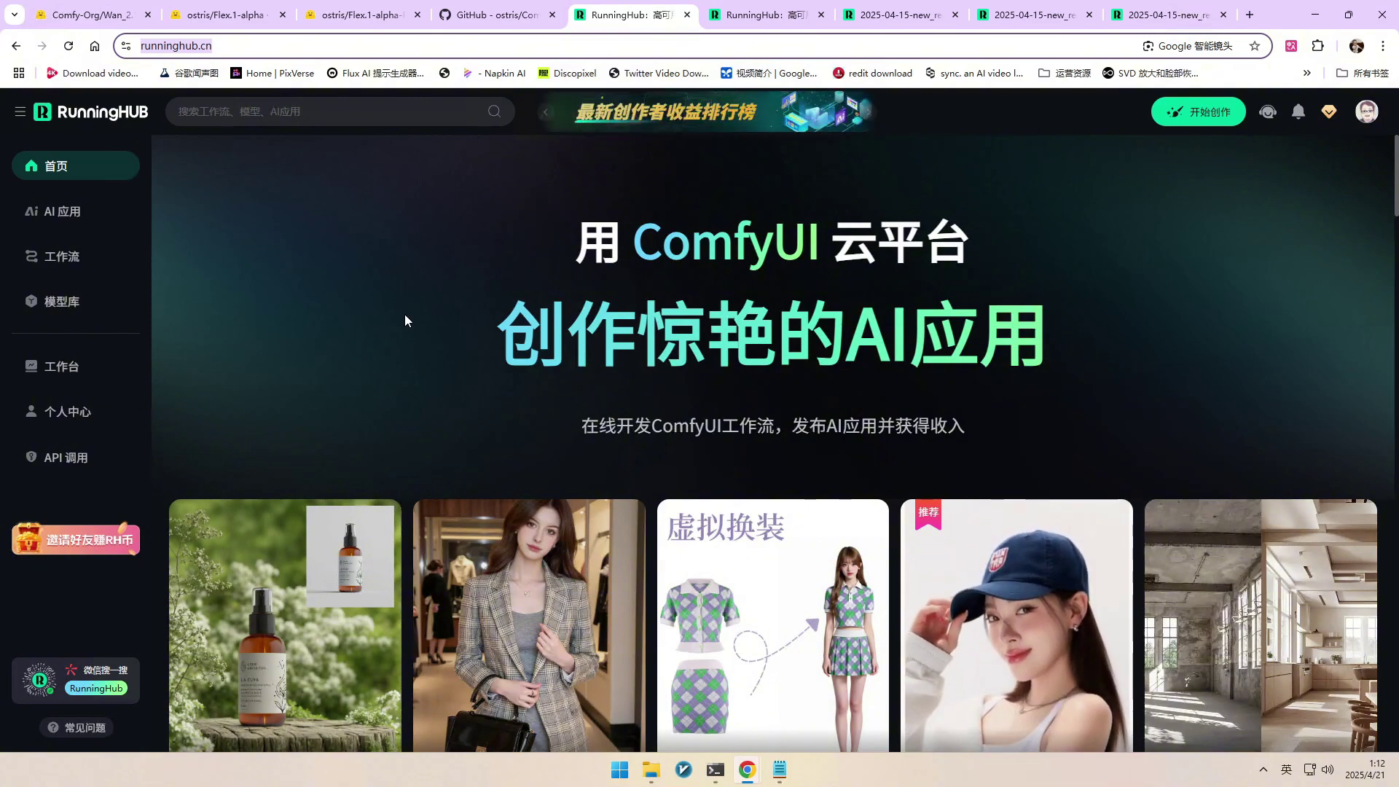
Bring up the 2025-04-15-new_redux_v2 workflow and view the source image in its Load Image node
left_click(874, 18)
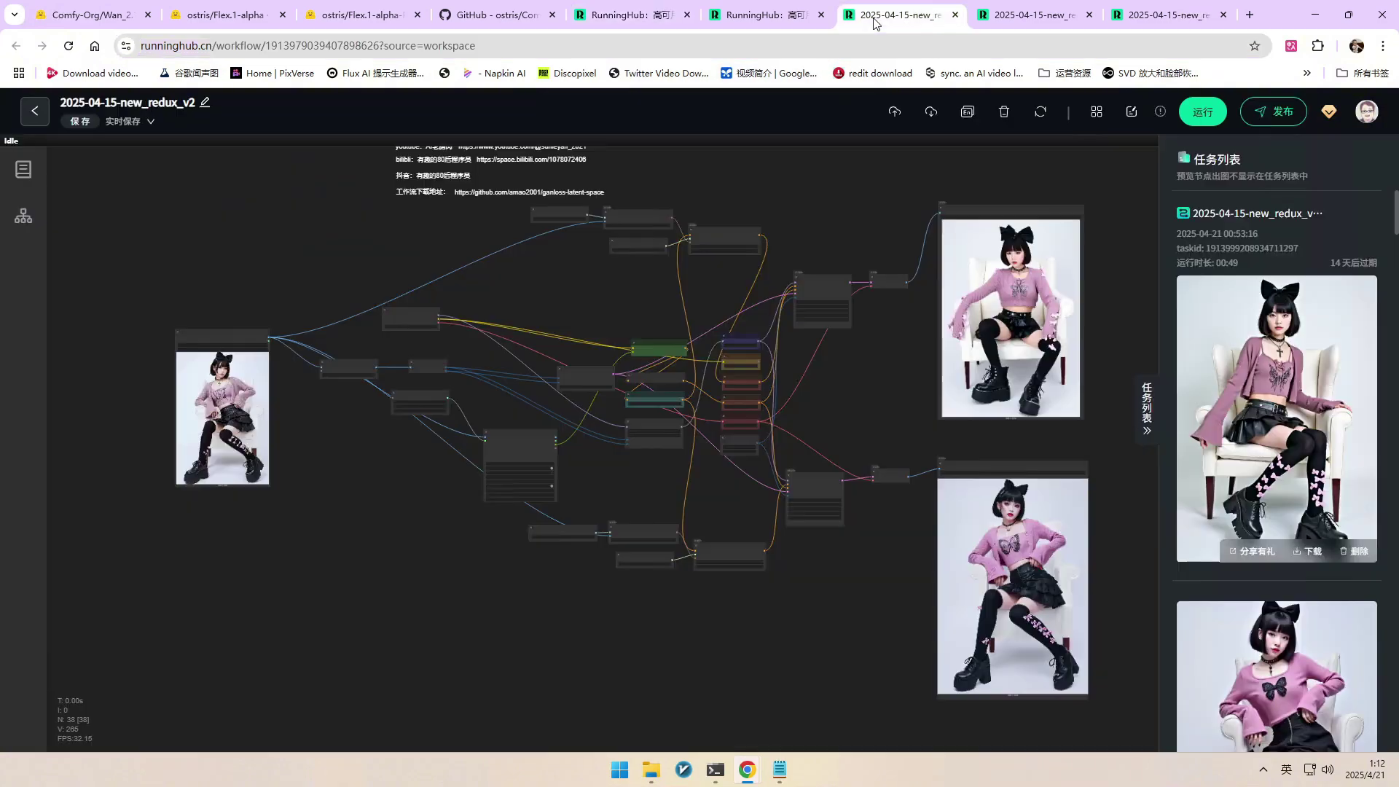
scroll(193, 386, "up", 12)
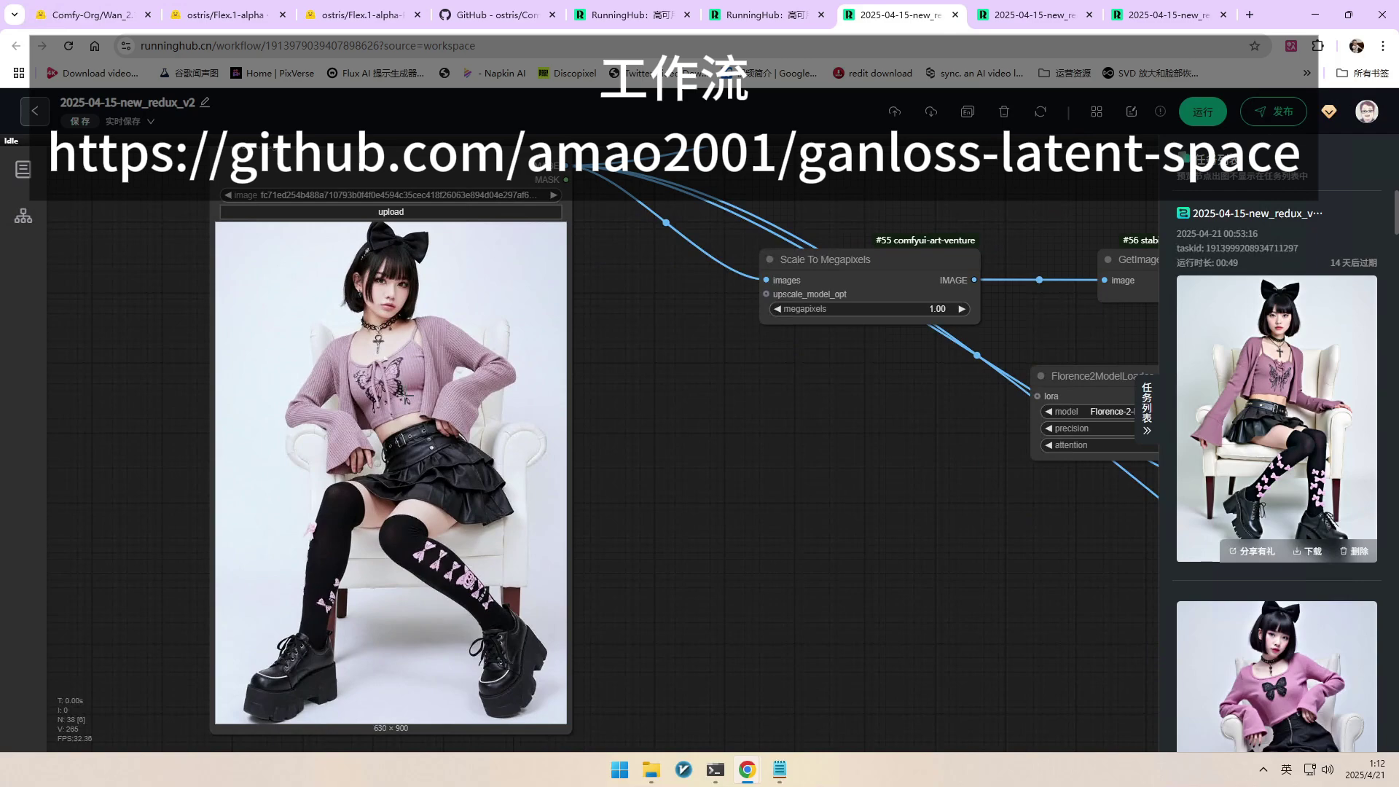
scroll(404, 367, "down", 8)
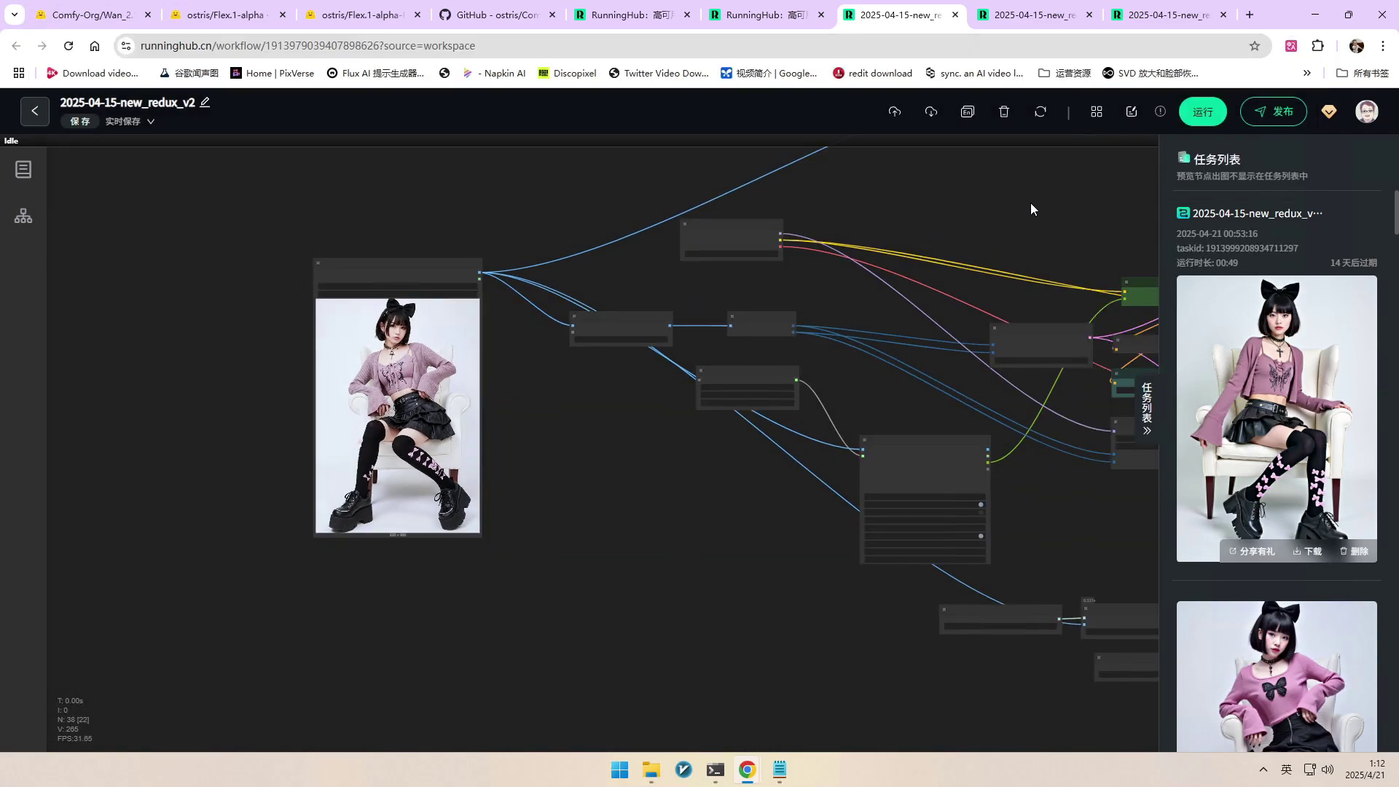
Examine the Apply Style Model node's conditioning, style_model and clip_vision_output inputs and its strength settings
left_click_drag(1030, 202, 763, 275)
scroll(516, 412, "up", 10)
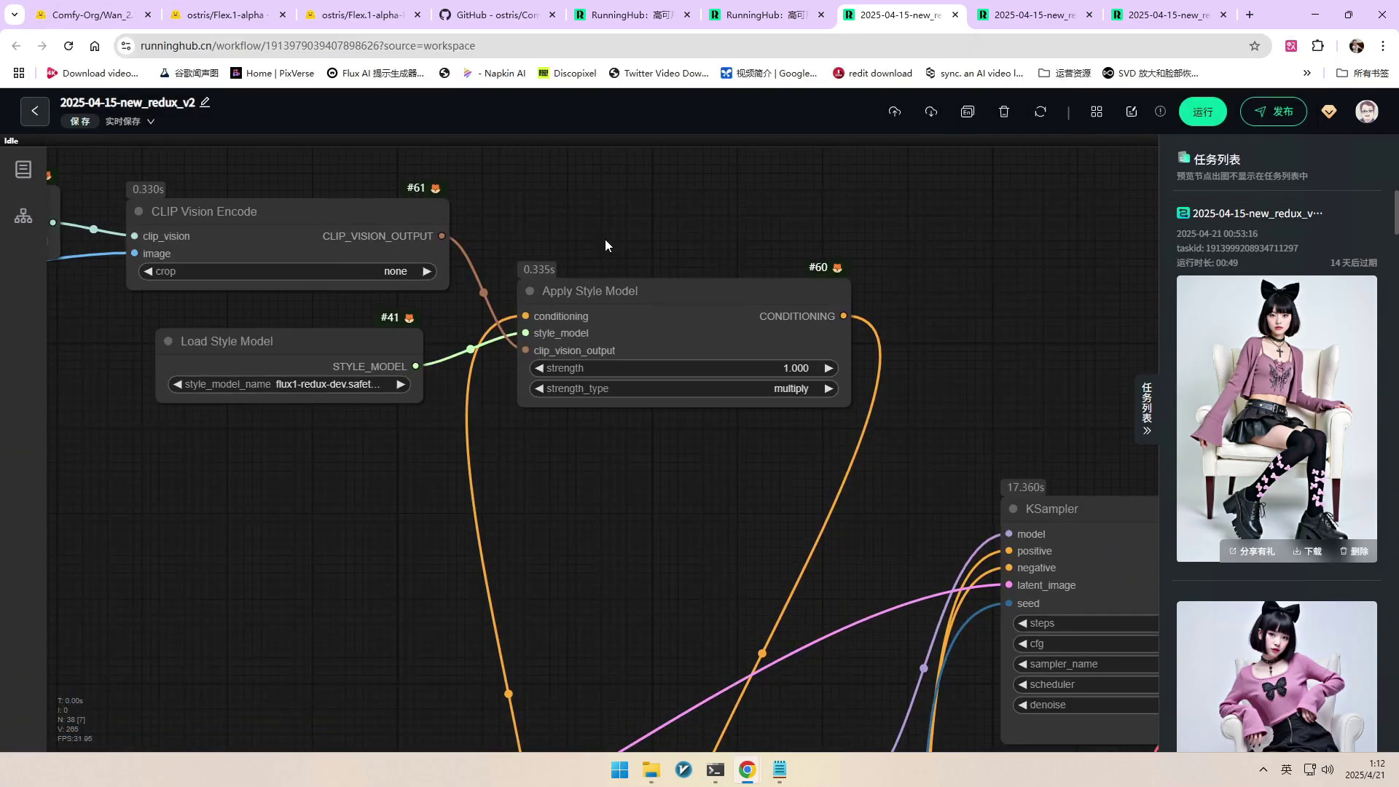
left_click_drag(605, 244, 705, 252)
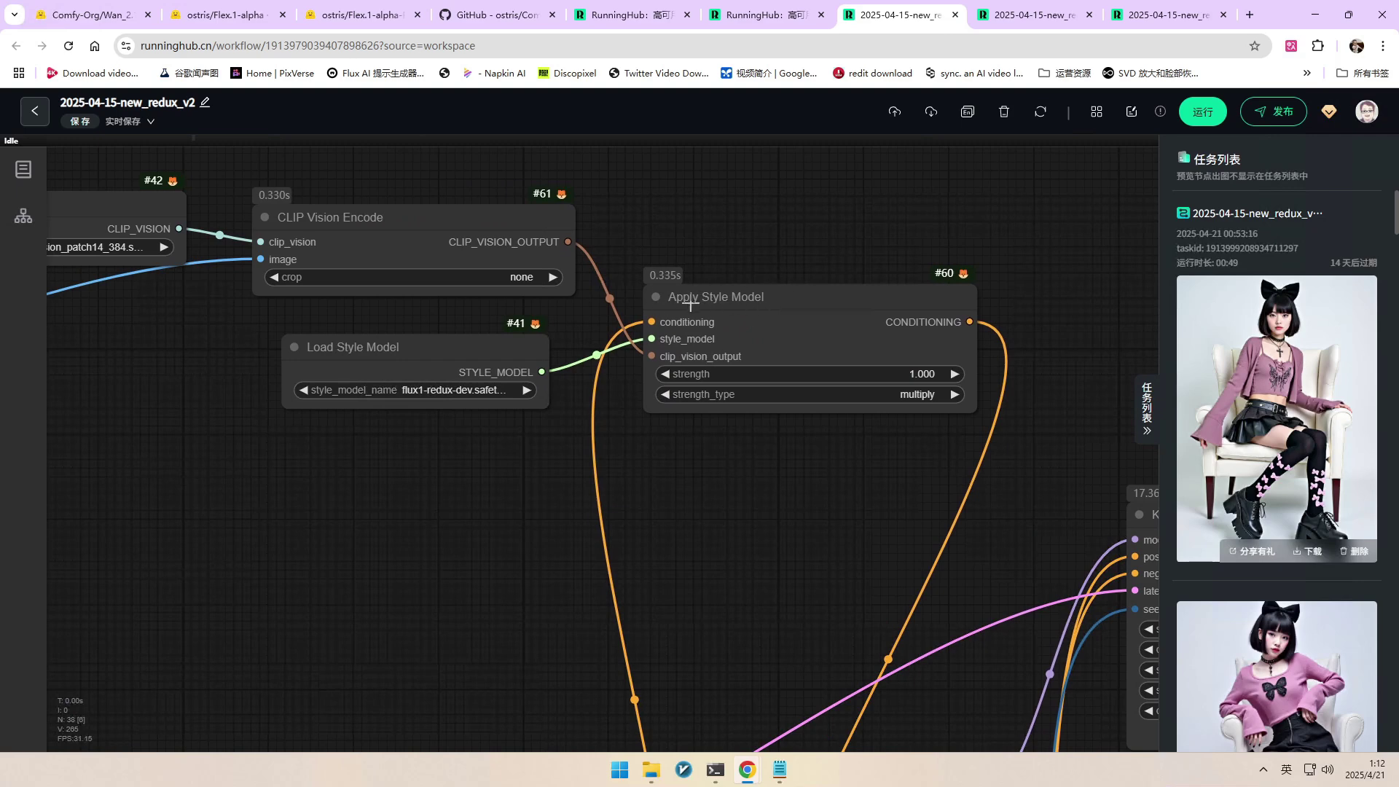
scroll(784, 253, "down", 3)
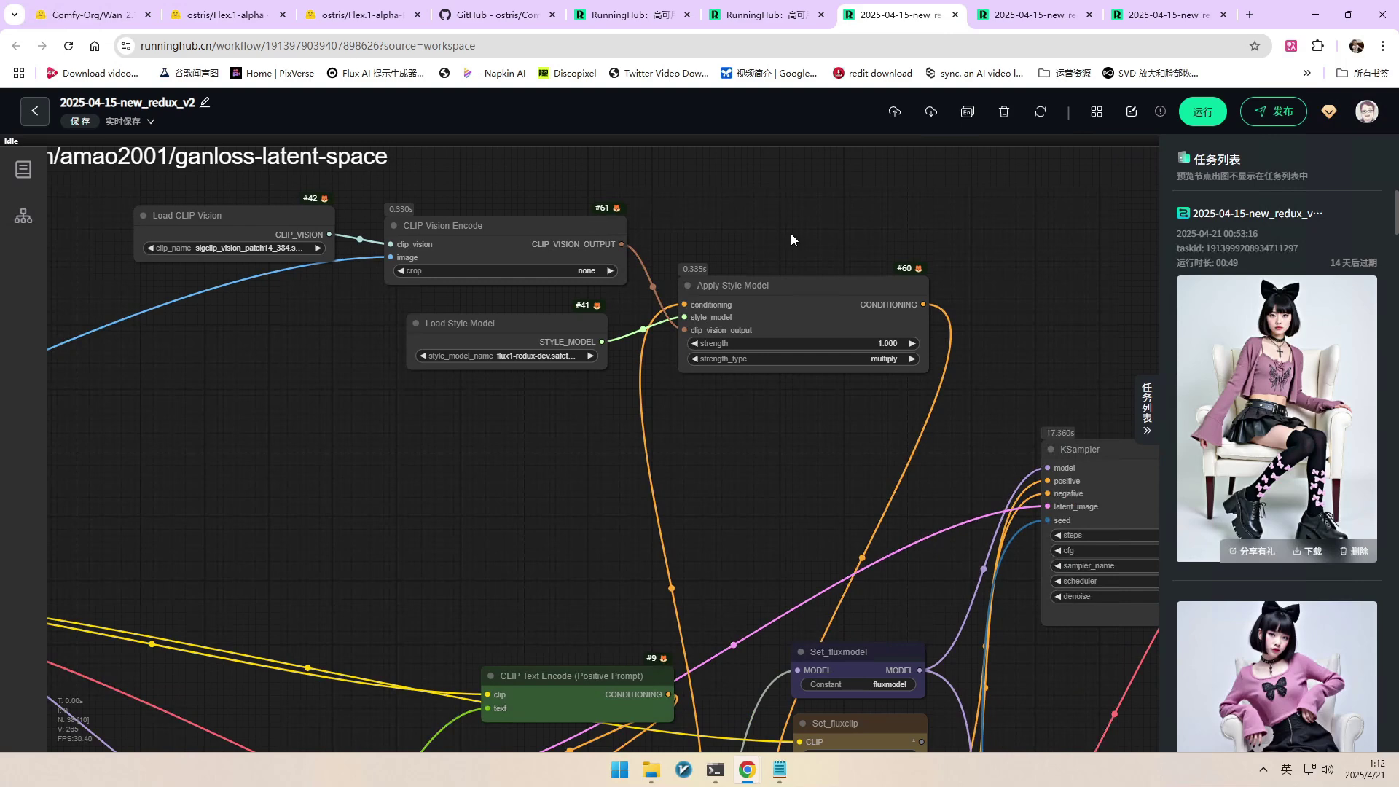
scroll(702, 294, "up", 3)
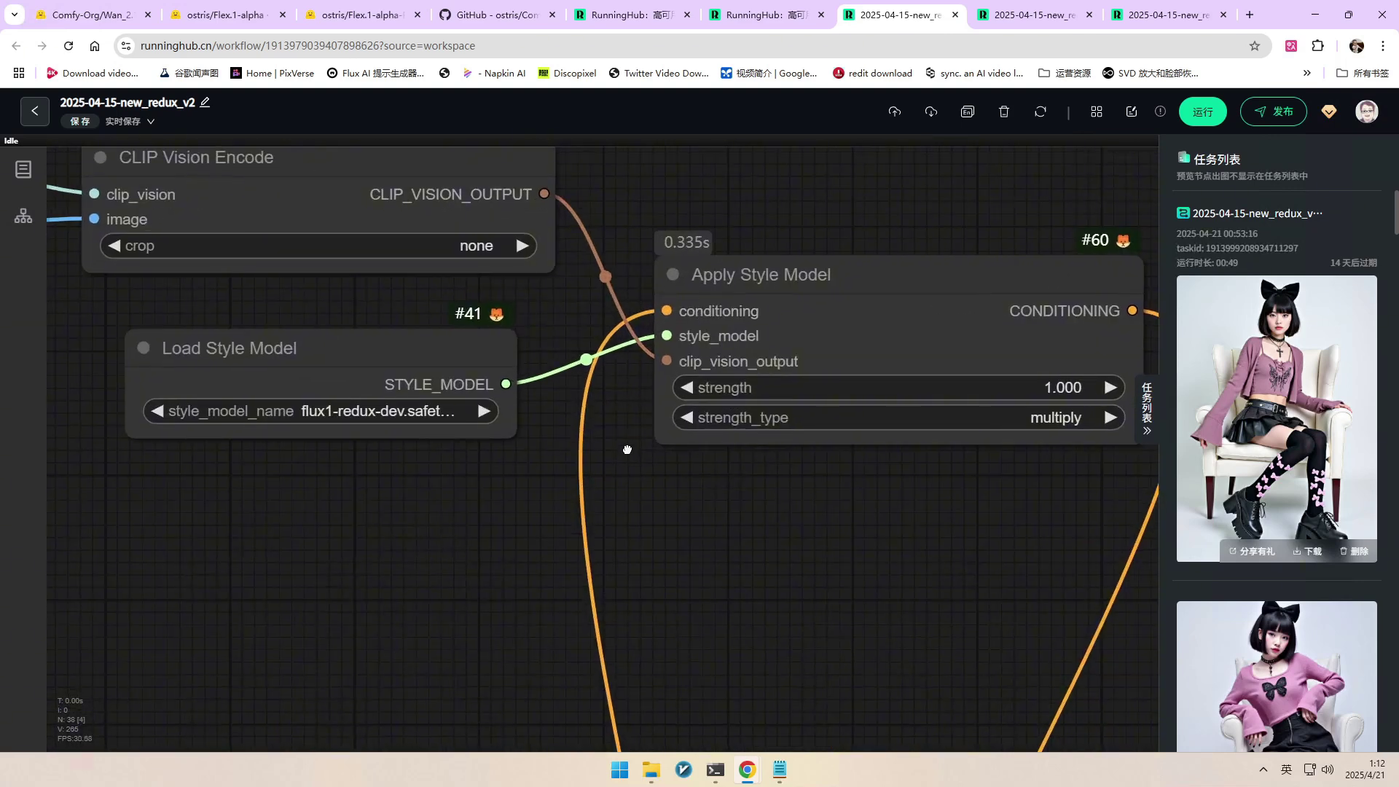
scroll(624, 437, "down", 1)
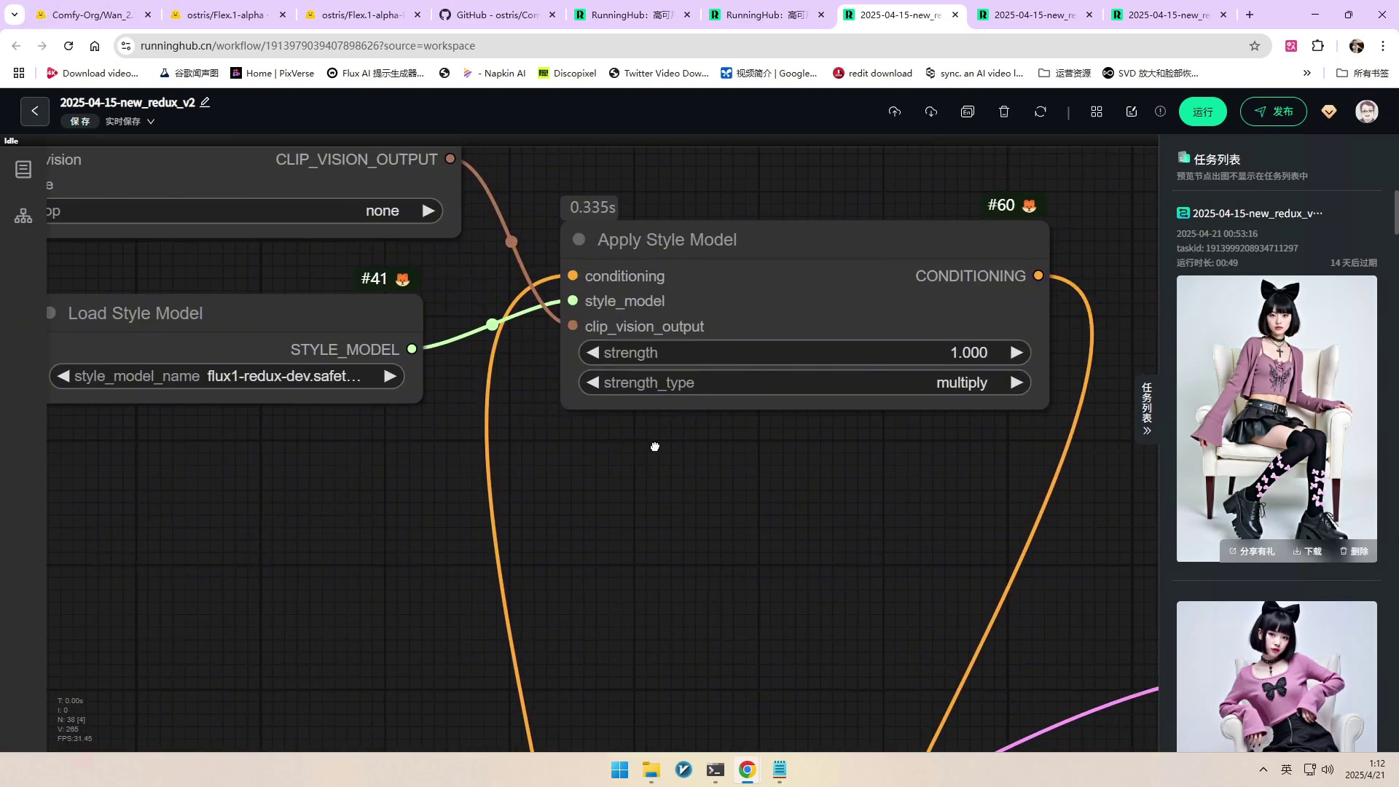
scroll(655, 447, "right", 5)
left_click_drag(667, 480, 919, 497)
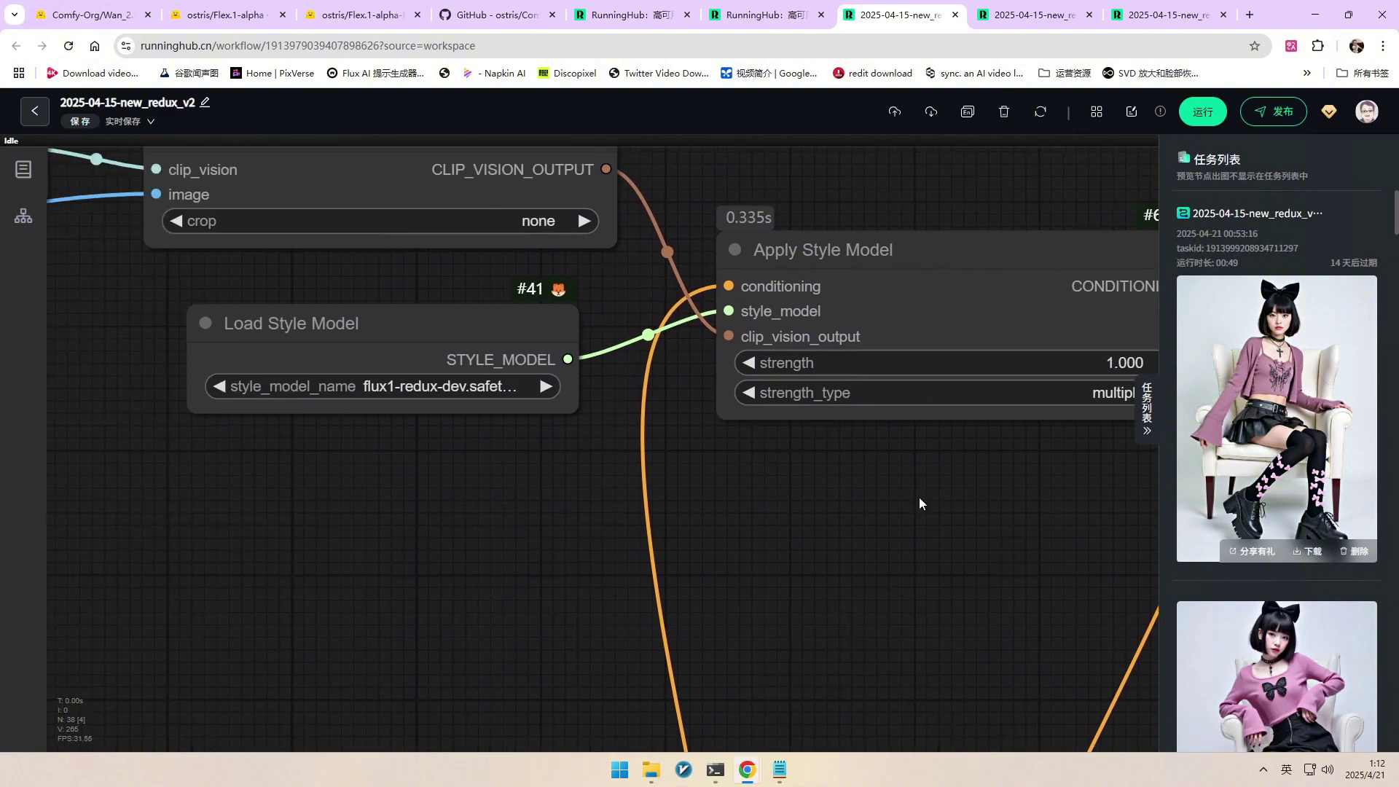
scroll(679, 351, "up", 3)
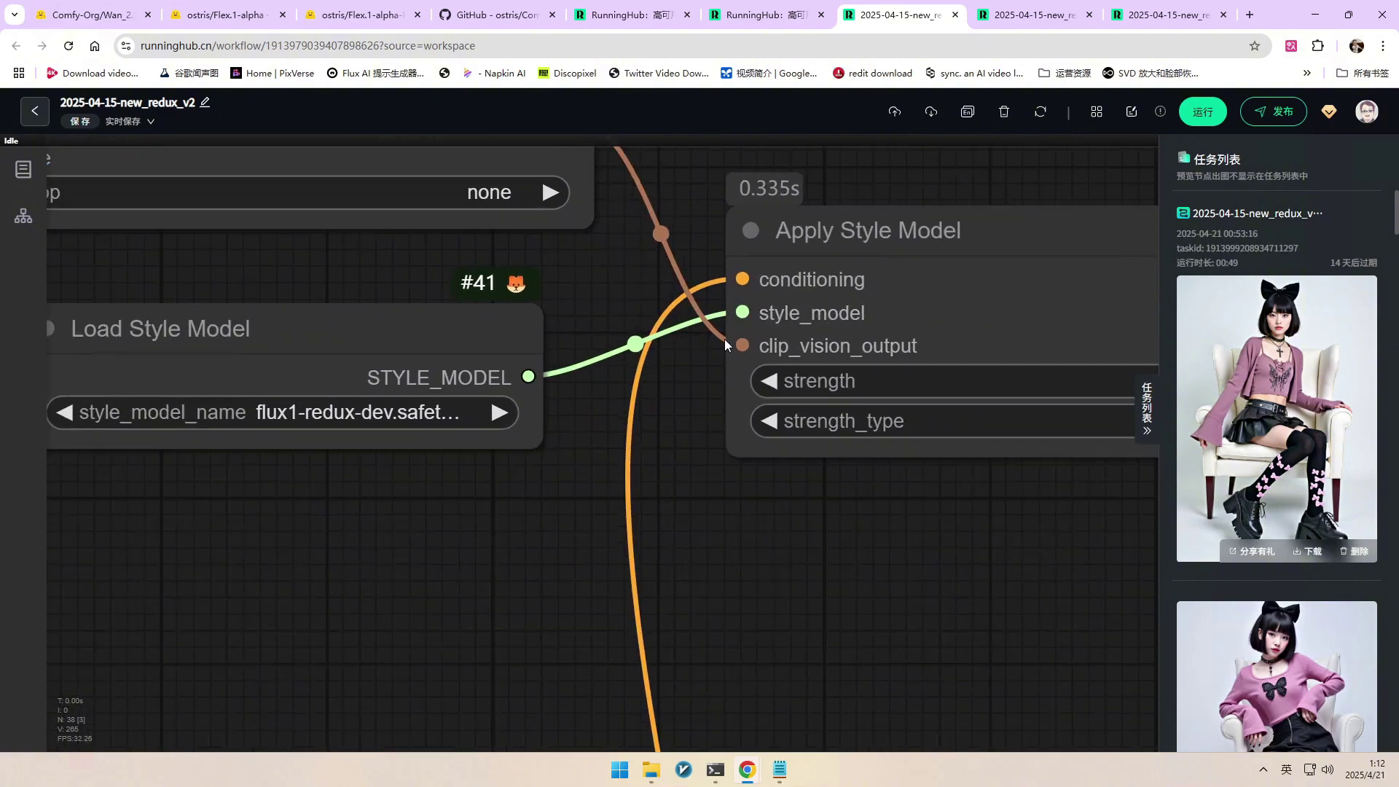
scroll(735, 308, "down", 3)
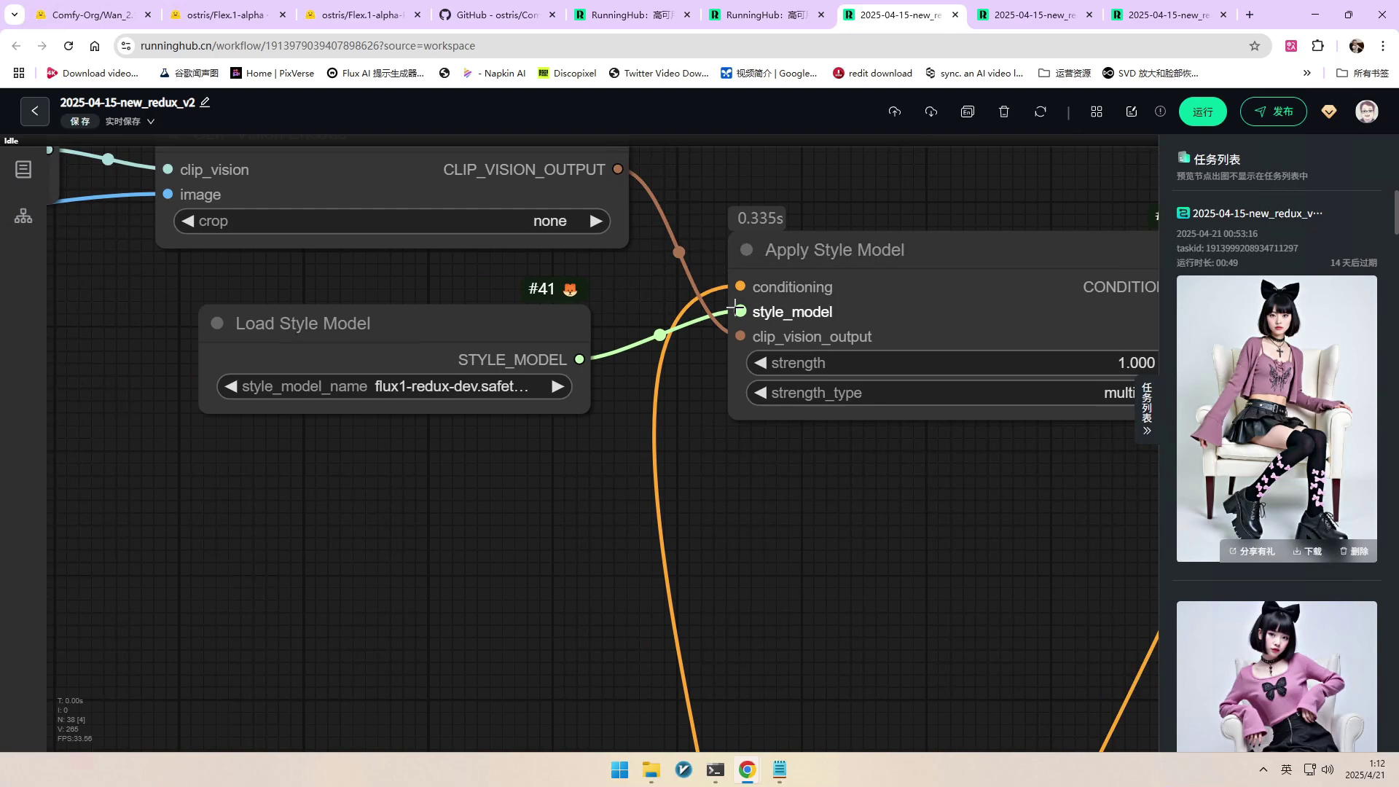
scroll(536, 343, "down", 8)
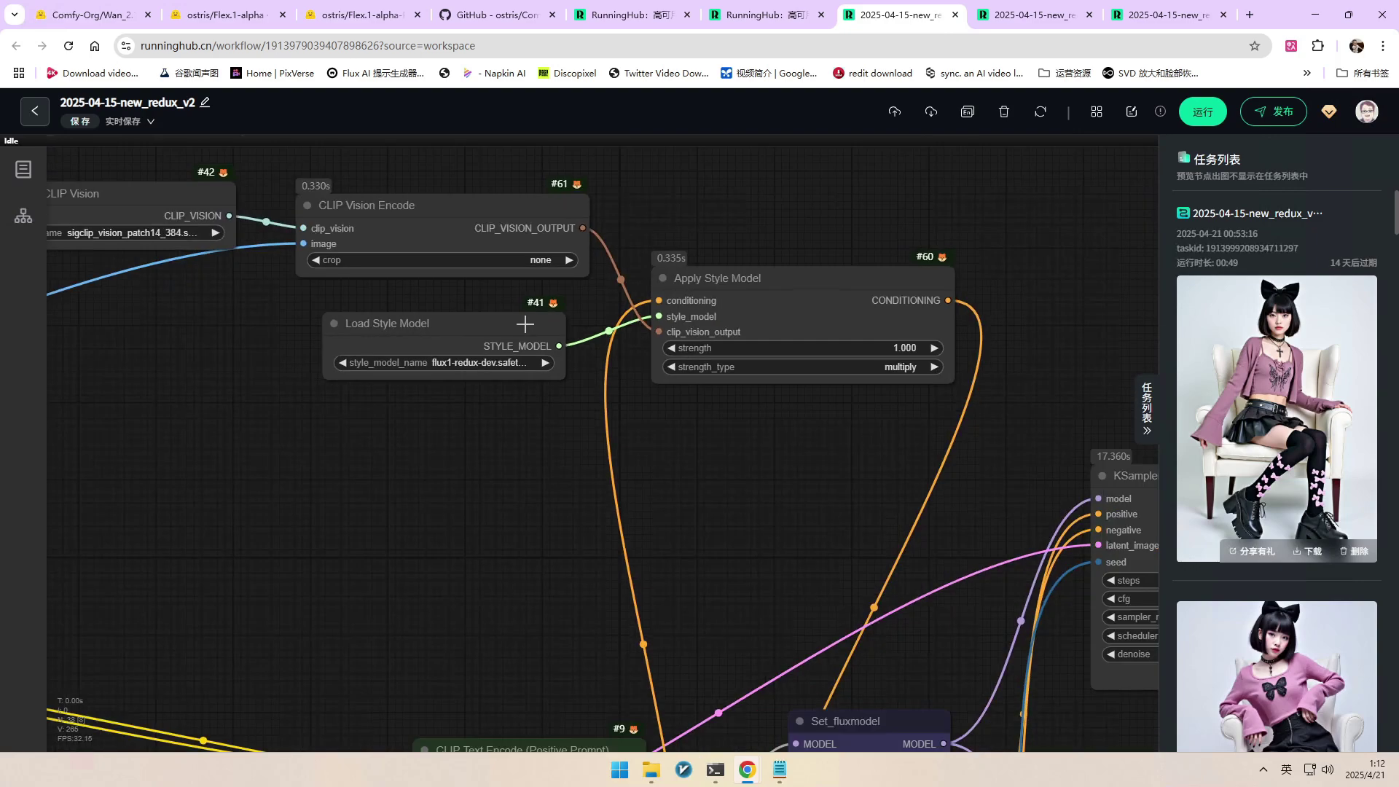
Trace the source image's link into CLIP Vision Encode and inspect that node together with Load CLIP Vision
left_click_drag(374, 447, 817, 337)
left_click_drag(203, 313, 598, 351)
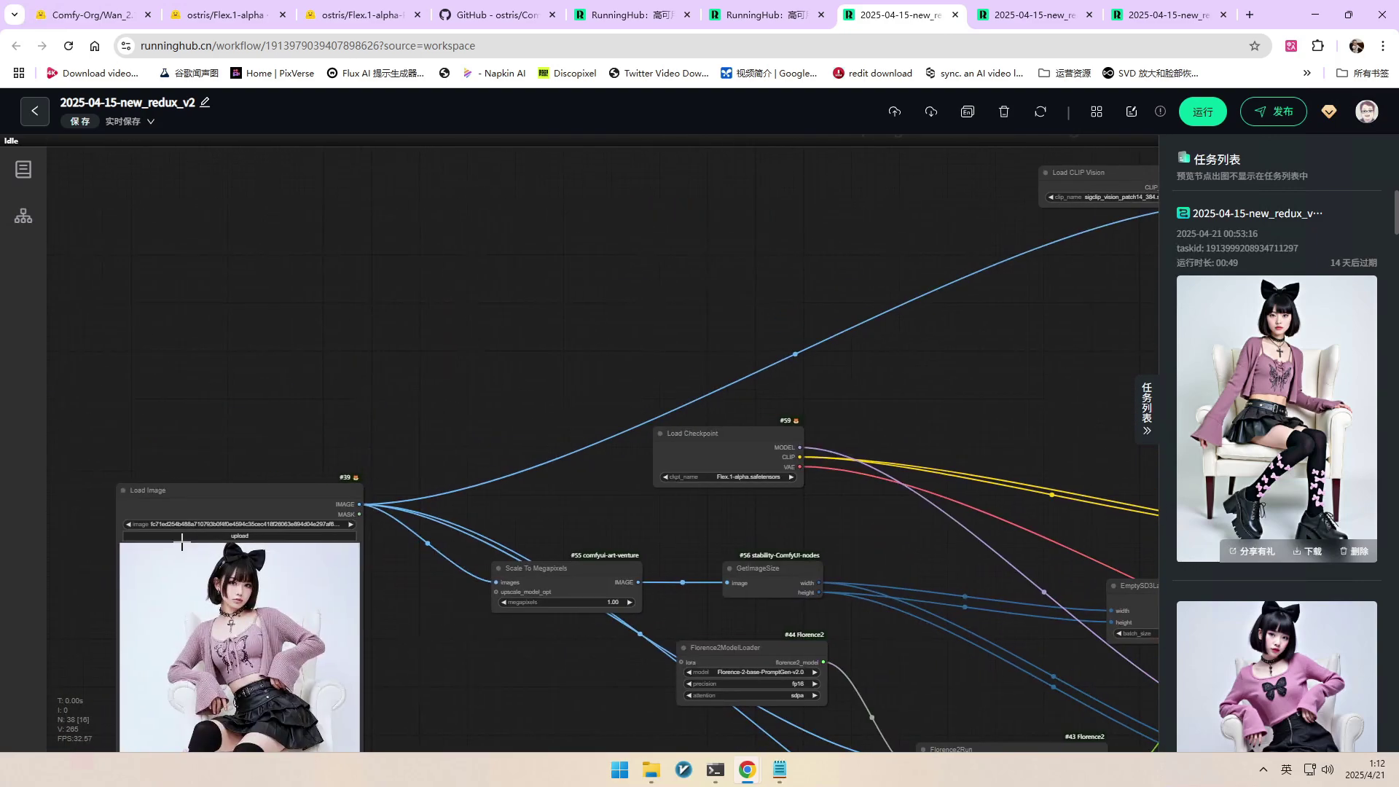
scroll(740, 333, "up", 10)
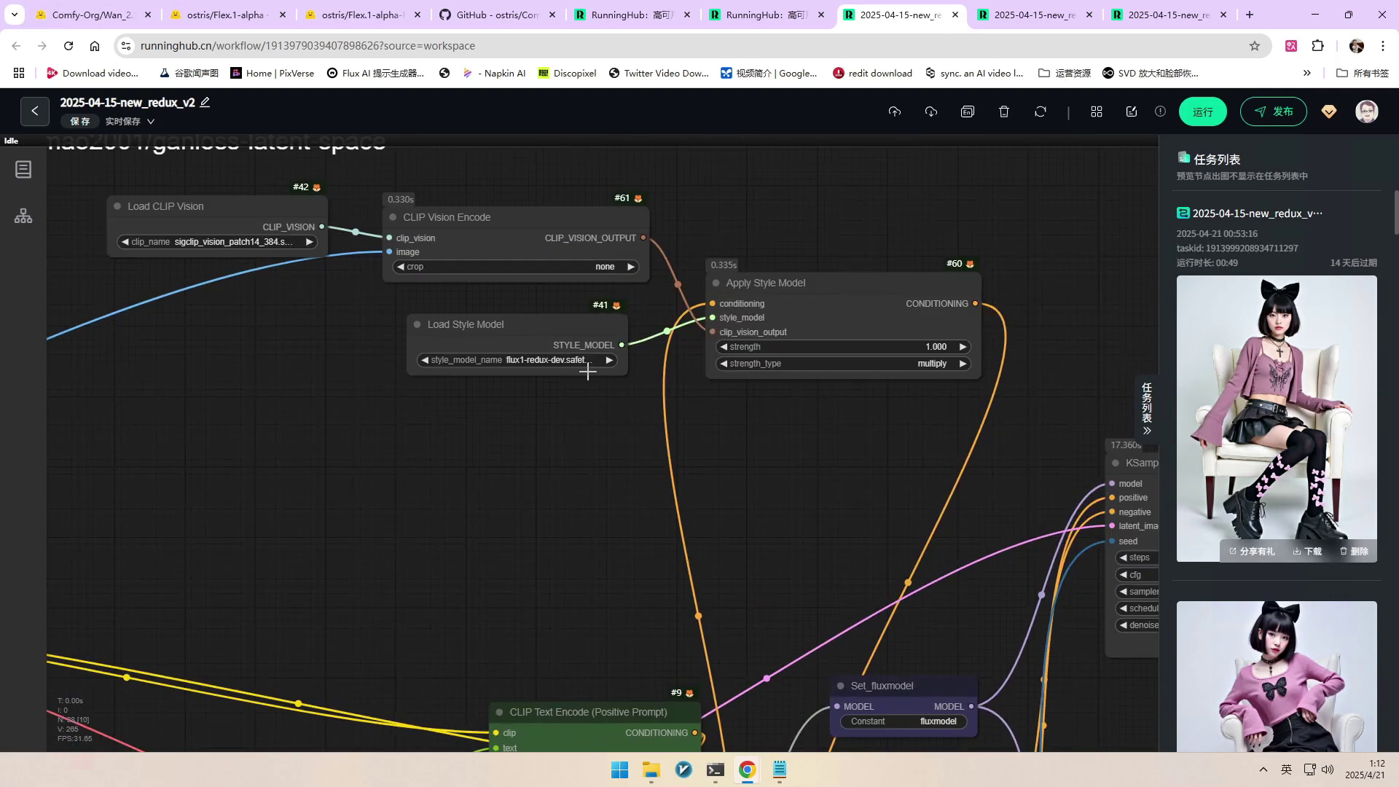
left_click_drag(692, 275, 657, 351)
scroll(685, 361, "up", 3)
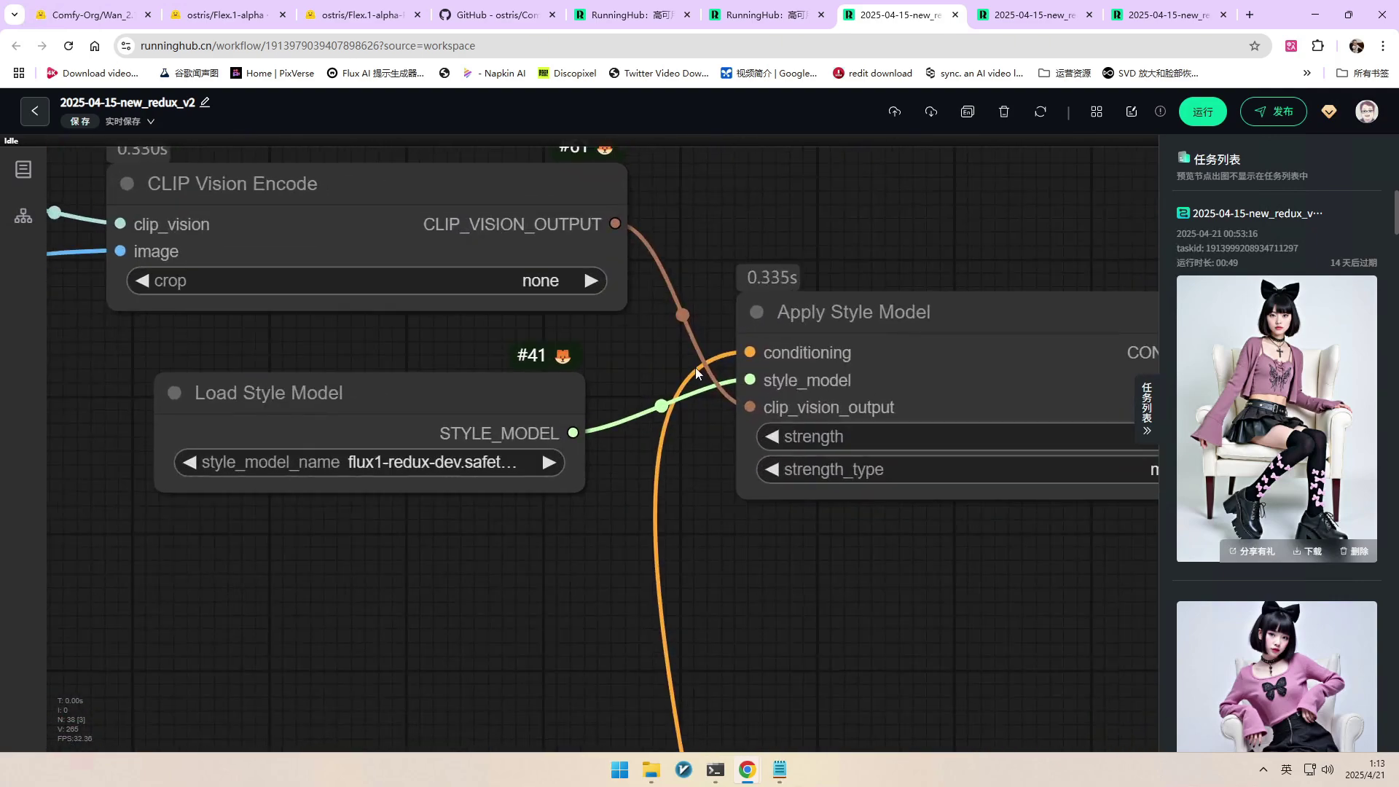
left_click_drag(282, 205, 503, 291)
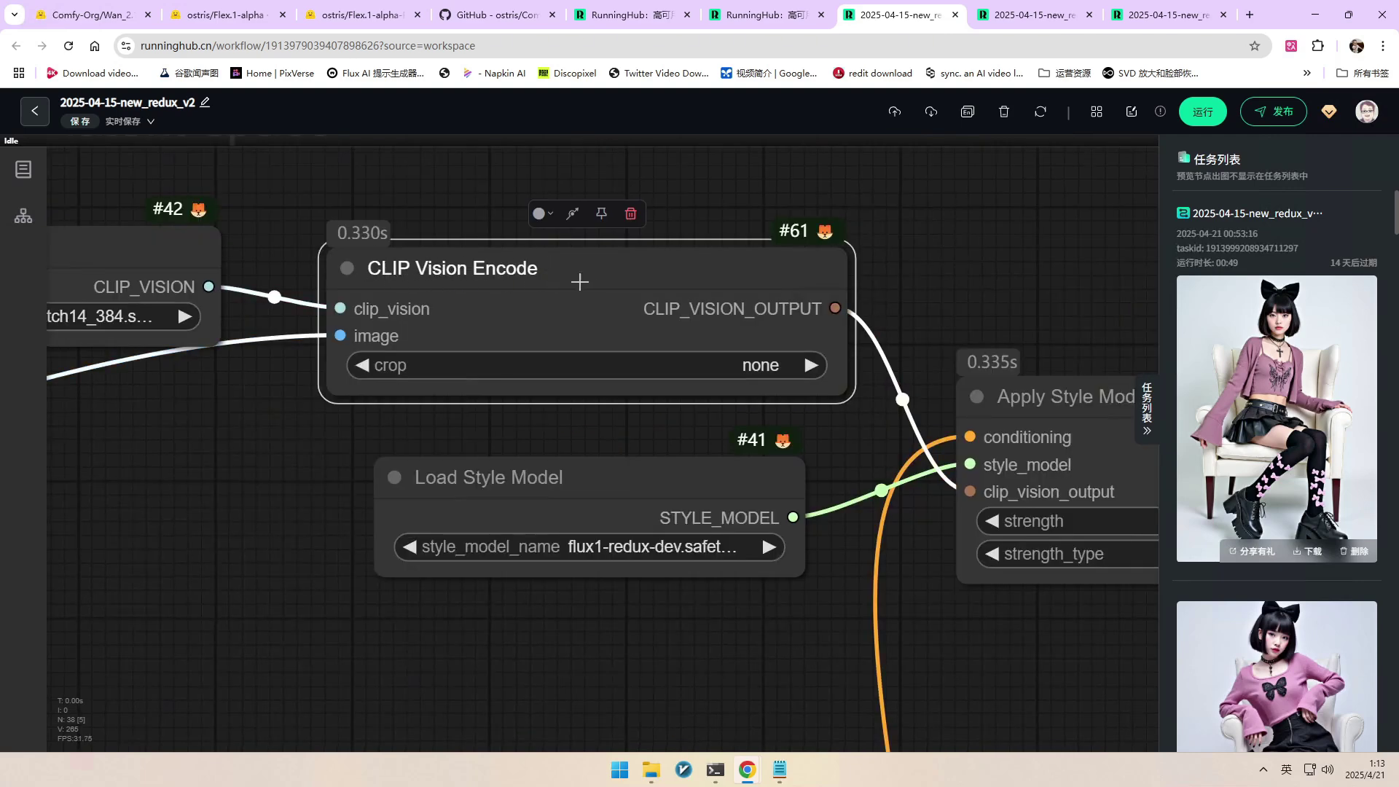
scroll(580, 281, "down", 2)
left_click_drag(406, 202, 682, 214)
mouse_move(376, 254)
left_mouse_down()
mouse_move(400, 250)
mouse_move(384, 250)
left_mouse_up()
scroll(643, 348, "up", 2)
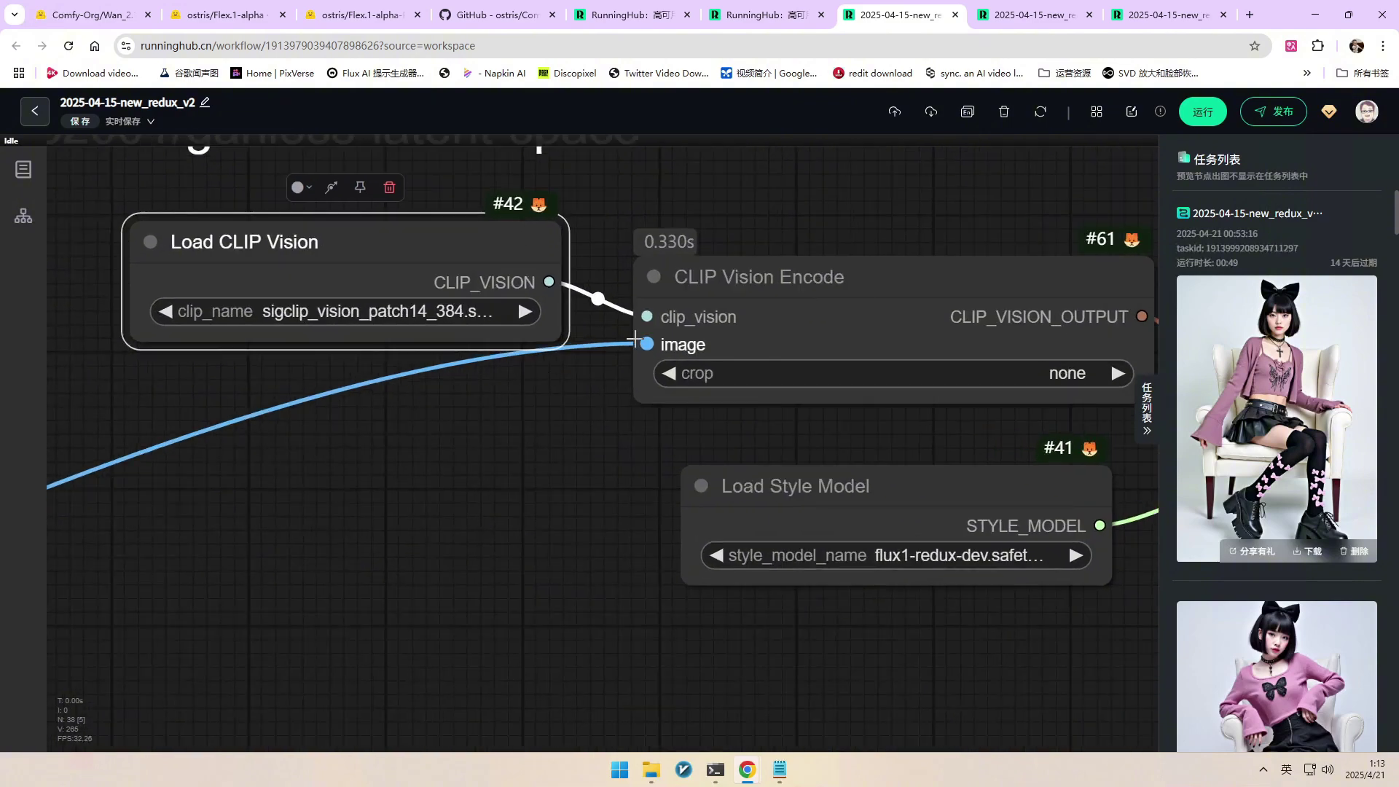
Widen the Load CLIP Vision node until its full clip_name file name fits
scroll(632, 365, "down", 4)
scroll(596, 410, "down", 3)
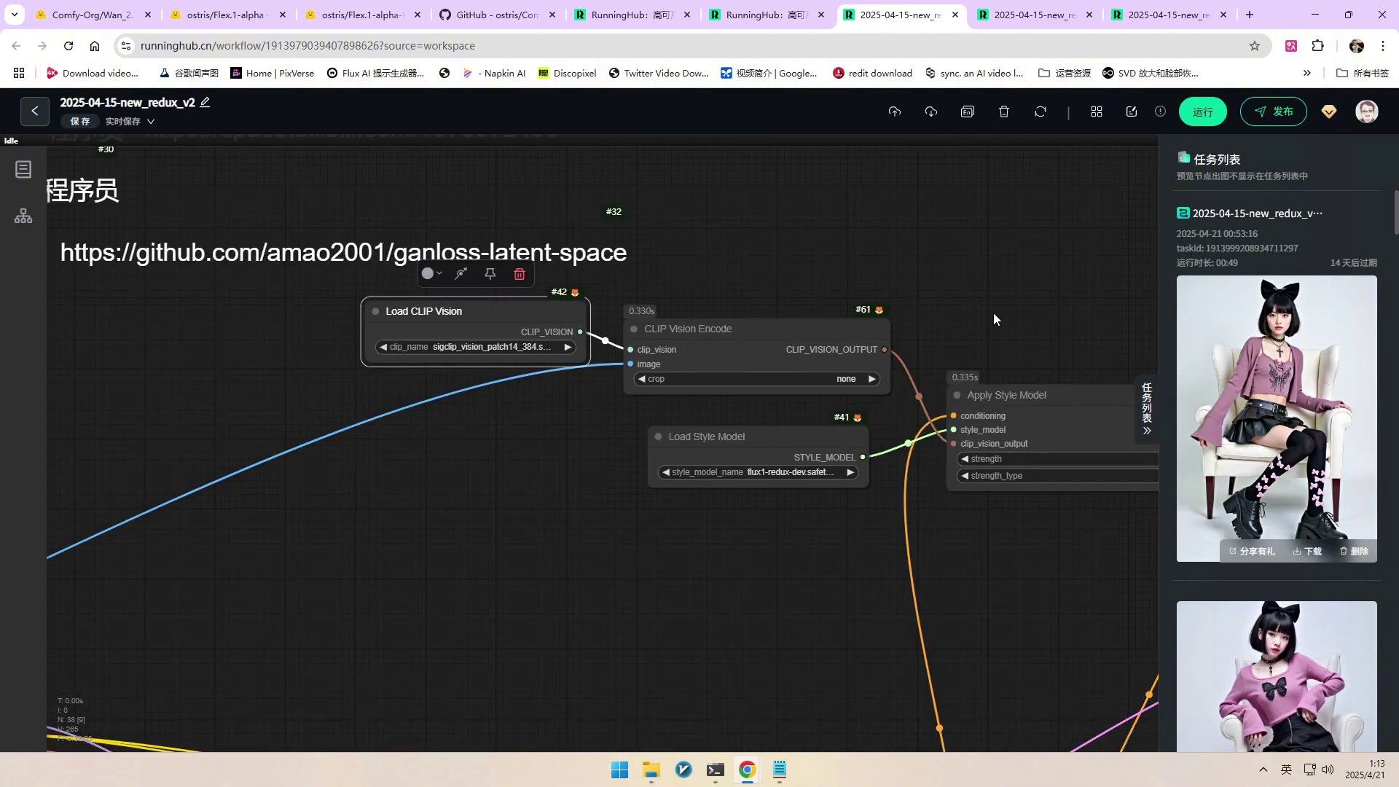
left_click_drag(994, 319, 700, 269)
scroll(434, 372, "up", 4)
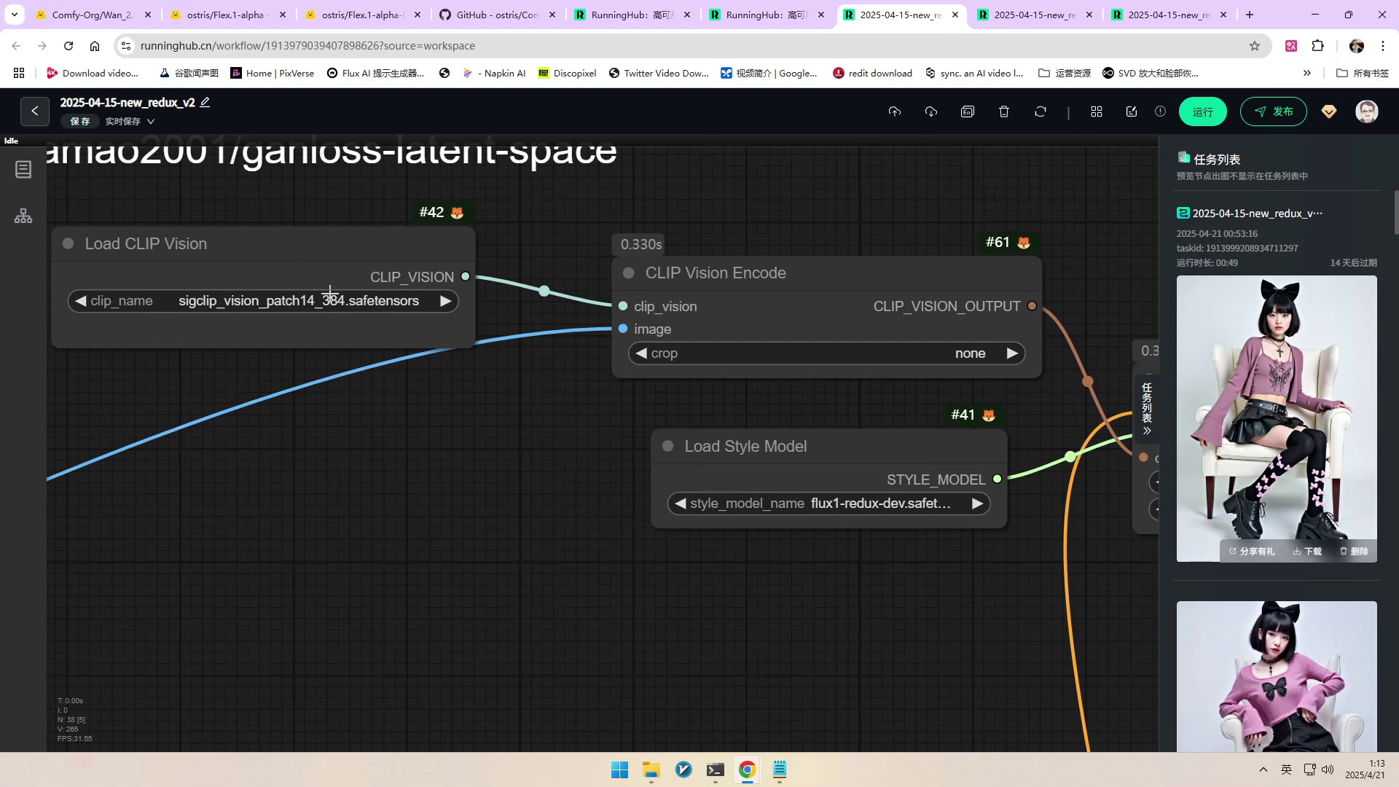
scroll(364, 293, "down", 2)
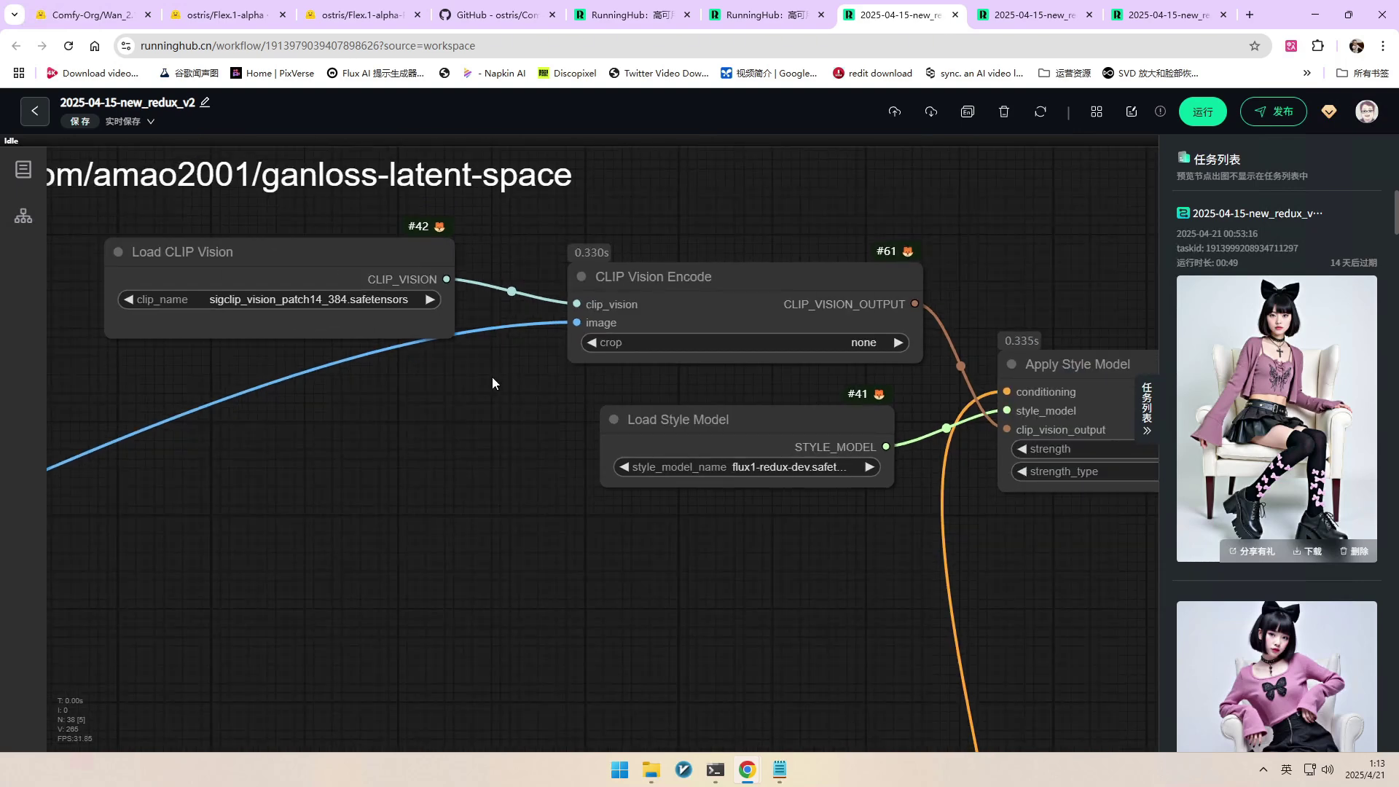
Widen the Load Style Model node until its full style_model_name file name fits
left_click_drag(516, 386, 338, 313)
scroll(576, 397, "up", 2)
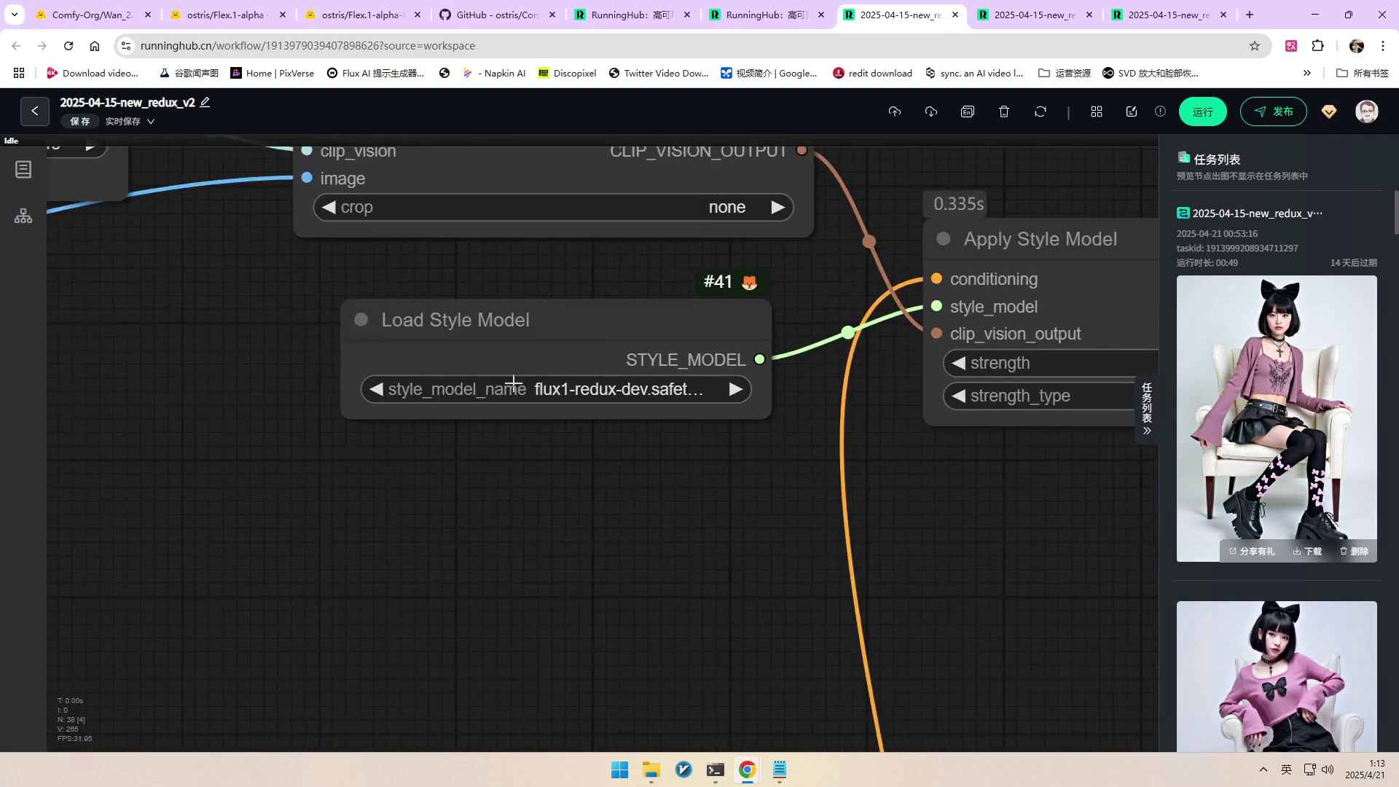
left_click_drag(758, 411, 824, 442)
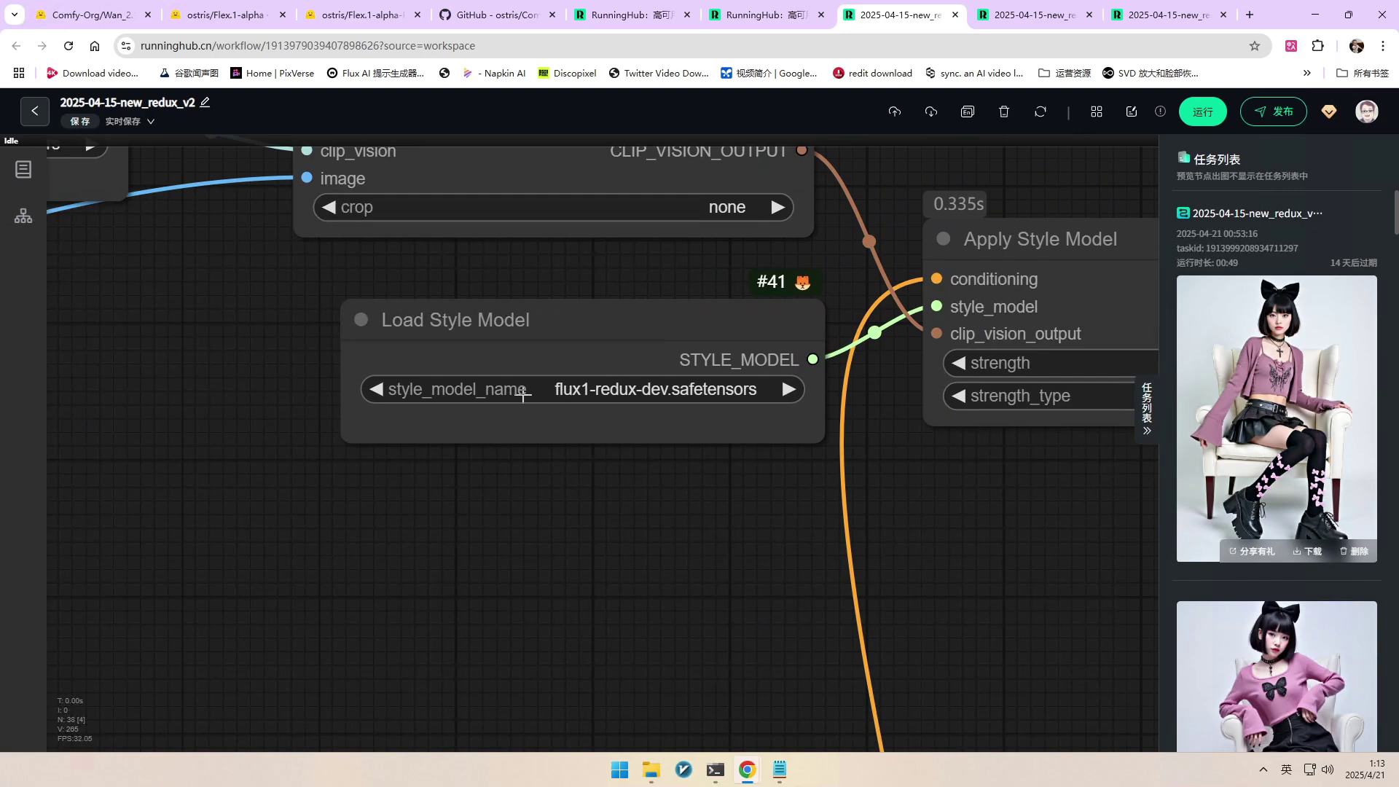
scroll(528, 386, "down", 2)
Review the overall workflow from the style nodes to the upper output image and back to the source image
scroll(526, 379, "down", 8)
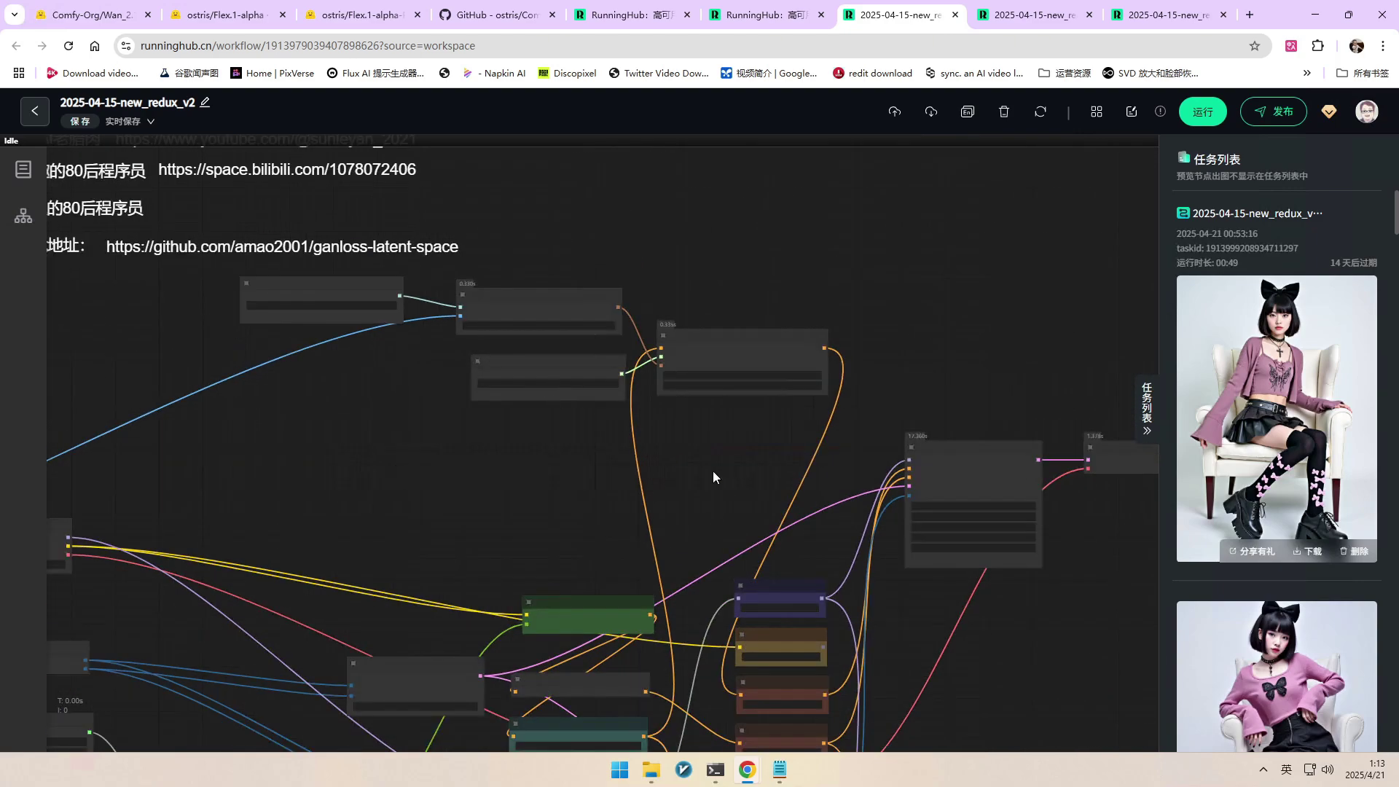
left_click_drag(714, 477, 211, 377)
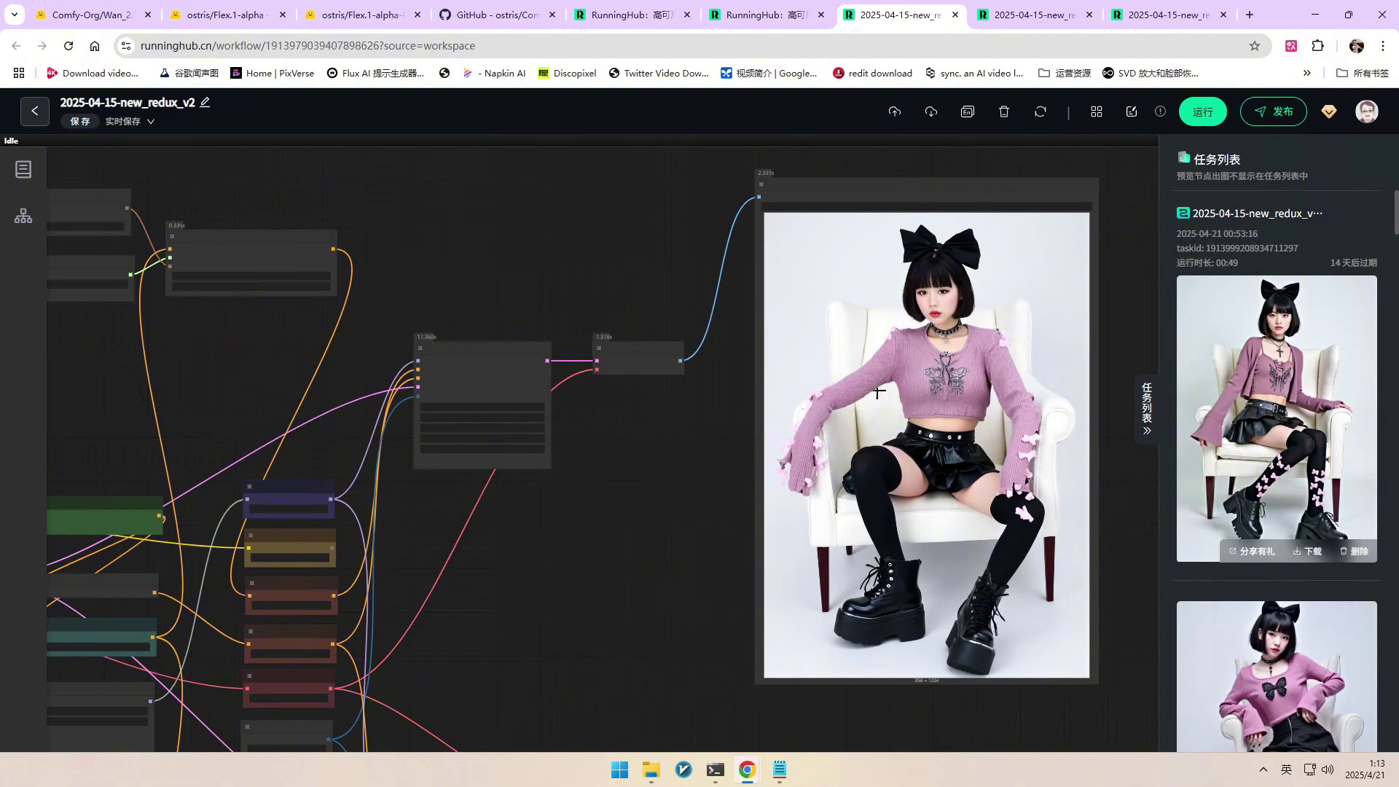
scroll(878, 393, "down", 7)
left_click_drag(56, 521, 239, 474)
scroll(239, 474, "up", 10)
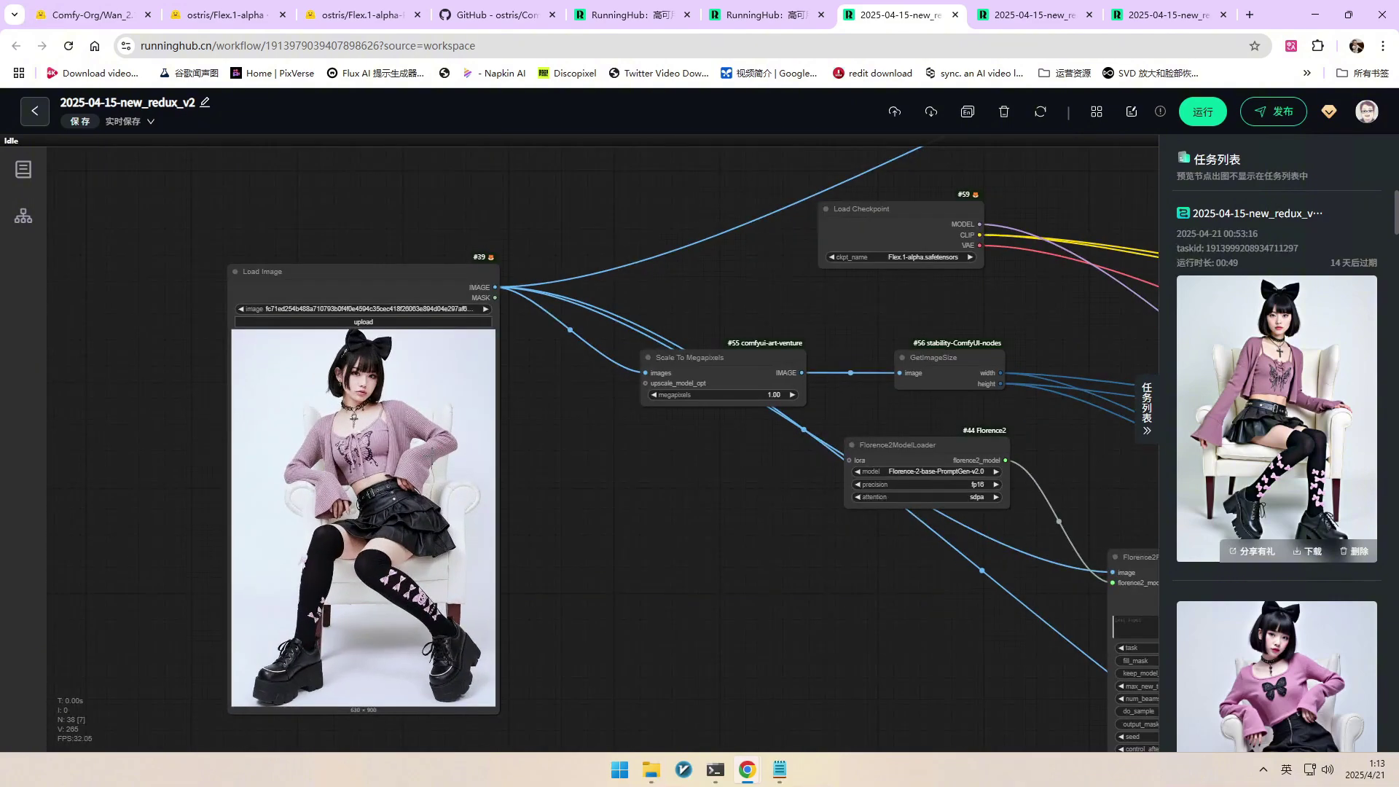
scroll(381, 421, "down", 5)
left_click_drag(561, 452, 206, 475)
scroll(206, 474, "up", 1)
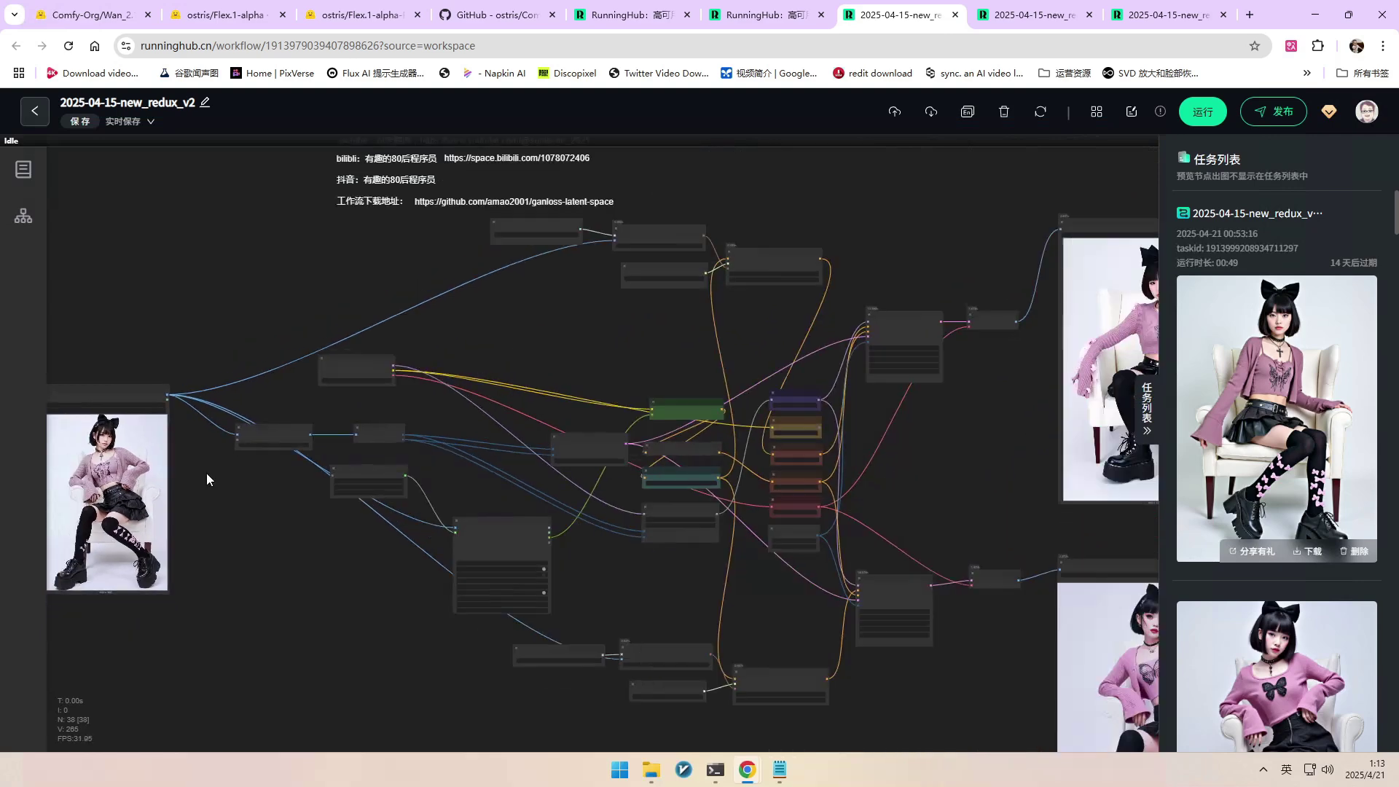
Move the Load Image node beside the upper output image and compare the clothing details of both pictures
scroll(846, 236, "up", 8)
scroll(419, 368, "up", 2)
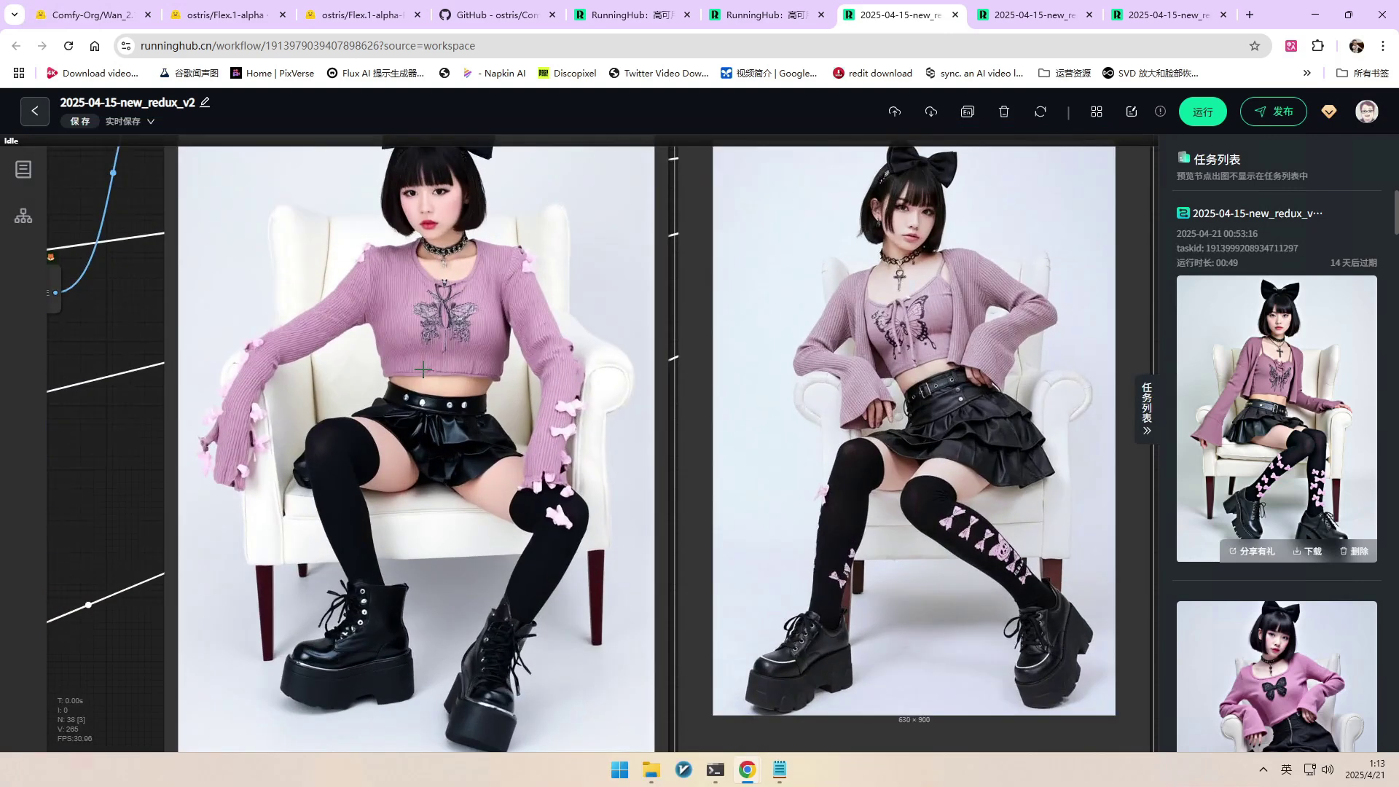
scroll(564, 526, "down", 3)
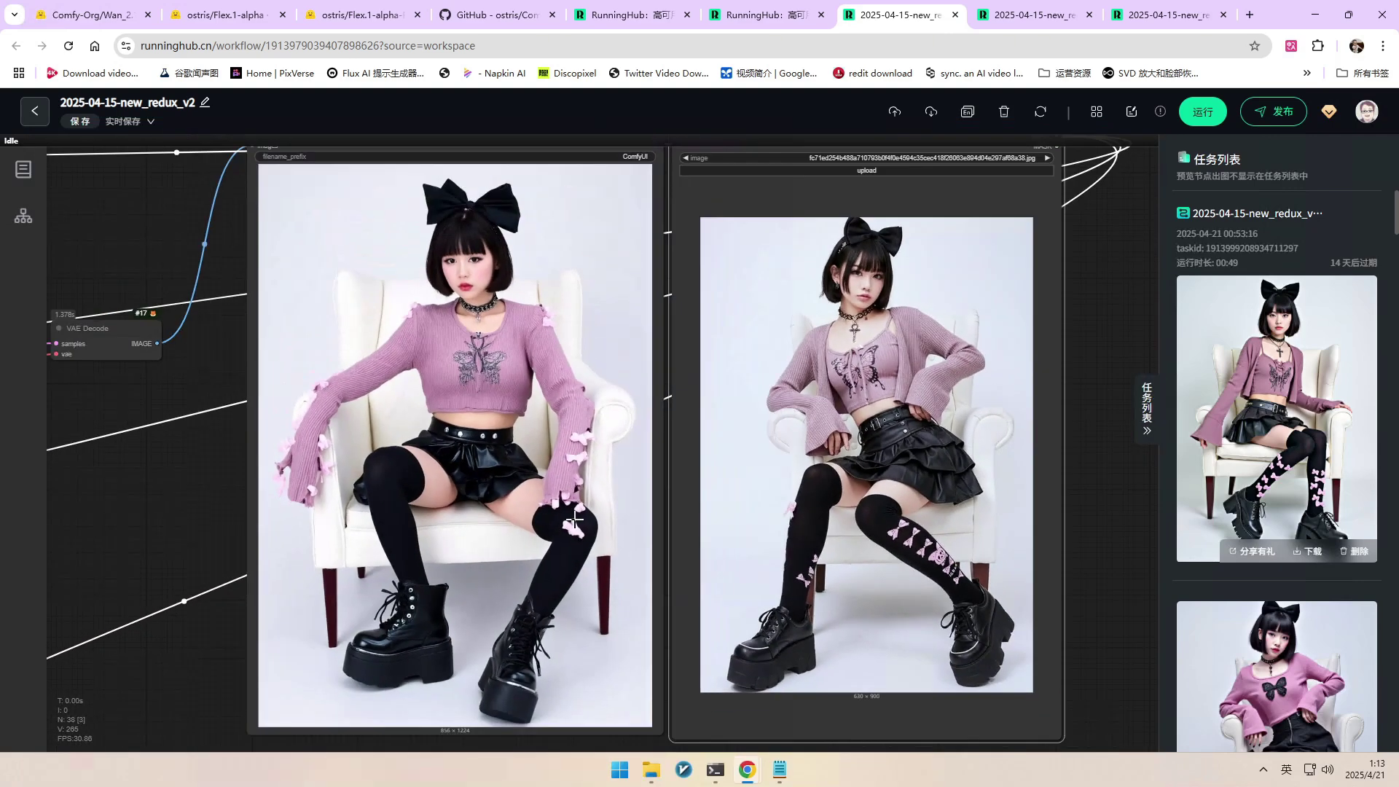
scroll(310, 456, "up", 4)
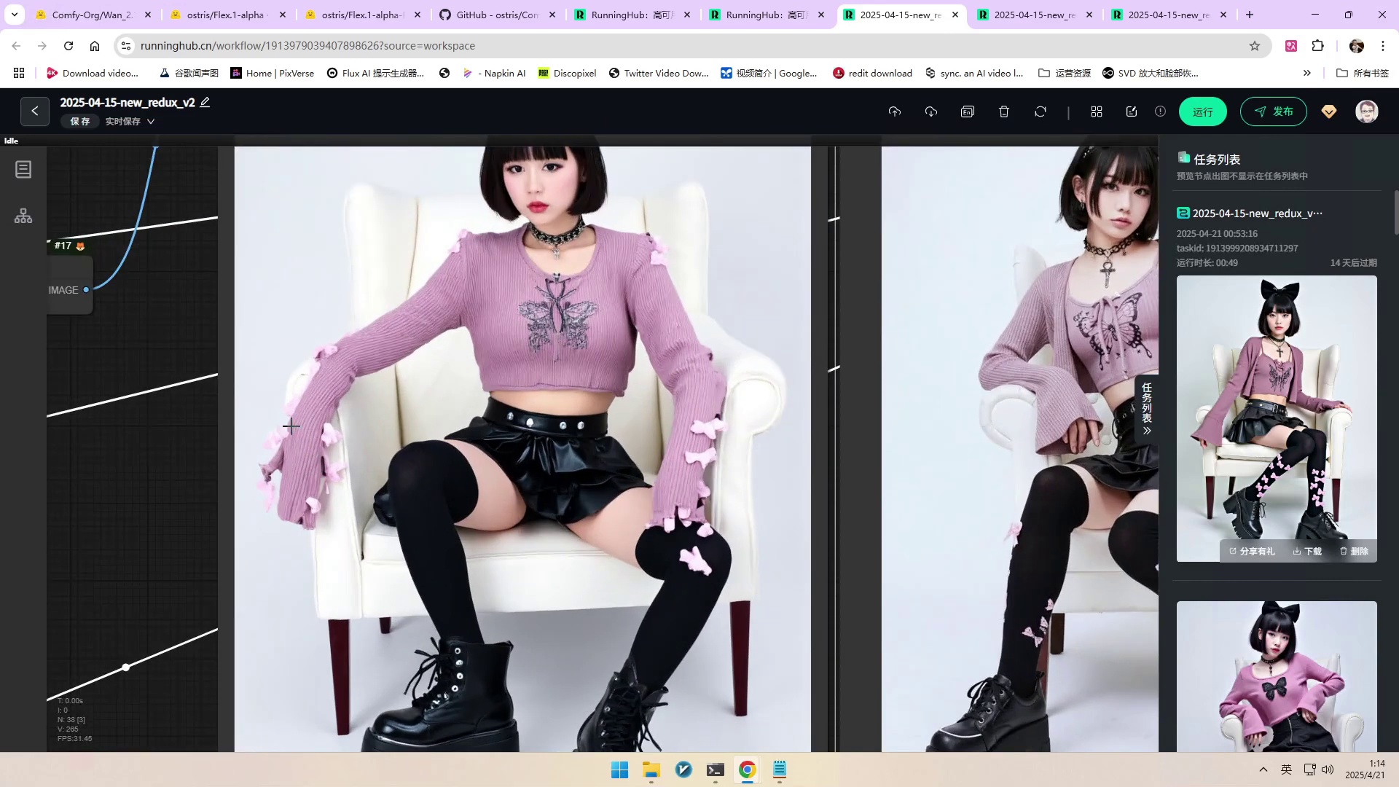
scroll(689, 511, "down", 2)
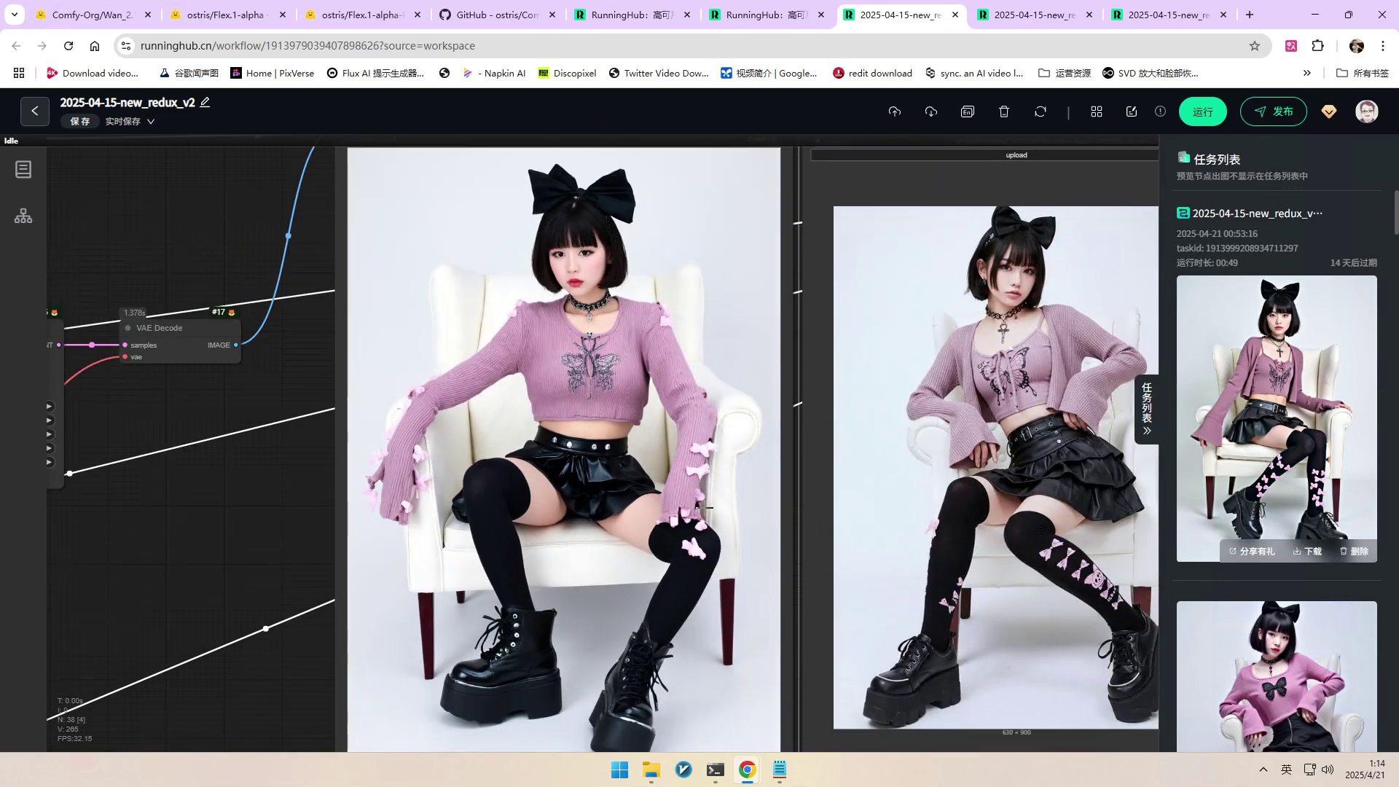
Move the Load Image node beside the lower output image and compare the two pictures
scroll(689, 510, "down", 3)
left_click_drag(943, 587, 915, 458)
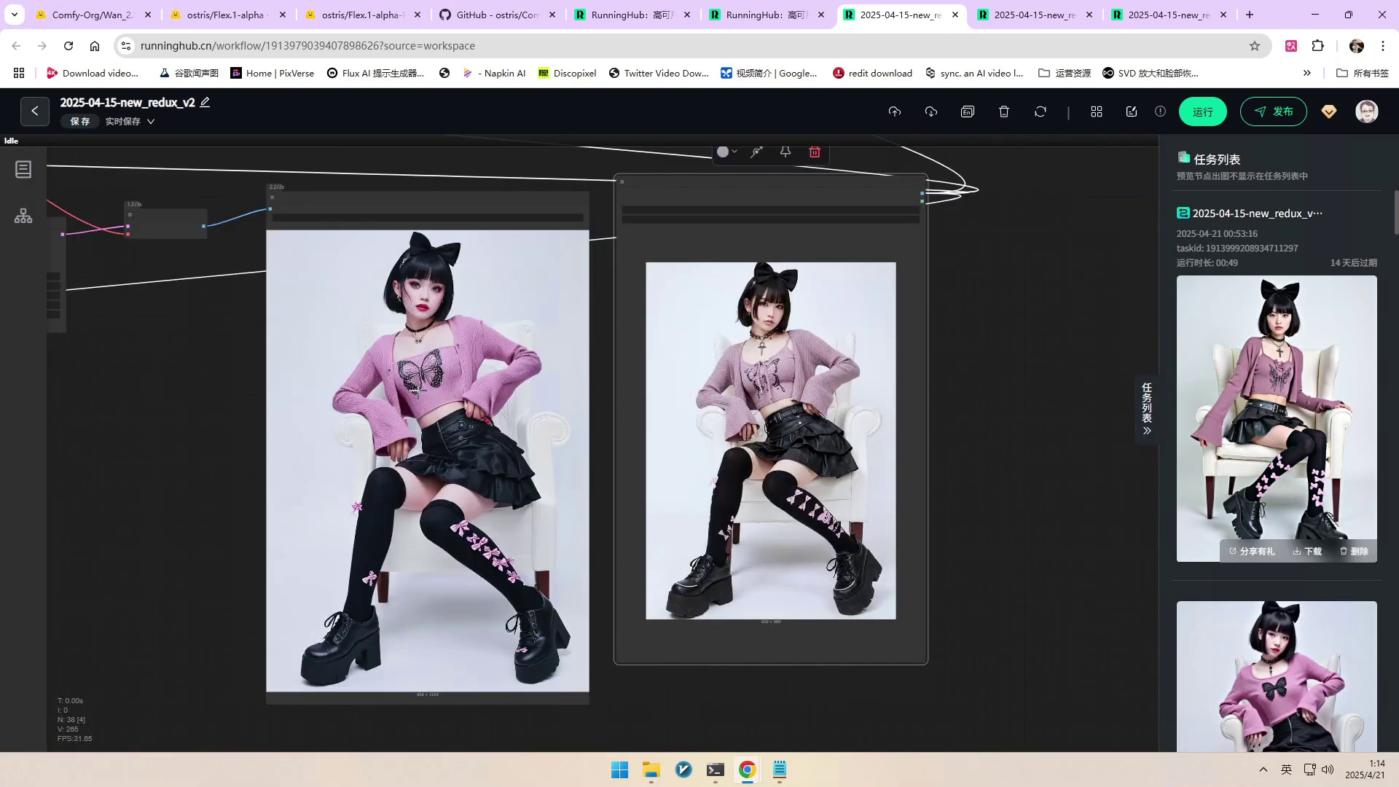
scroll(419, 393, "up", 1)
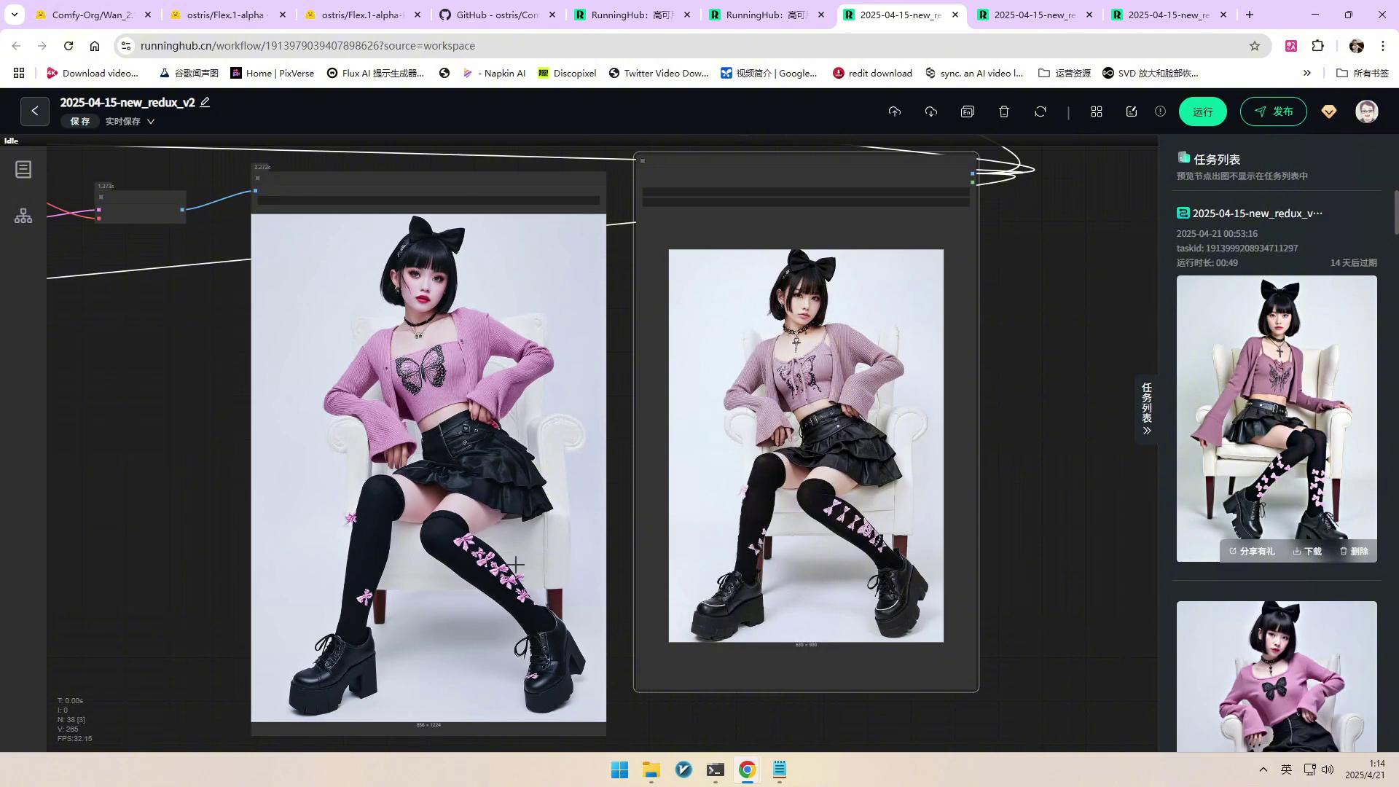
Move the Load Image node away from the lower output image and back to the start of the workflow
scroll(566, 553, "down", 1)
scroll(565, 553, "down", 5)
left_click_drag(668, 413, 547, 415)
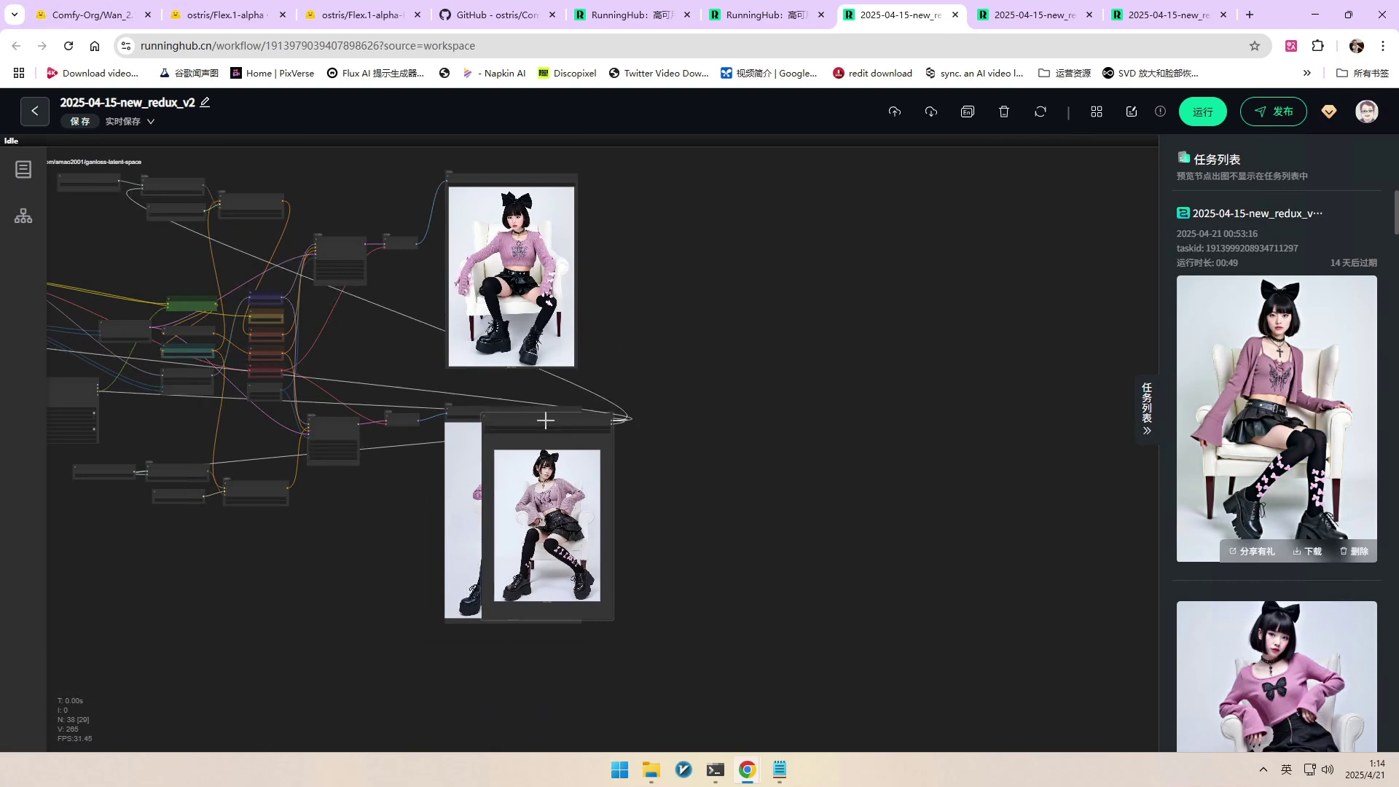
left_click_drag(702, 496, 1041, 524)
left_click_drag(874, 458, 142, 315)
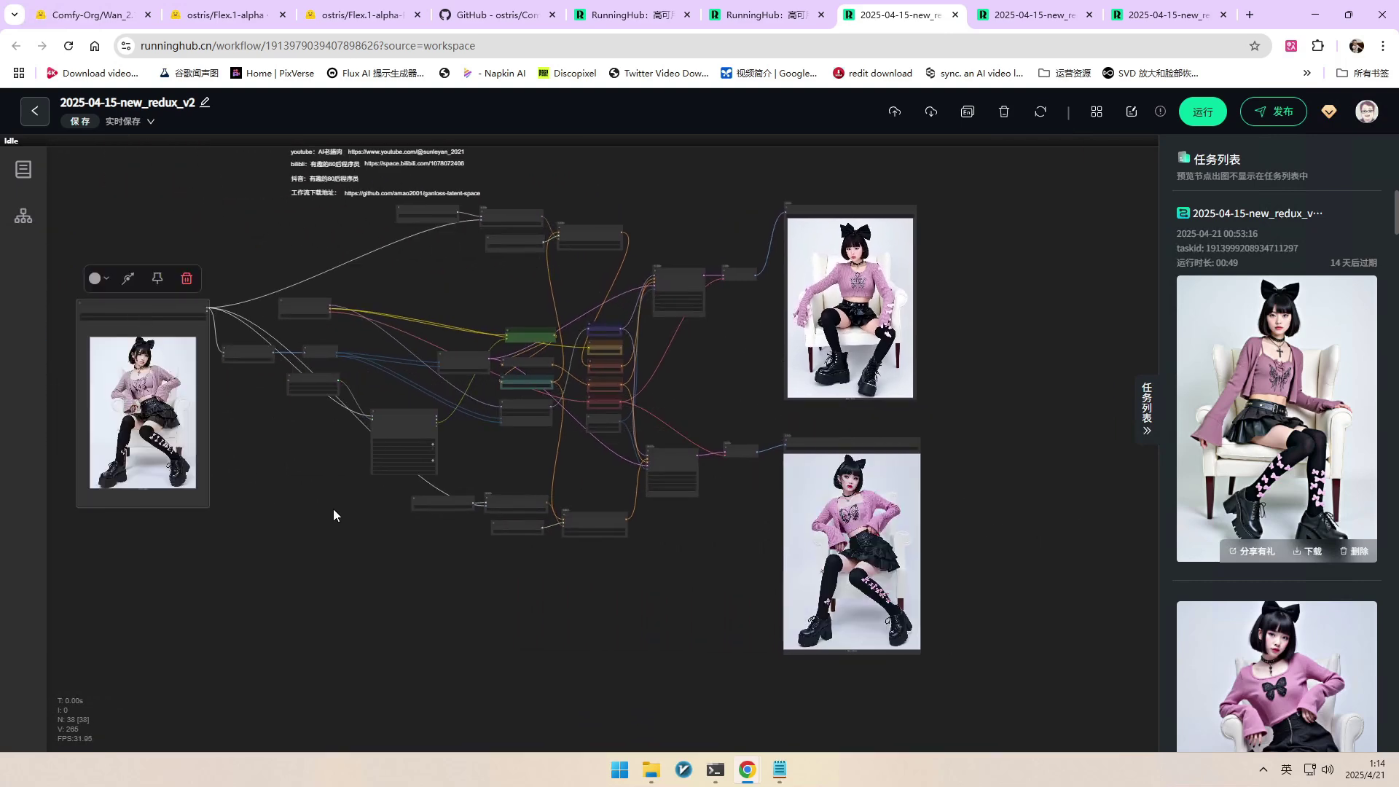
Review the source image and the overall node layout, and examine the checkpoint chosen in the Load Checkpoint node
scroll(318, 503, "up", 4)
left_click_drag(292, 515, 532, 570)
scroll(323, 403, "up", 4)
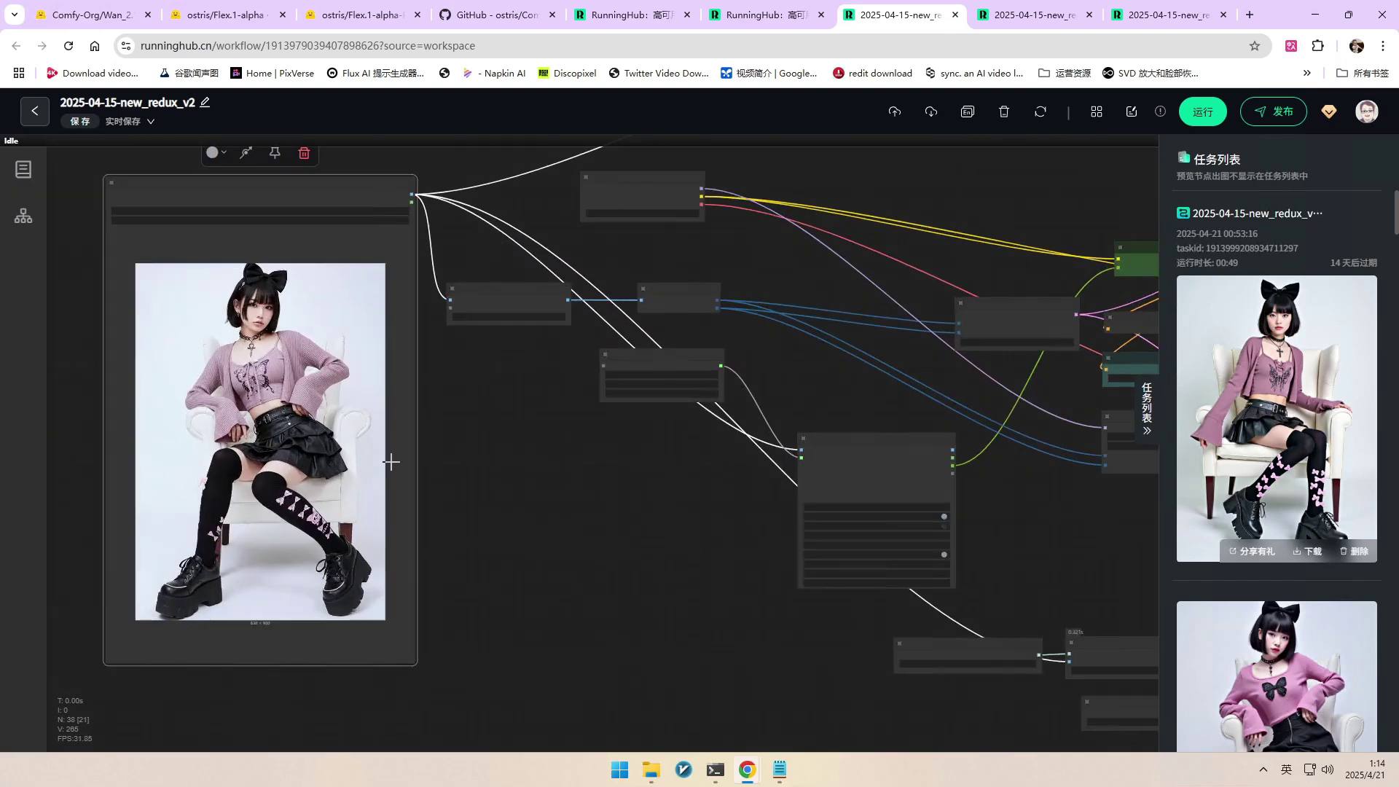
scroll(417, 481, "down", 4)
scroll(528, 531, "right", 8)
scroll(424, 508, "down", 2)
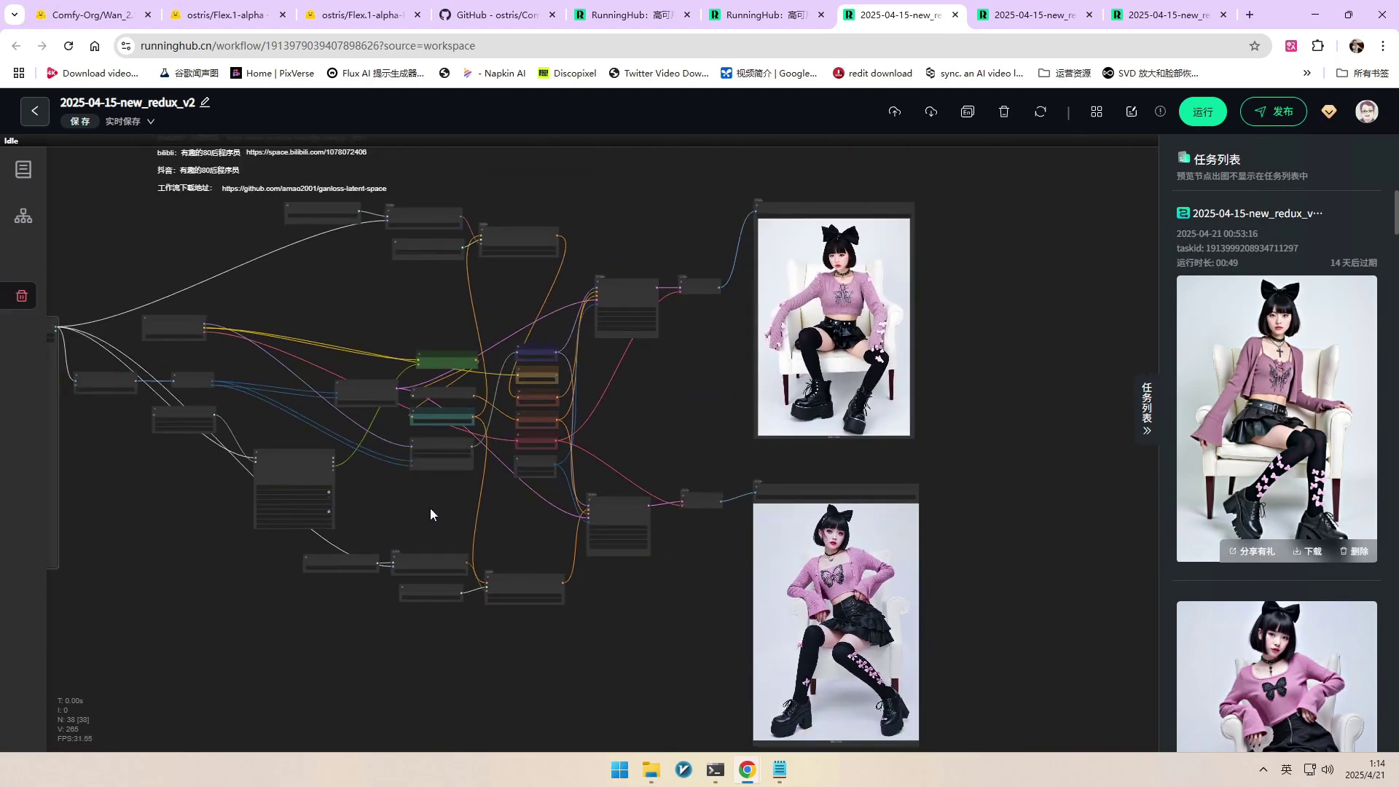
scroll(430, 513, "right", 8)
scroll(508, 391, "up", 5)
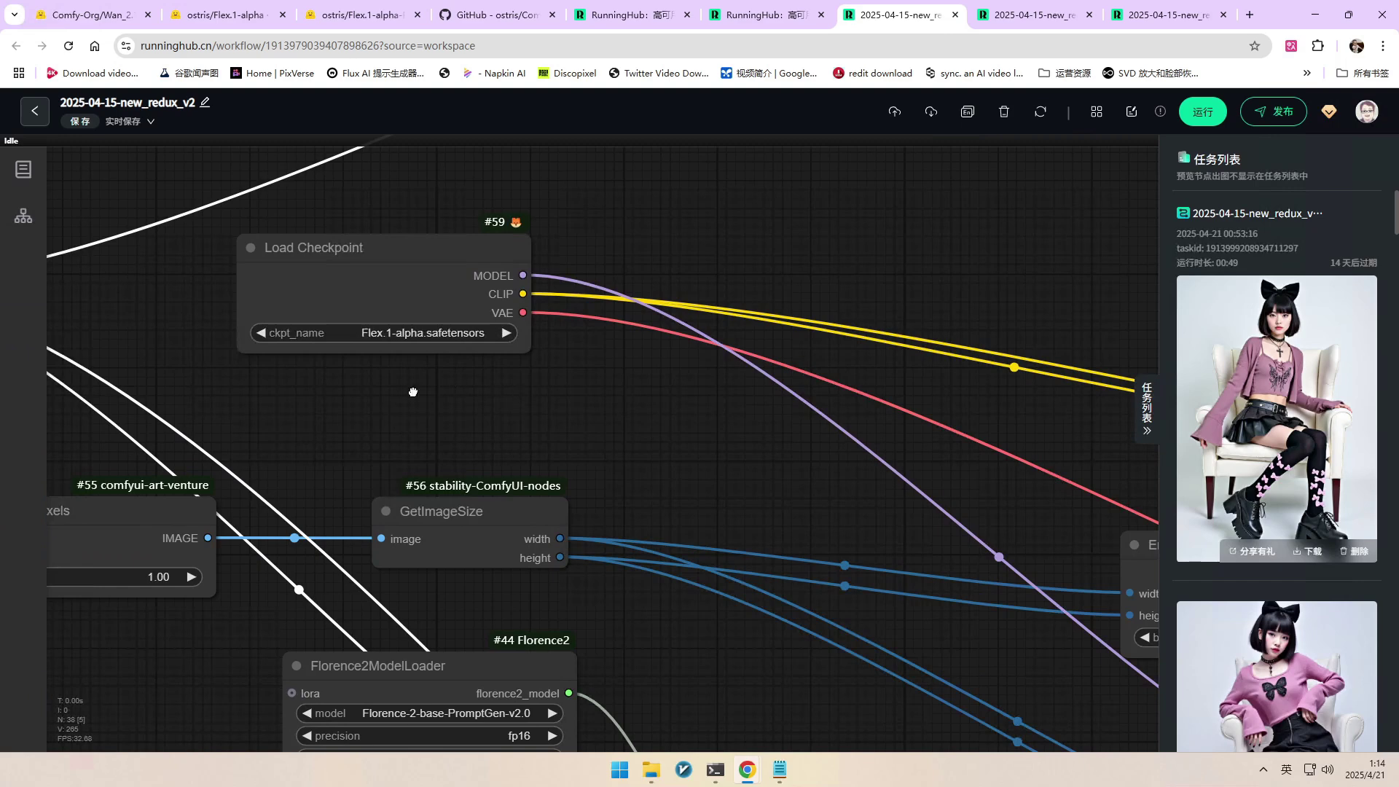
left_click_drag(412, 392, 596, 453)
scroll(620, 444, "up", 4)
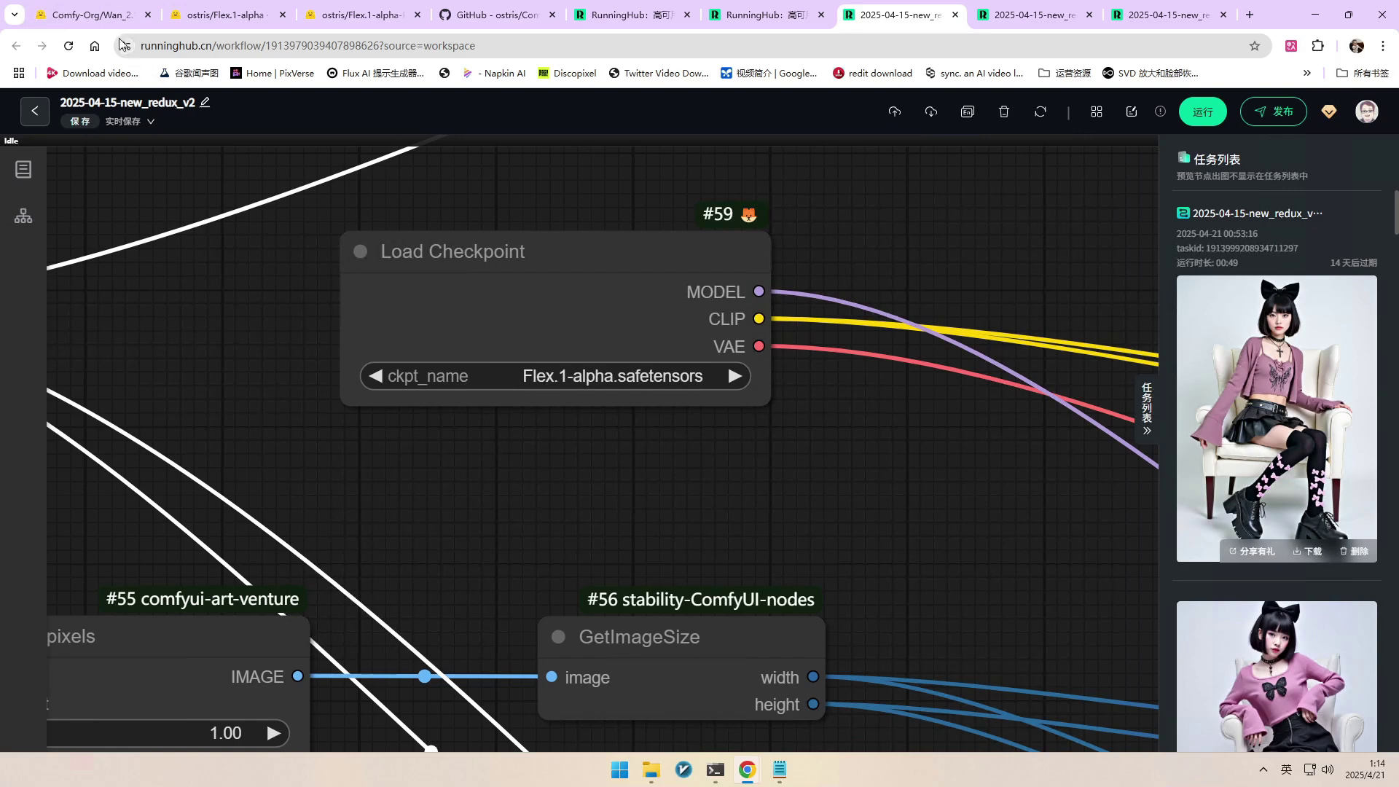
Switch to the ostris/Flex.1-alpha page on Hugging Face and open its list of files and versions
left_click(215, 16)
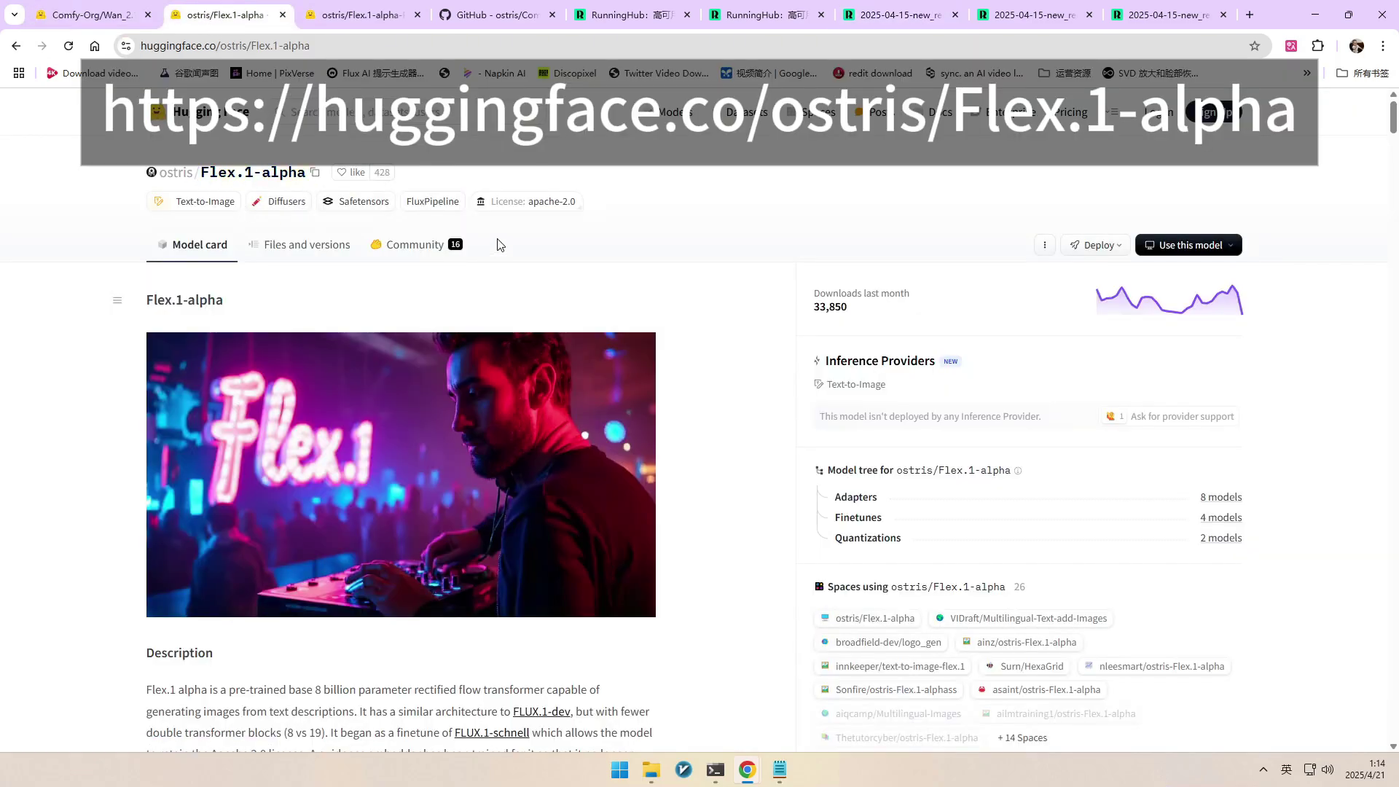
scroll(494, 248, "down", 2)
scroll(518, 245, "up", 2)
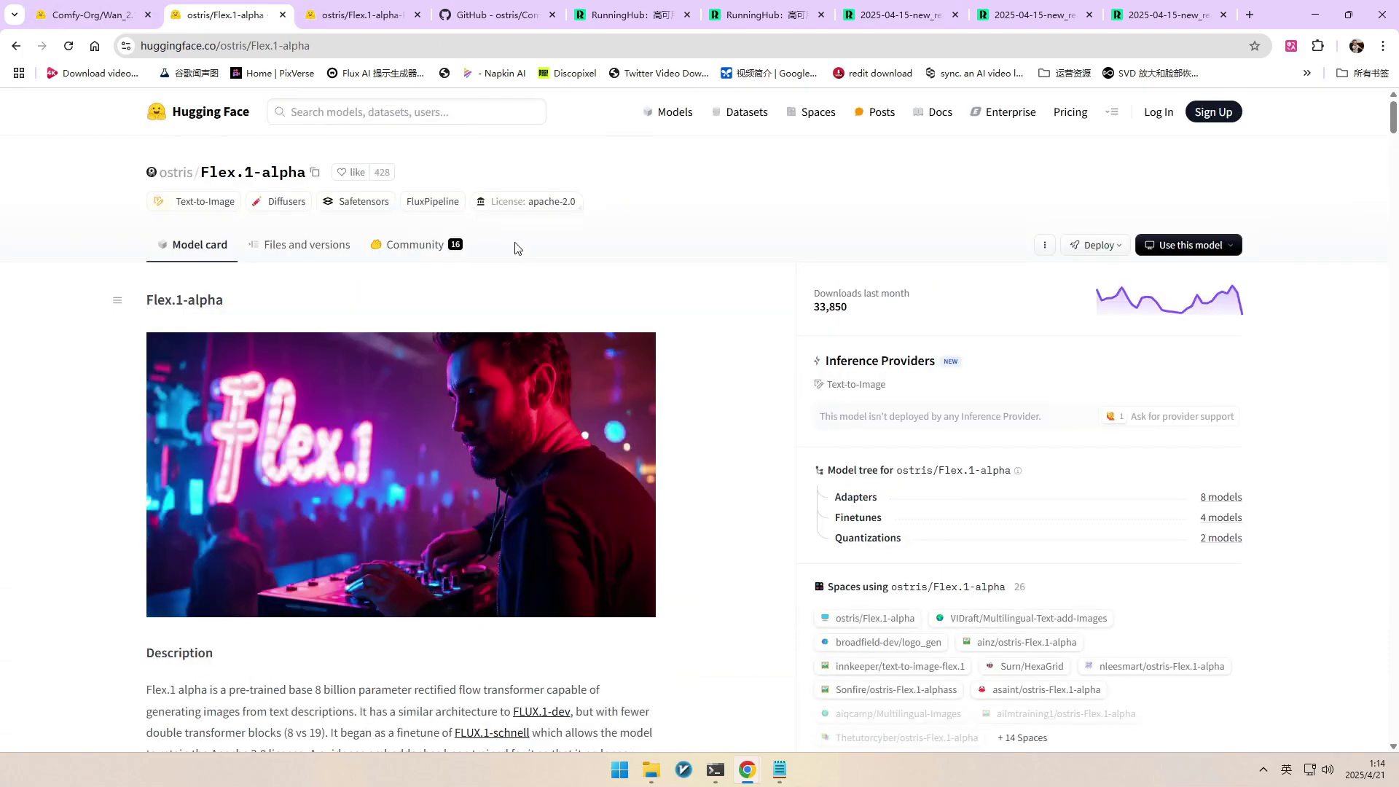
left_click(313, 249)
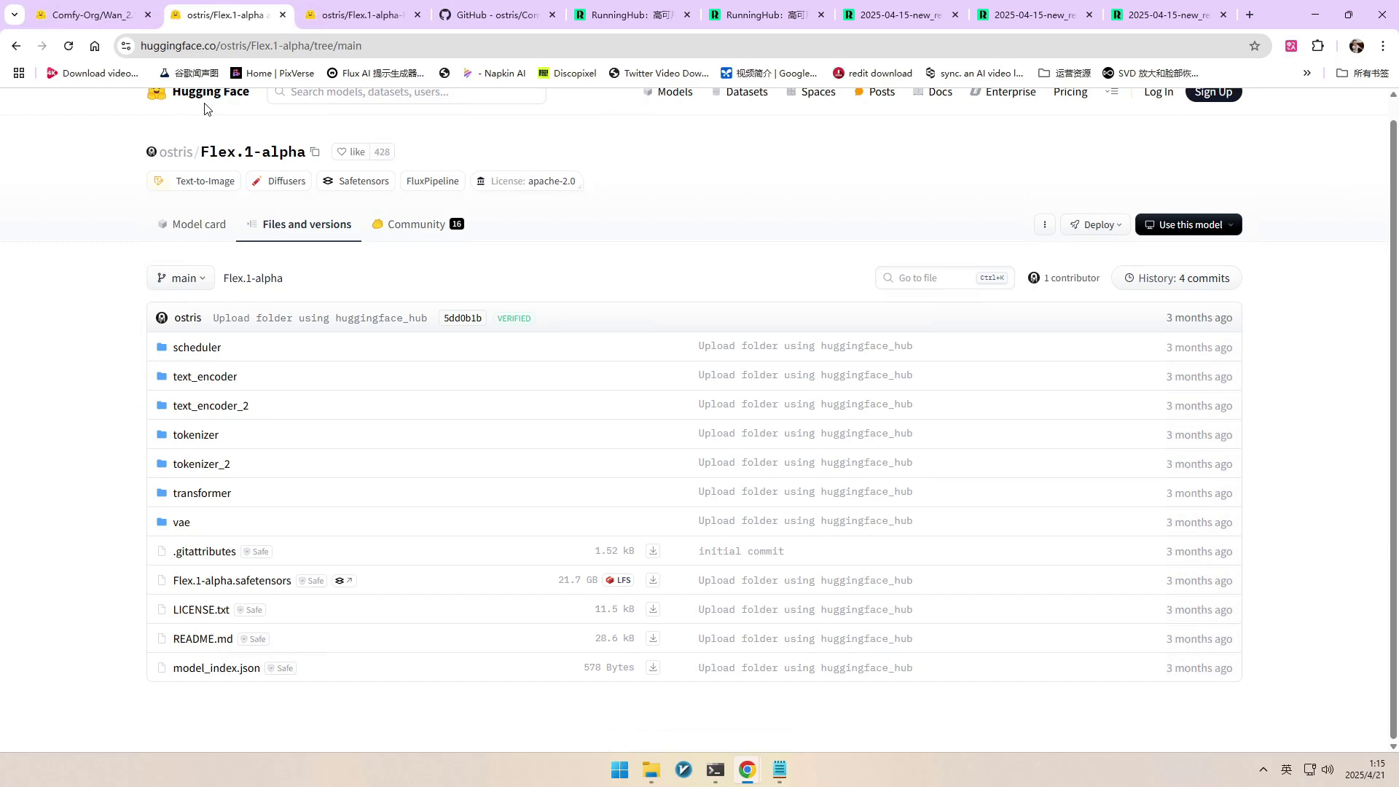
Return to the new_redux_v2 workflow and select the Load Checkpoint node to examine its MODEL, CLIP and VAE outputs
key("ctrl+7")
scroll(260, 315, "down", 2)
scroll(248, 227, "up", 5)
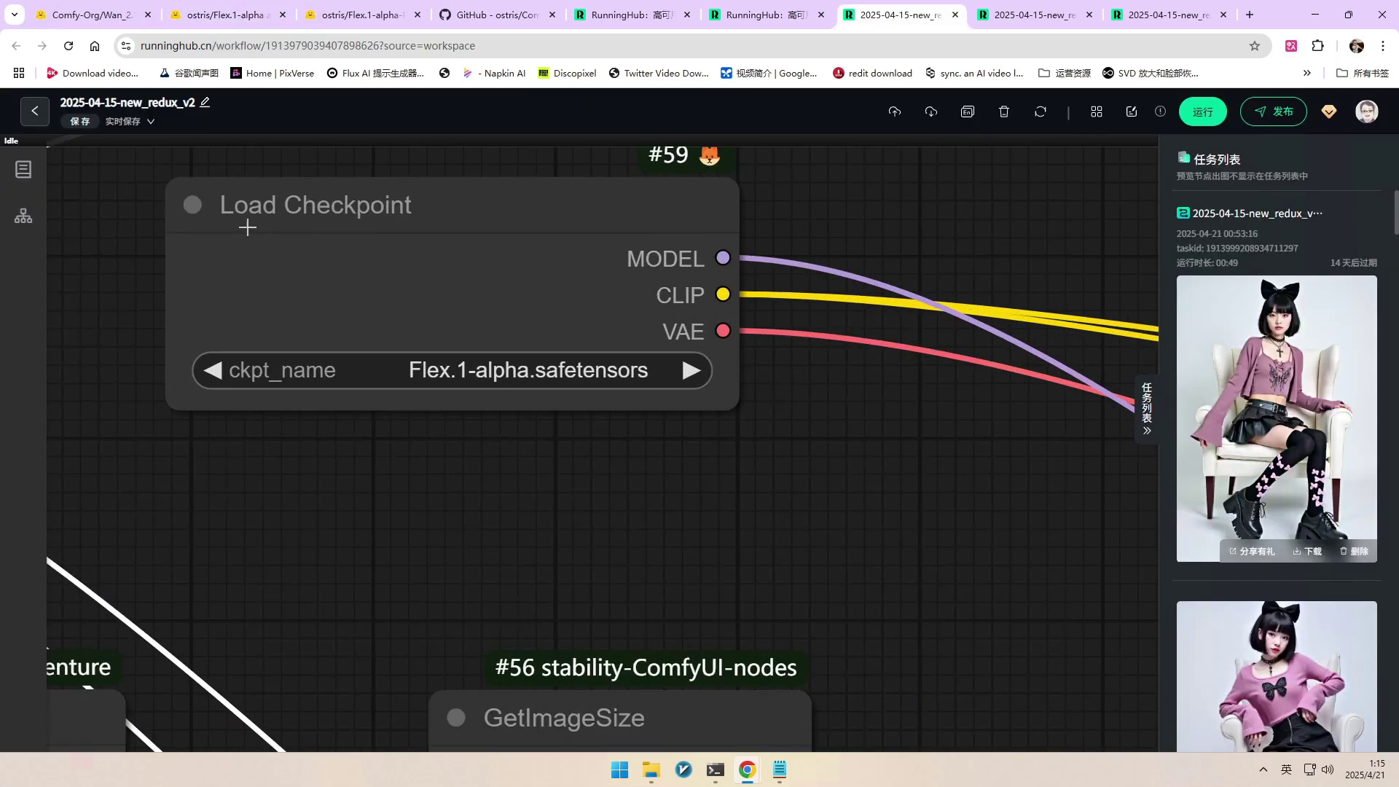
left_click(621, 219)
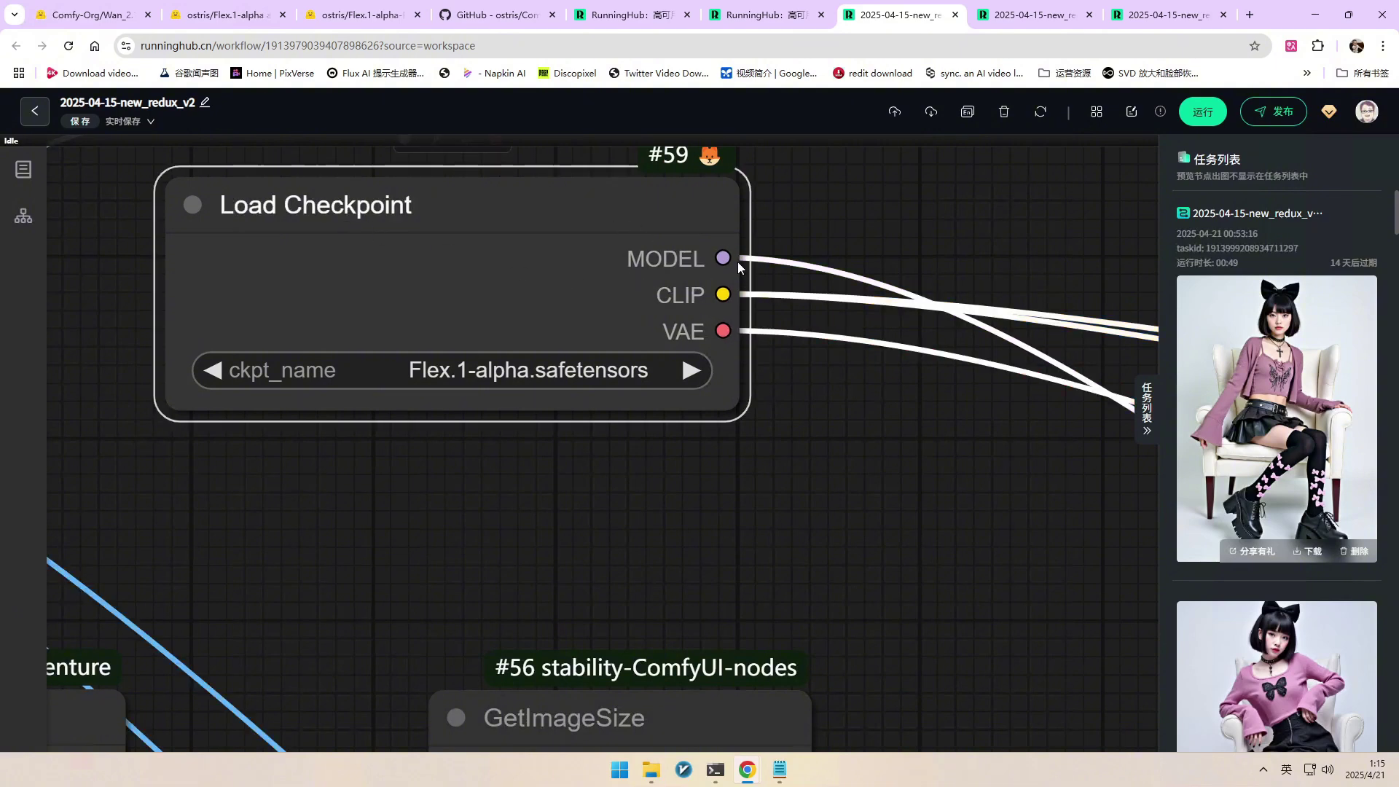
scroll(860, 291, "down", 3)
left_click_drag(881, 256, 694, 238)
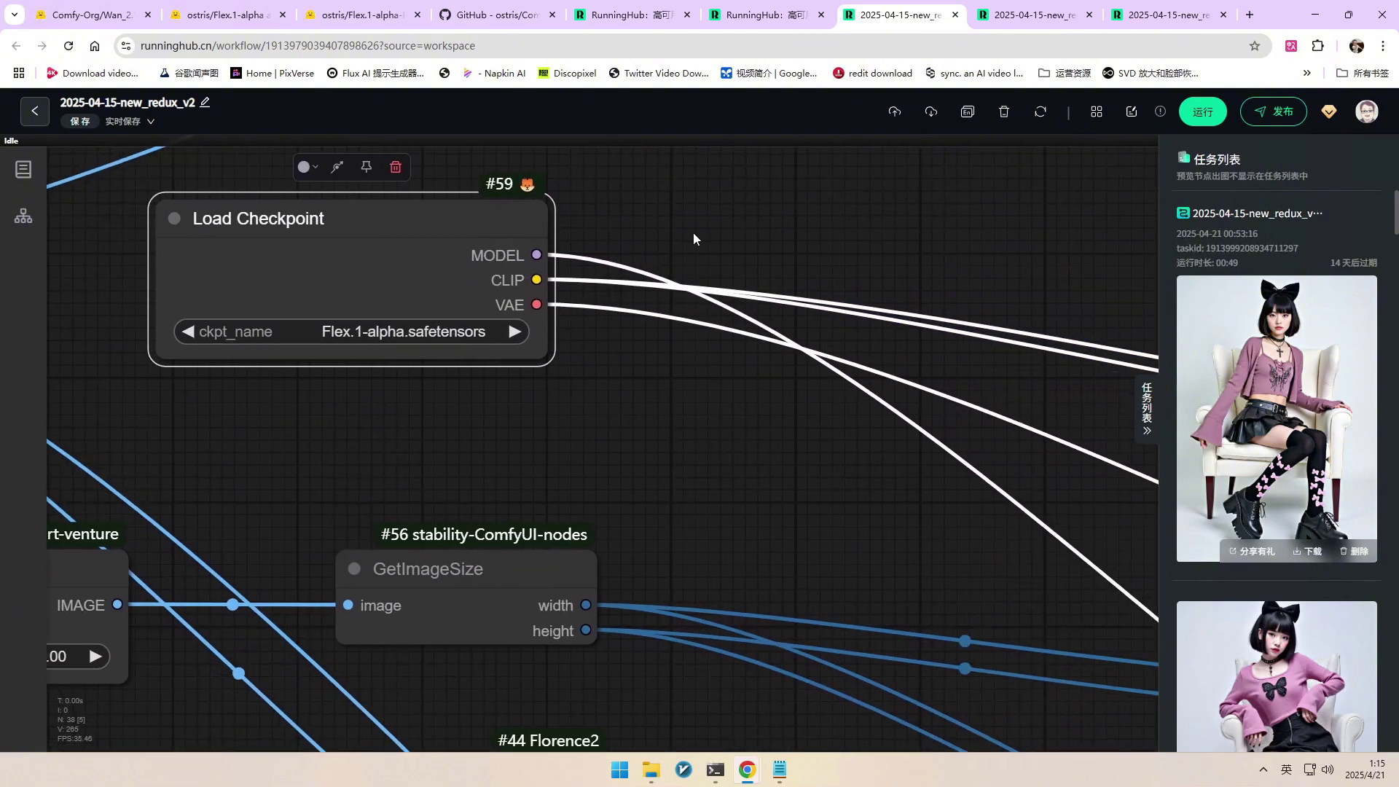
Trace the checkpoint and image connections through the Florence2, latent, prompt and FluxGuidance nodes to the Set nodes
scroll(506, 259, "down", 8)
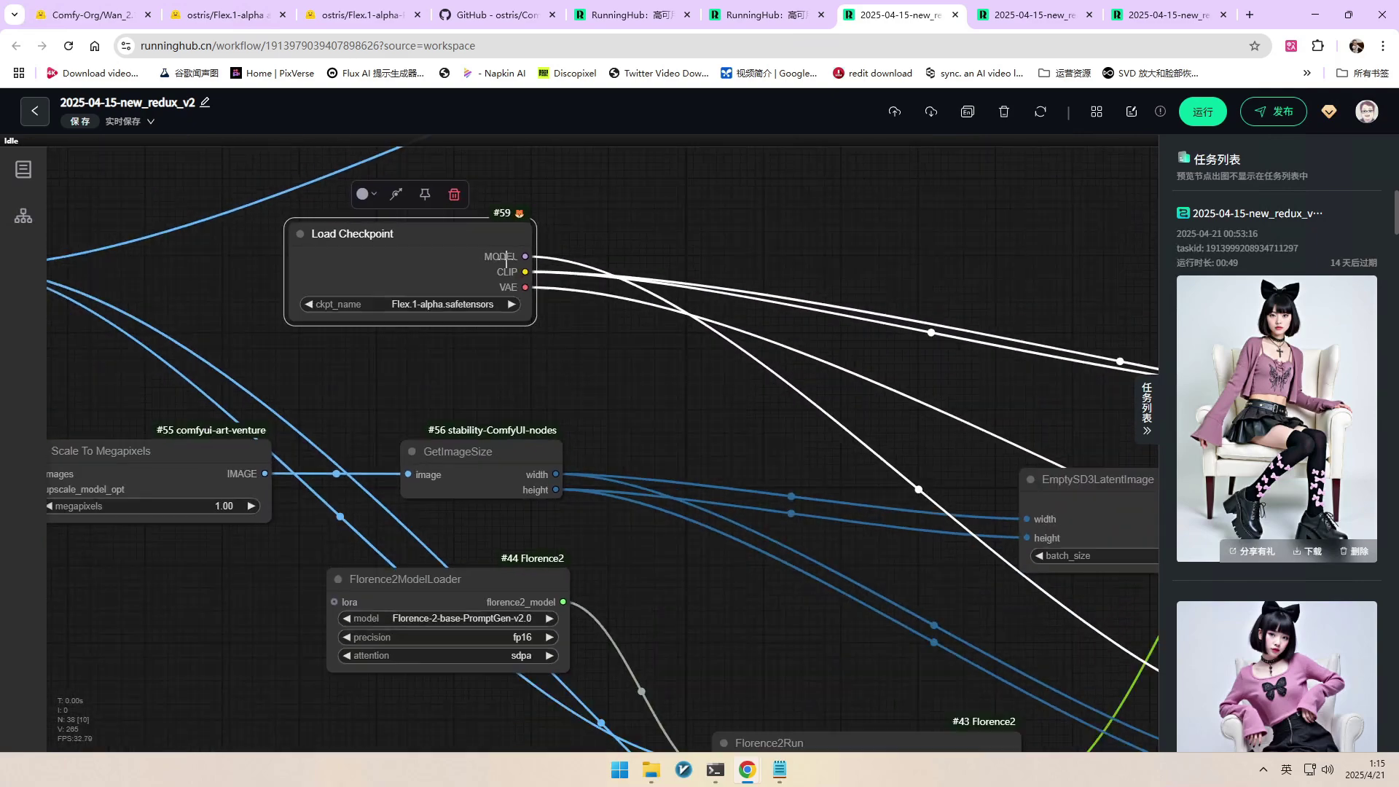
left_click_drag(481, 352, 586, 242)
scroll(580, 252, "down", 3)
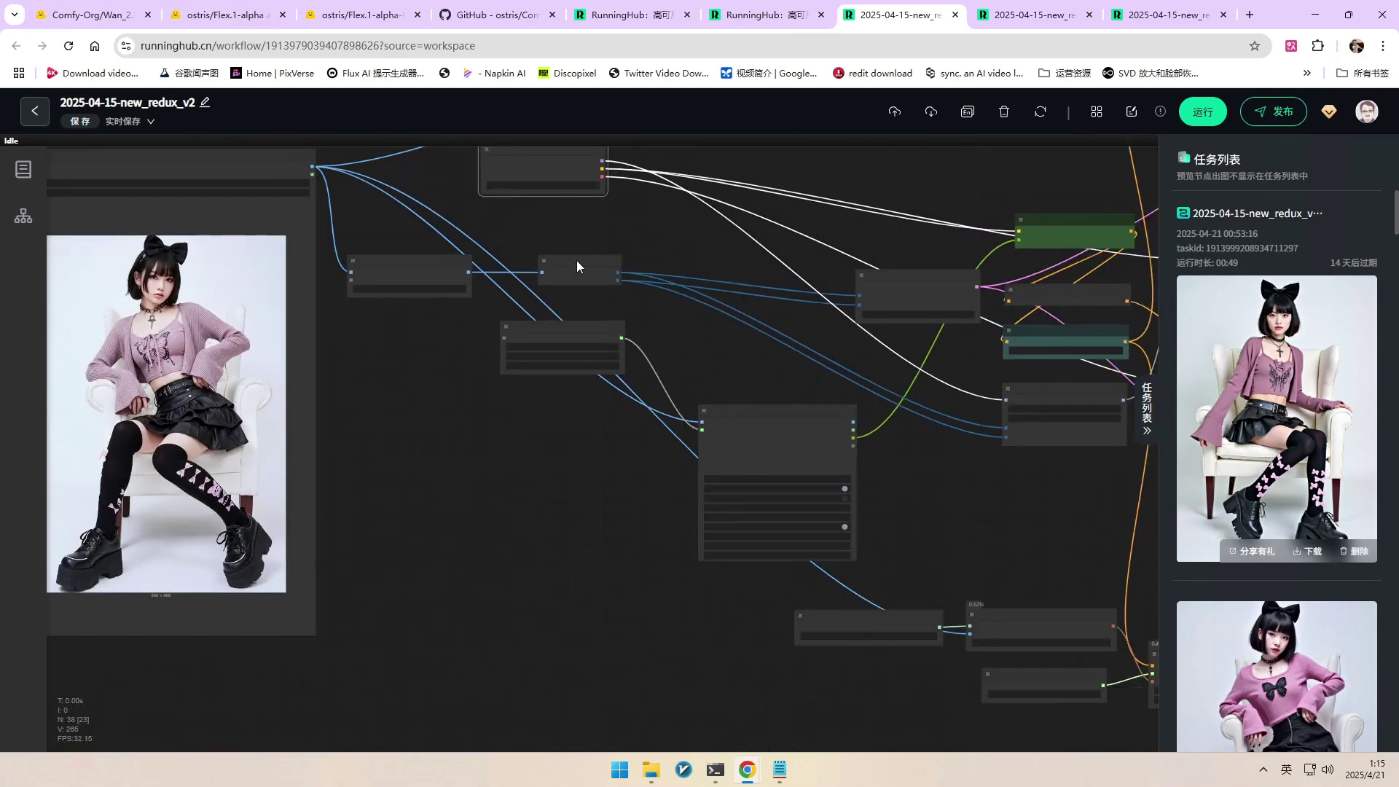
left_click(417, 326)
scroll(416, 326, "up", 5)
left_click_drag(732, 456, 259, 306)
scroll(260, 306, "down", 3)
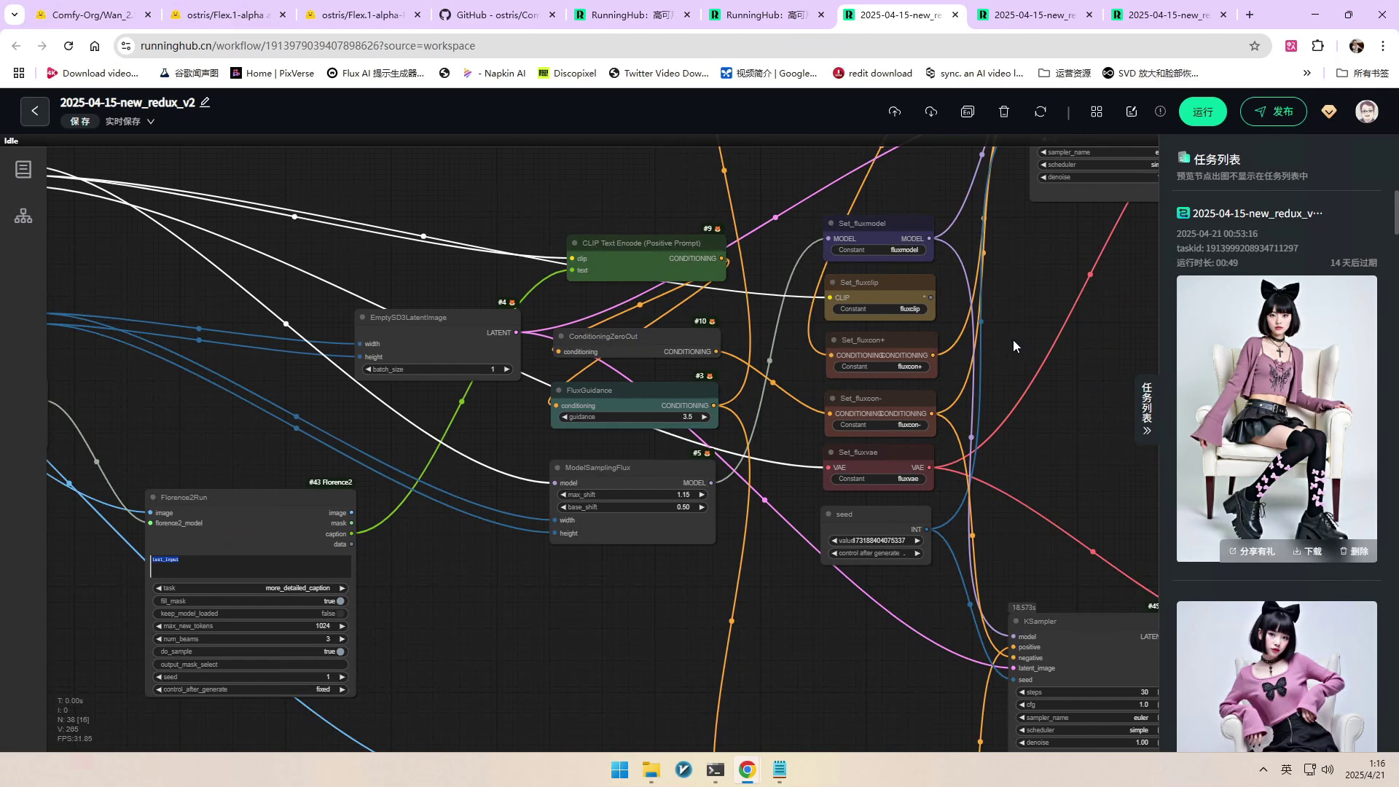
Examine the upper Redux branch from Load CLIP Vision and Load Style Model through Apply Style Model to its KSampler
scroll(1043, 276, "up", 8)
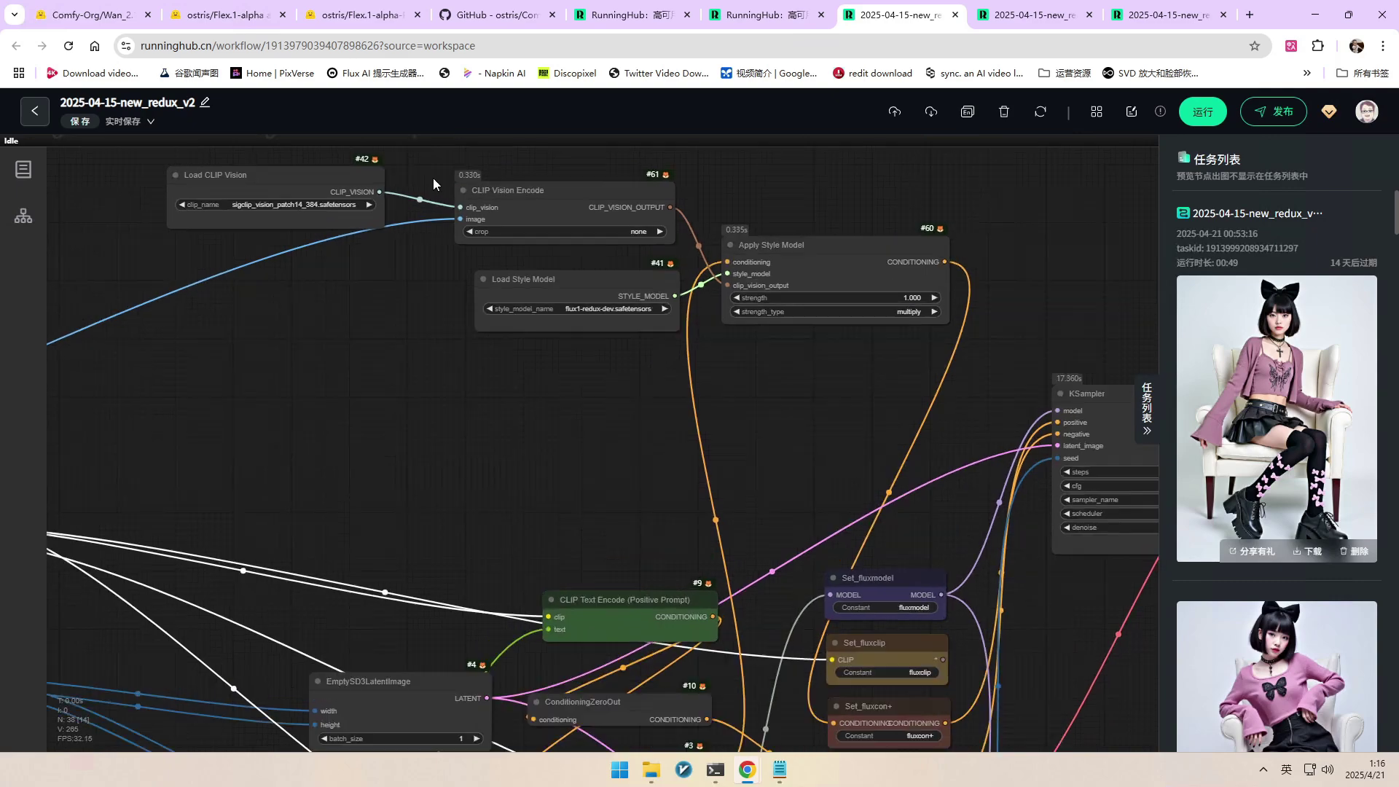
scroll(433, 182, "up", 2)
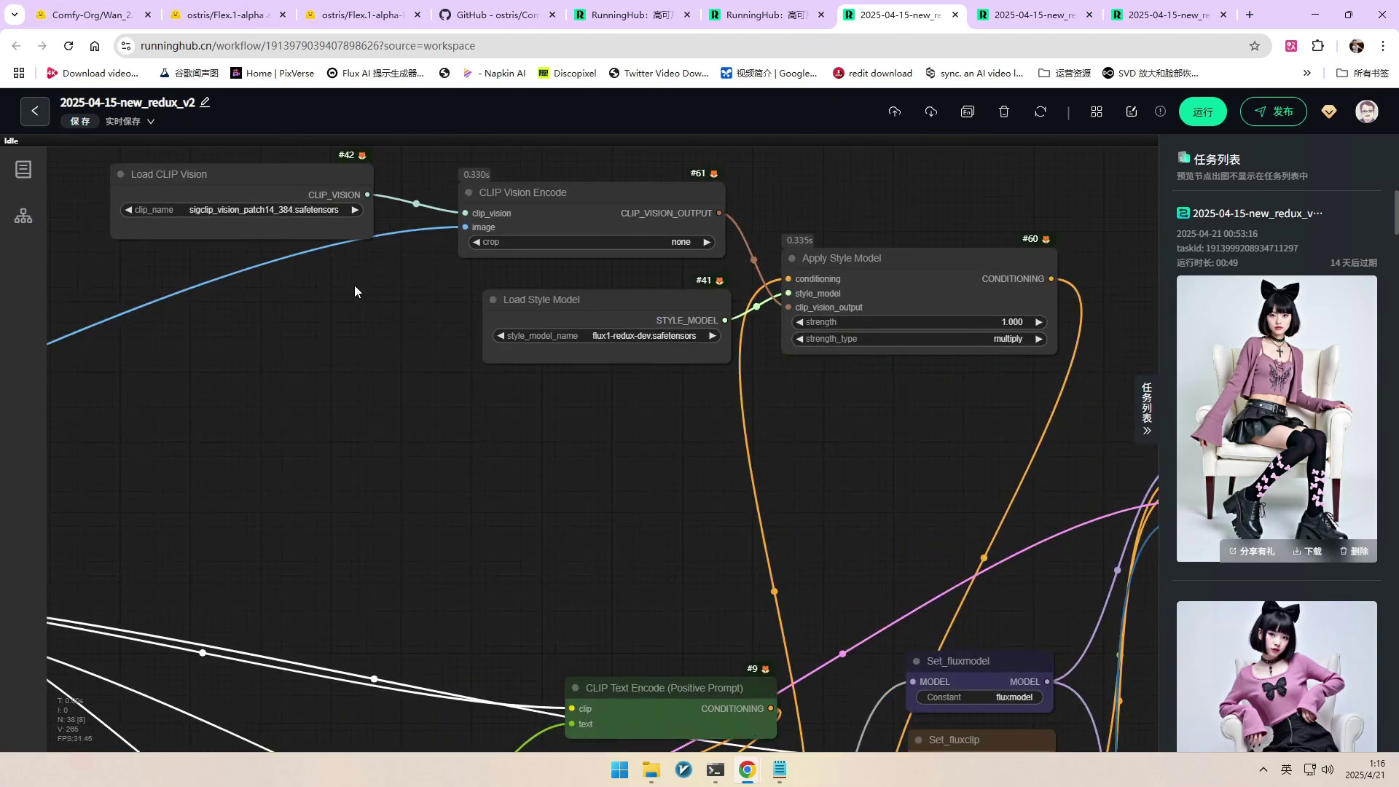
left_click_drag(354, 285, 439, 313)
scroll(312, 225, "up", 2)
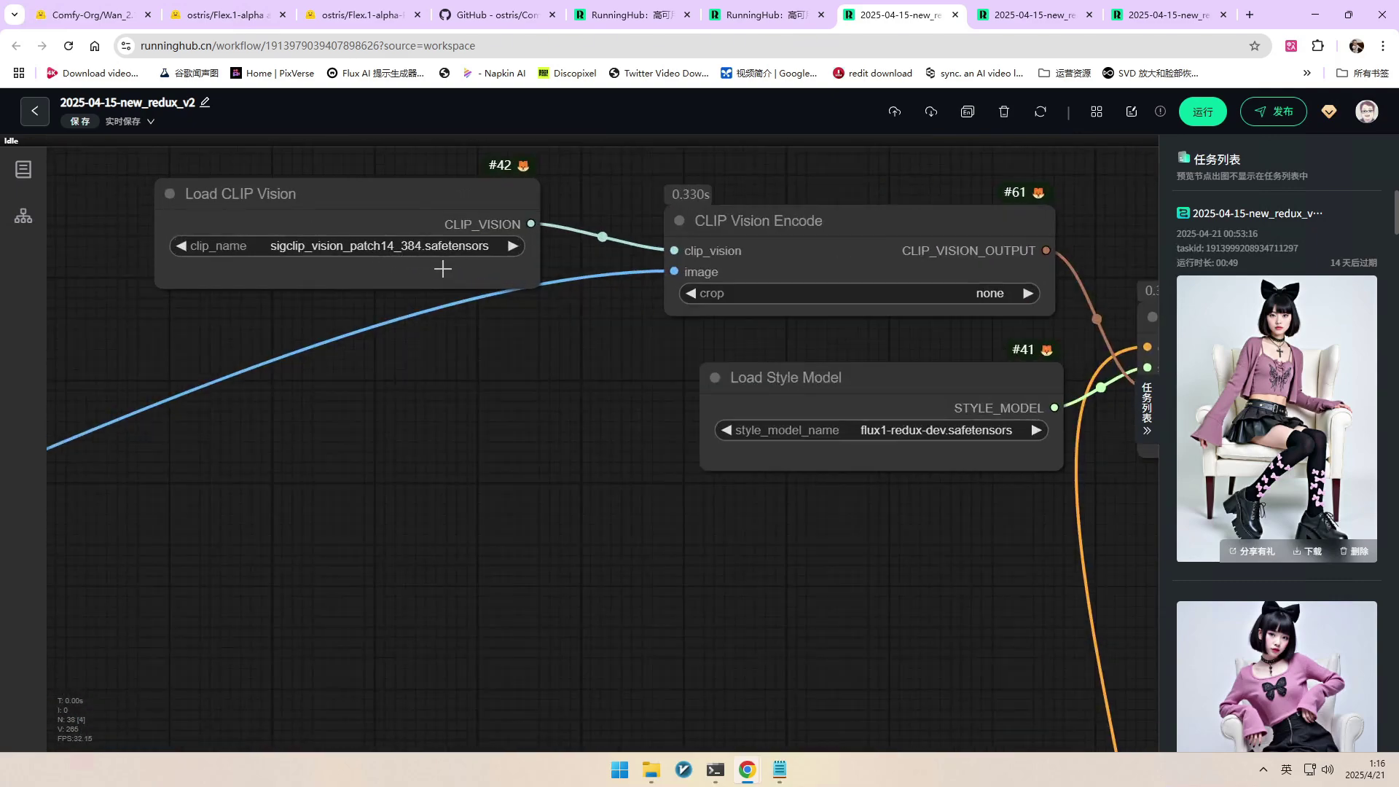
scroll(442, 269, "right", 3)
scroll(442, 269, "down", 1)
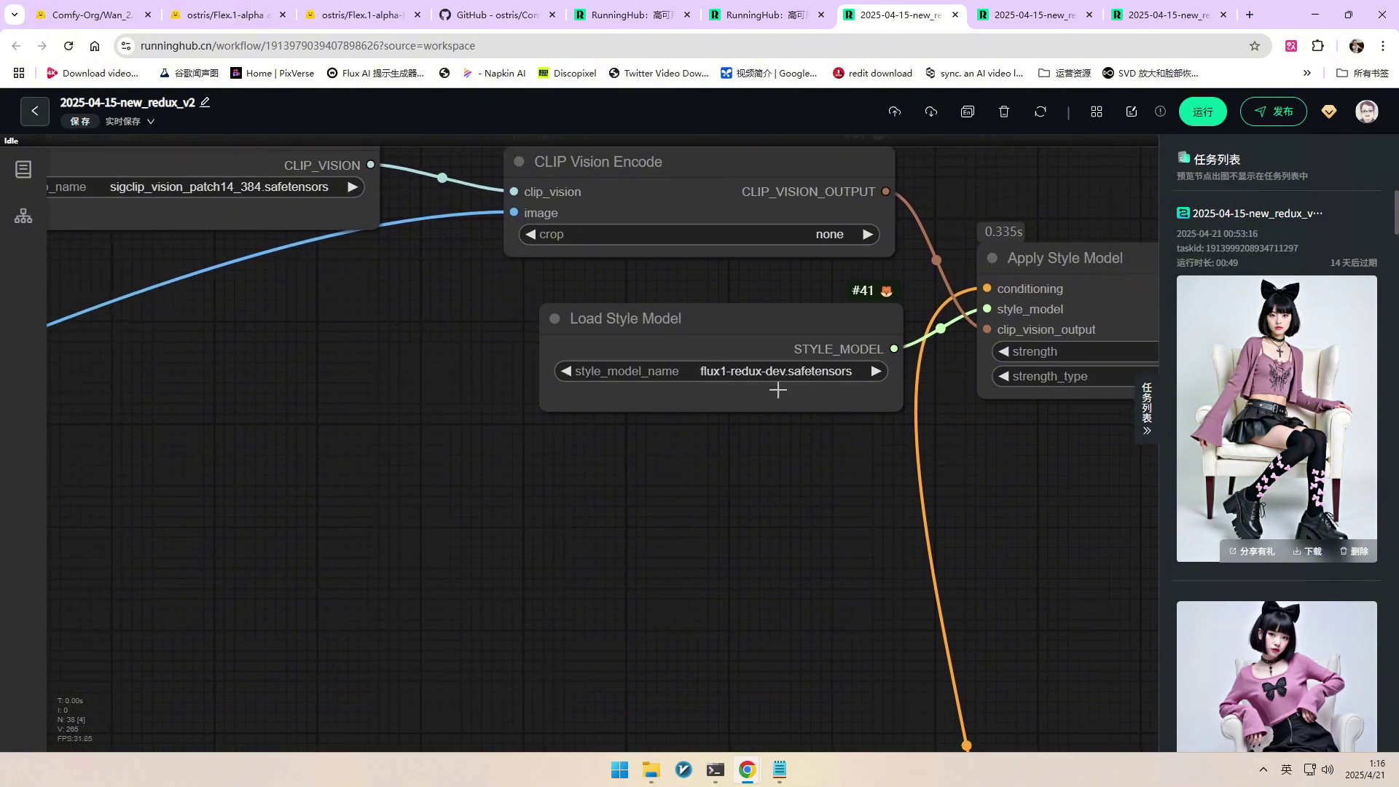
scroll(778, 390, "down", 5)
scroll(743, 440, "right", 3)
scroll(1000, 341, "up", 4)
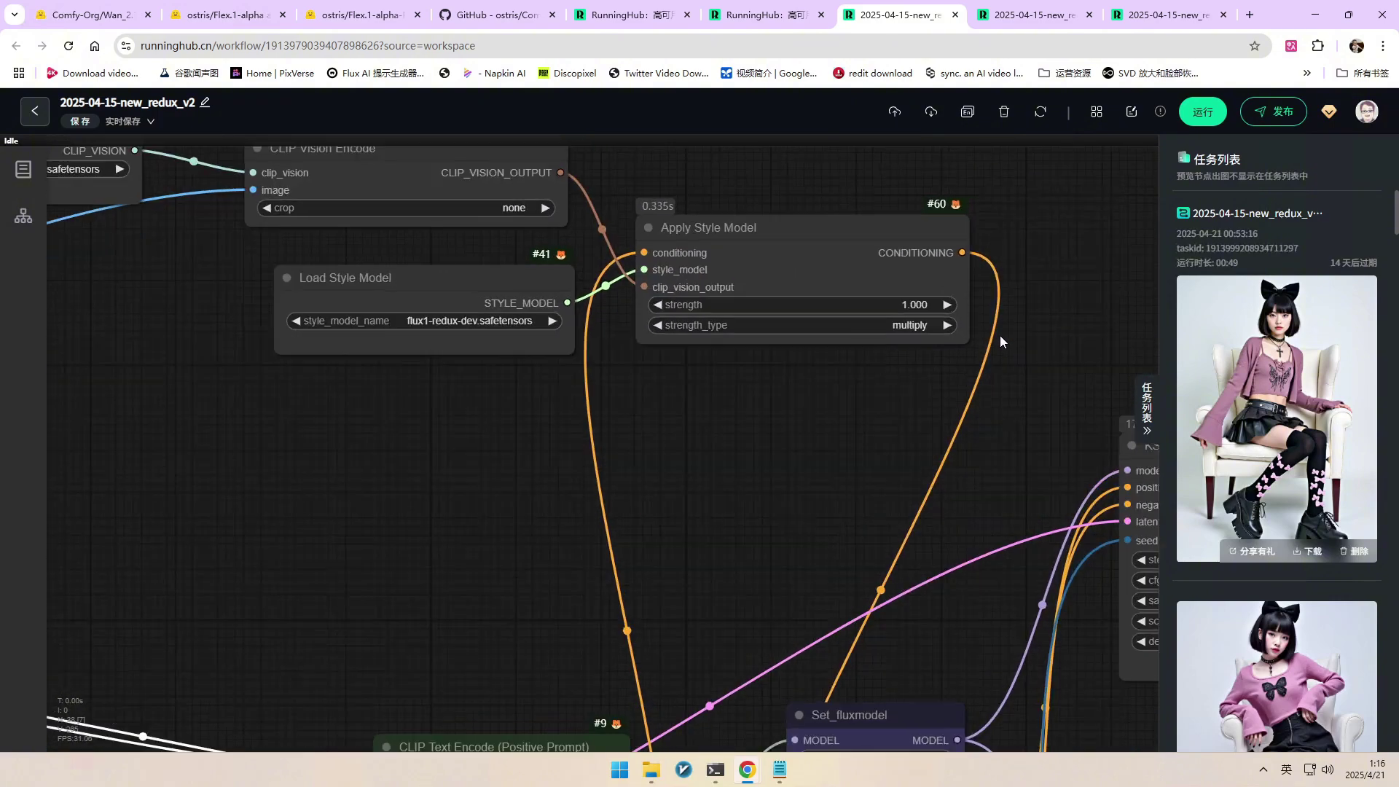
scroll(954, 292, "up", 1)
scroll(349, 264, "down", 6)
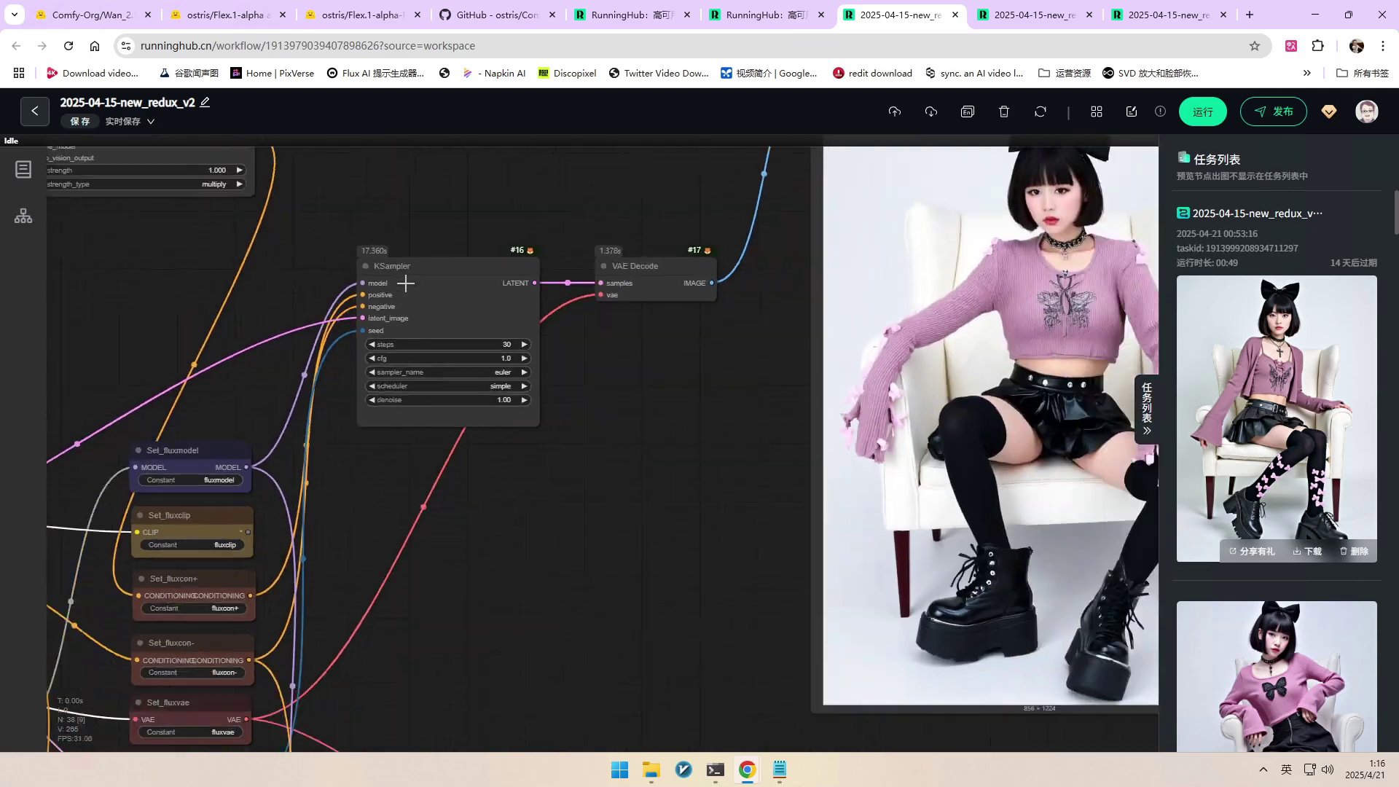
Examine the lower branch's CLIP vision and style model nodes and compare their model files with those of the upper branch
left_click_drag(546, 507, 861, 157)
left_click_drag(721, 404, 884, 122)
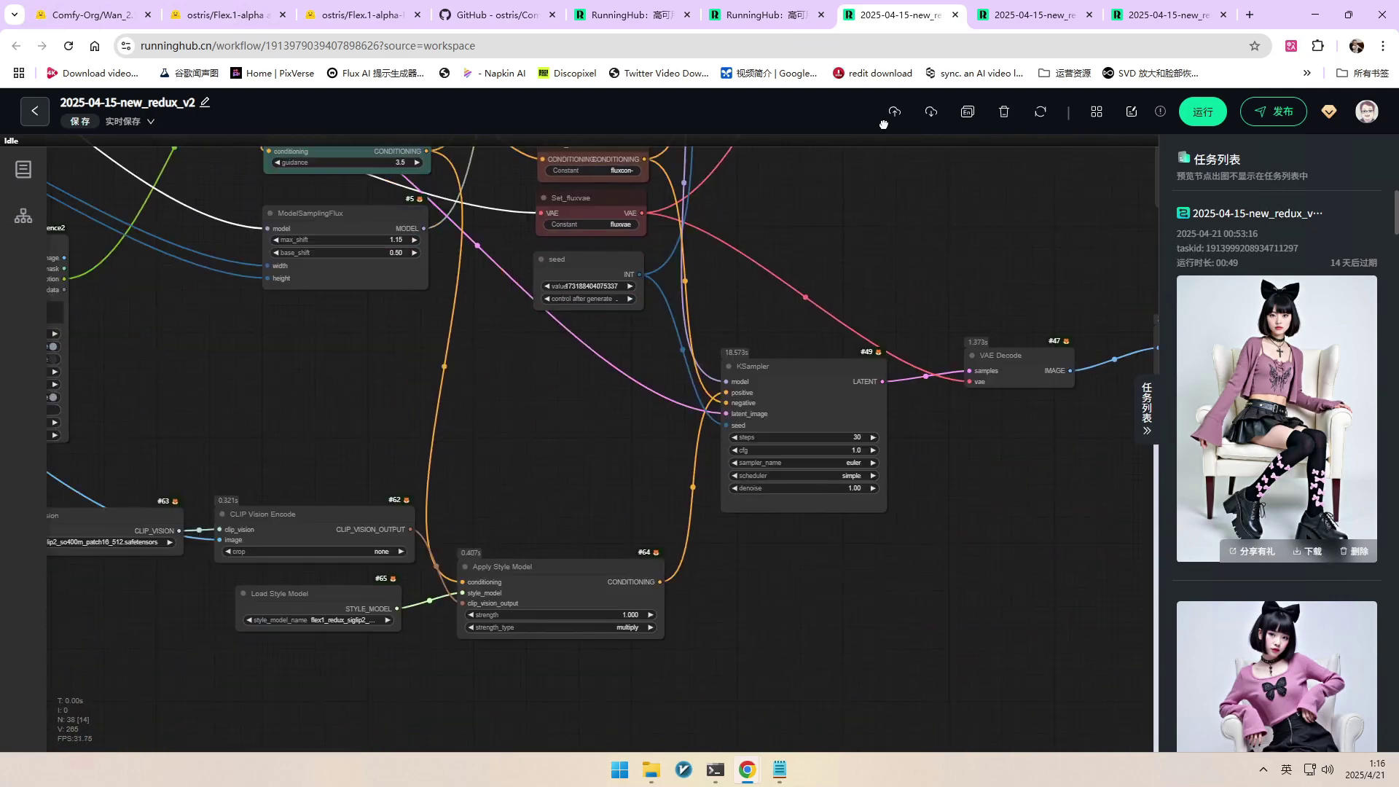
left_click_drag(331, 272, 517, 305)
scroll(469, 327, "up", 3)
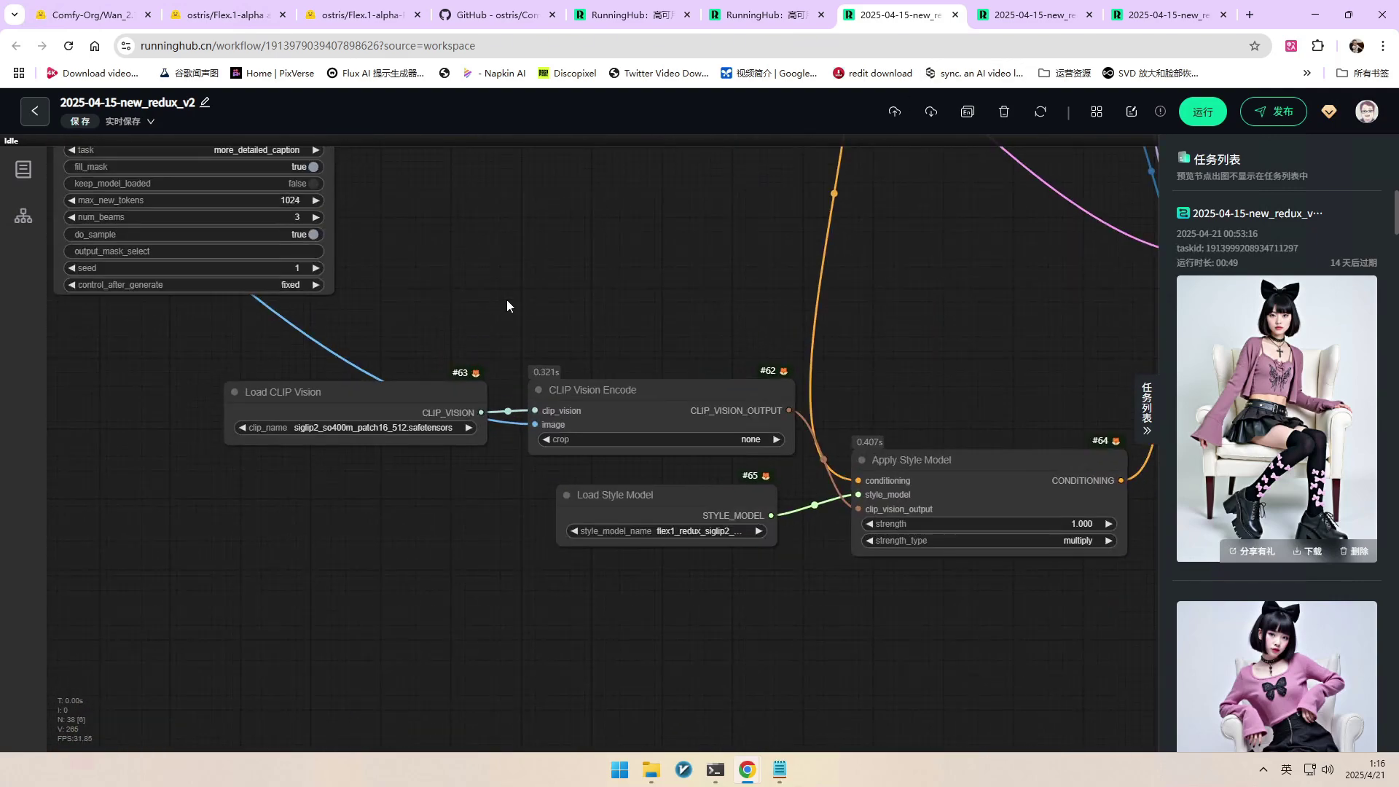
scroll(526, 294, "up", 2)
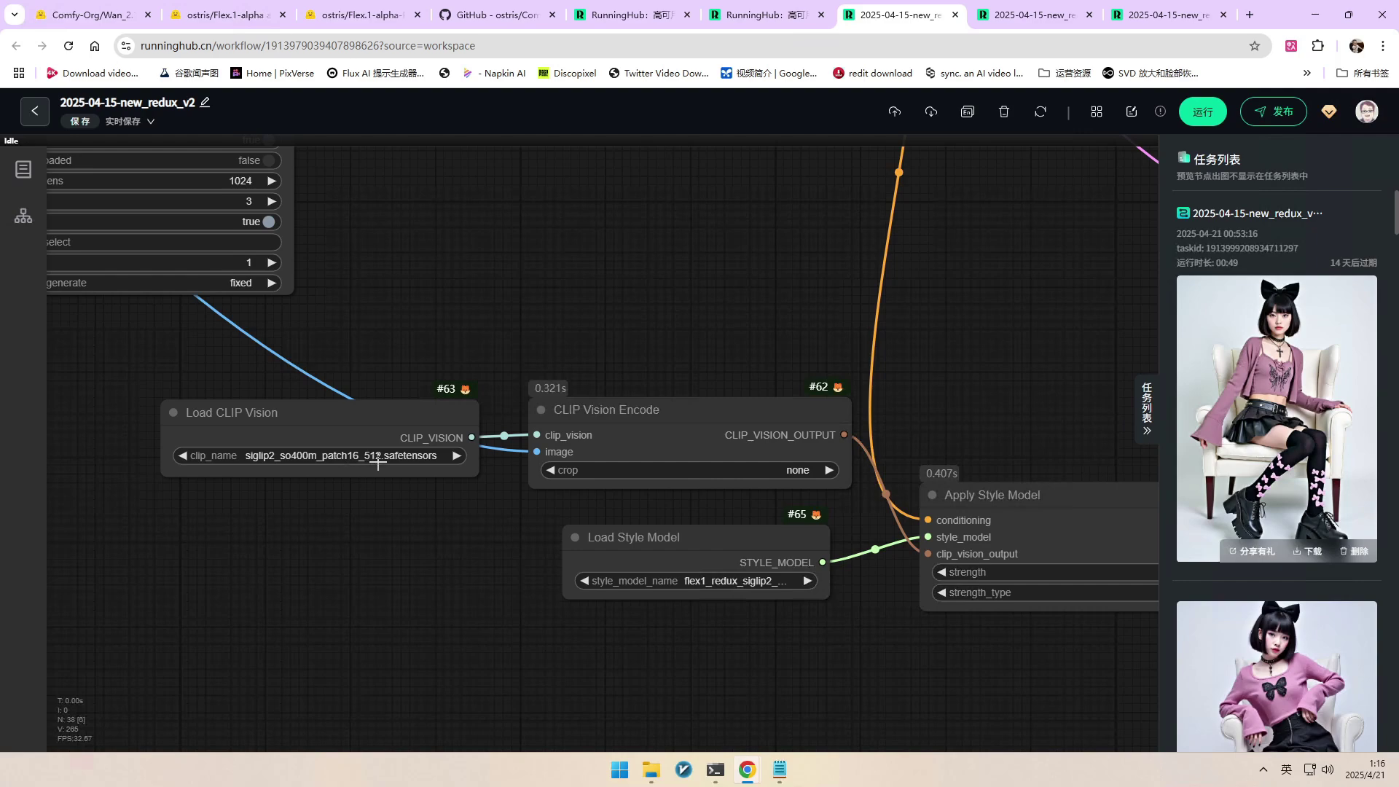
scroll(653, 268, "down", 7)
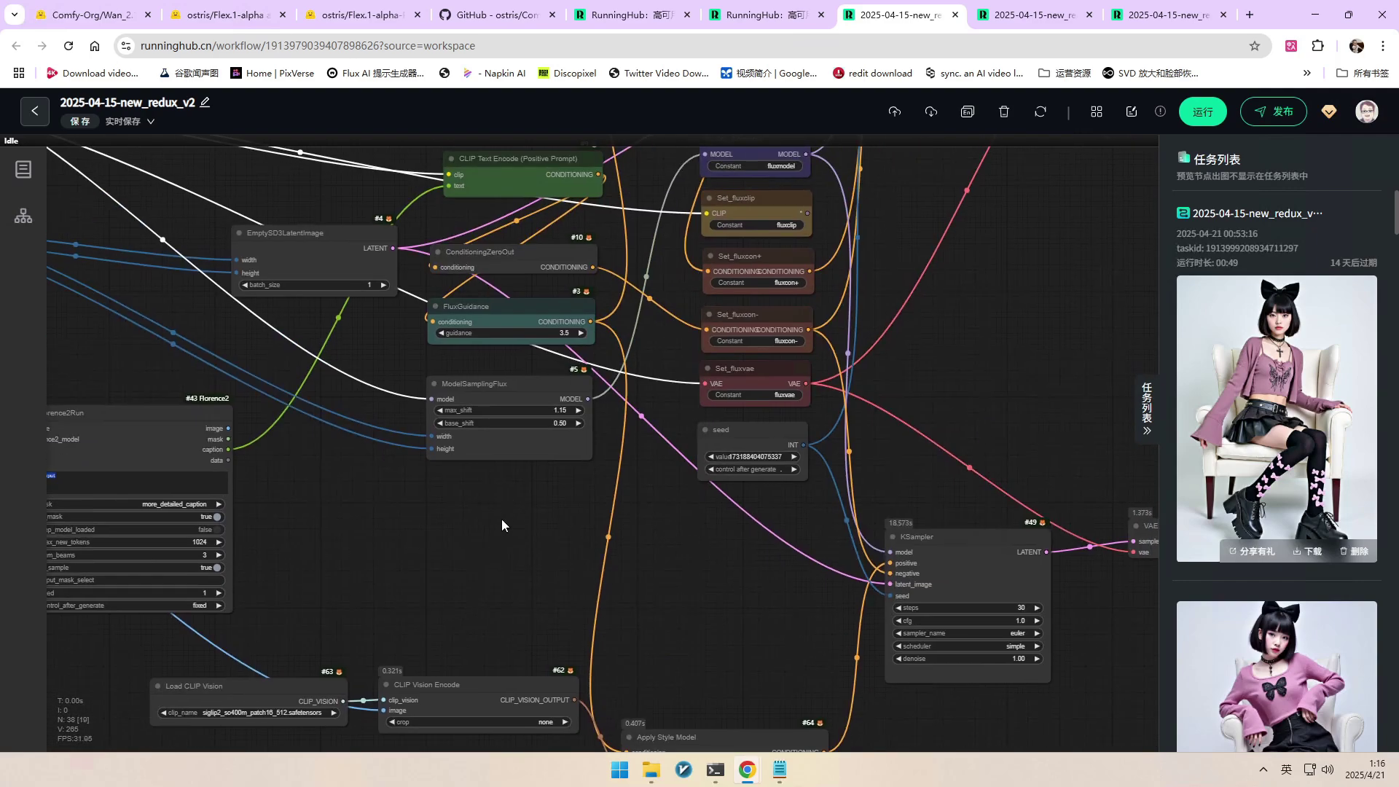
scroll(501, 519, "down", 5)
left_click_drag(483, 205, 470, 271)
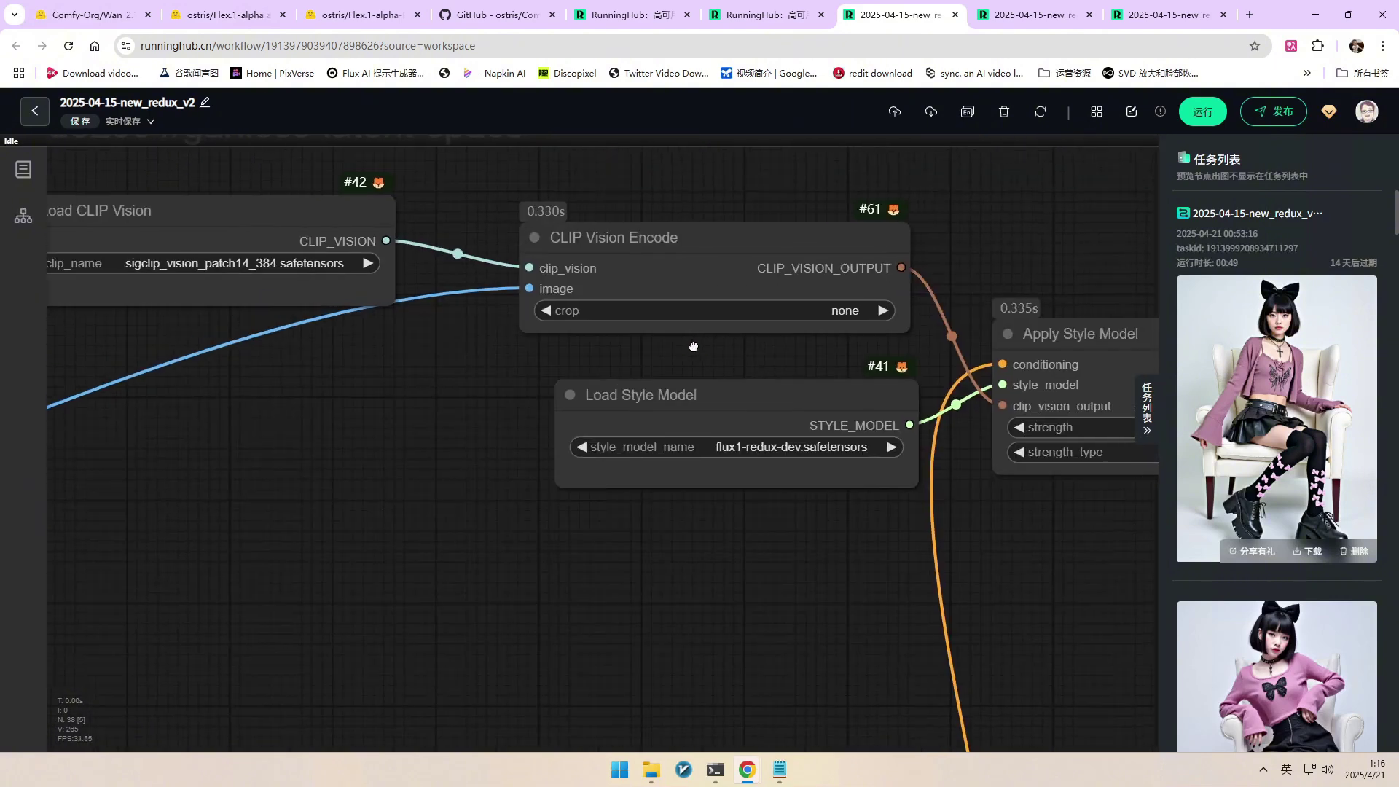
left_click_drag(693, 346, 702, 348)
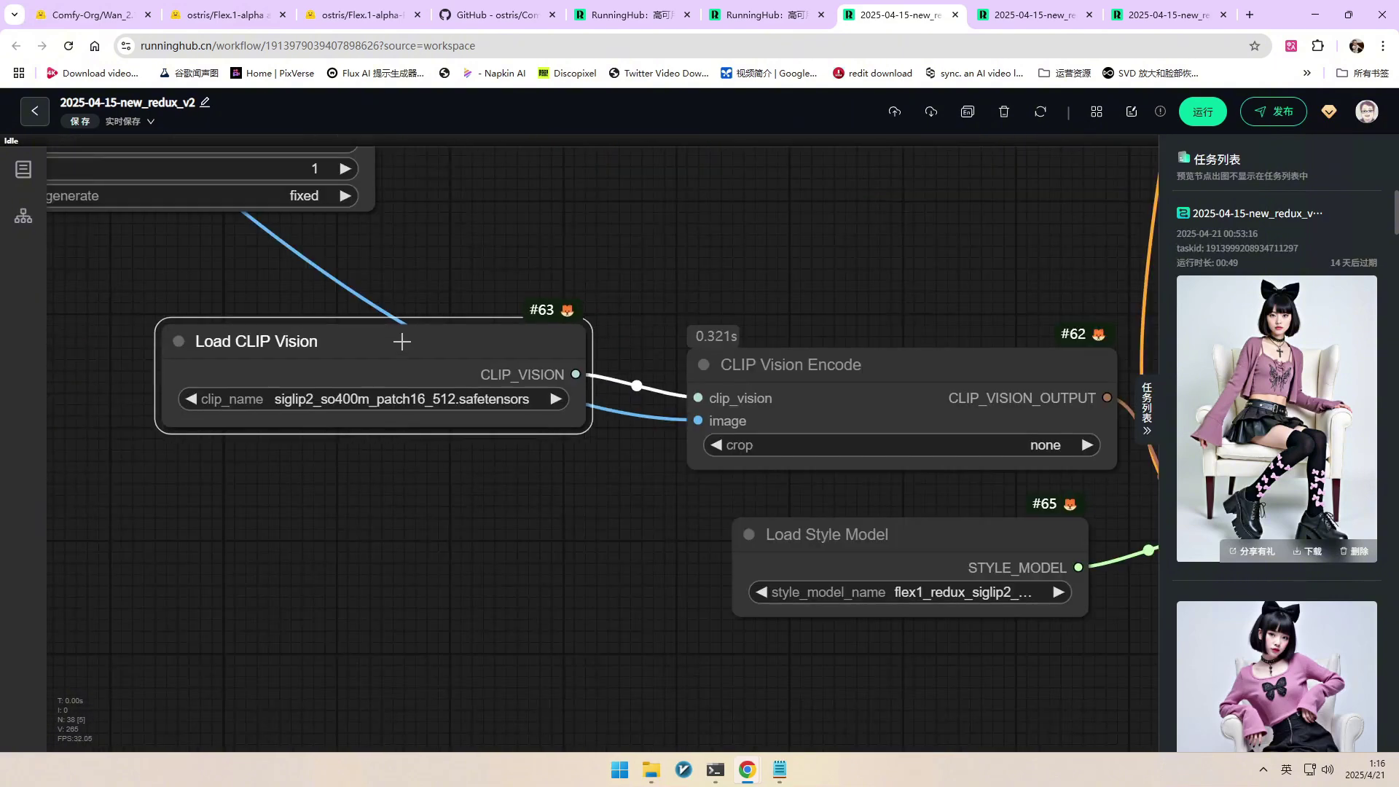
Reposition the lower branch's Load CLIP Vision node in front of the CLIP Vision Encode node
left_click_drag(402, 341, 435, 358)
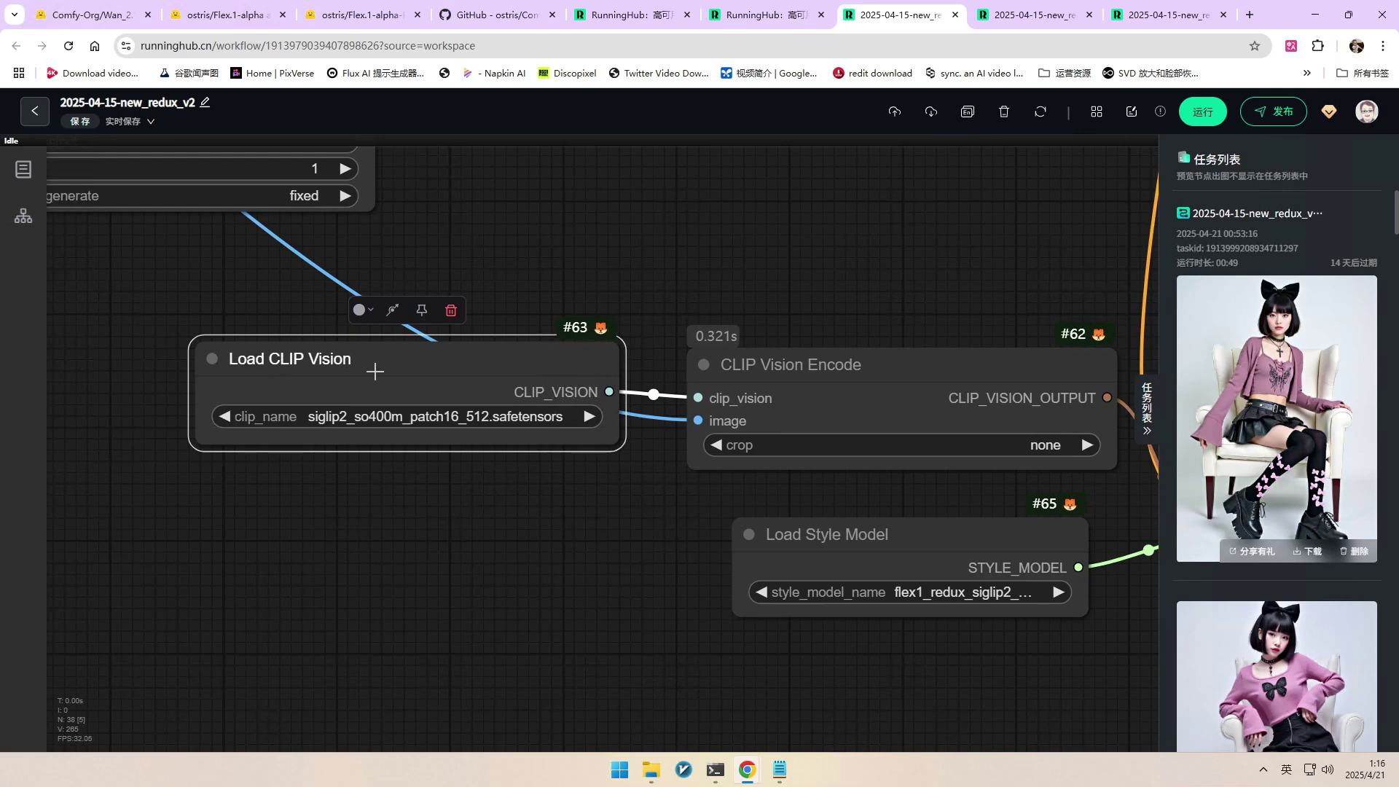
left_click_drag(381, 369, 258, 371)
left_click_drag(443, 373, 517, 371)
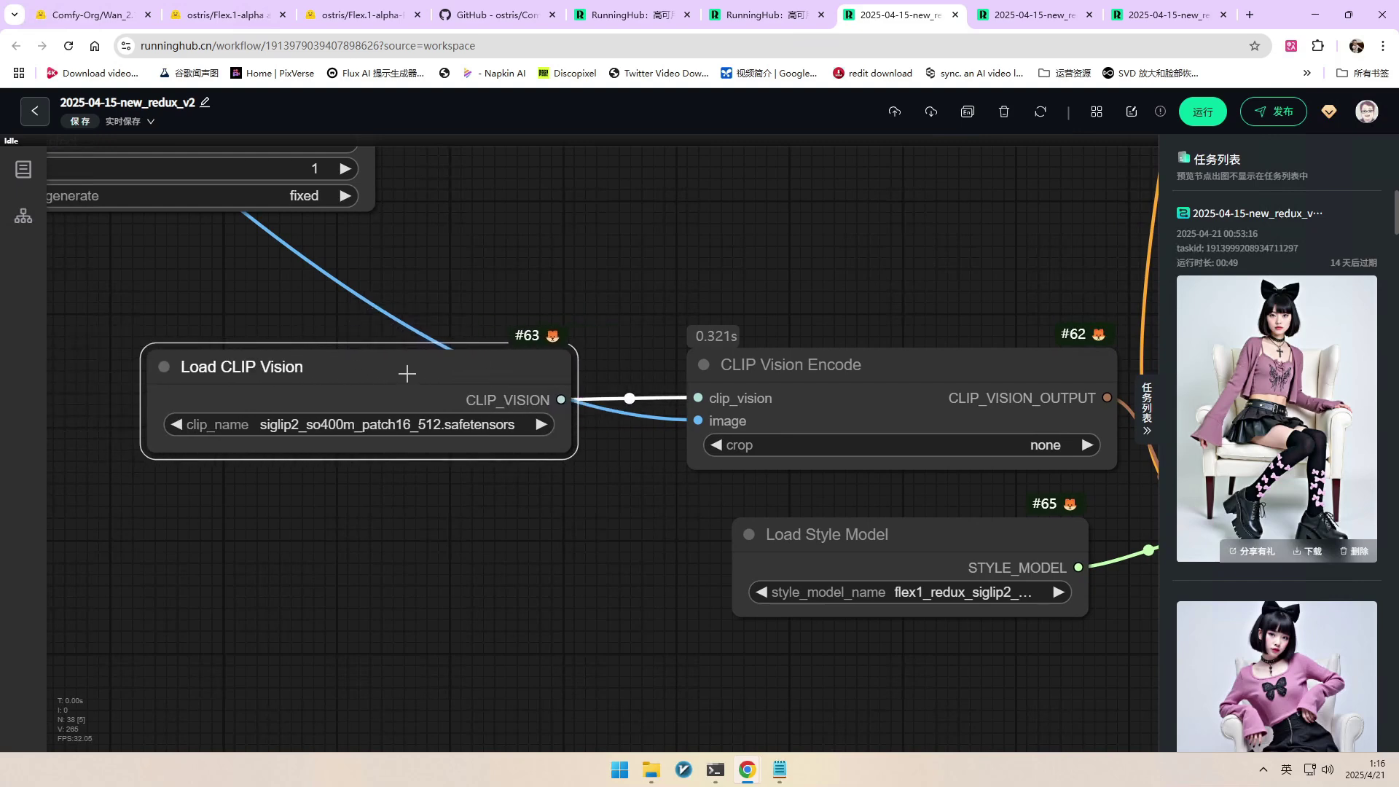
Move the lower branch's Load Style Model node under CLIP Vision Encode and widen it to fit its full style_model_name
left_click_drag(759, 300, 358, 125)
left_click_drag(684, 438, 754, 469)
left_click_drag(550, 374, 421, 373)
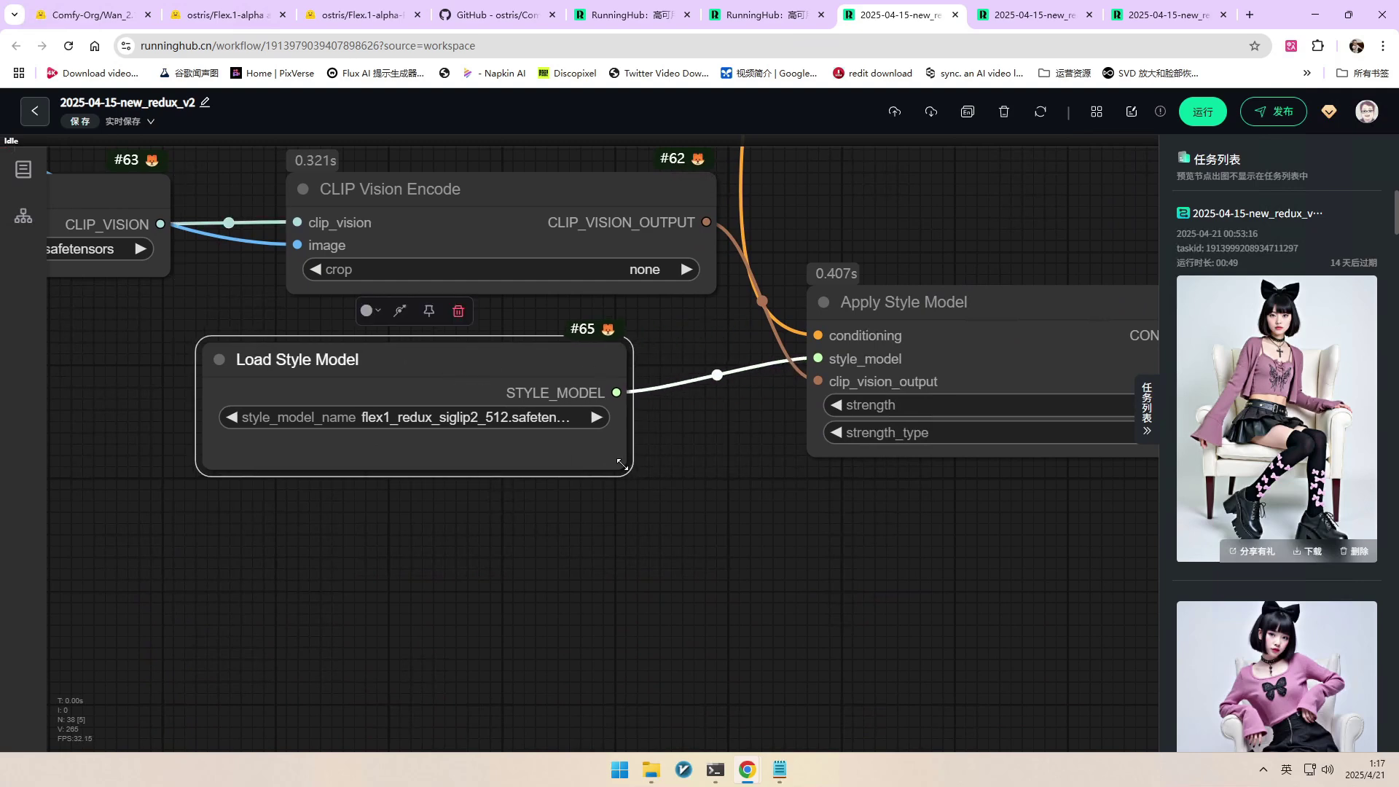
left_click_drag(621, 464, 656, 450)
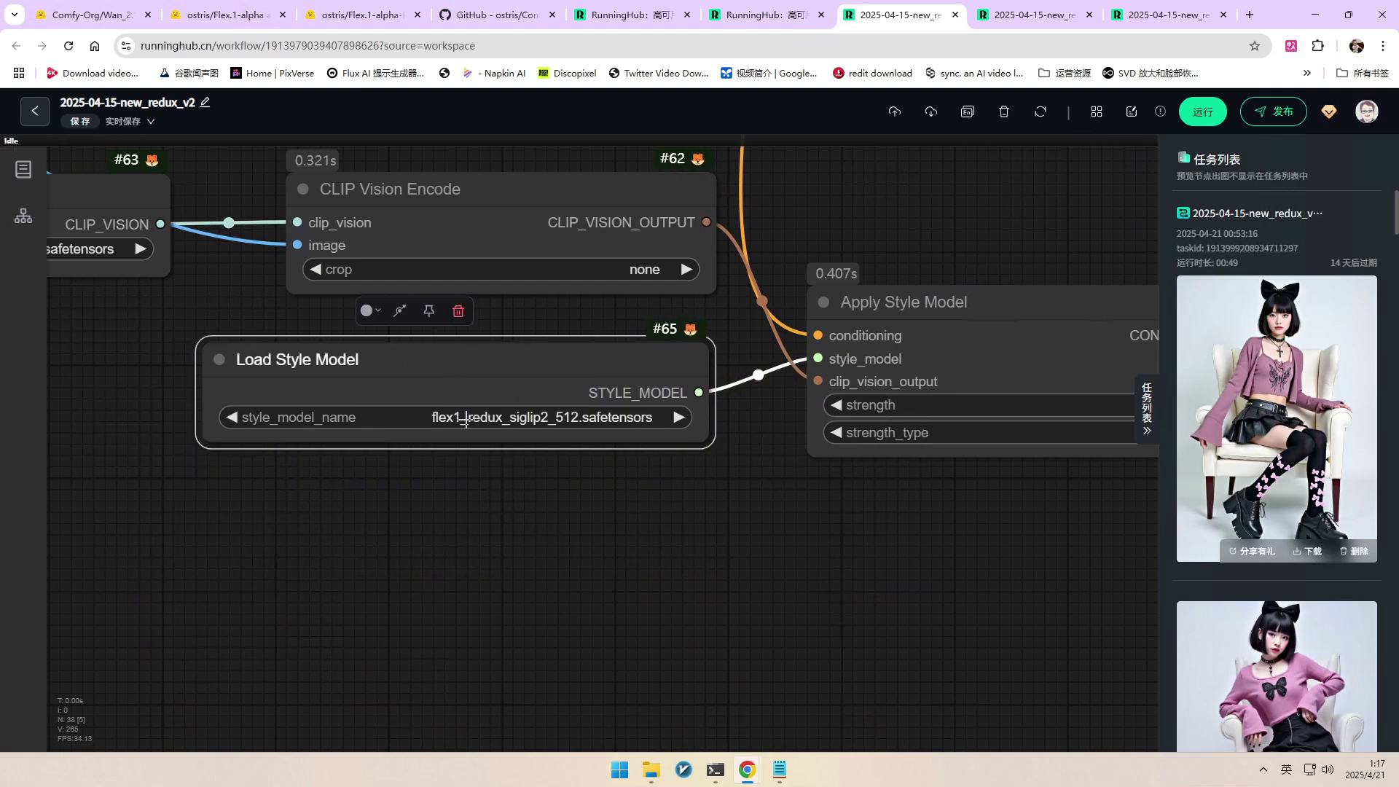
Switch to the ostris/Flex.1-alpha-Redux page on Hugging Face and open its list of files and versions
left_click(358, 16)
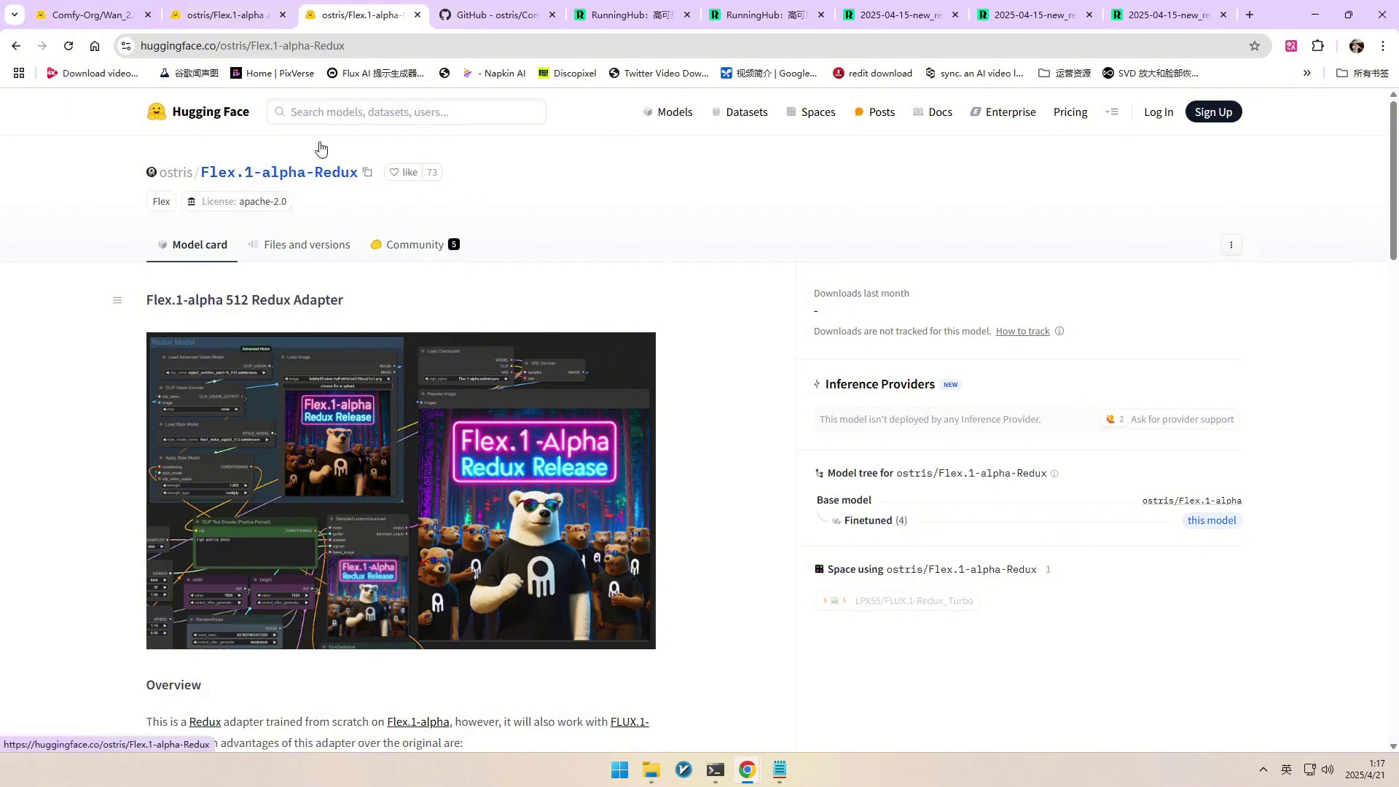
left_click(222, 15)
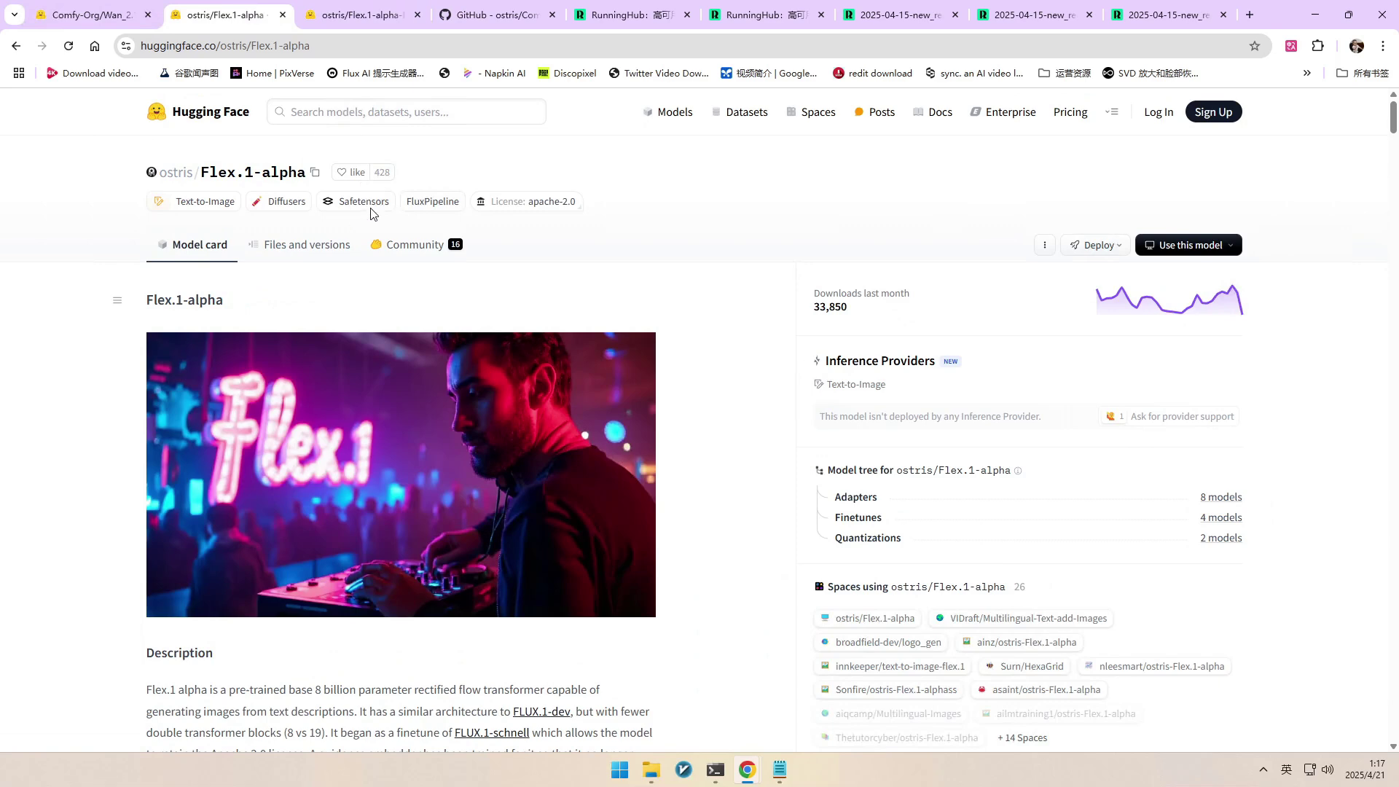
left_click(371, 14)
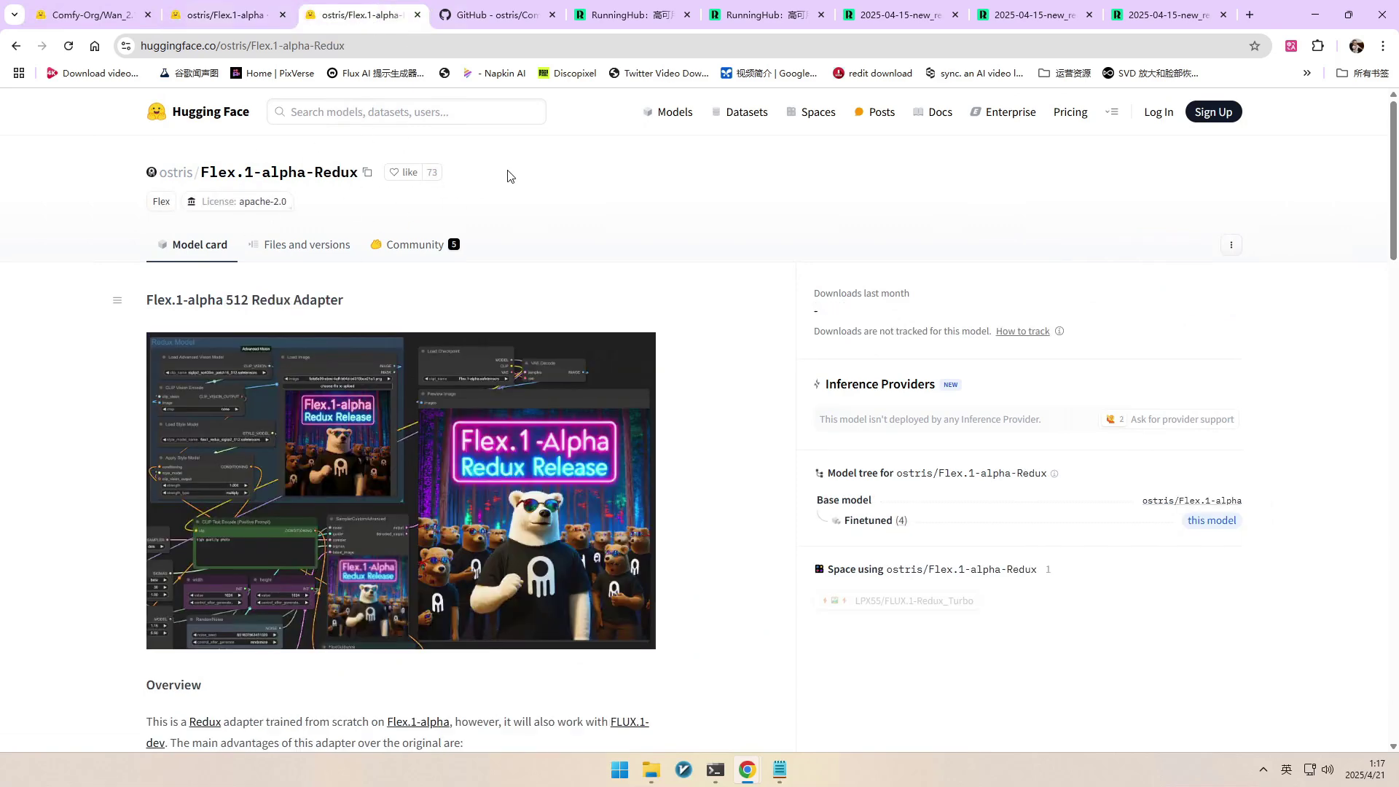
left_click(307, 244)
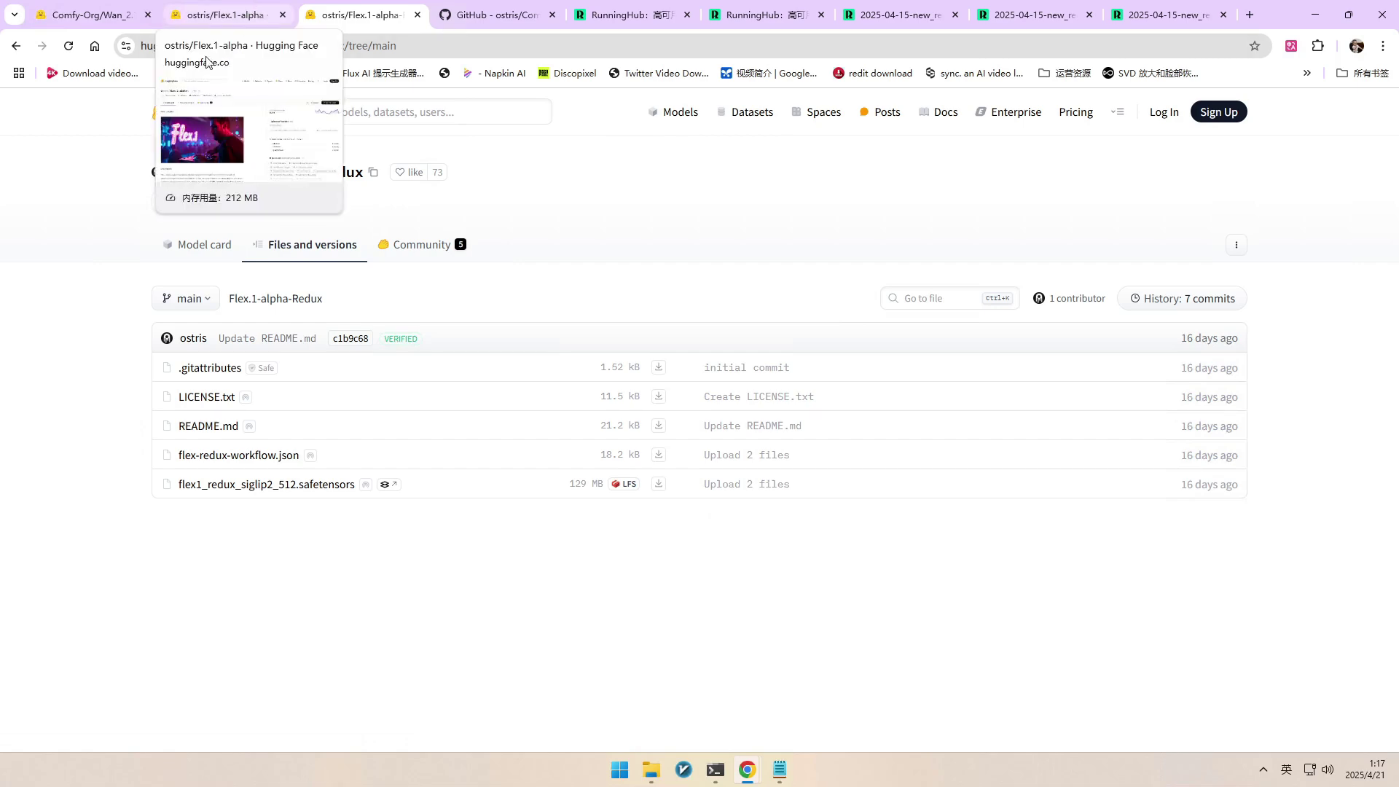
Return to the Flex.1-alpha-Redux model card and read its overview of the vision encoder and license
left_click(16, 45)
scroll(487, 305, "down", 4)
scroll(487, 305, "down", 2)
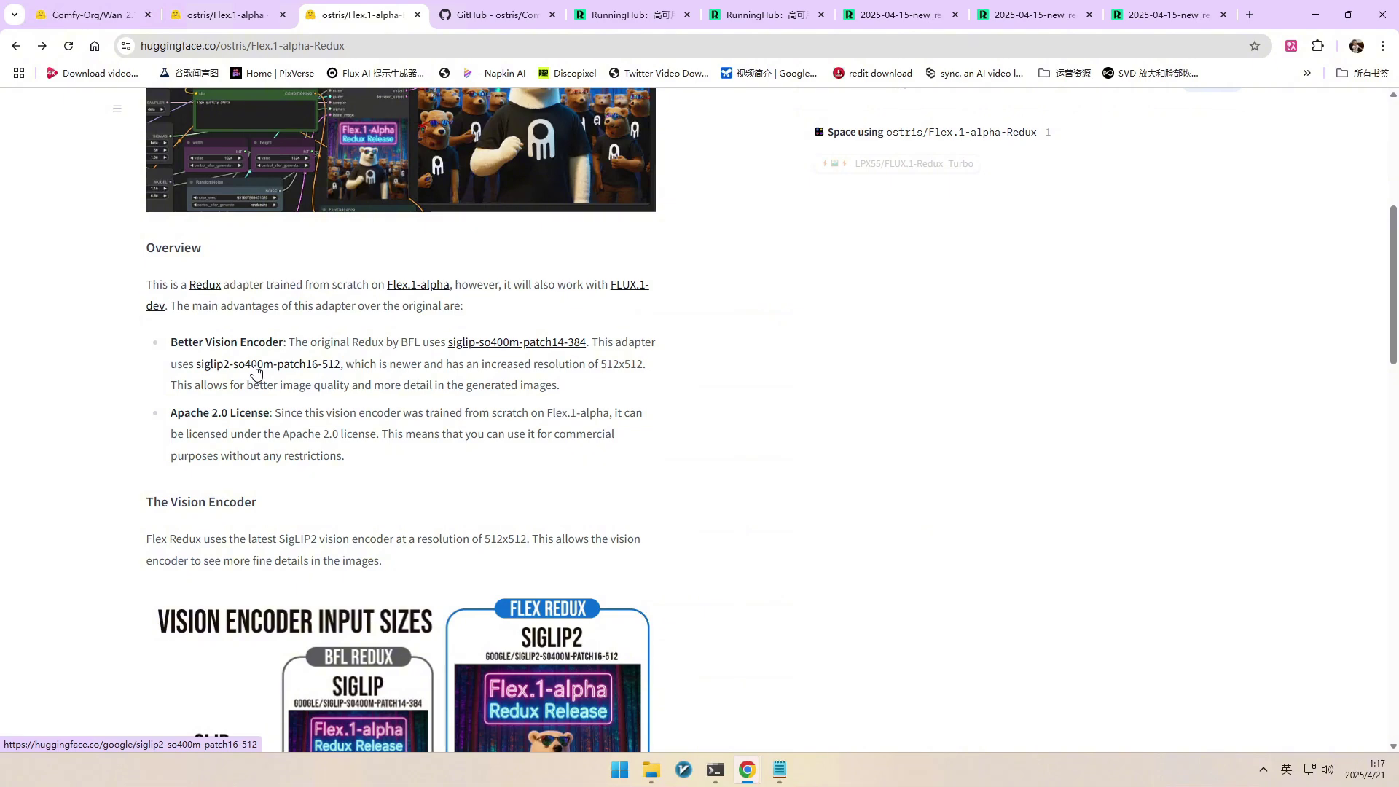
scroll(256, 368, "down", 1)
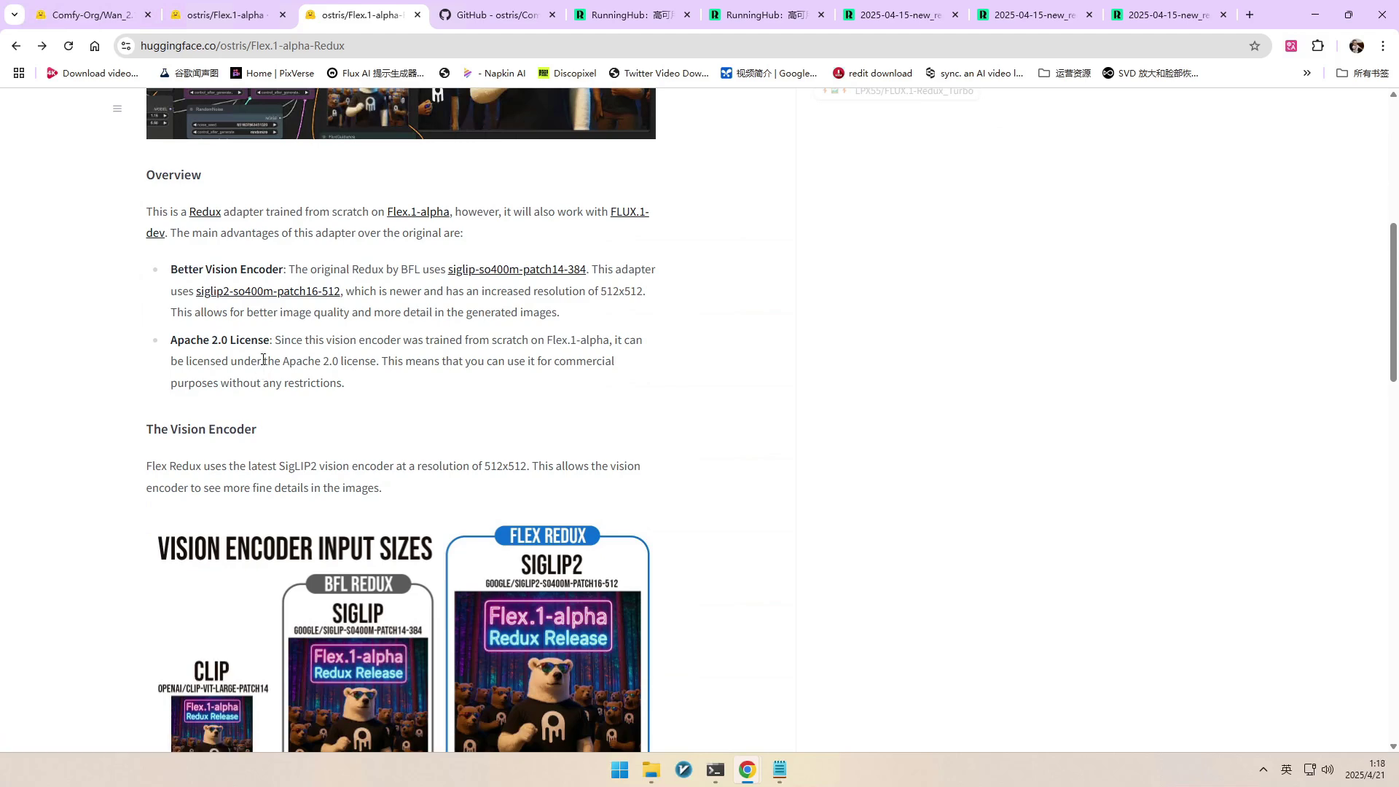
View the file list of the linked google/siglip2-so400m-patch16-512 model and return to the Flex.1-alpha-Redux model card
left_click(290, 293)
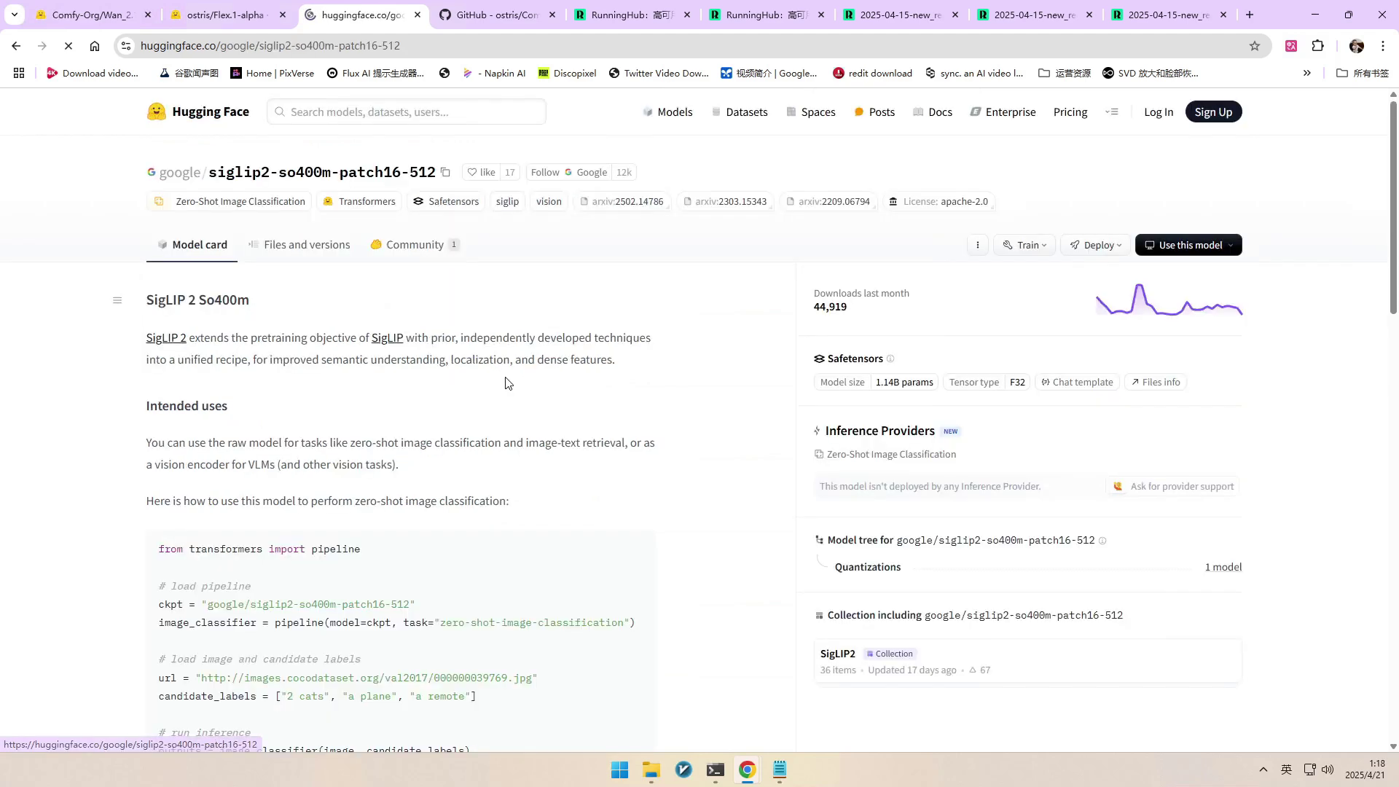
left_click(310, 244)
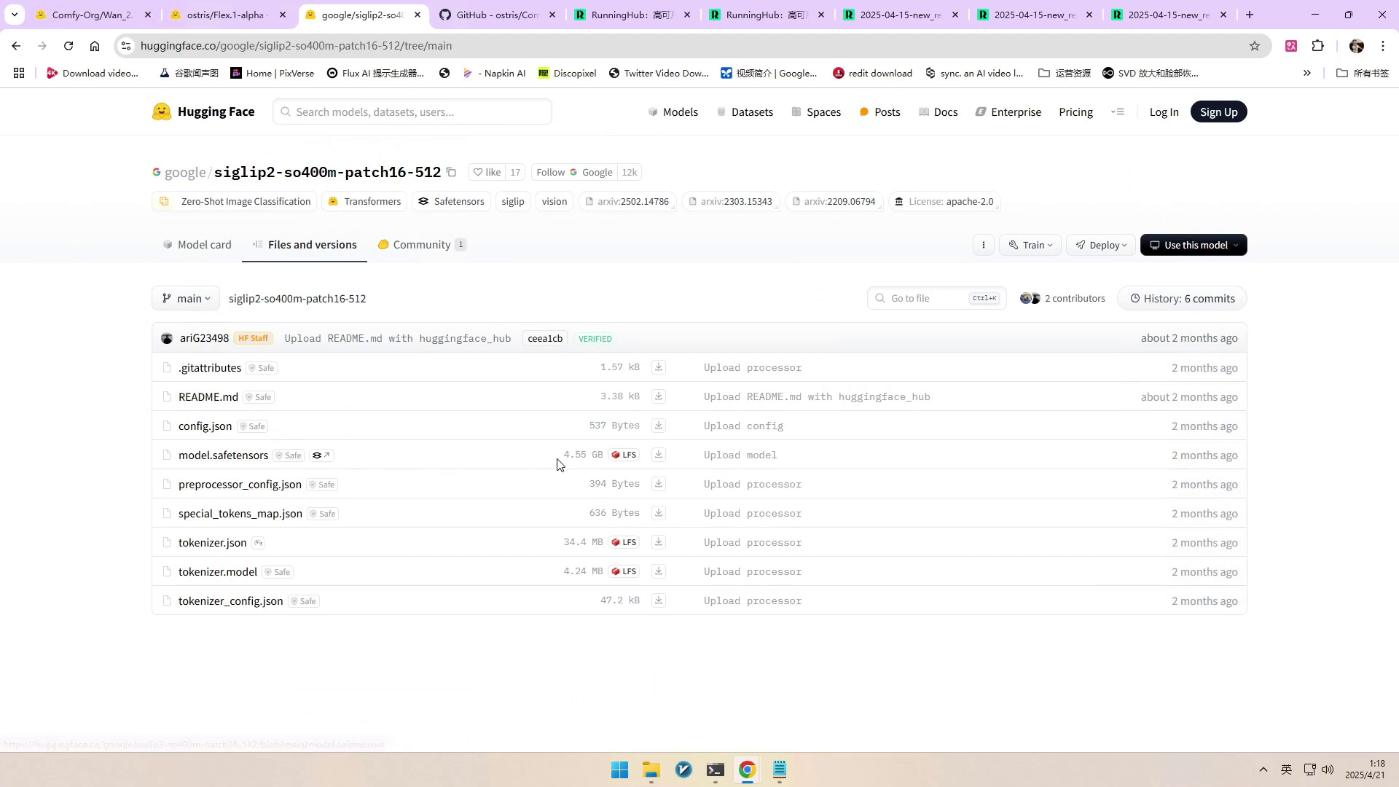
left_click(15, 45)
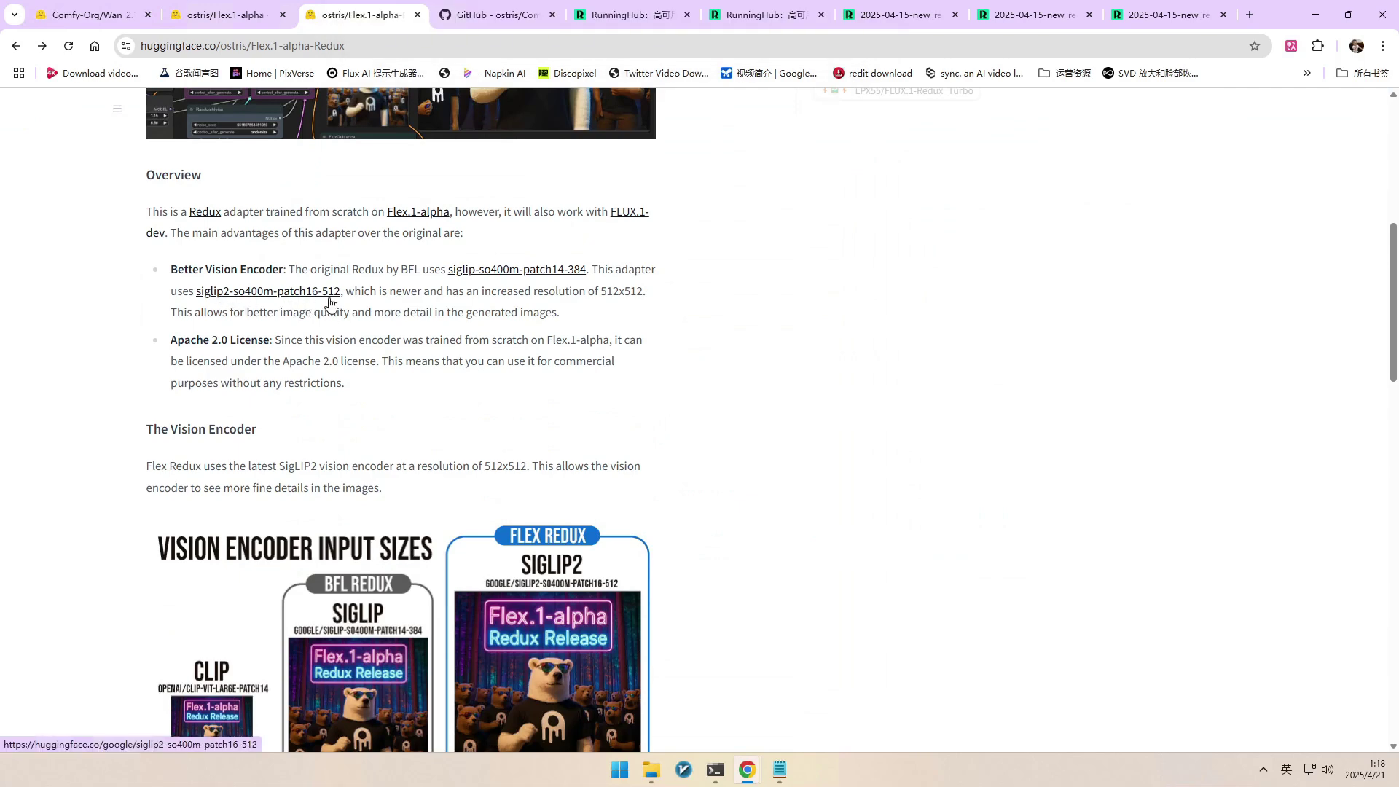
Open the ostris profile from the Flex.1-alpha-Redux page in a new tab and look through its models
left_click(232, 14)
left_click(350, 15)
left_click(175, 172, "ctrl+shift")
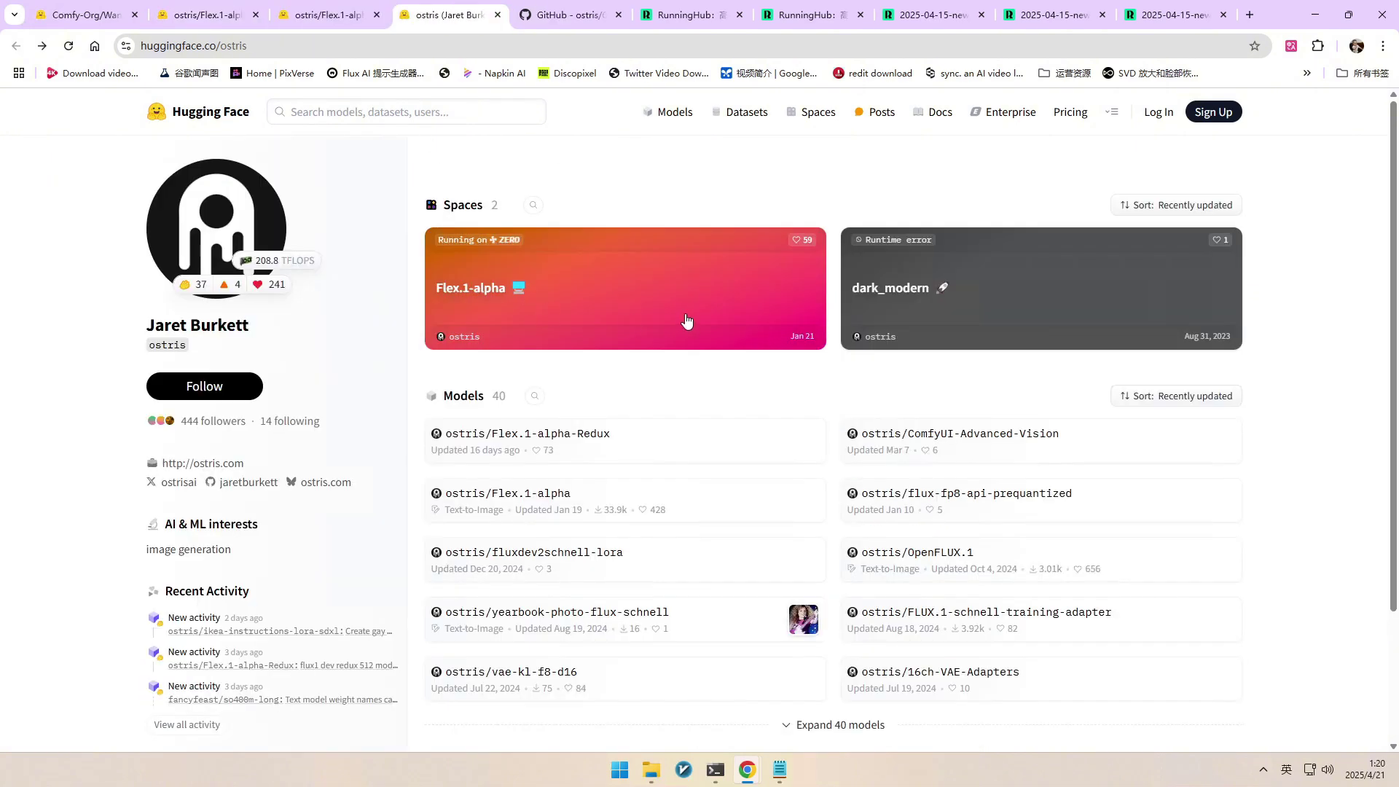
scroll(594, 411, "down", 1)
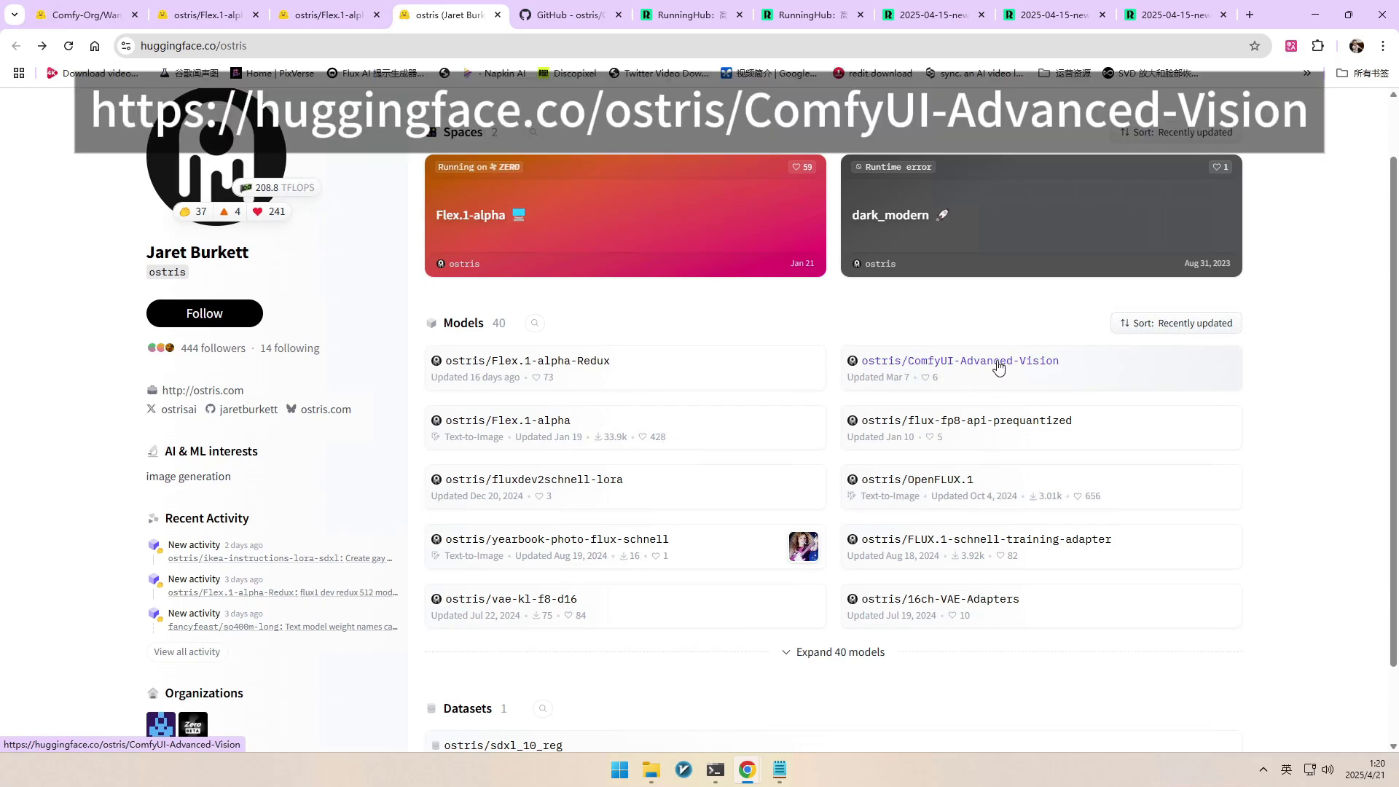
Open the ostris/ComfyUI-Advanced-Vision repository and browse to the clip_vision folder in its files
left_click(998, 368)
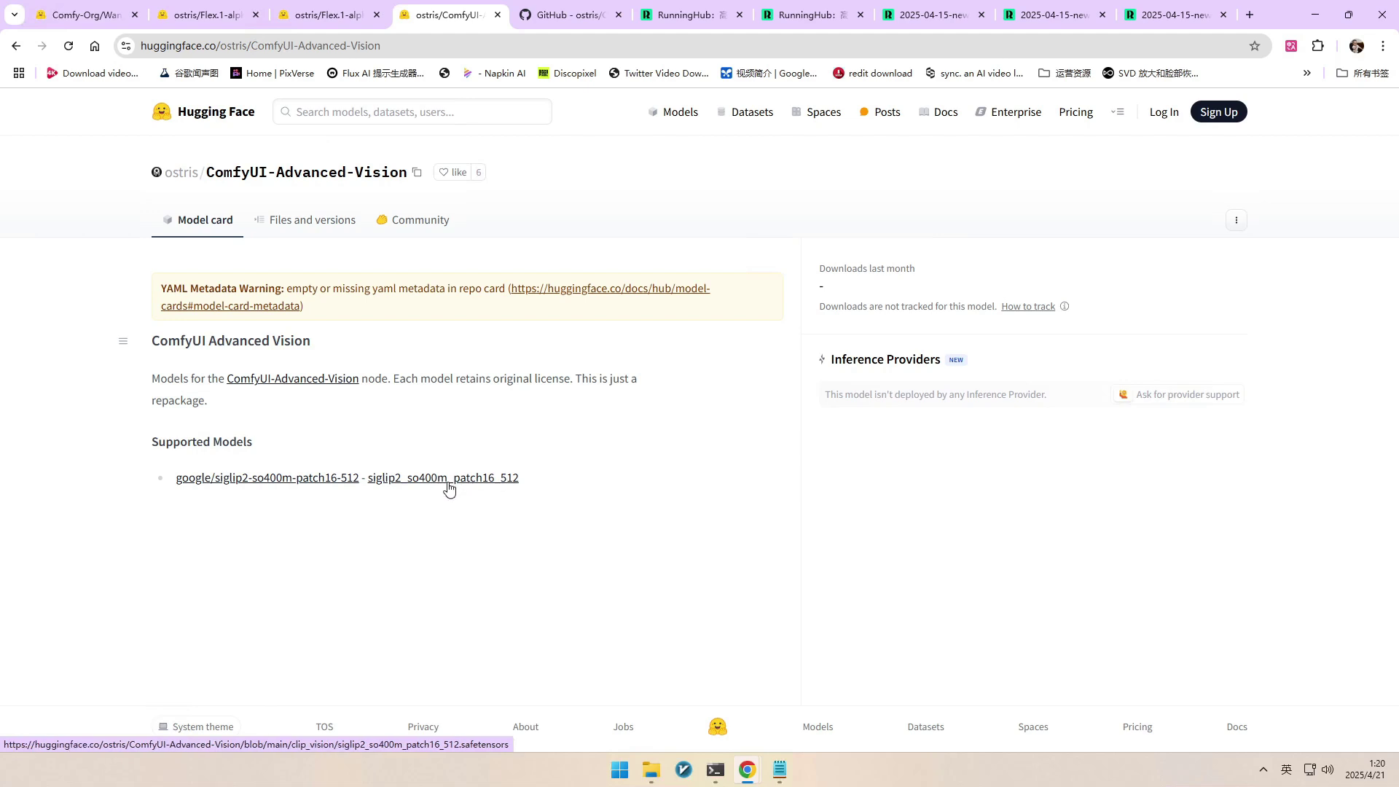
left_click(301, 221)
left_click(214, 344)
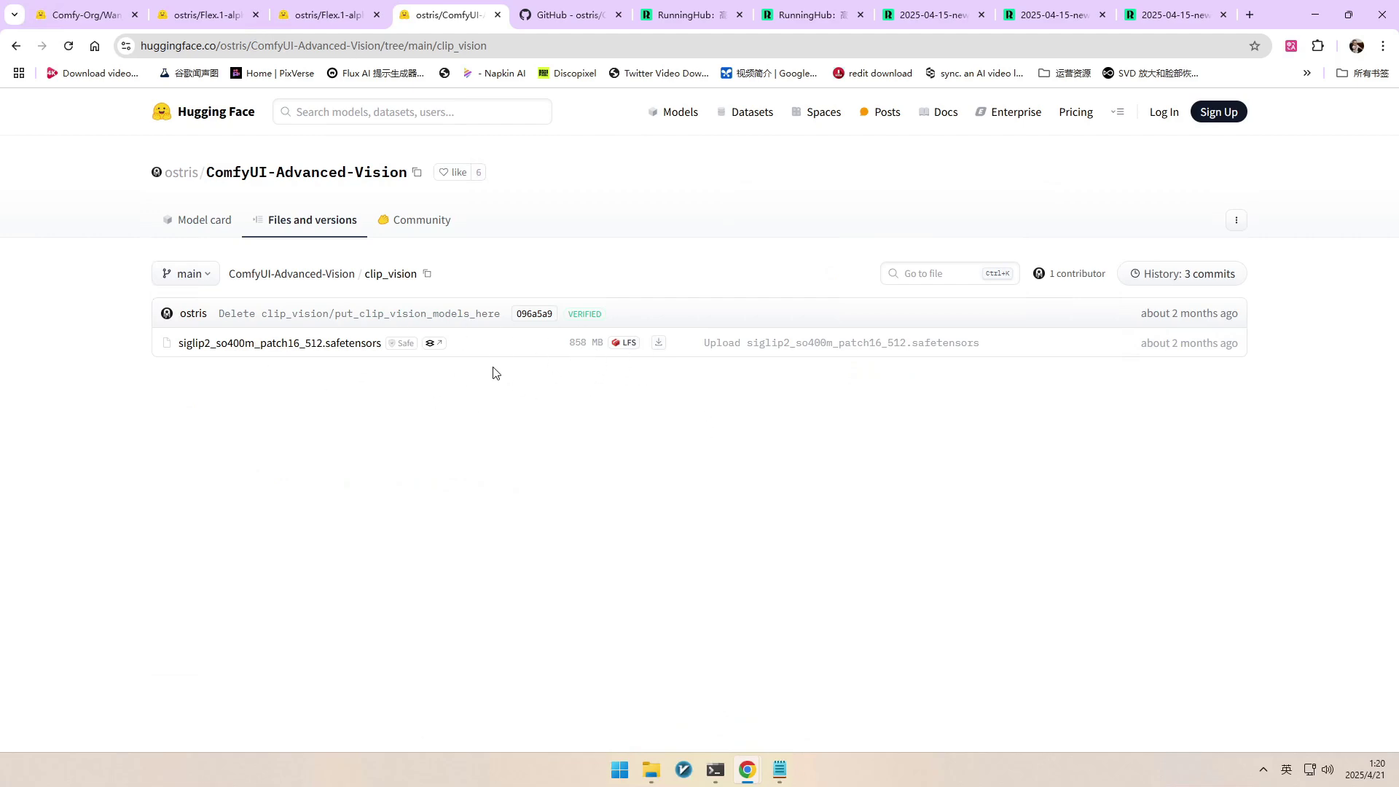
Switch back to the new_redux_v2 workflow and examine the lower Redux branch with its generated image
key("ctrl+8")
scroll(771, 279, "down", 3)
scroll(682, 354, "up", 5)
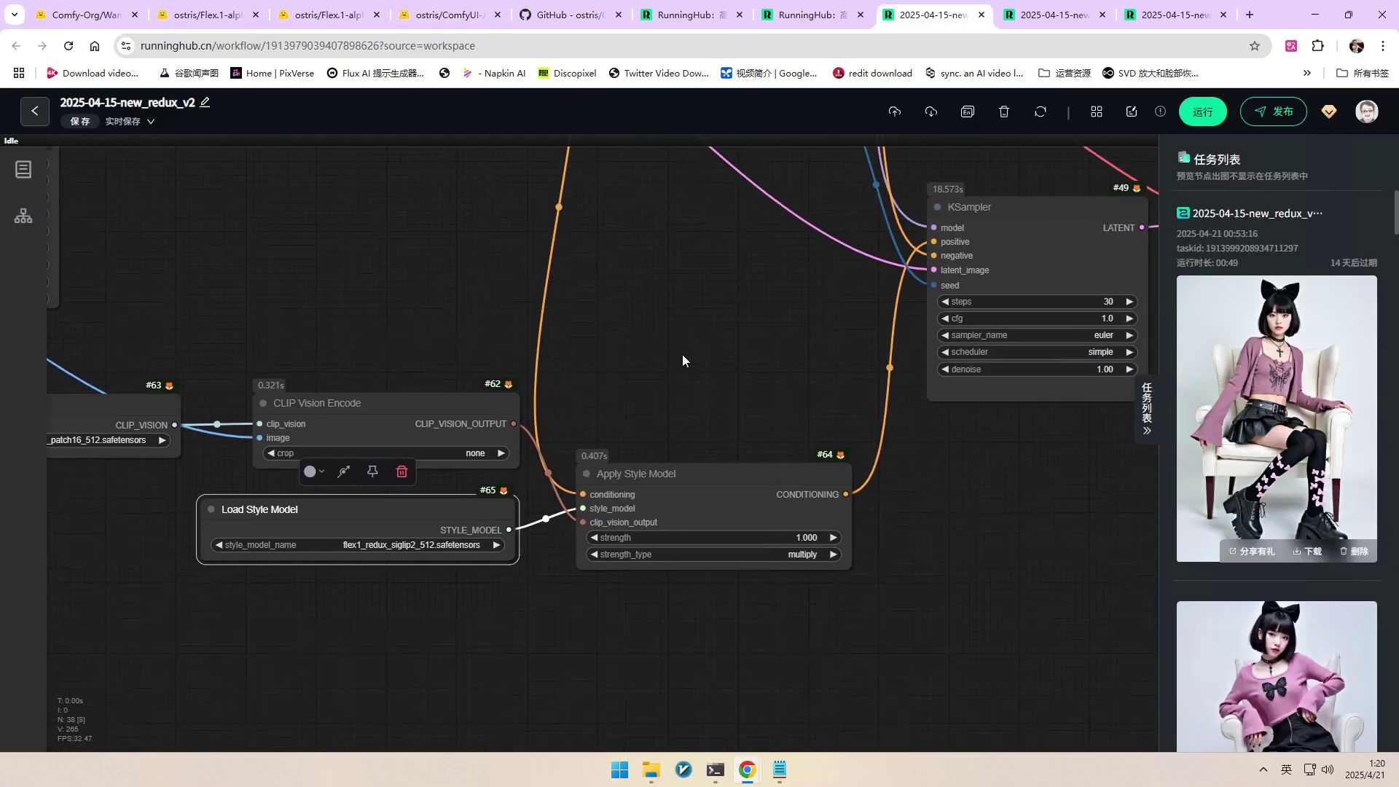
scroll(685, 353, "down", 5)
scroll(689, 349, "up", 2)
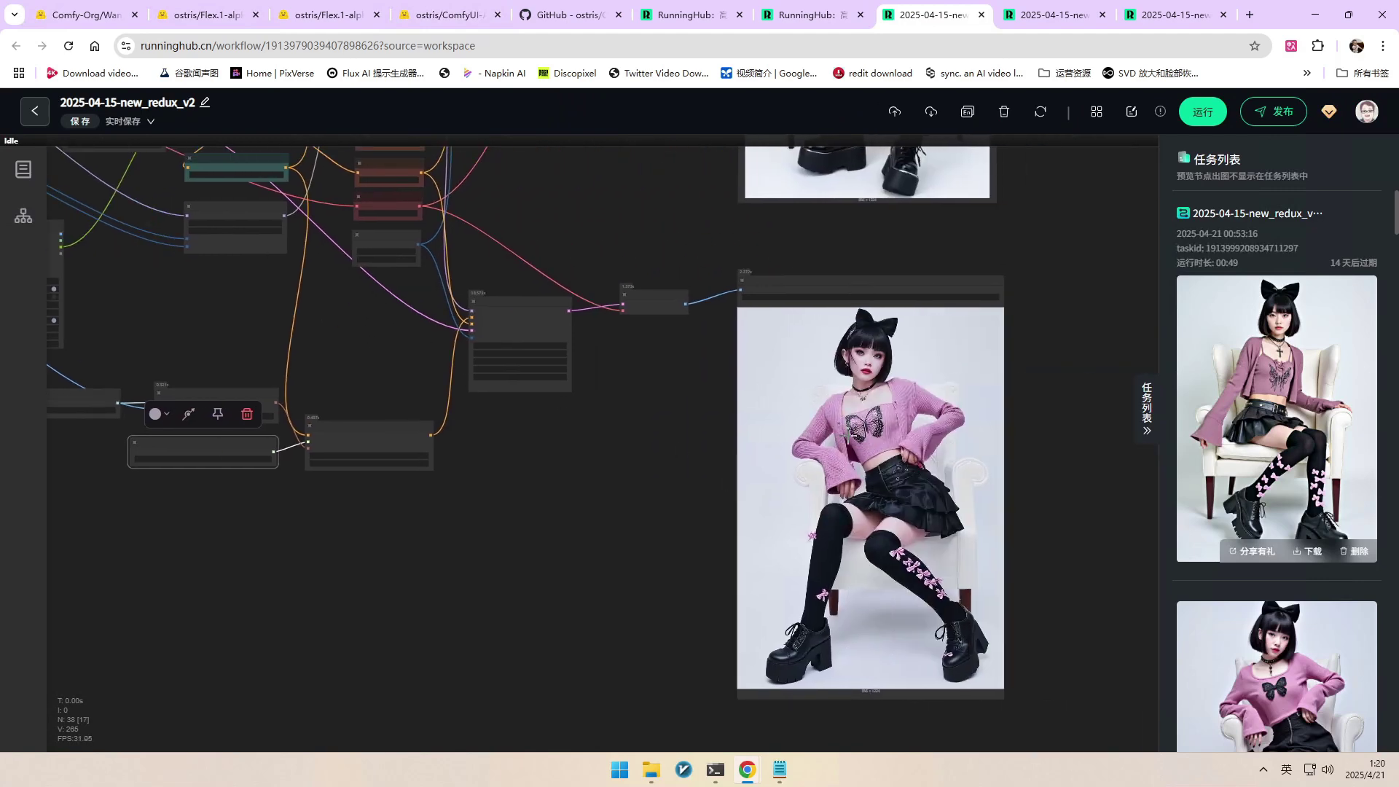
scroll(807, 378, "down", 5)
scroll(999, 532, "up", 3)
left_click_drag(958, 516, 1047, 387)
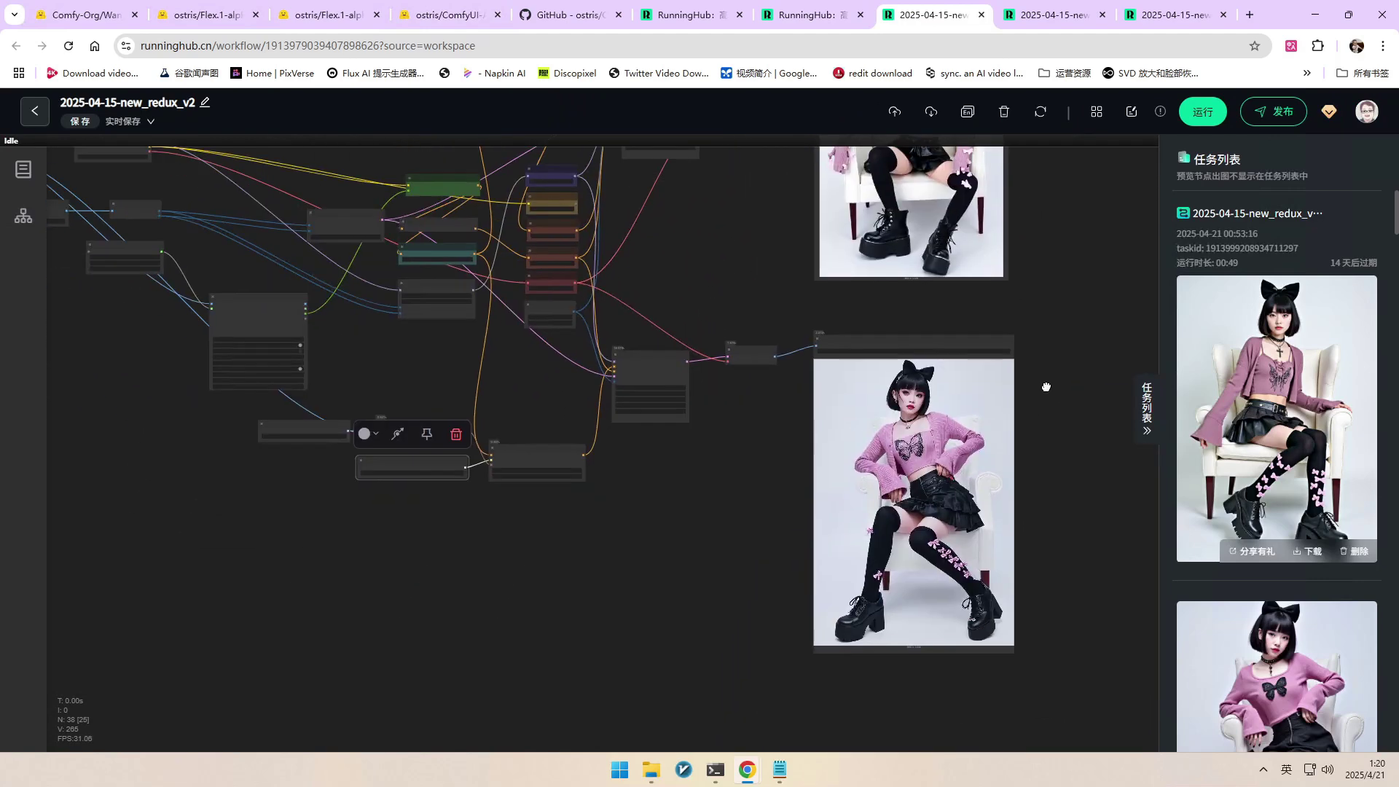
Compare the source image with the output images of the upper and lower Redux branches across the whole workflow
left_click_drag(621, 575, 791, 670)
left_click_drag(443, 592, 267, 542)
scroll(942, 456, "down", 2)
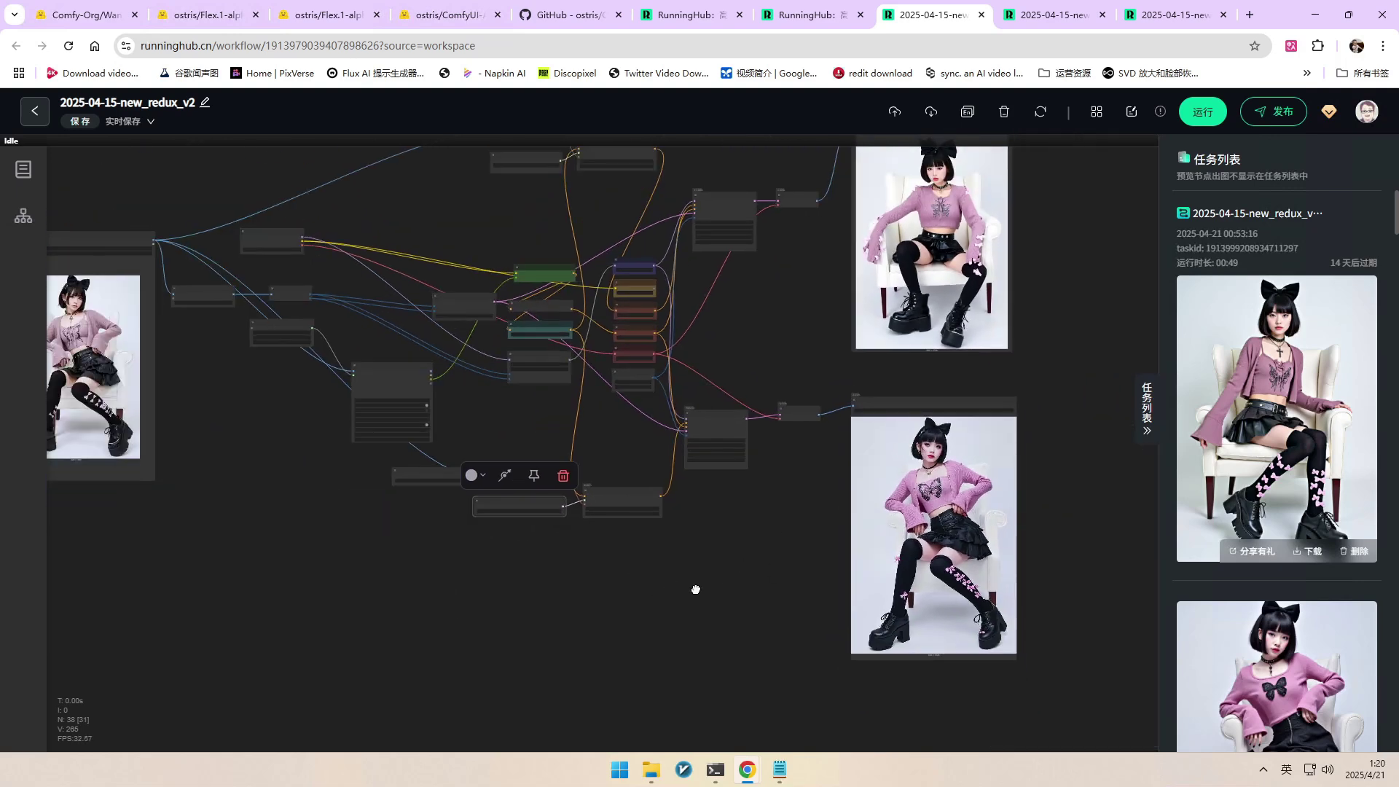
left_click_drag(693, 588, 762, 594)
scroll(283, 414, "up", 4)
left_click_drag(405, 496, 137, 420)
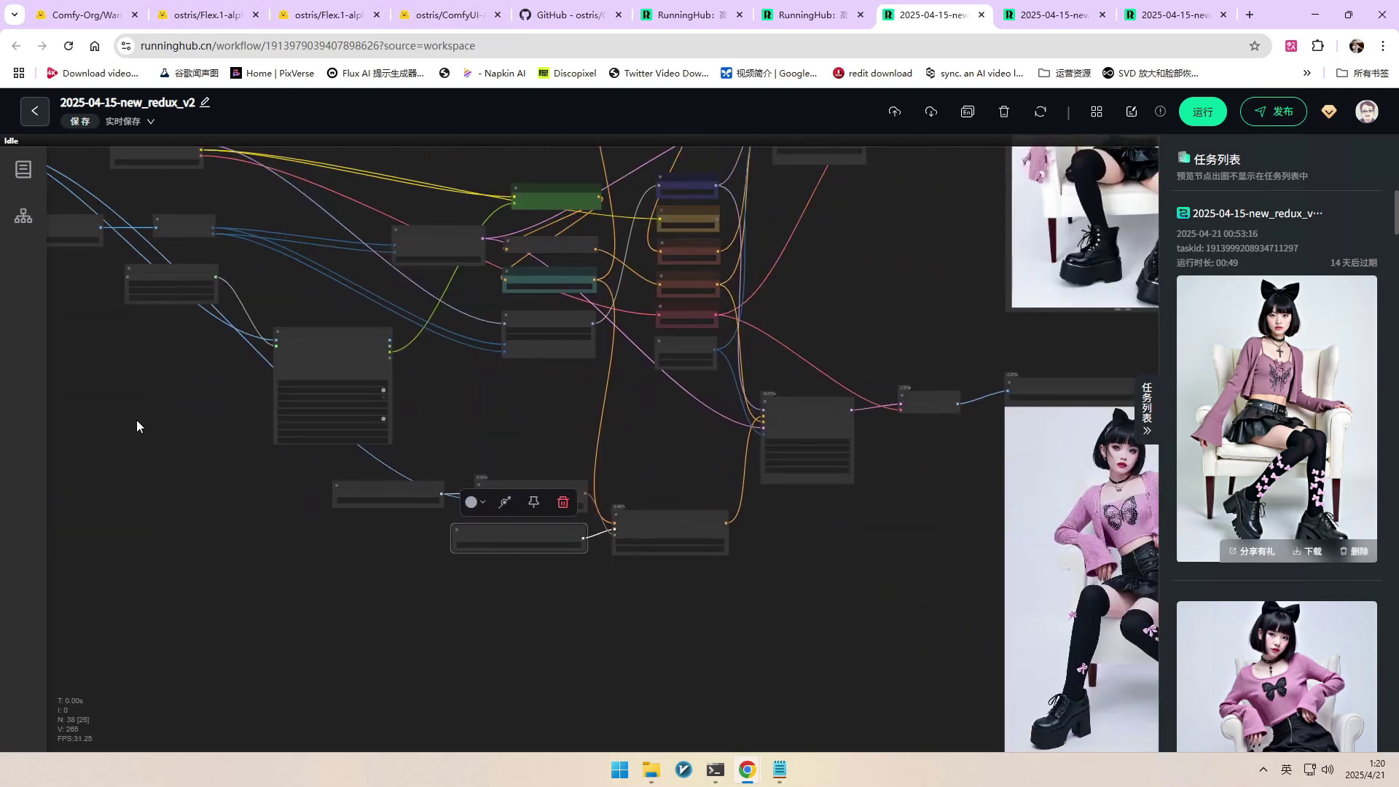
scroll(971, 537, "up", 4)
scroll(983, 508, "down", 4)
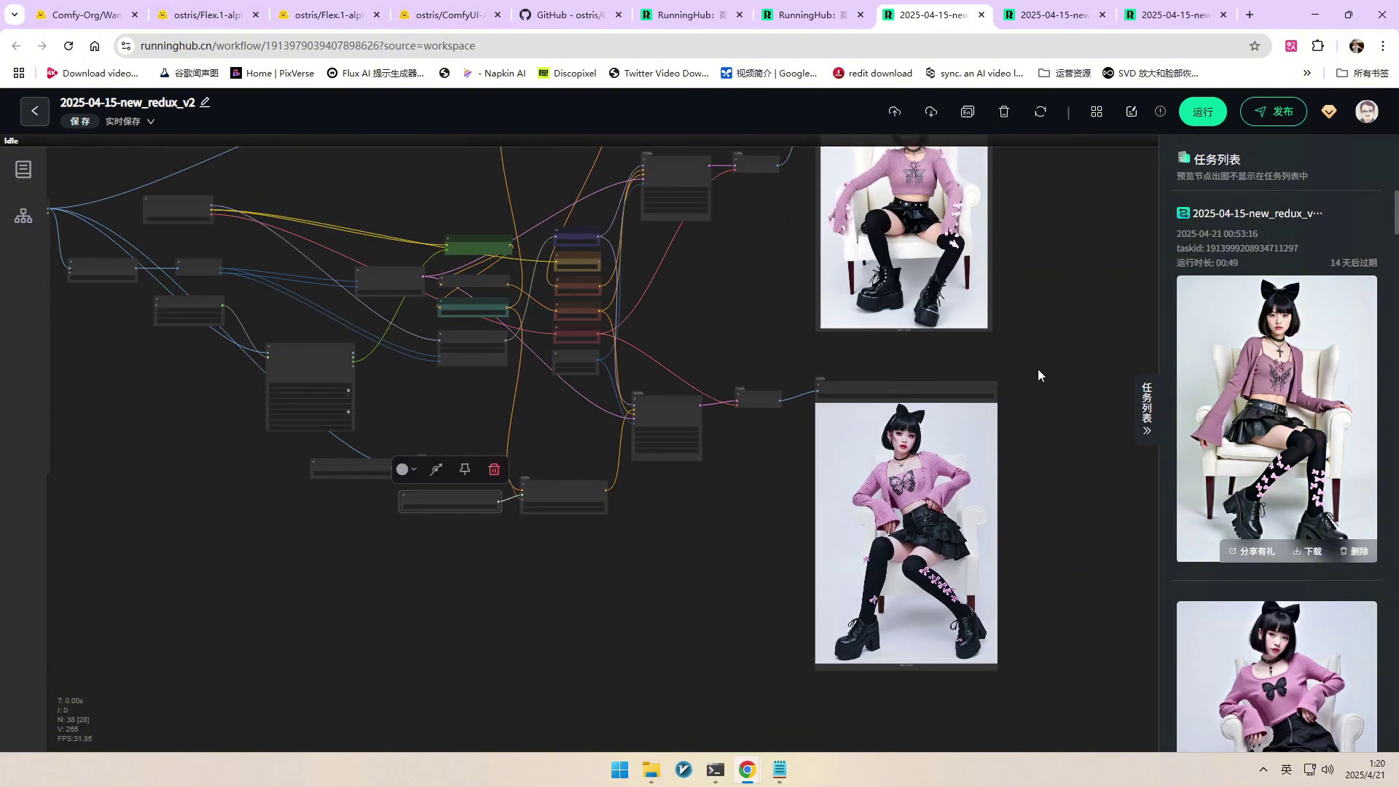
scroll(1038, 376, "down", 3)
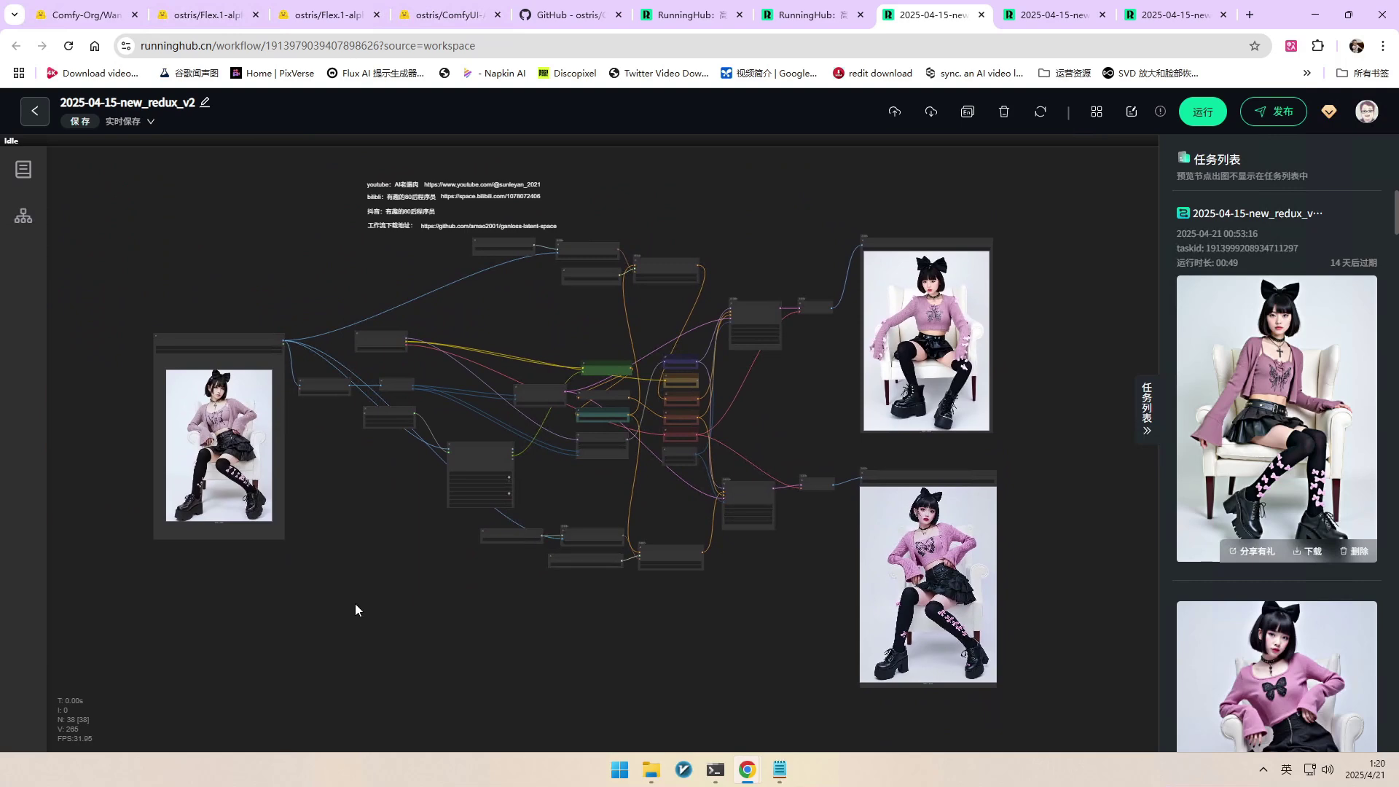
scroll(350, 594, "up", 2)
left_click_drag(312, 592, 320, 600)
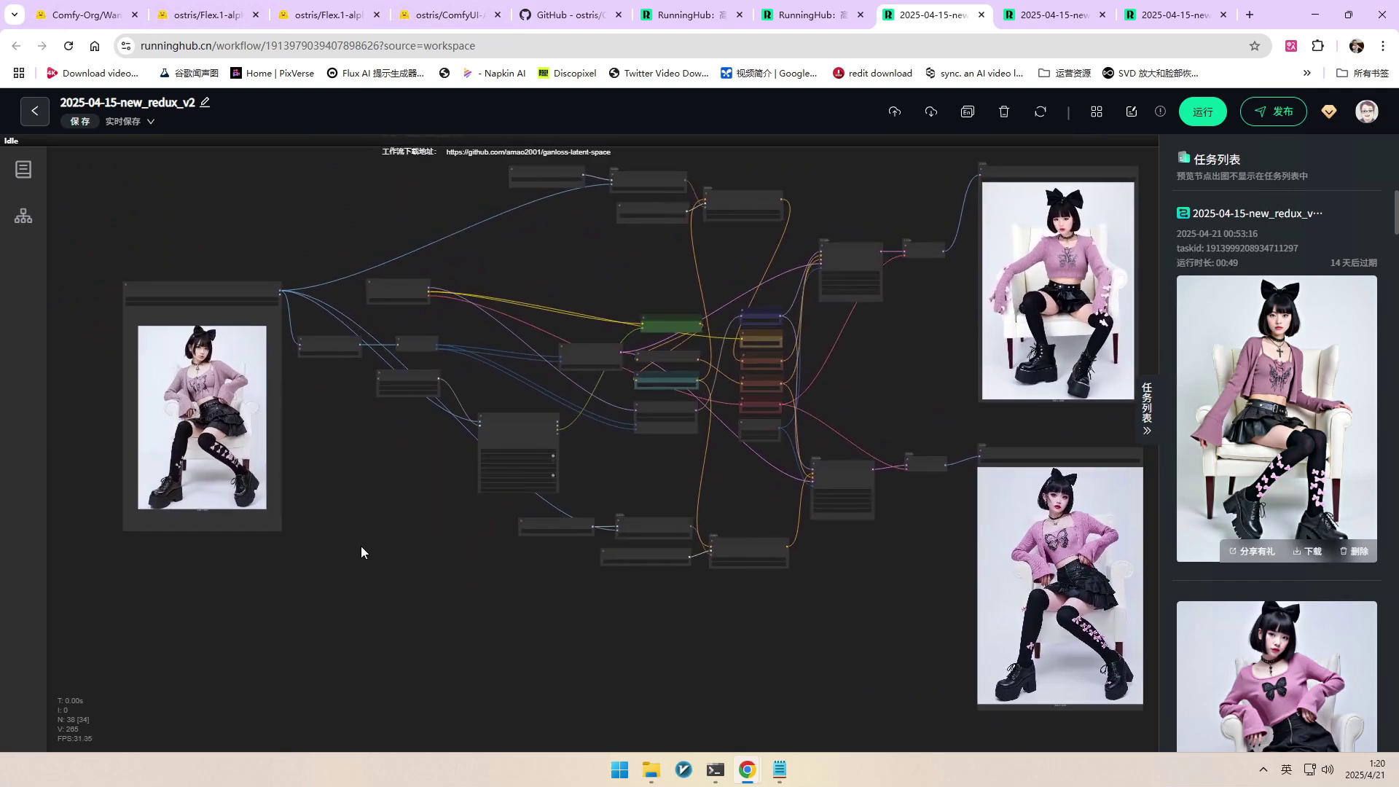
left_click_drag(360, 502, 360, 513)
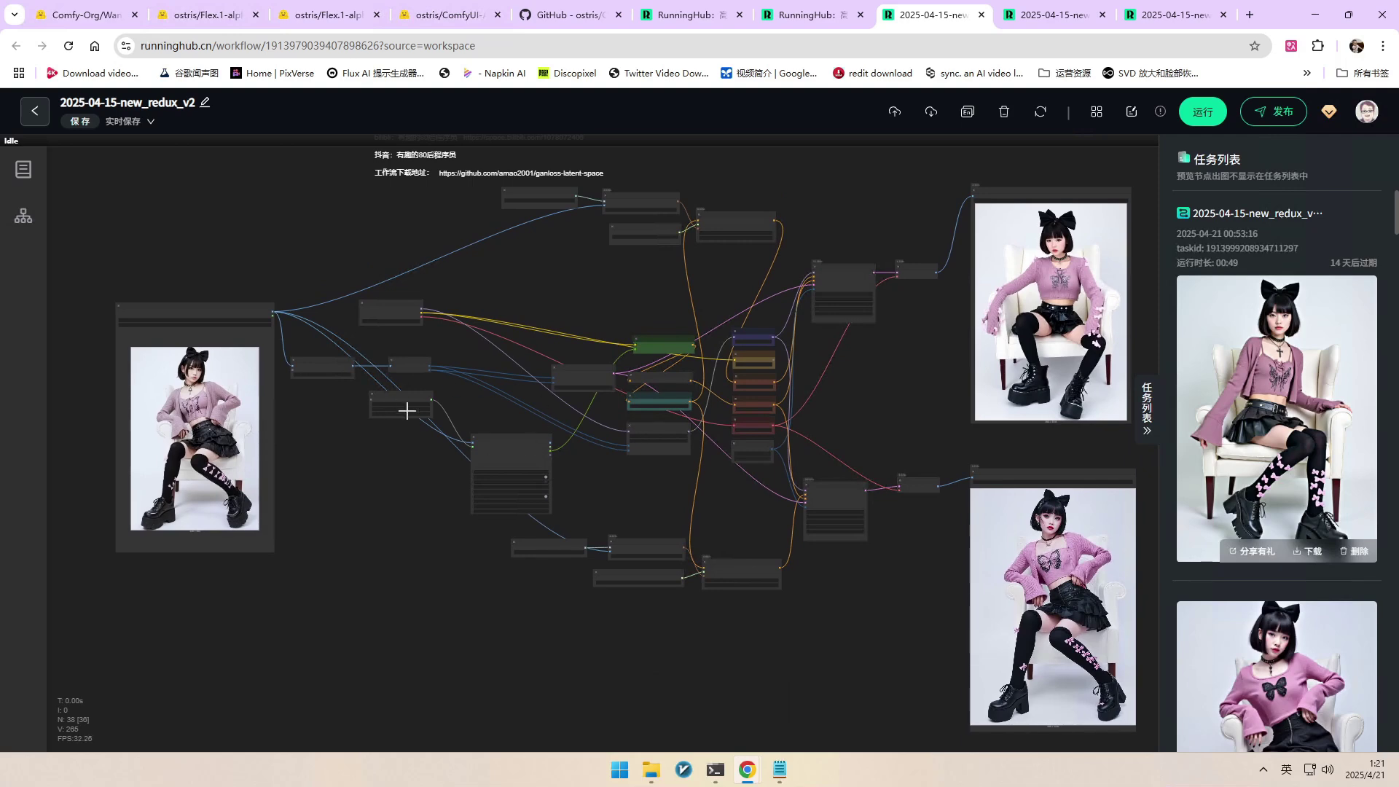
Trace the Load Checkpoint node's connections and examine the lower branch's Load CLIP Vision and Load Style Model nodes
scroll(418, 423, "up", 3)
left_click_drag(525, 403, 617, 400)
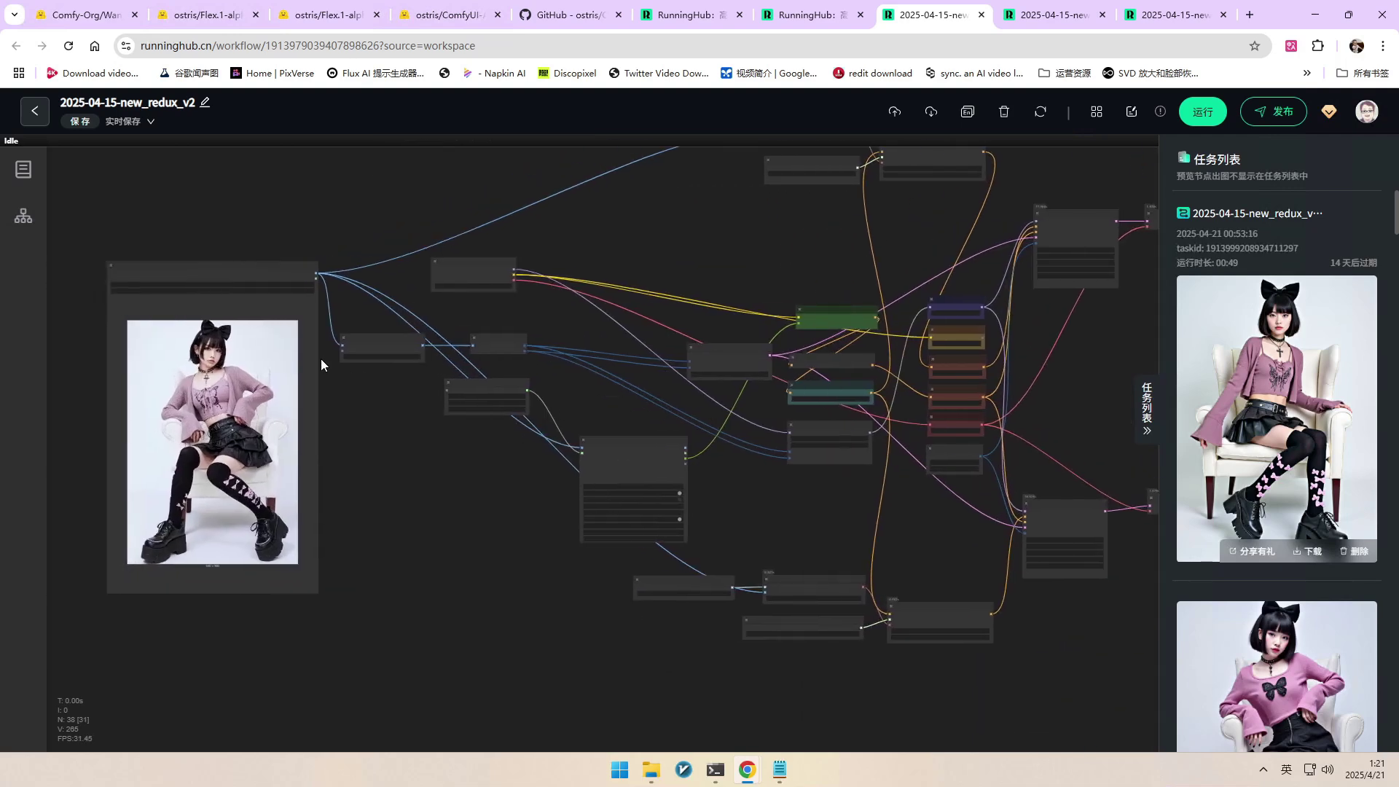
scroll(322, 356, "up", 8)
scroll(612, 276, "down", 6)
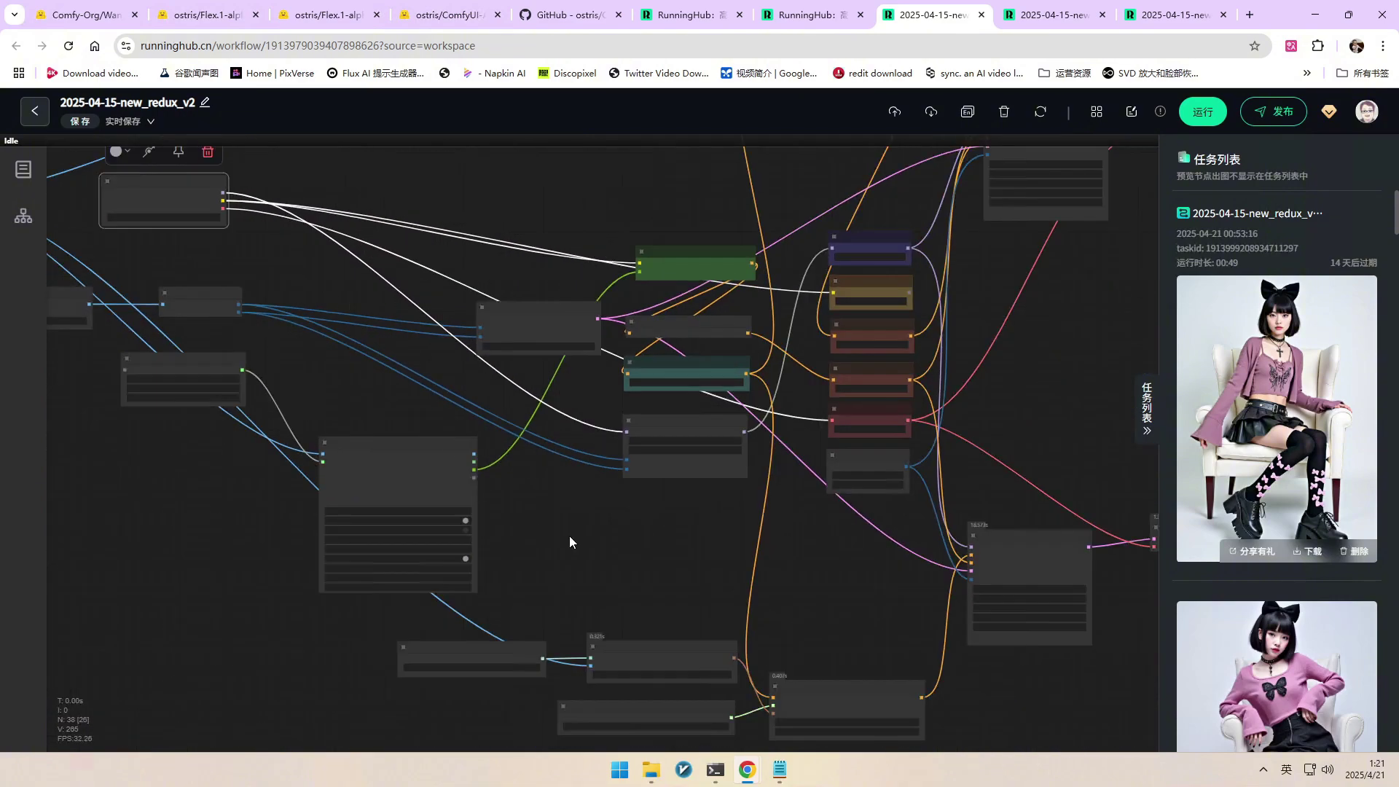
left_click_drag(569, 541, 623, 378)
scroll(722, 531, "up", 8)
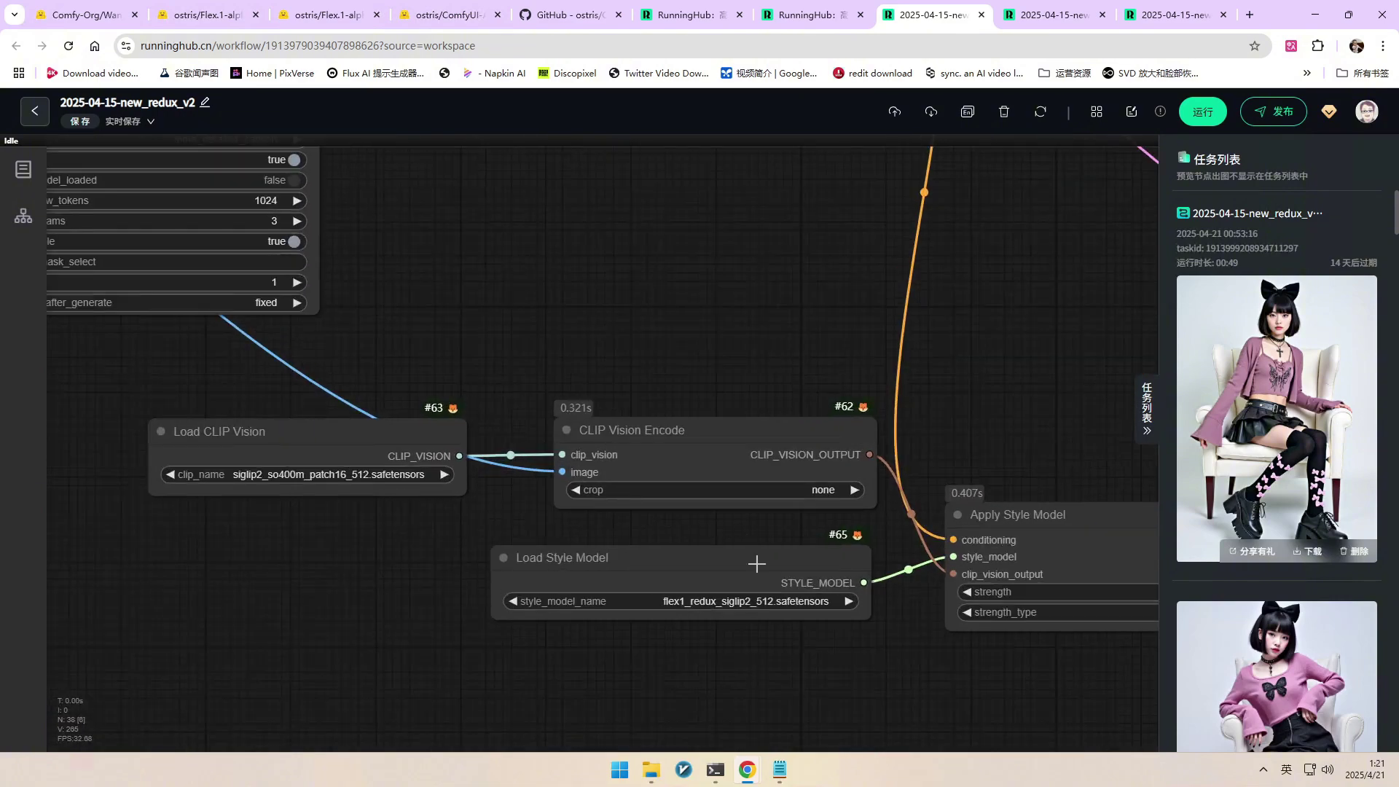
left_click_drag(633, 337, 443, 387)
scroll(387, 420, "down", 3)
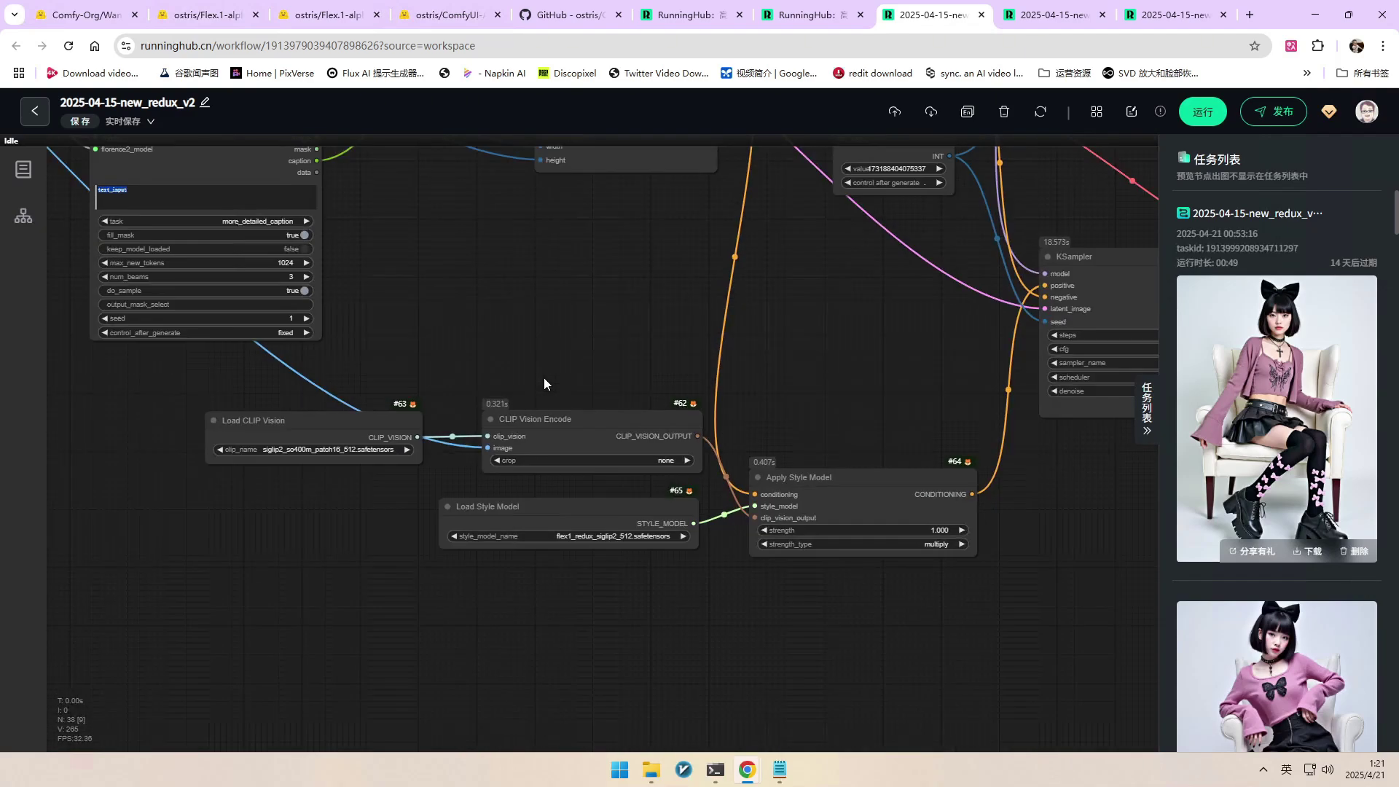
left_click_drag(497, 364, 813, 548)
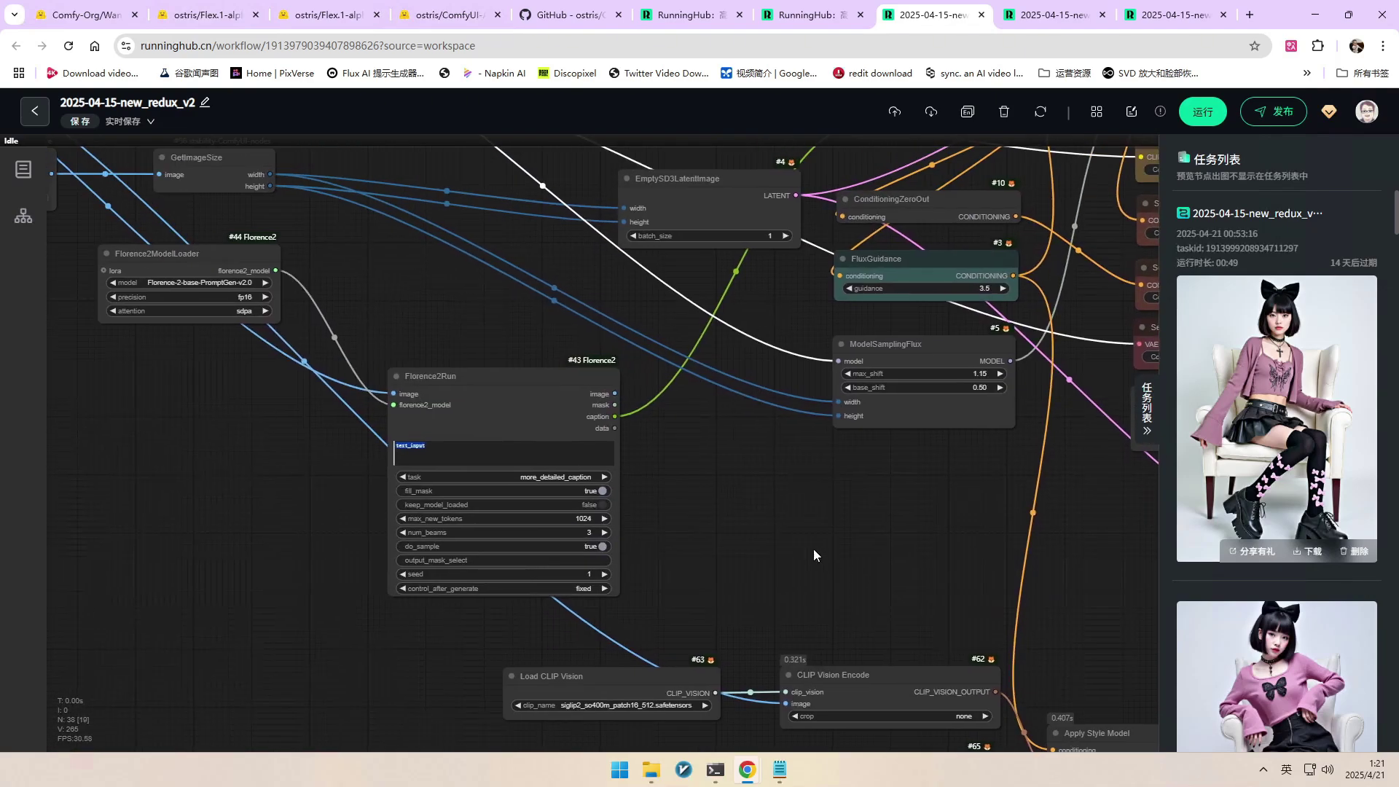
Check which checkpoint file the Load Checkpoint node uses and which nodes it feeds
scroll(320, 259, "up", 5)
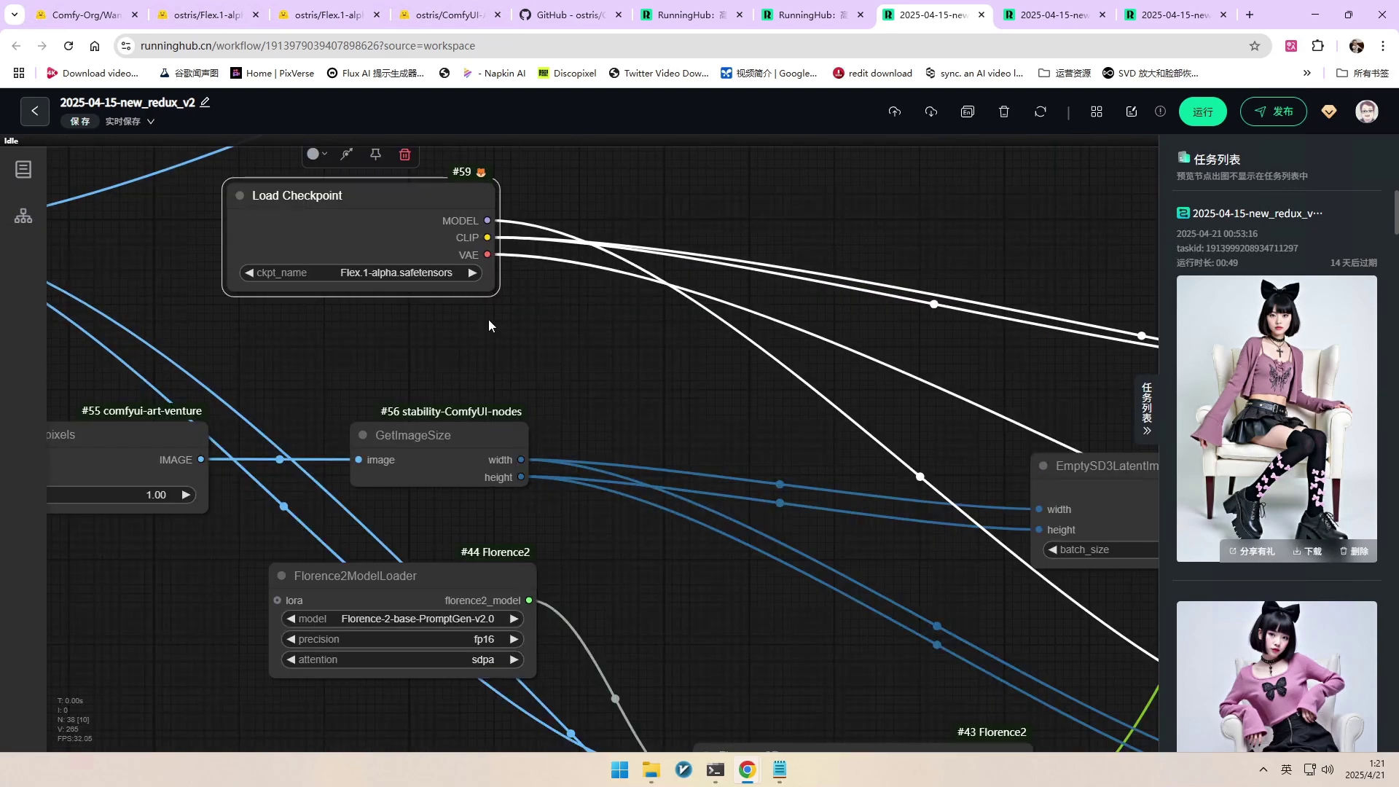
scroll(505, 322, "down", 5)
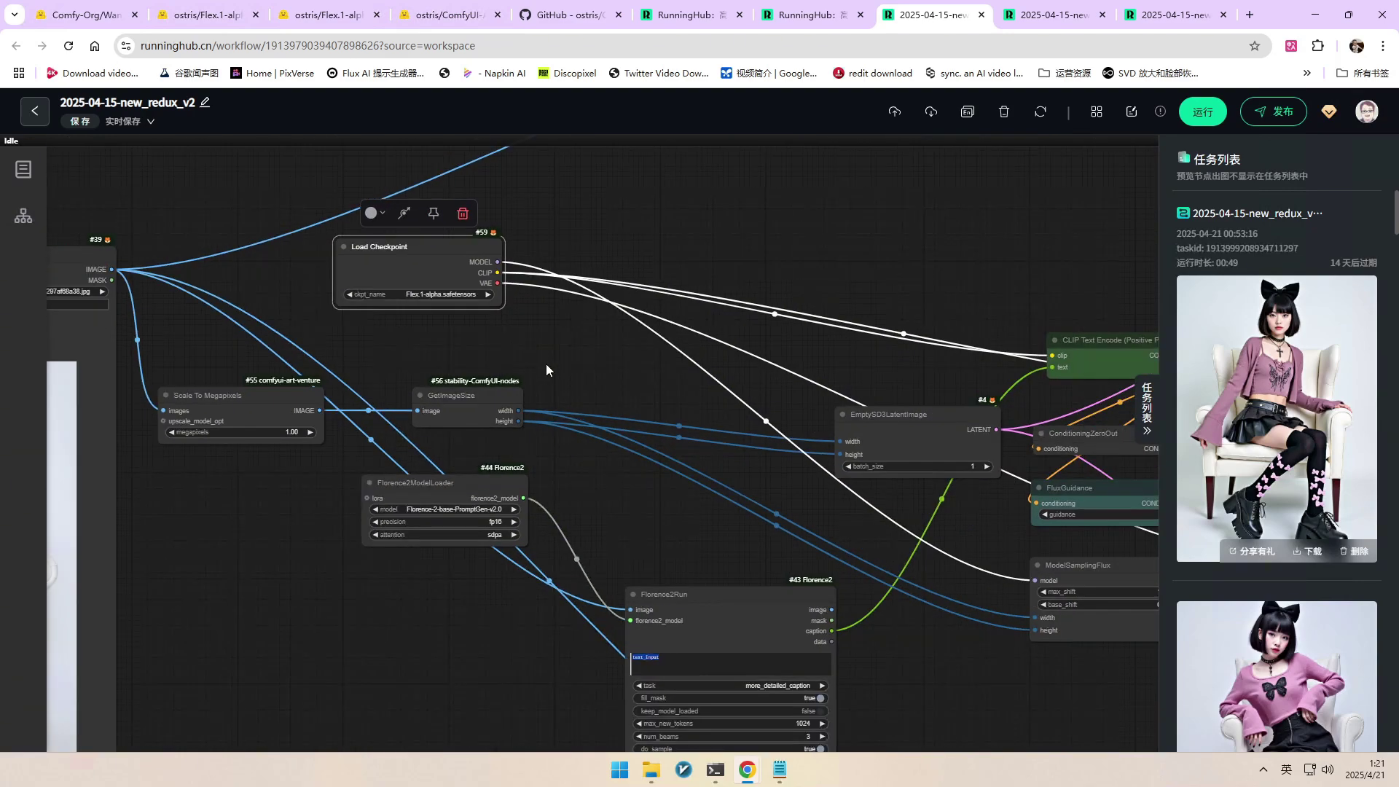
scroll(545, 364, "down", 2)
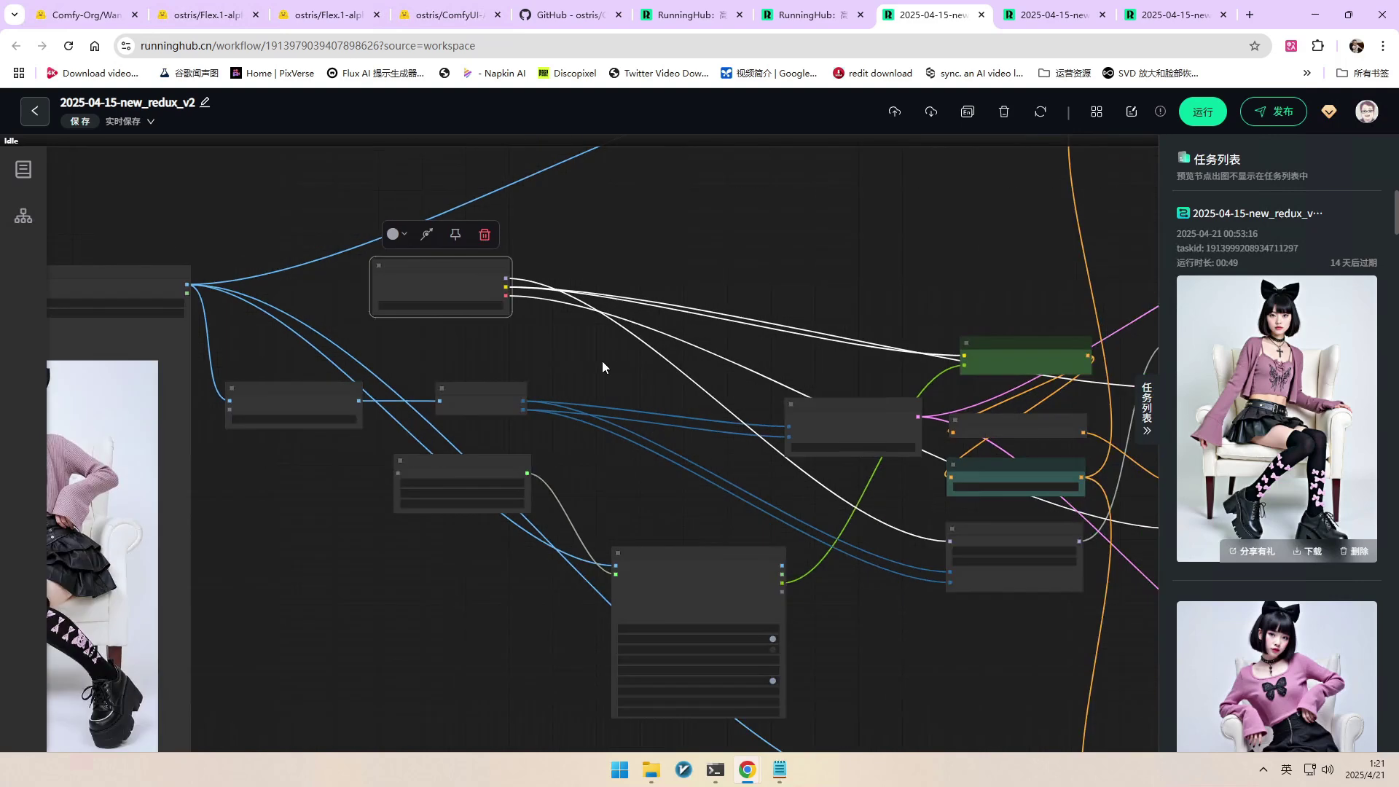
scroll(561, 349, "down", 4)
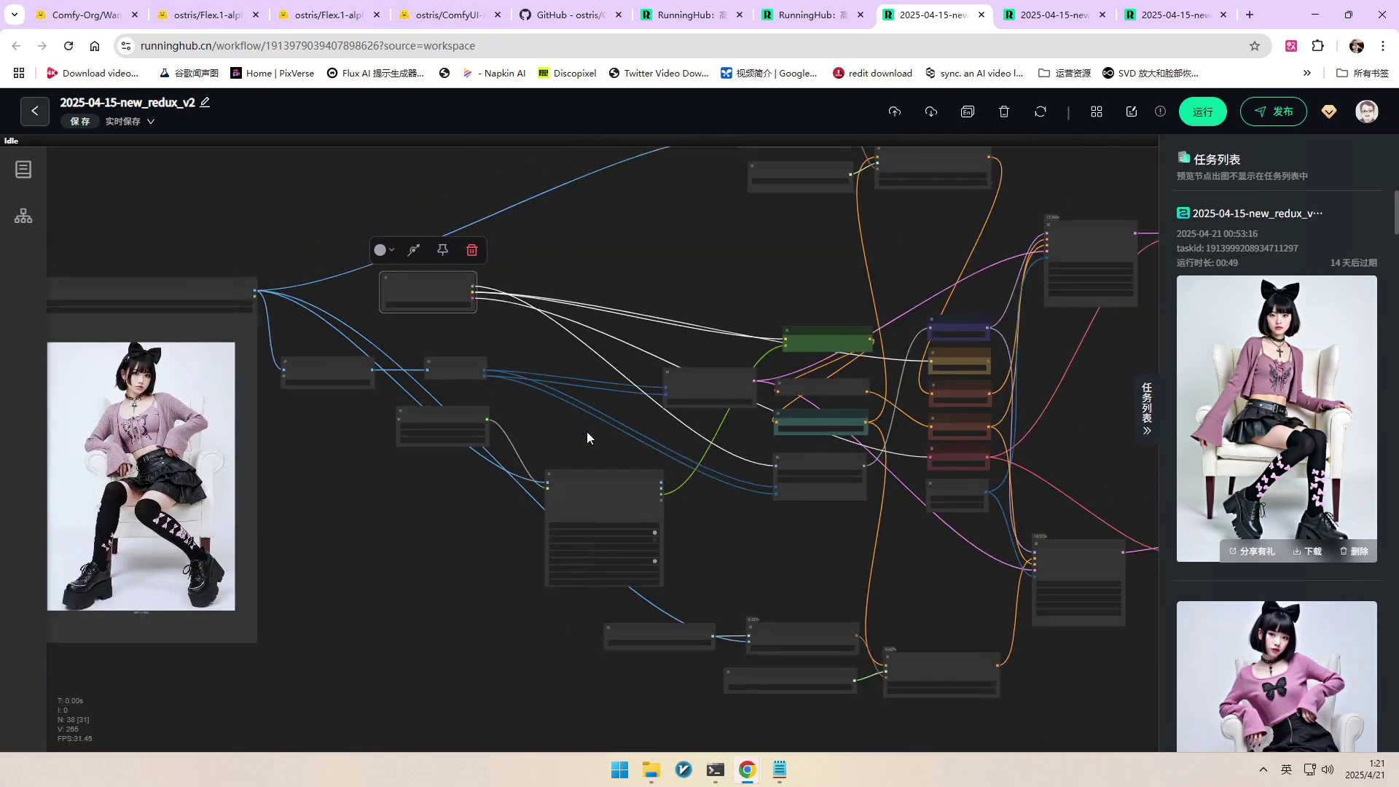
left_click_drag(588, 438, 542, 457)
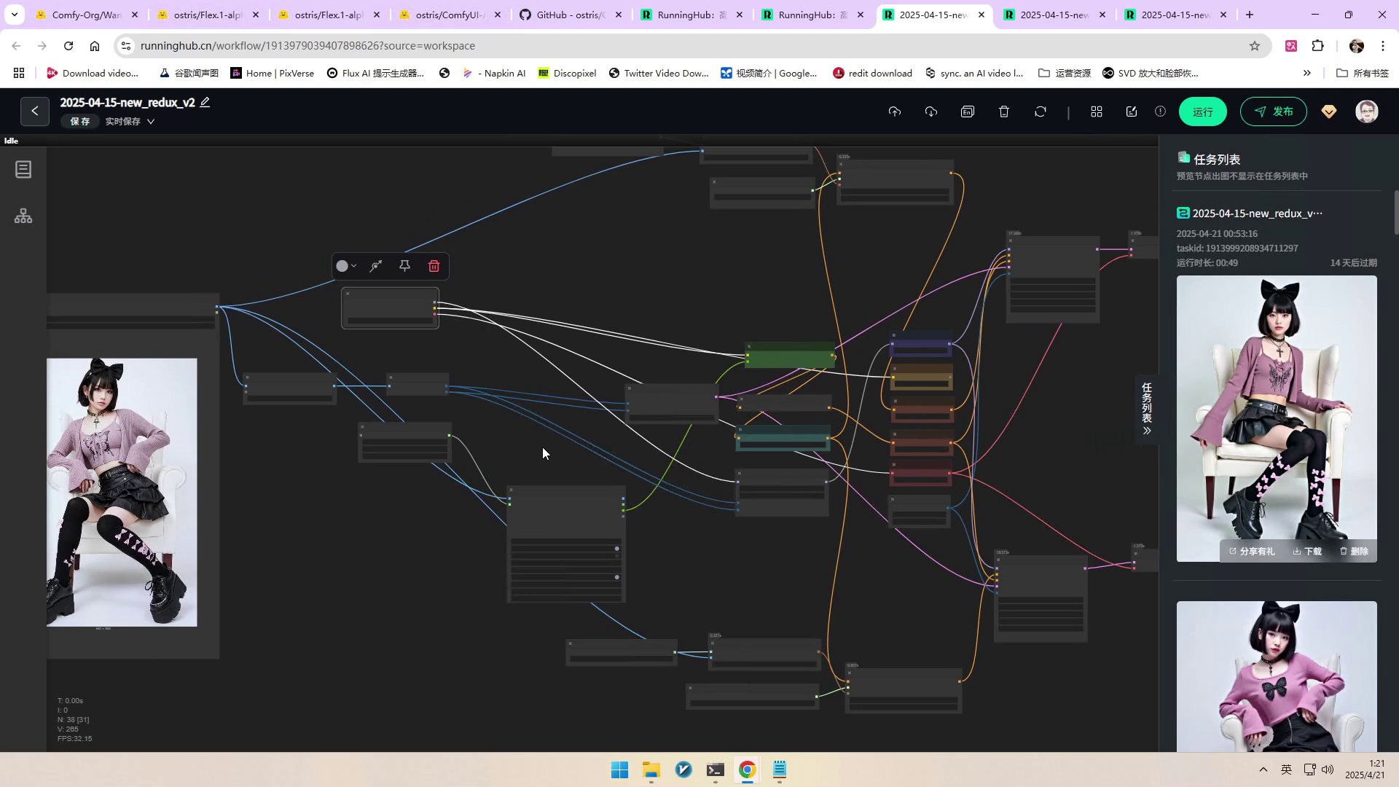
Switch to the ostris/Flex.1-alpha page on Hugging Face and read the model's description
left_click(205, 16)
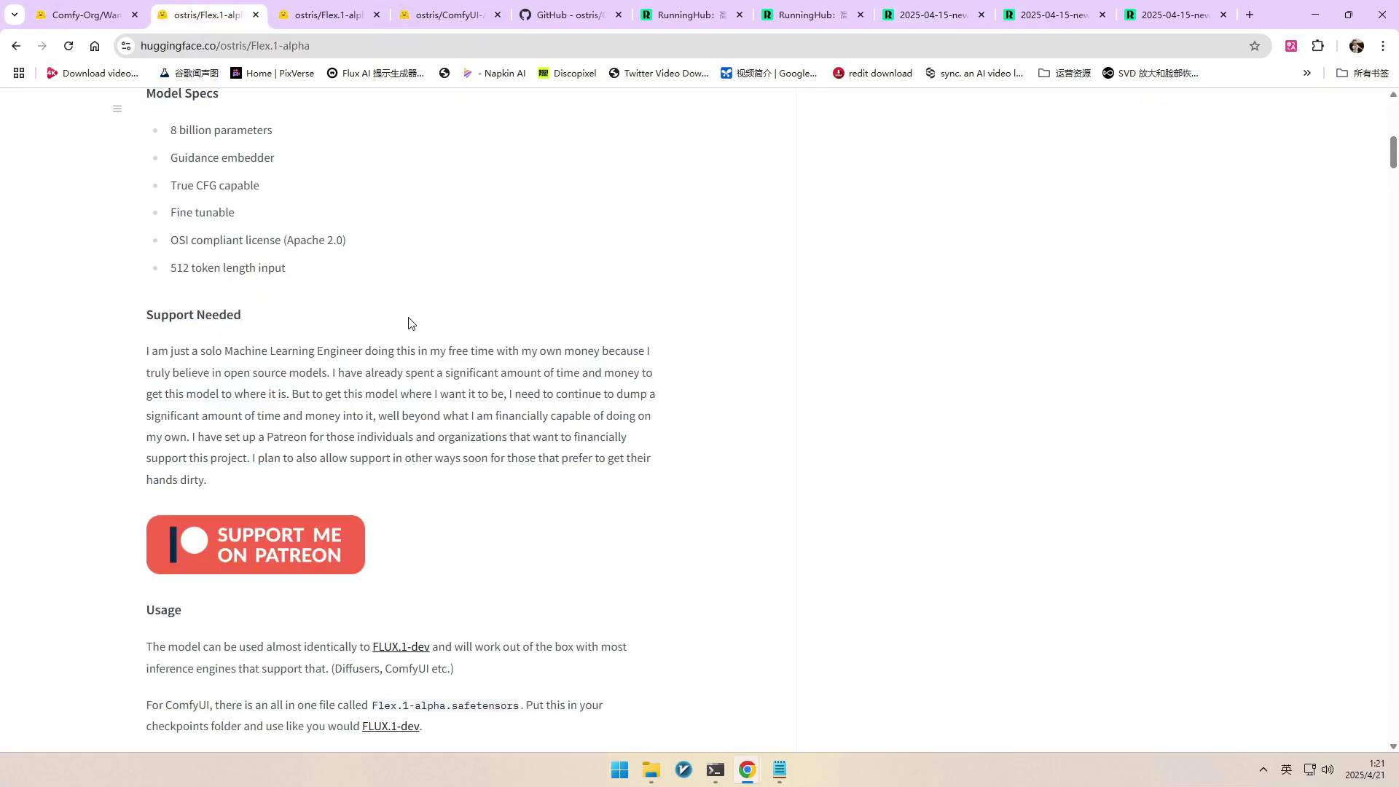
scroll(408, 324, "up", 7)
left_click_drag(571, 472, 430, 473)
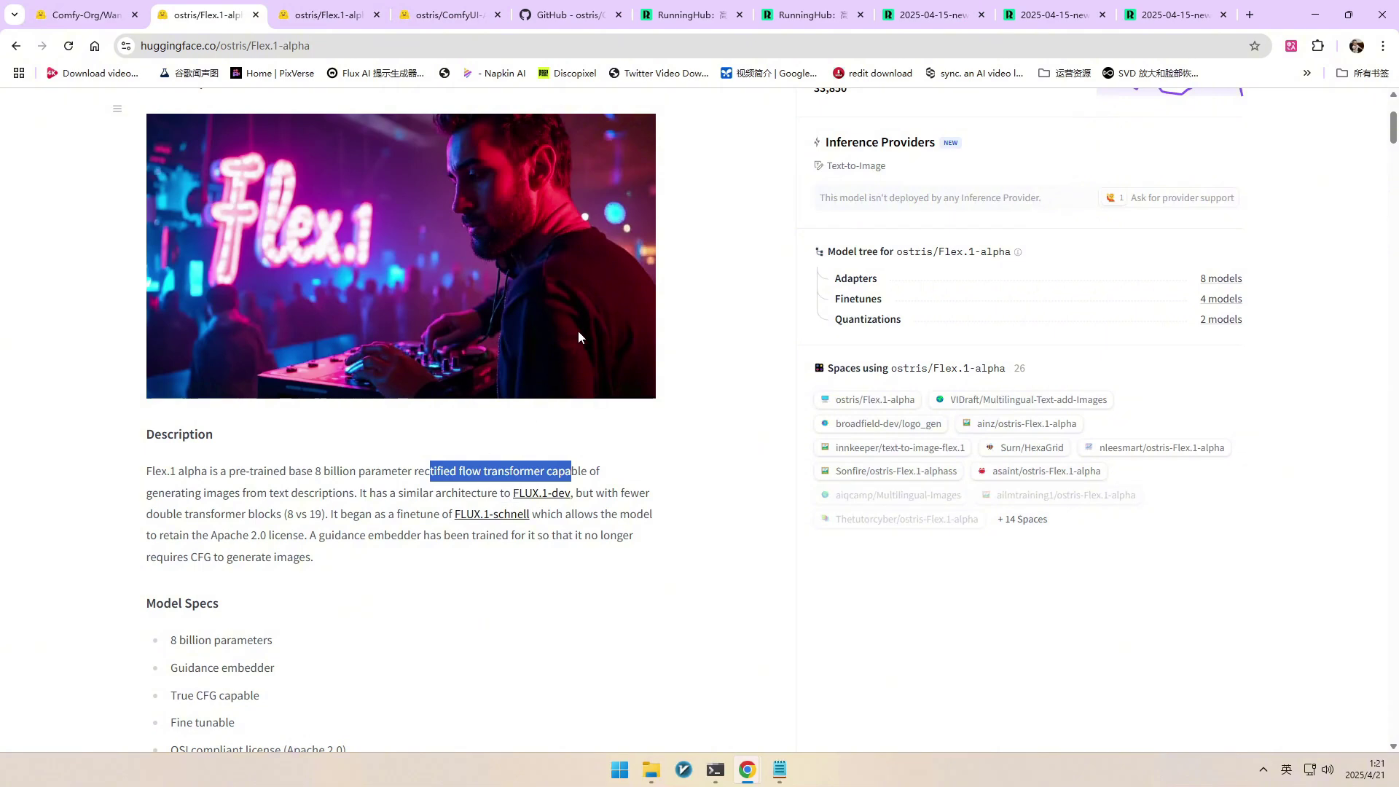
scroll(575, 334, "up", 1)
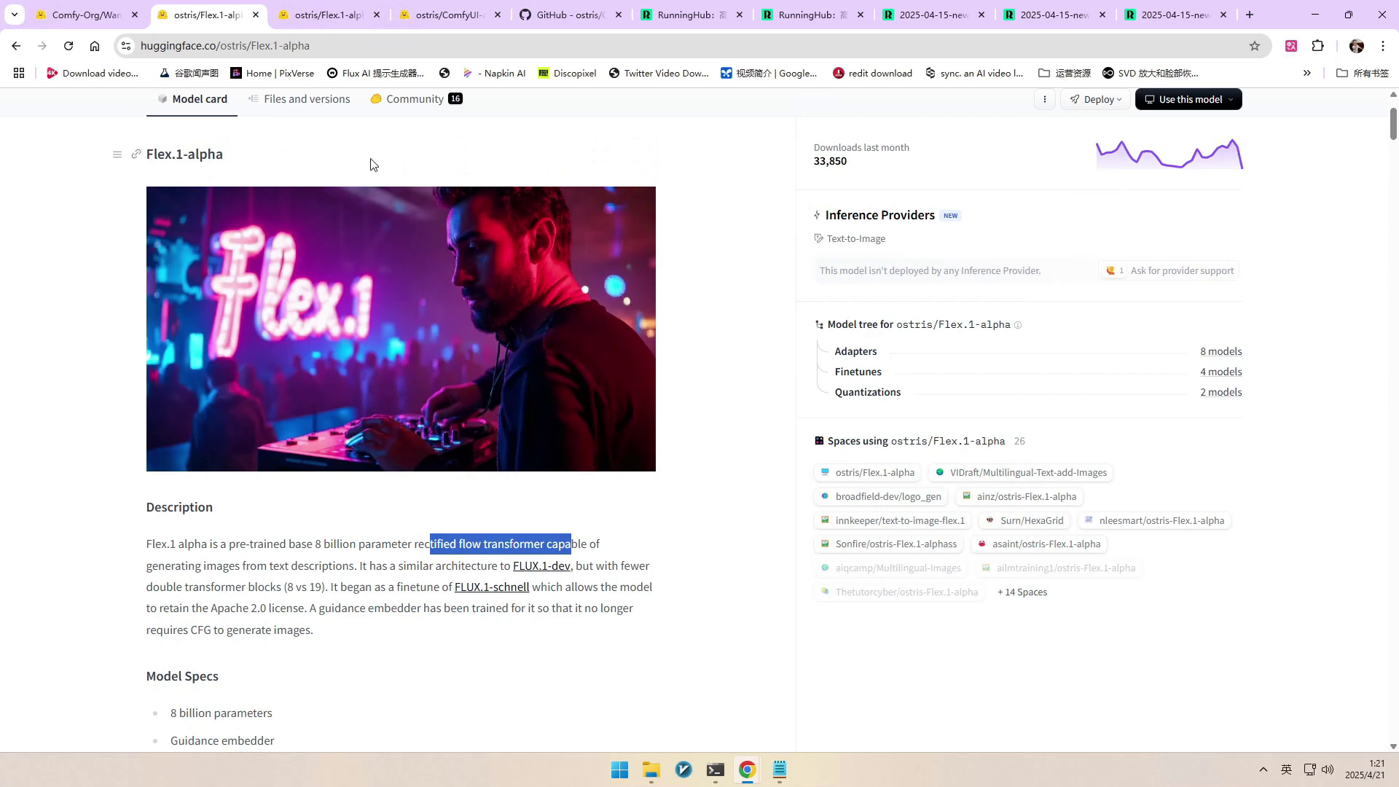
Go back to the new_redux_v2 workflow and review the complete node graph with both output images
key("ctrl+8")
scroll(602, 339, "down", 4)
scroll(785, 399, "up", 3)
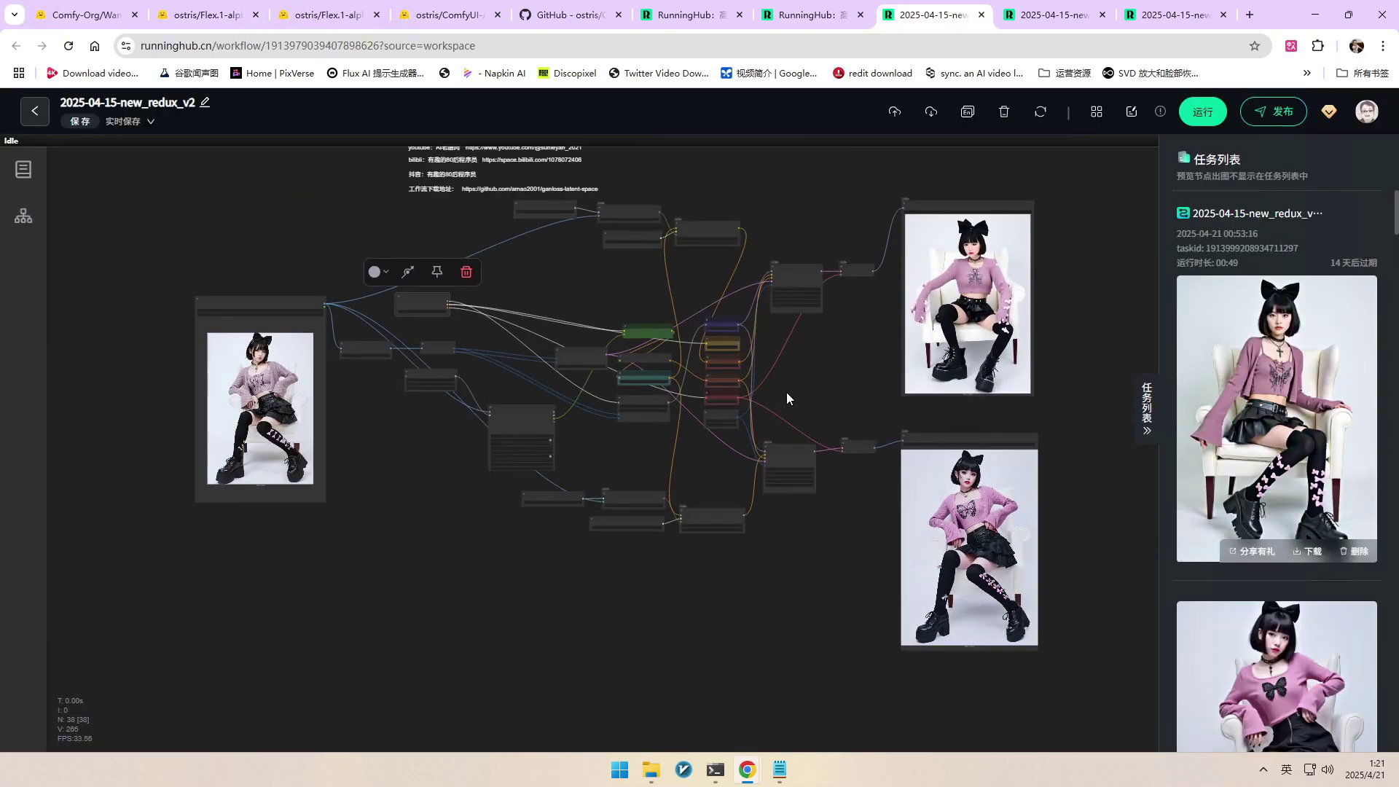
left_click_drag(787, 398, 730, 387)
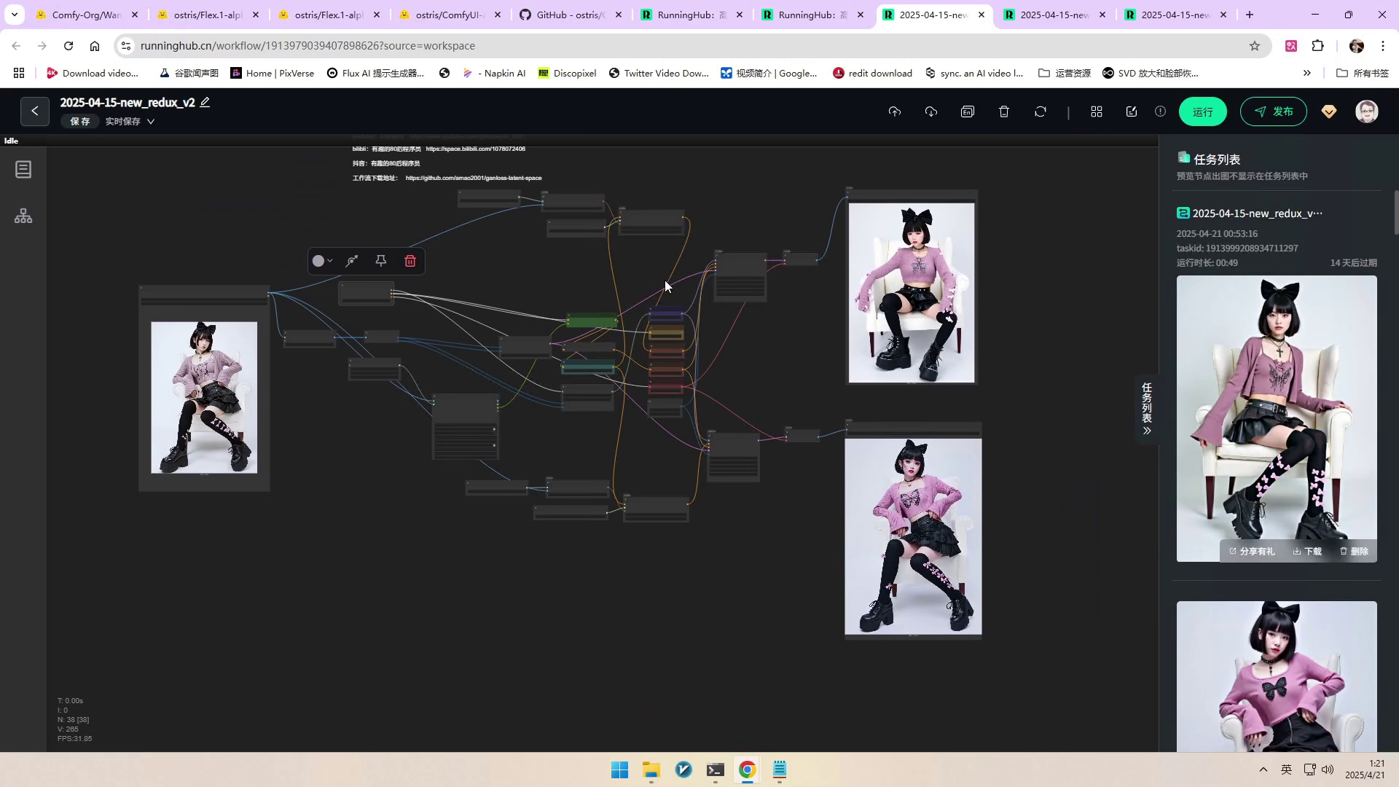
scroll(481, 441, "up", 2)
scroll(621, 461, "down", 2)
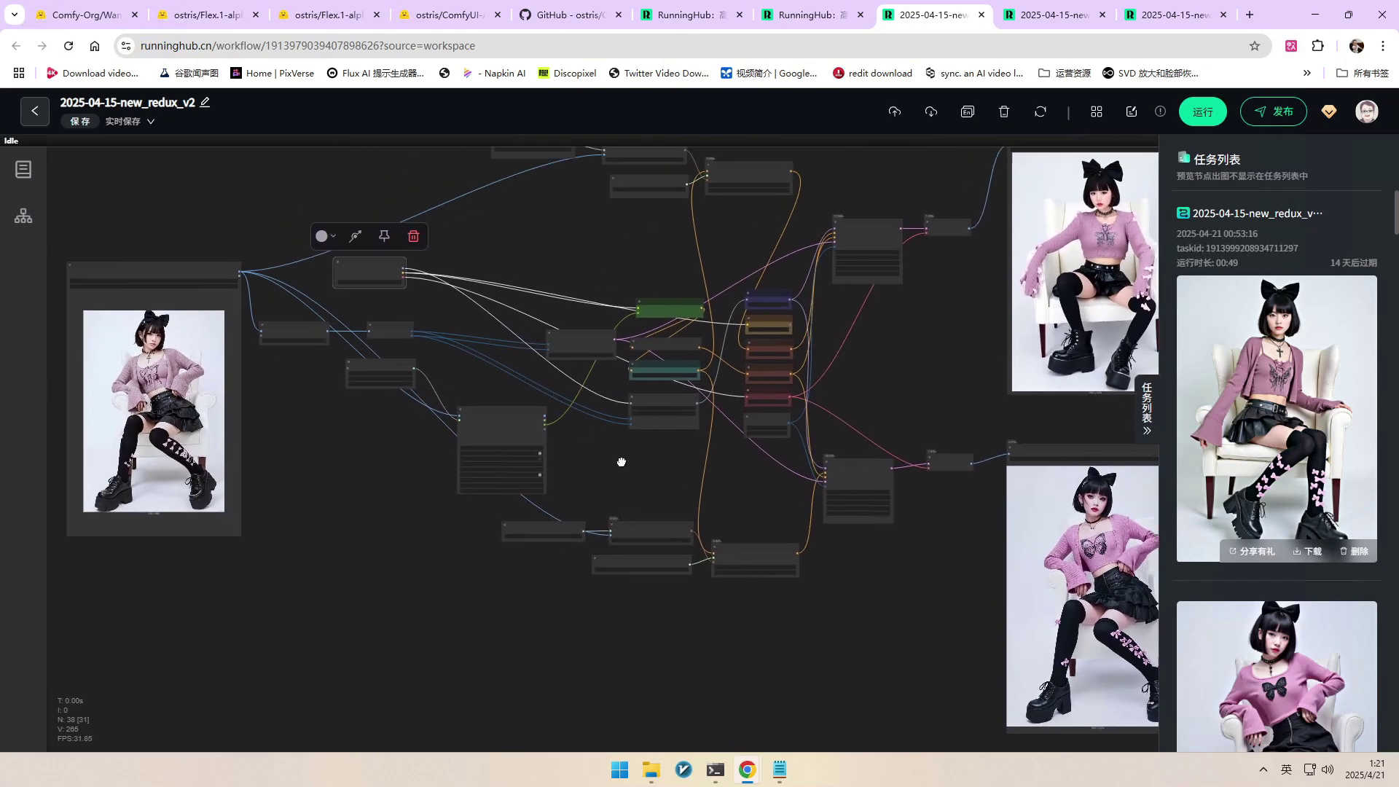
left_click_drag(625, 453, 593, 459)
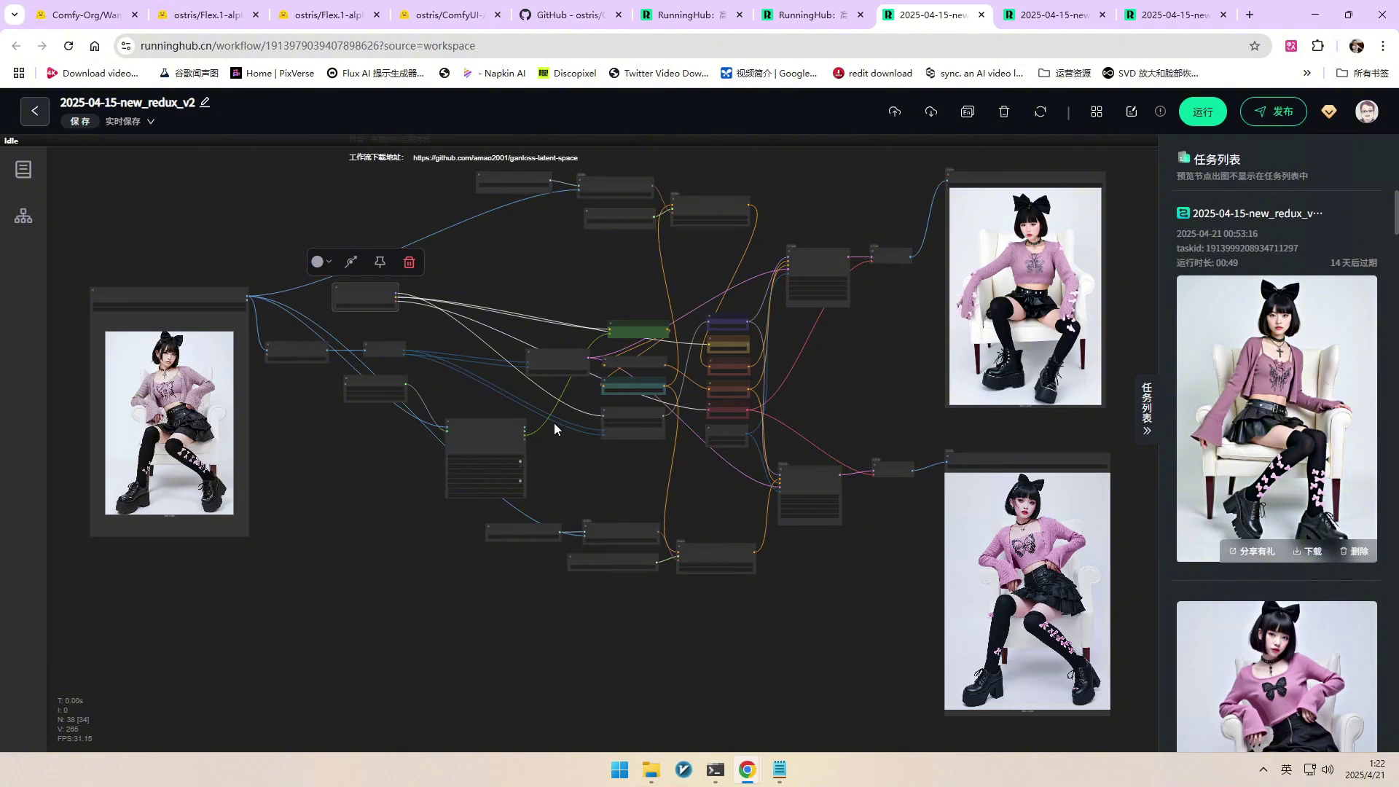
Switch to the ostris/Flex.1-alpha-Redux page on Hugging Face and read the overview's notes on FLUX.1-dev compatibility and the adapter's advantages
left_click(311, 22)
scroll(481, 350, "down", 4)
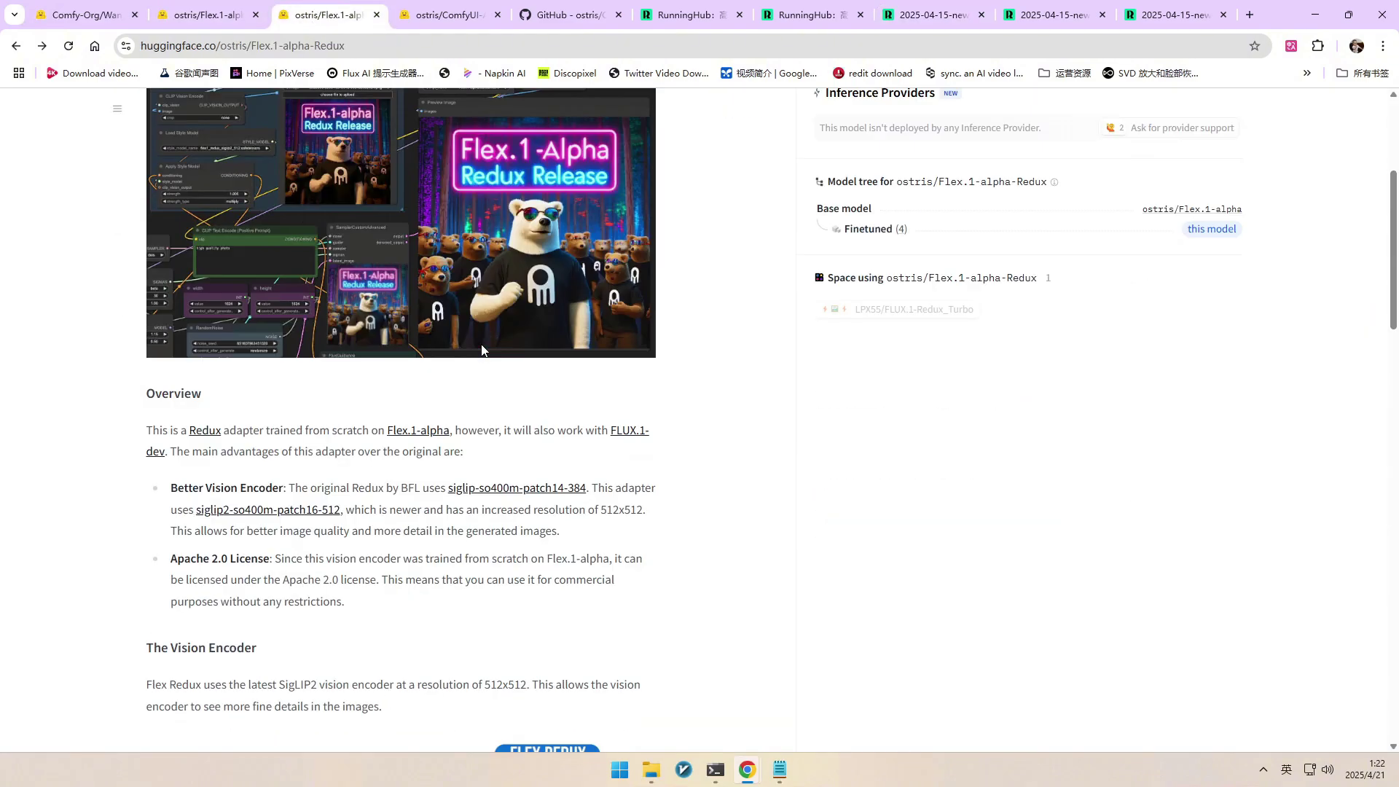
scroll(343, 447, "down", 1)
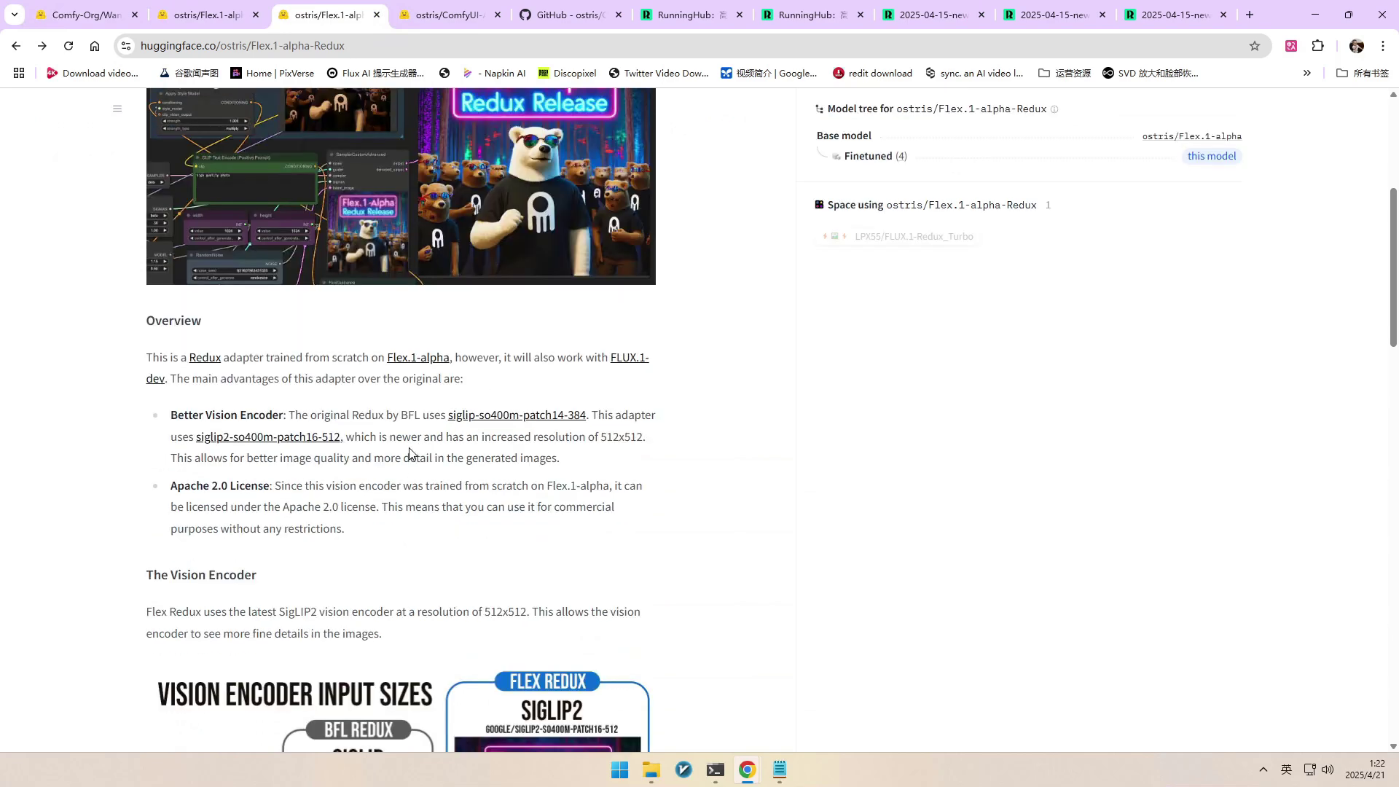
left_click_drag(505, 362, 574, 360)
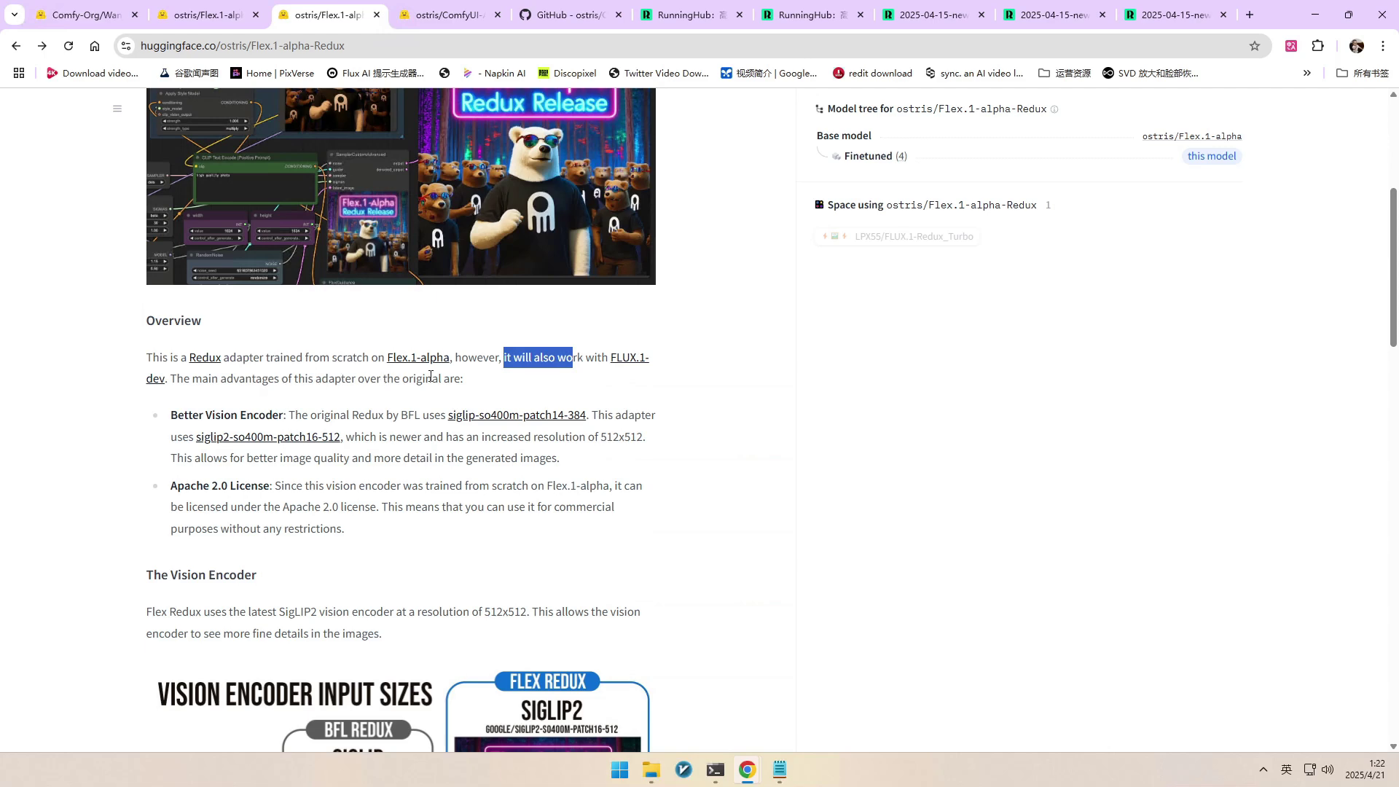
Switch to the new_redux_v2_flux workflow and examine its DualCLIPLoader, Load Diffusion Model and Load VAE nodes
left_click(1173, 15)
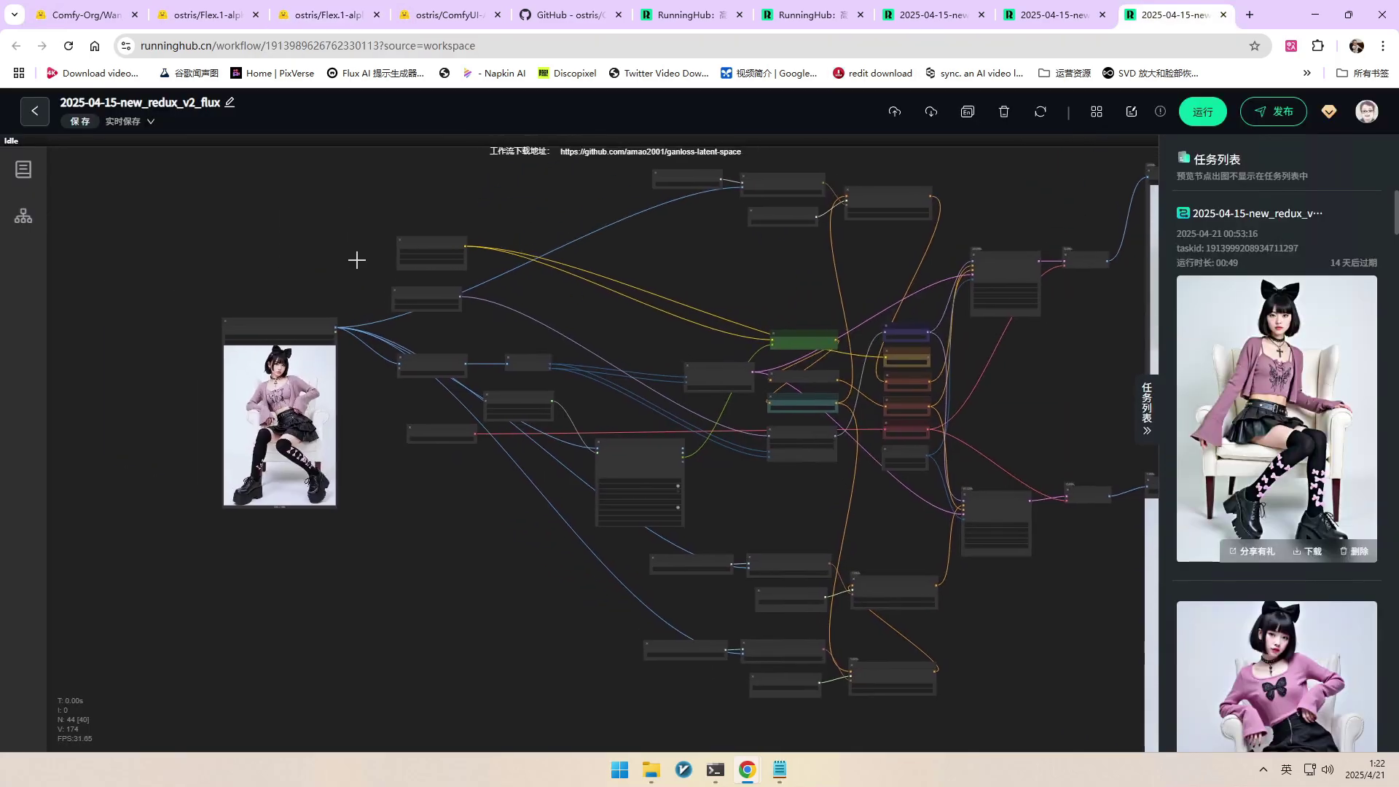
scroll(357, 259, "up", 4)
scroll(430, 230, "up", 8)
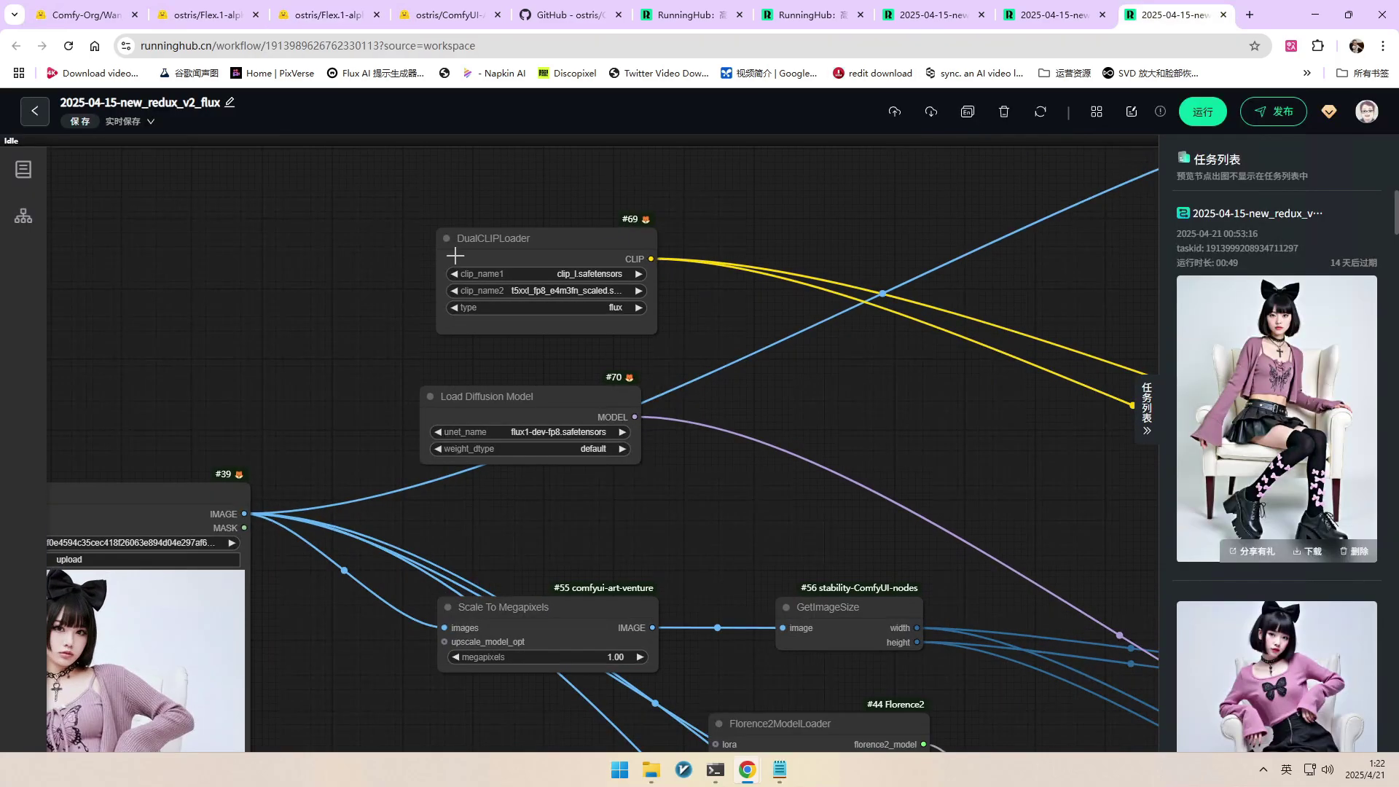
left_click(360, 314)
left_click_drag(352, 329, 351, 337)
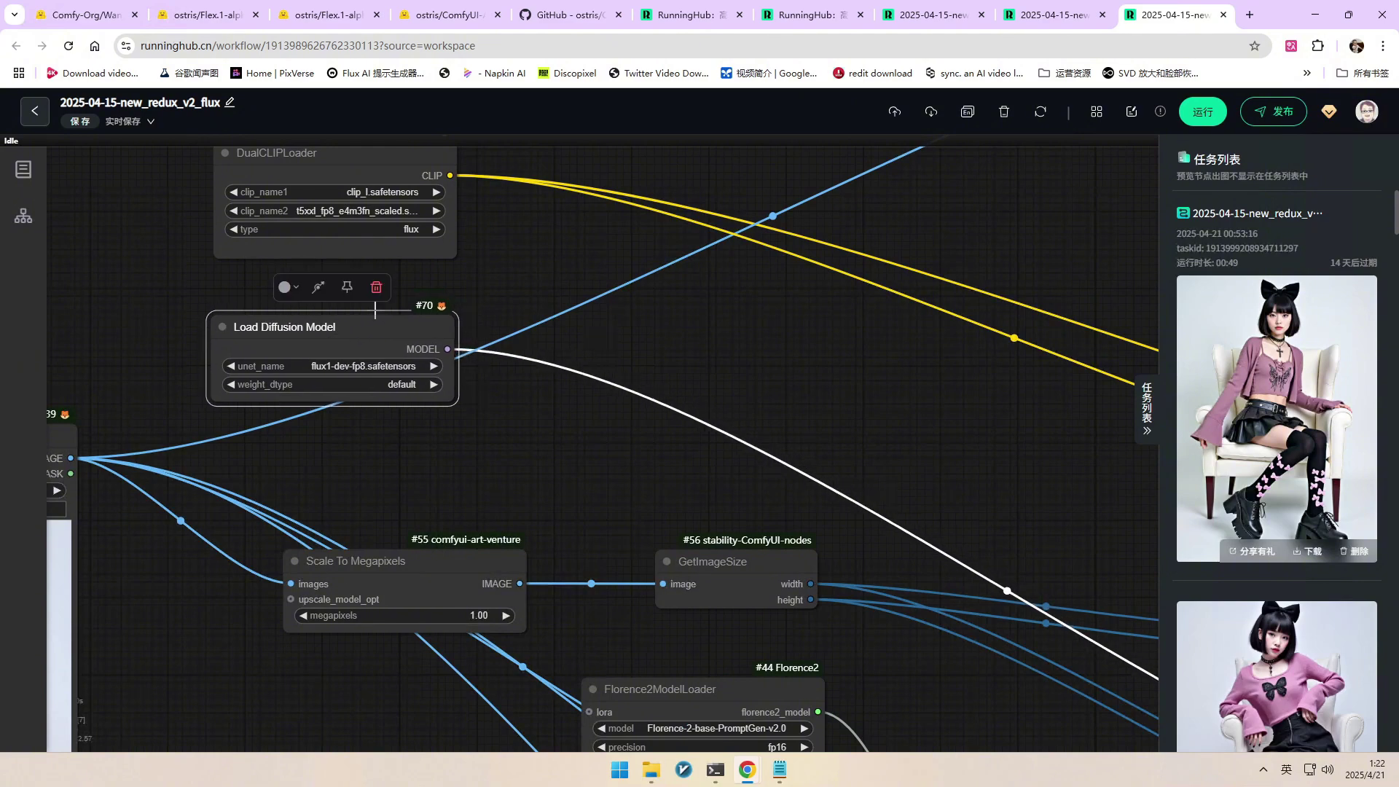
scroll(598, 335, "down", 3)
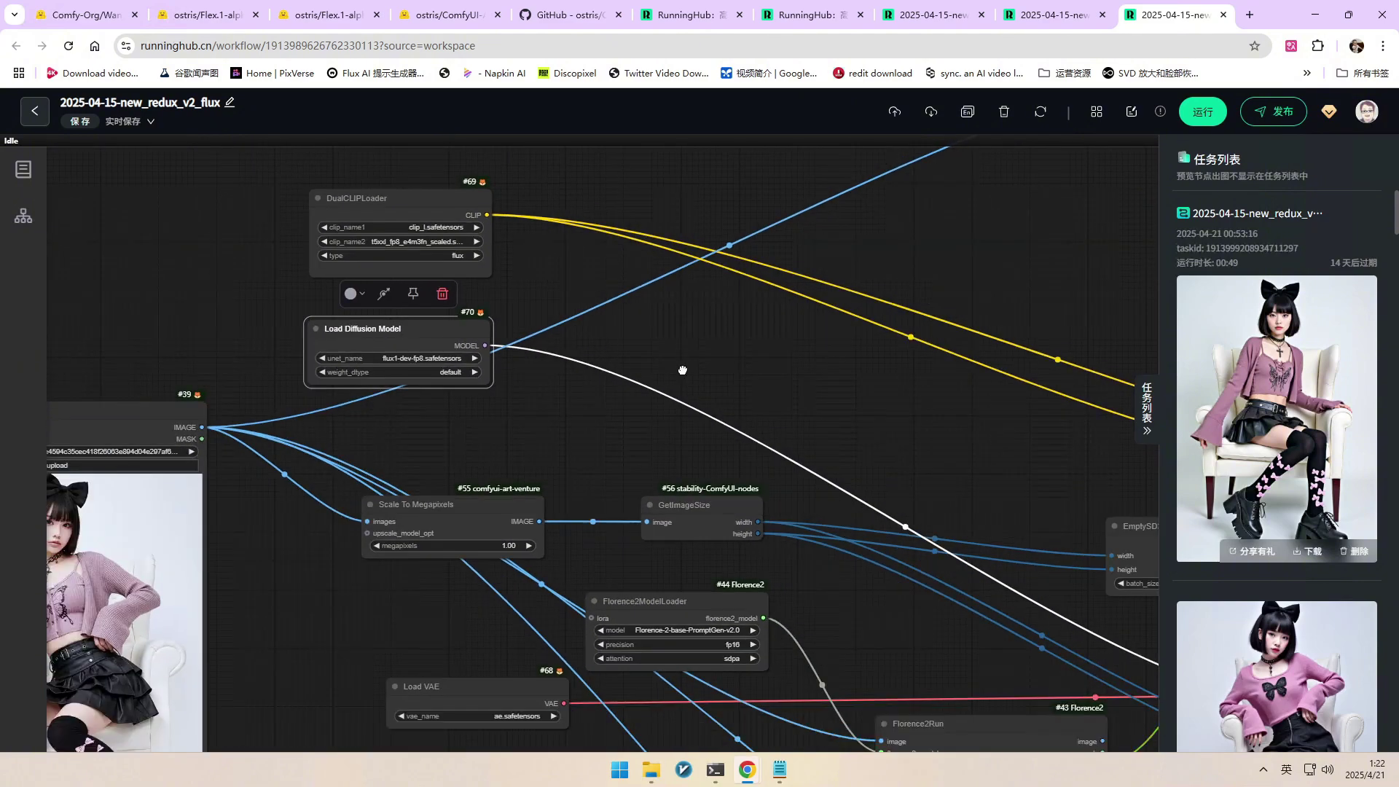
left_click_drag(682, 370, 559, 204)
left_click_drag(386, 515, 334, 517)
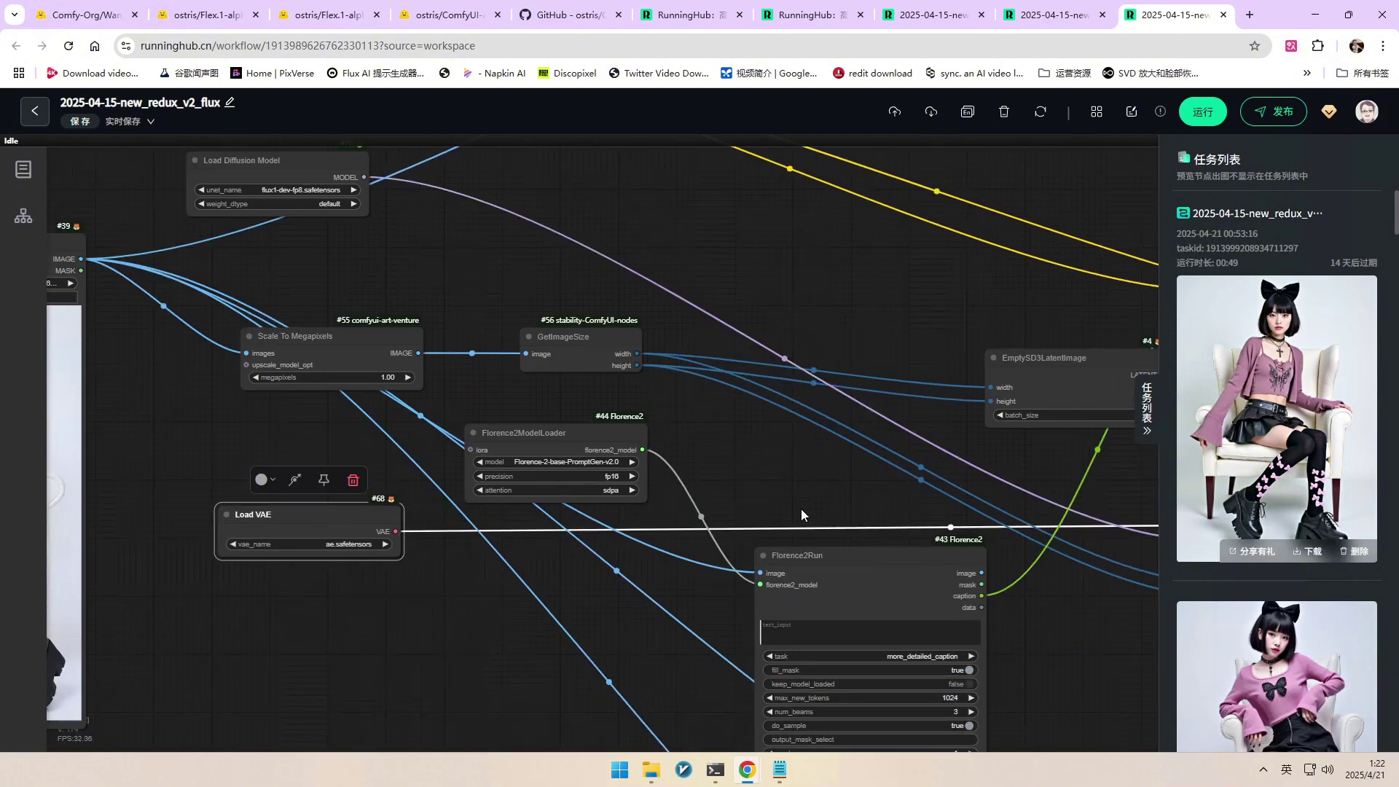
Examine the two chained SigLIP2 Redux groups in the lower branch, from Load CLIP Vision through to Apply Style Model
scroll(405, 270, "down", 5)
left_click_drag(737, 427, 584, 281)
scroll(616, 379, "up", 5)
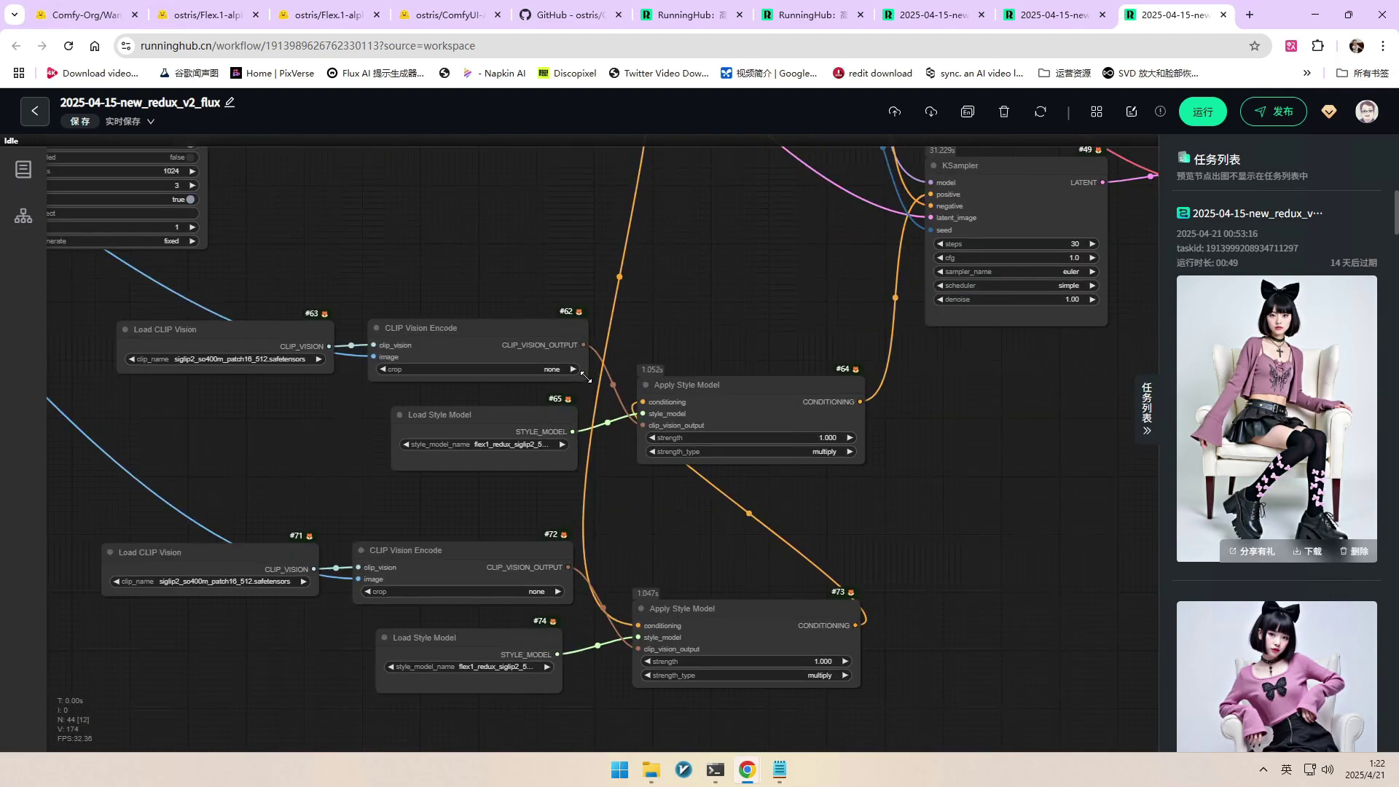
left_click_drag(717, 301, 927, 293)
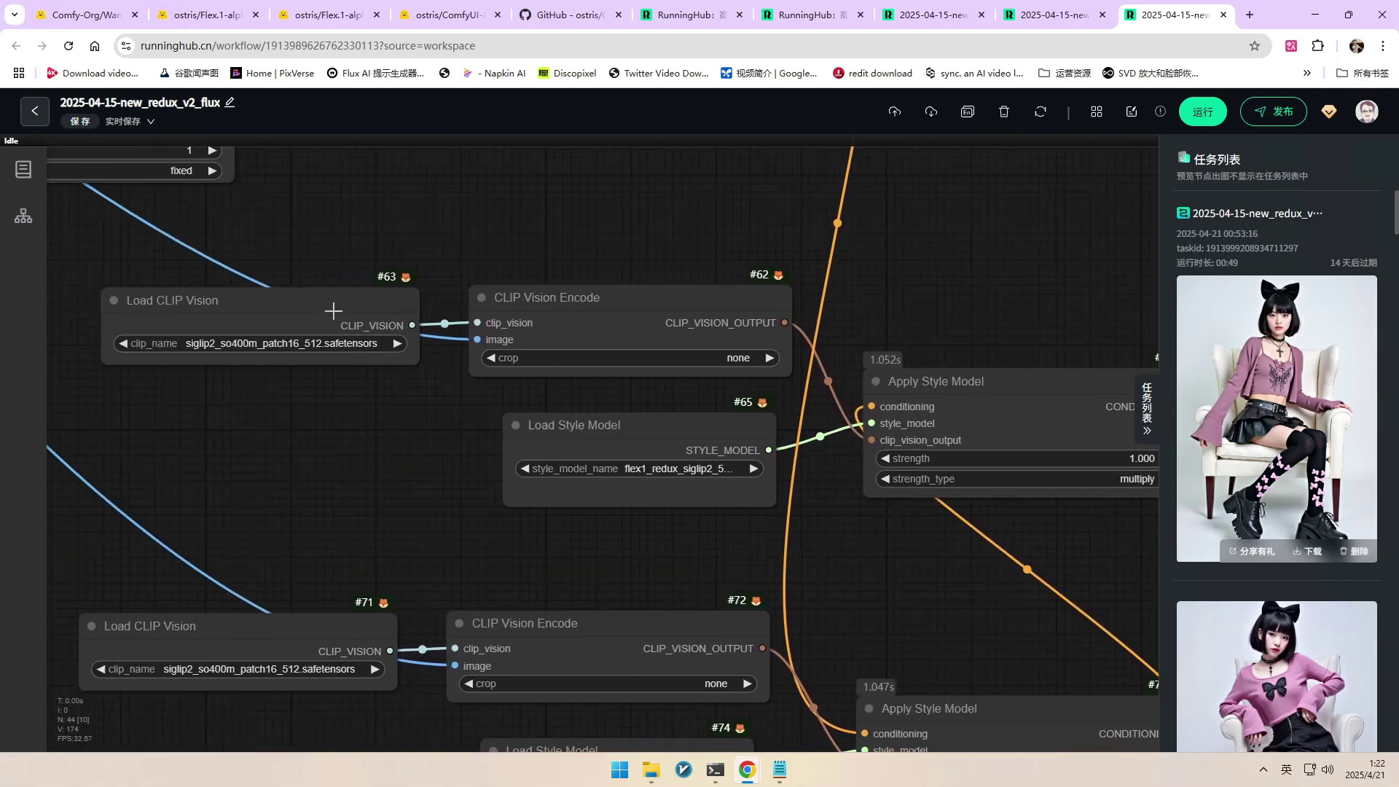
scroll(650, 514, "down", 5)
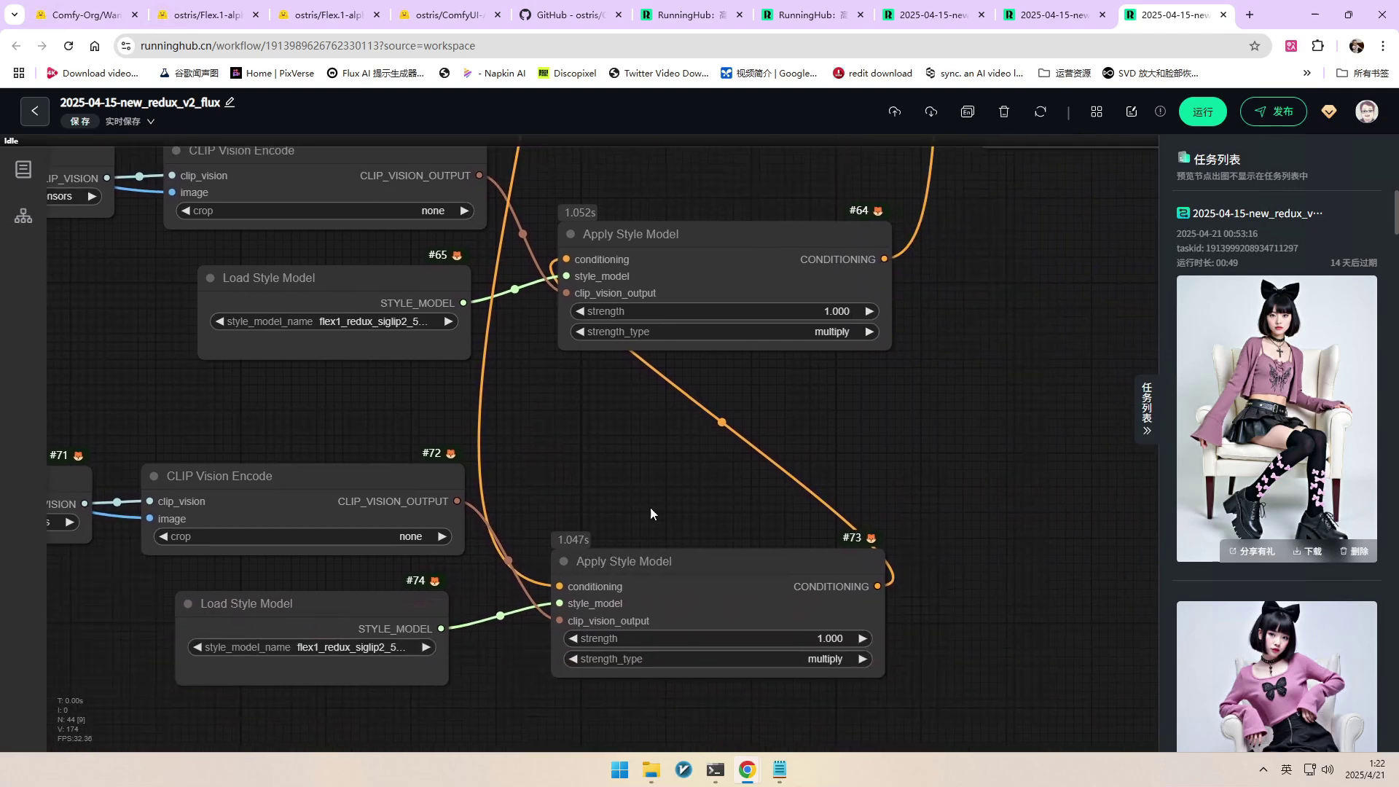
Bypass the lower of the two chained Apply Style Model nodes and remove its conditioning link to the one above
right_click(689, 560)
left_click(725, 549)
scroll(819, 472, "down", 3)
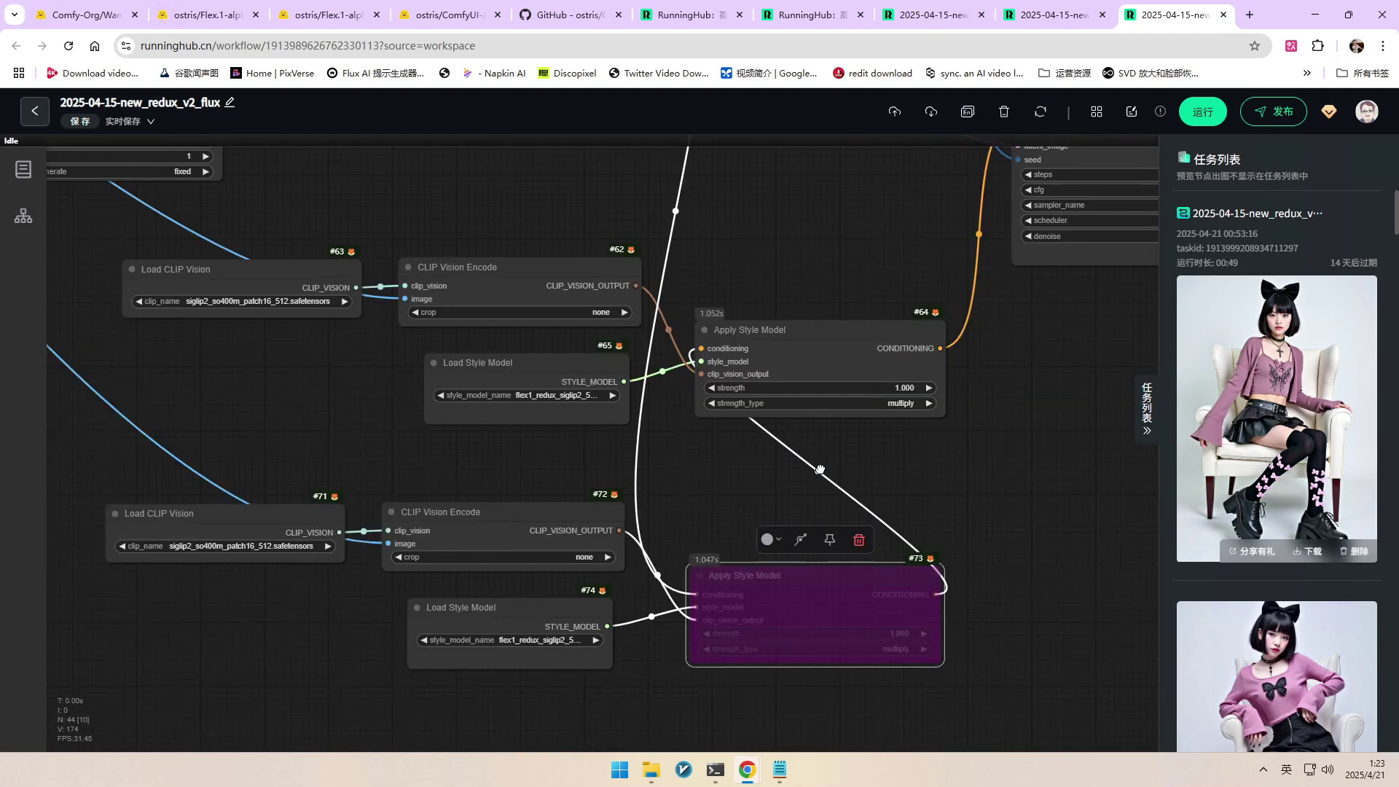
left_click(819, 472)
left_click(830, 503)
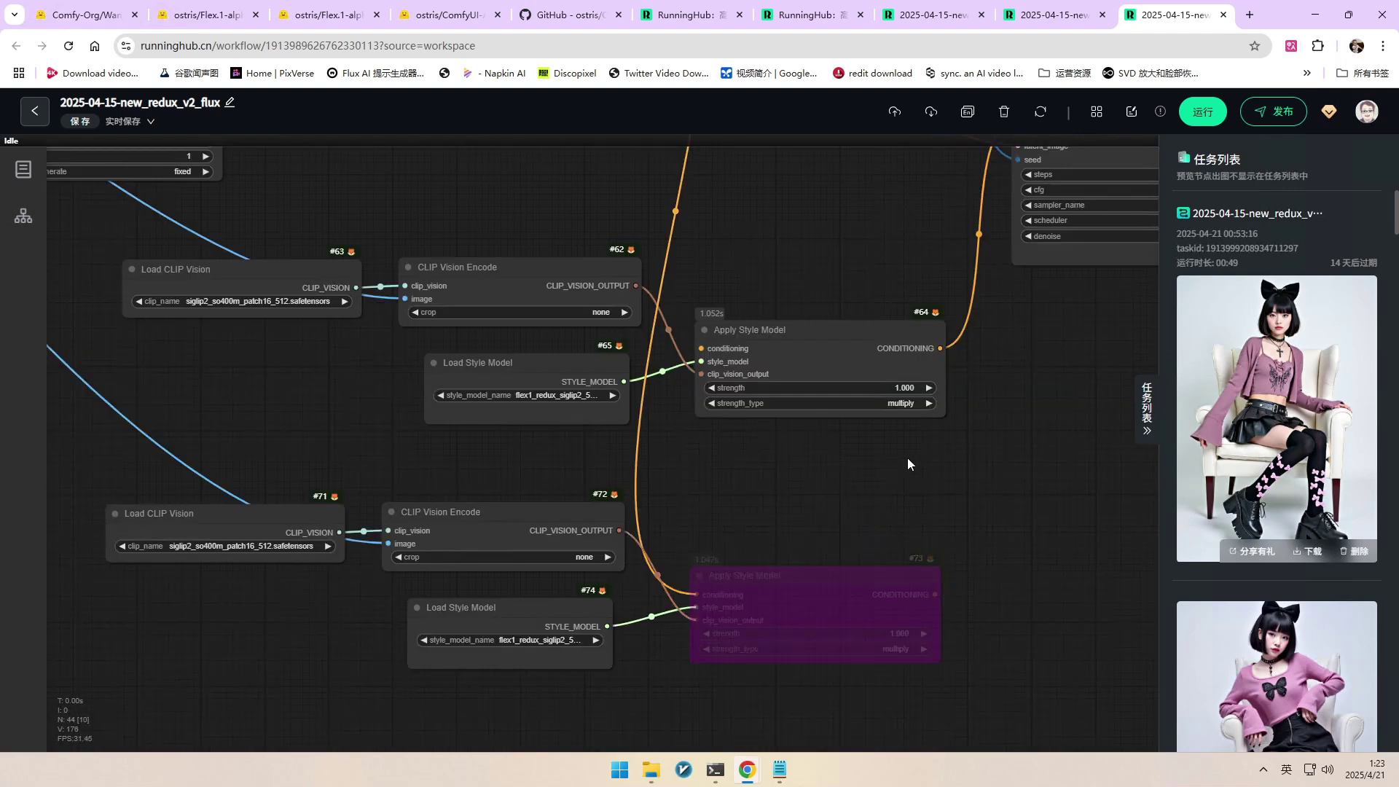
left_click_drag(892, 476, 883, 486)
Check the upper branch's CLIP vision model, style model and Apply Style Model settings
scroll(884, 486, "down", 2)
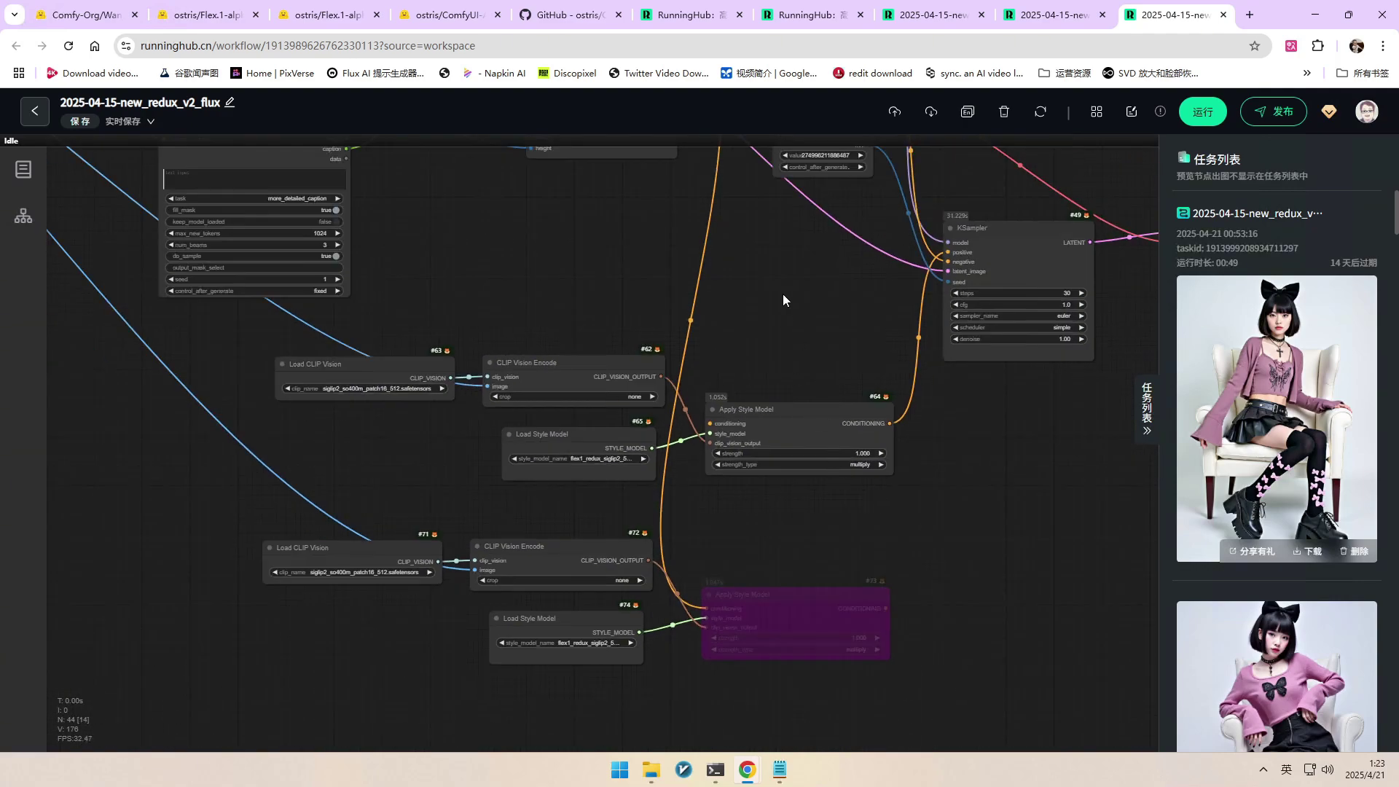
scroll(768, 448, "down", 4)
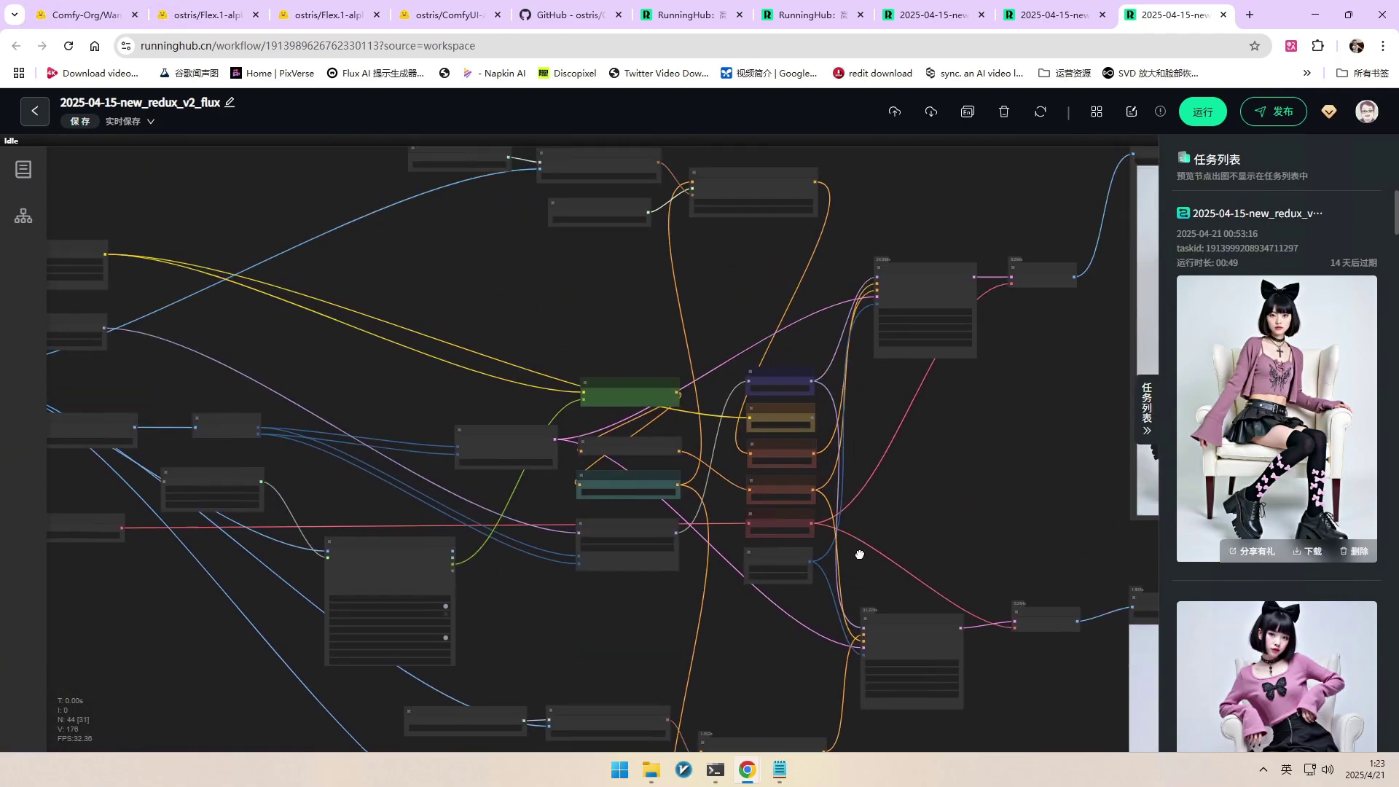
scroll(512, 237, "up", 6)
scroll(1023, 387, "down", 1)
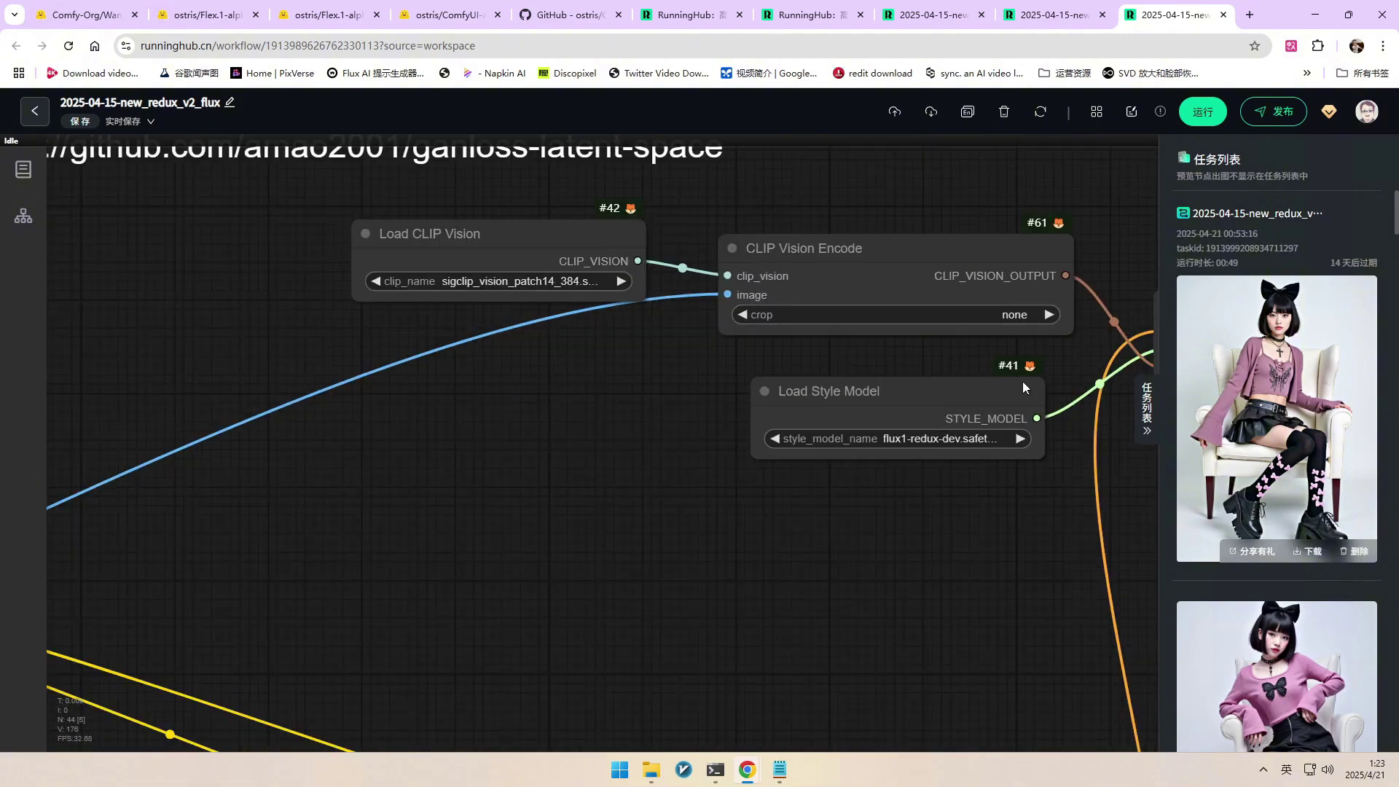
left_click_drag(940, 500, 530, 464)
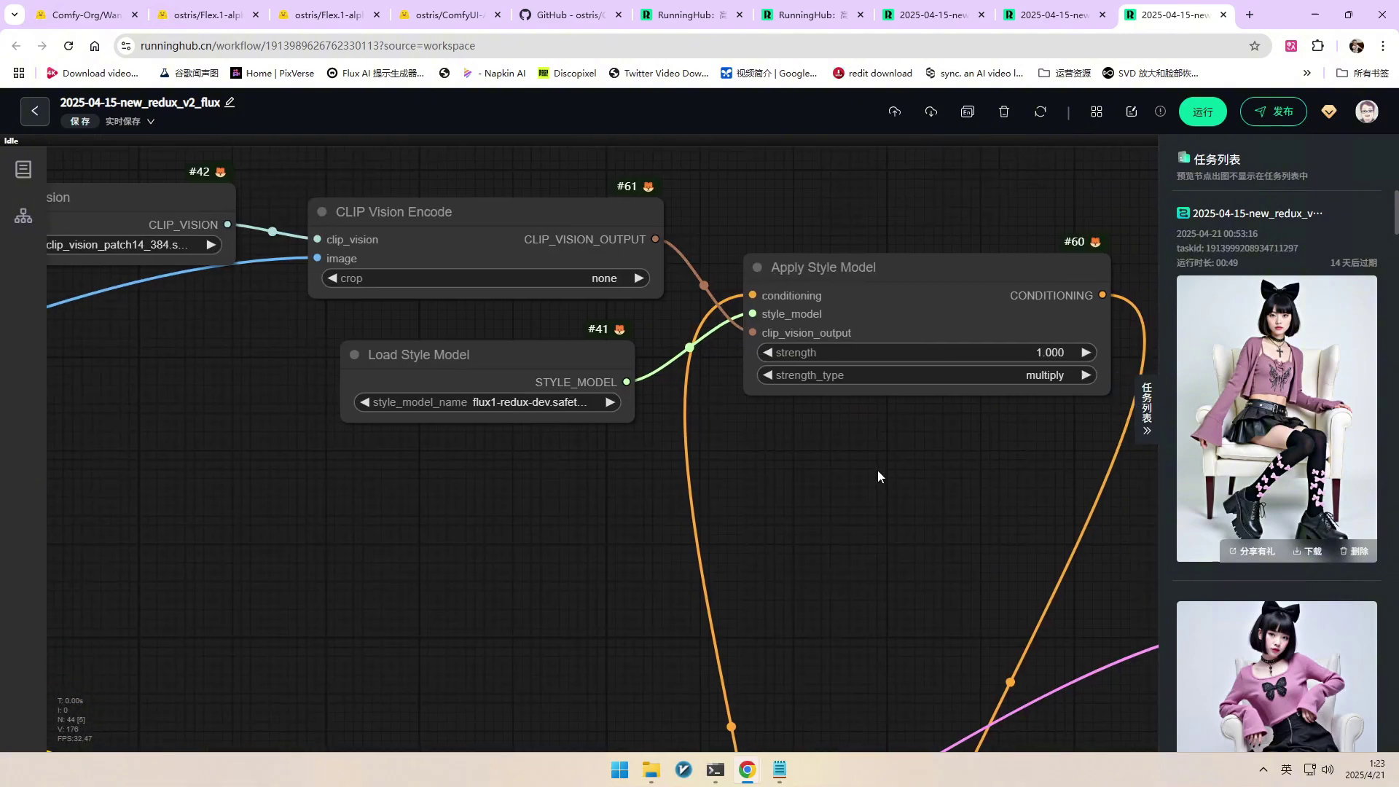
Check the active lower branch's SigLIP2 vision model, flex1_redux style model and Apply Style Model strength settings
scroll(877, 476, "down", 5)
scroll(811, 229, "up", 2)
scroll(821, 150, "up", 2)
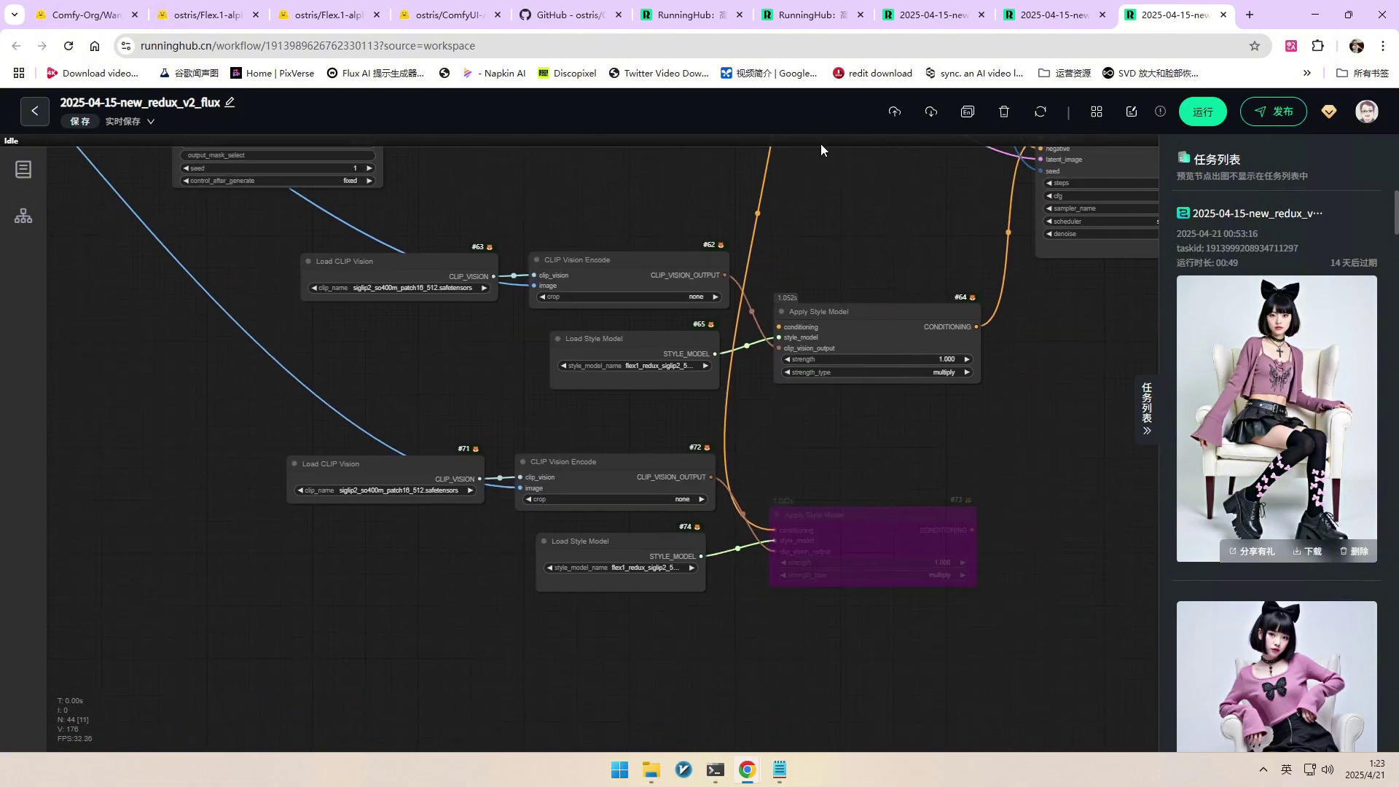
scroll(495, 306, "up", 5)
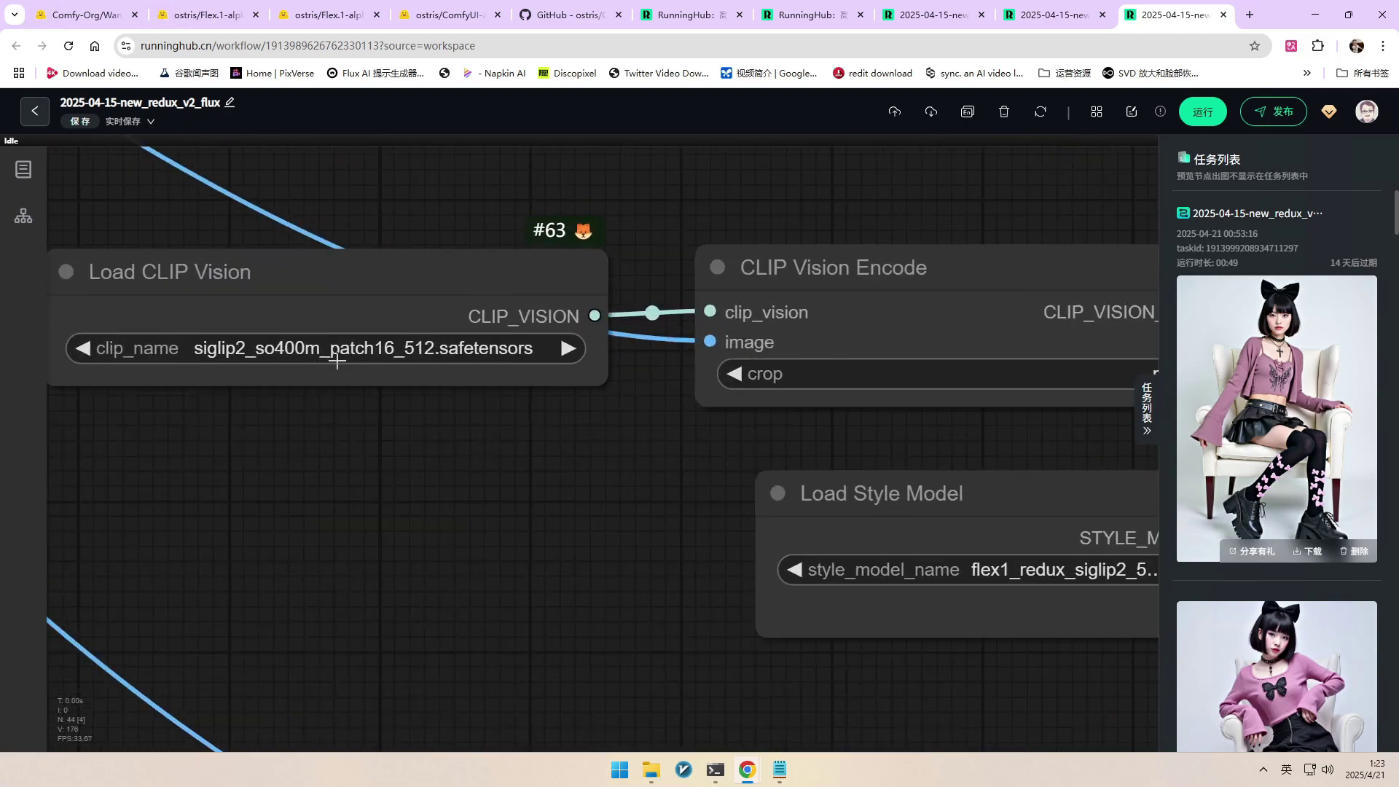
left_click_drag(672, 446, 308, 398)
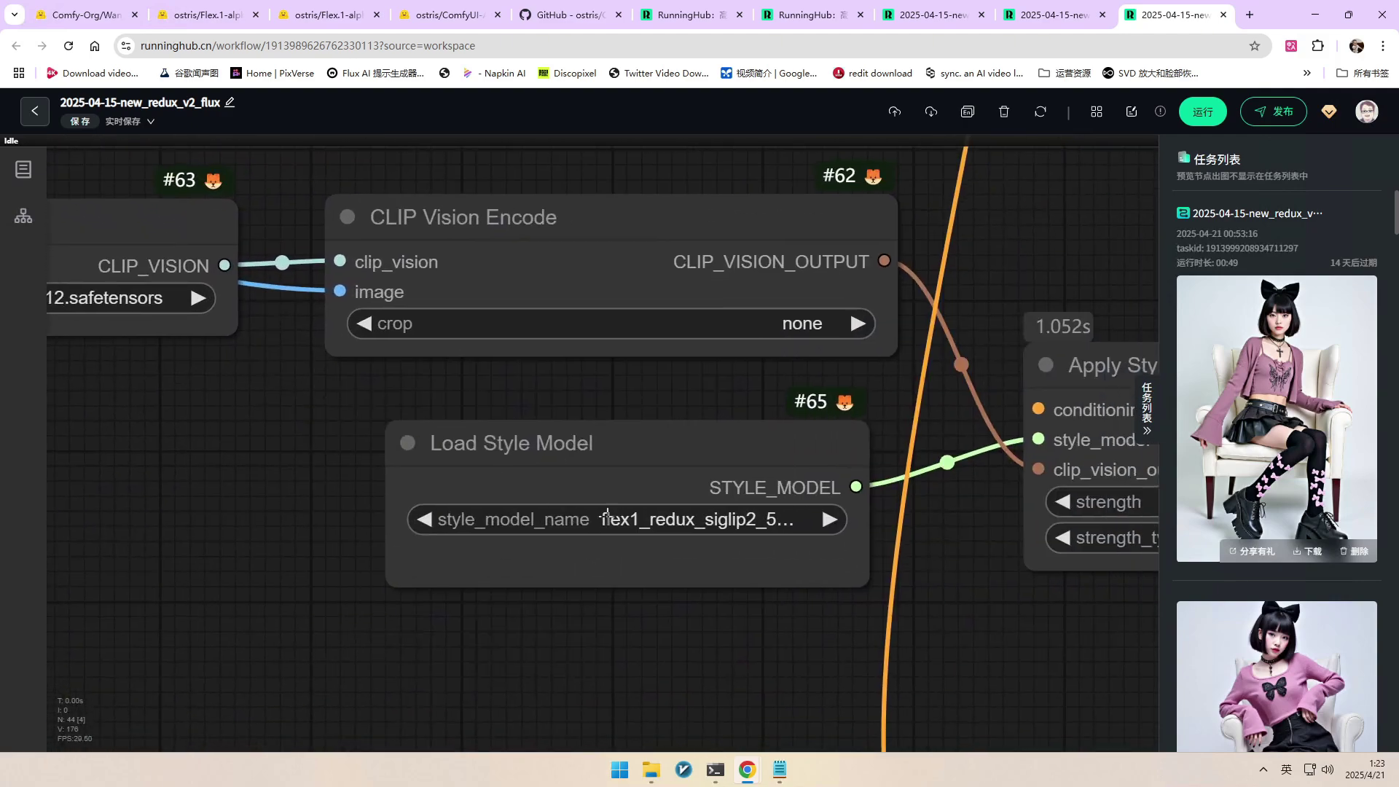
left_click_drag(698, 380, 394, 379)
left_click_drag(926, 284, 500, 335)
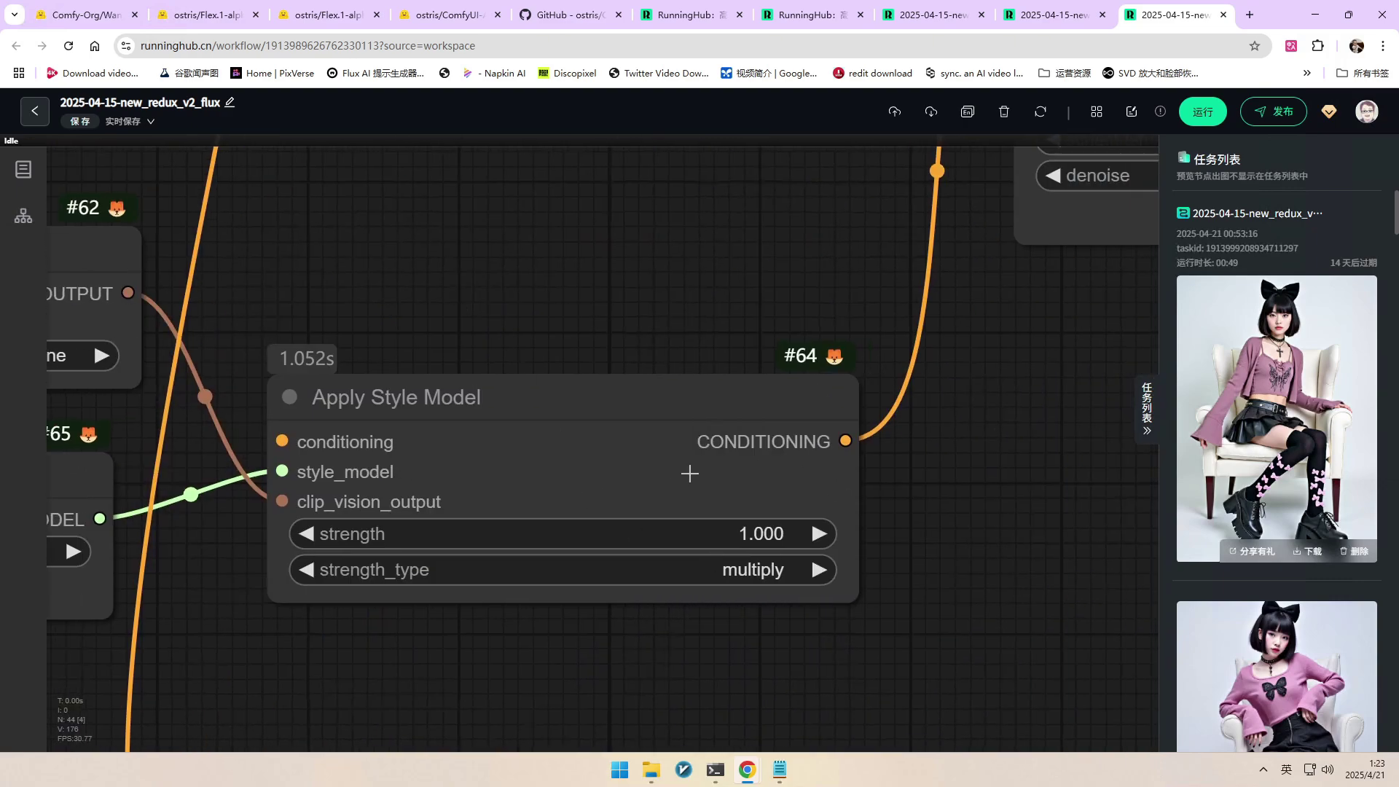
Move the seed node slightly further below the Set_fluxvae node and run the workflow
scroll(713, 361, "down", 10)
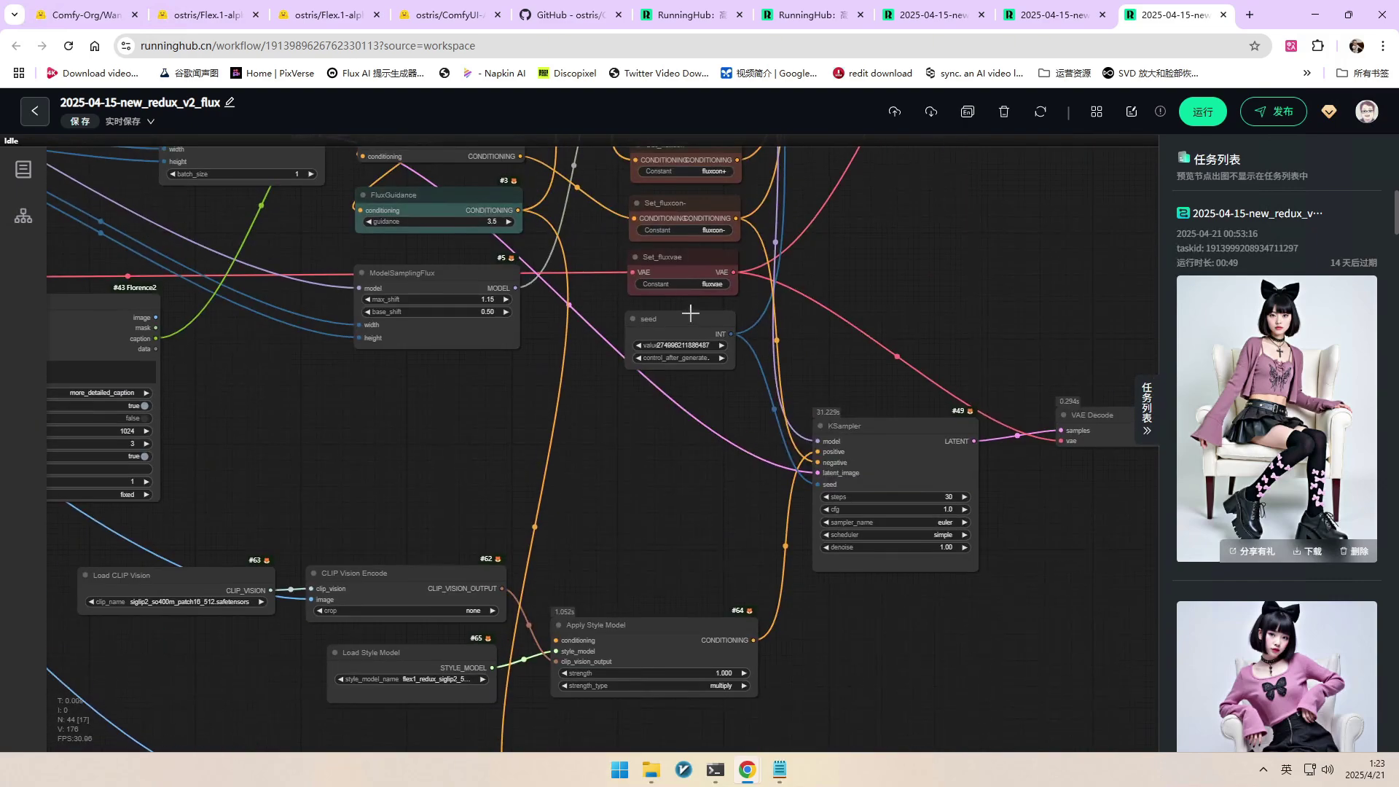
left_click_drag(690, 313, 680, 351)
scroll(885, 330, "down", 4)
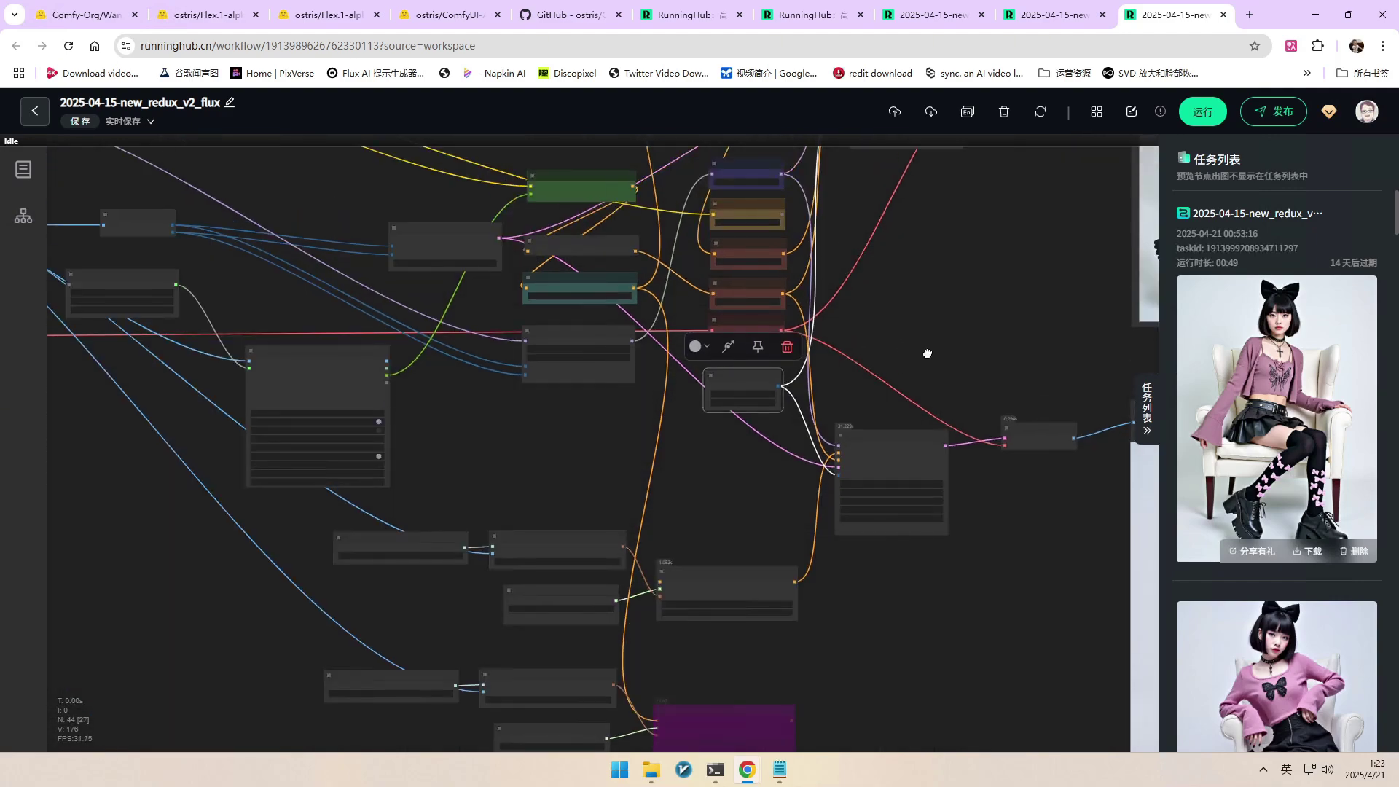
scroll(927, 353, "down", 5)
scroll(915, 393, "up", 2)
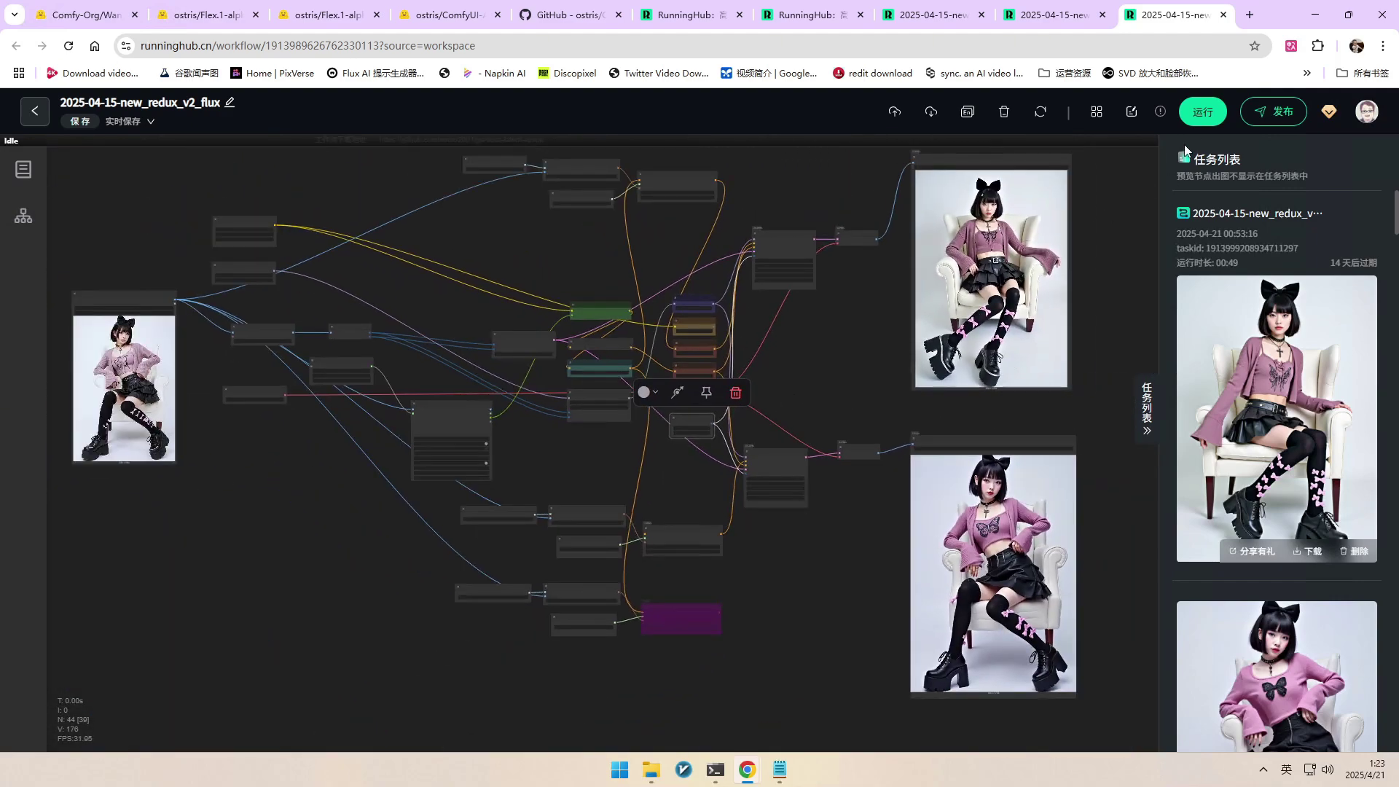
left_click(1202, 110)
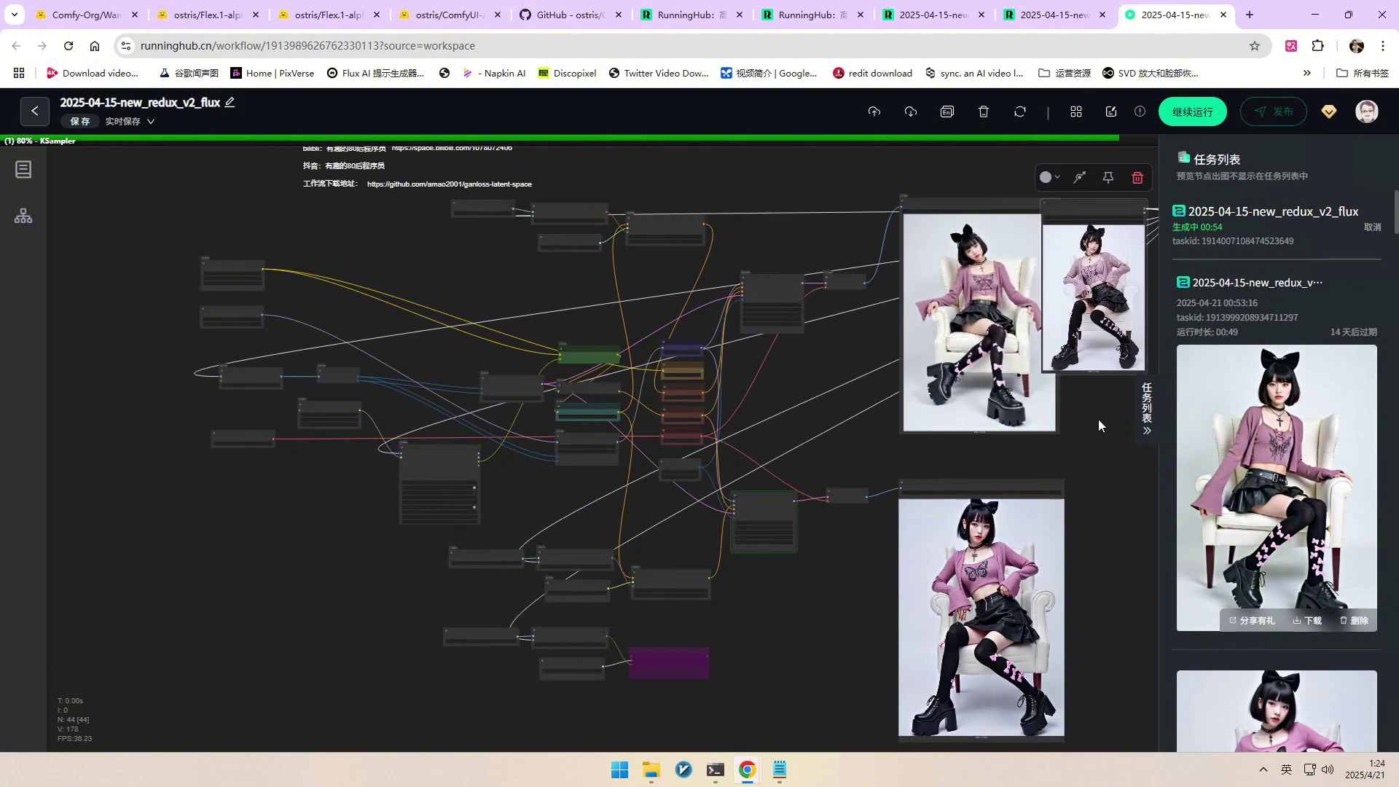
Enlarge the reference Load Image node beside the upper output and compare the two images while the workflow runs
left_click_drag(1098, 418, 756, 440)
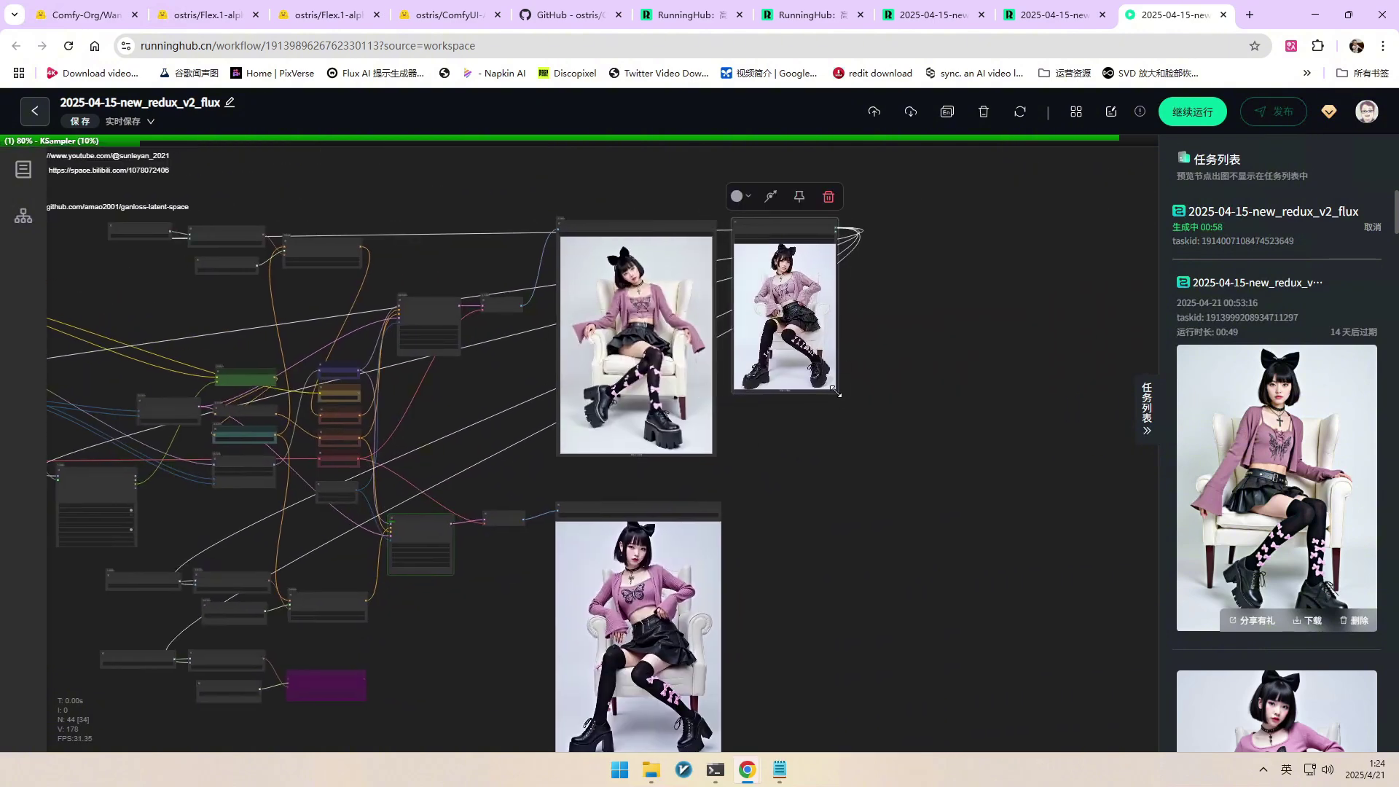
scroll(837, 393, "up", 4)
left_click_drag(936, 390, 1059, 500)
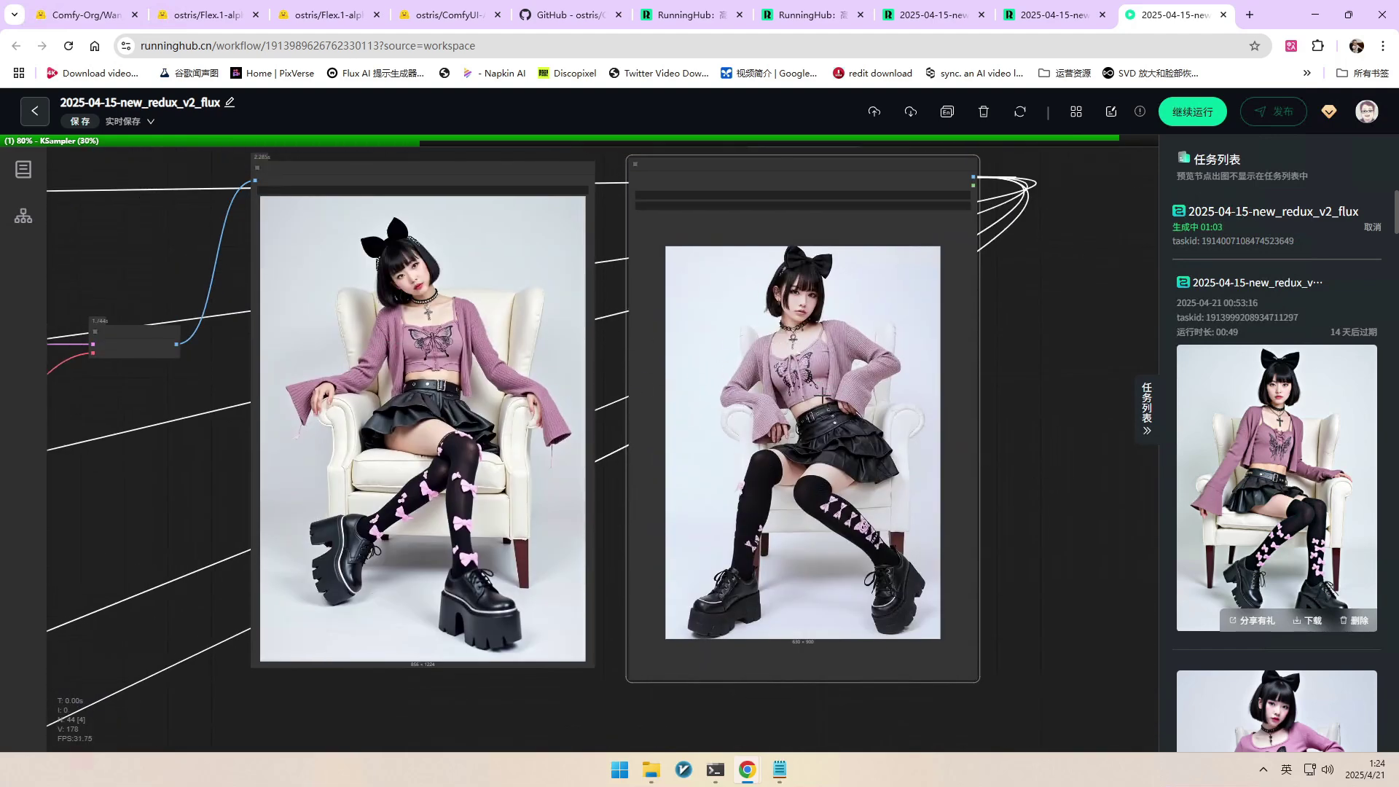
scroll(406, 399, "up", 2)
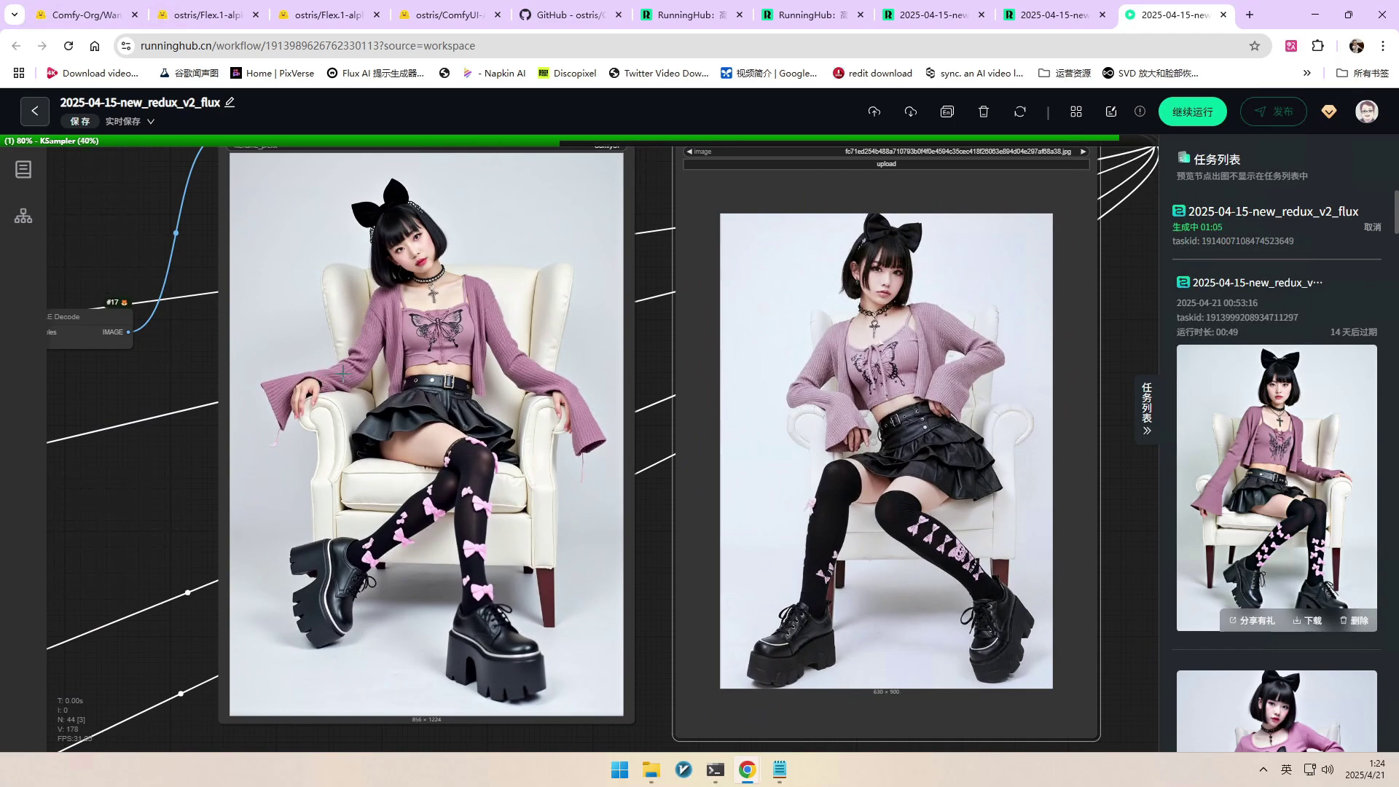
scroll(335, 375, "down", 2)
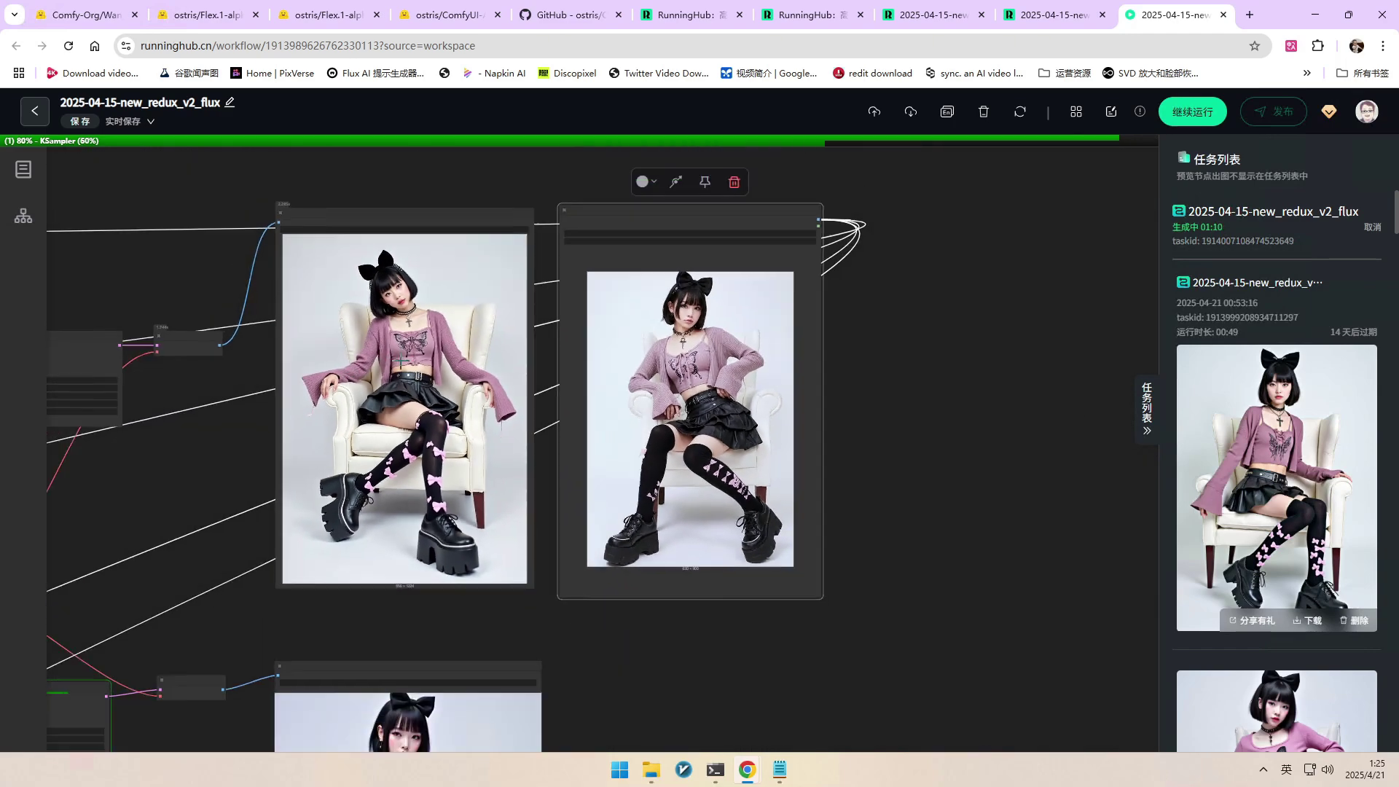
scroll(391, 360, "down", 1)
scroll(373, 375, "up", 3)
scroll(368, 379, "down", 5)
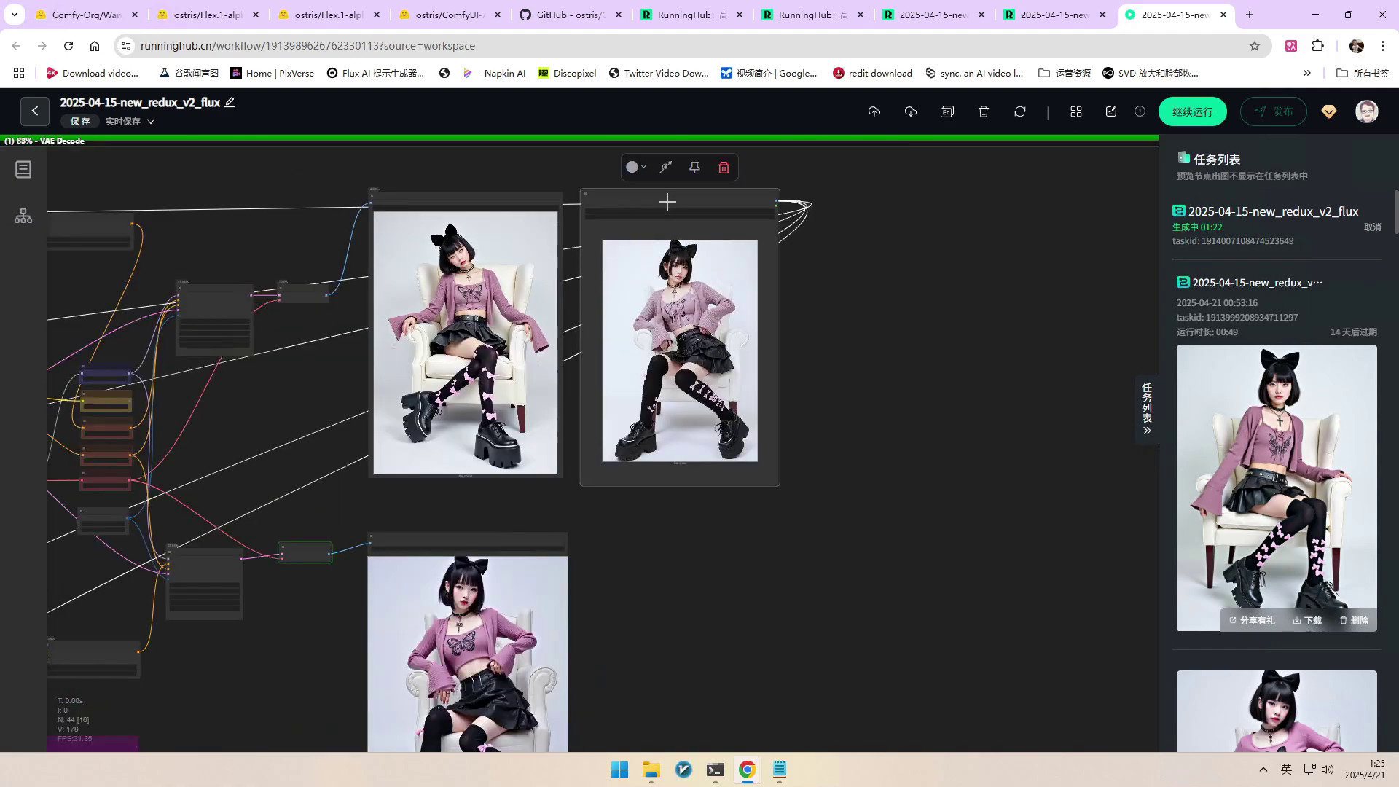
Move the reference Load Image node beside the lower output, shrink it to fit its picture and compare the clothing details
left_click_drag(709, 546, 842, 430)
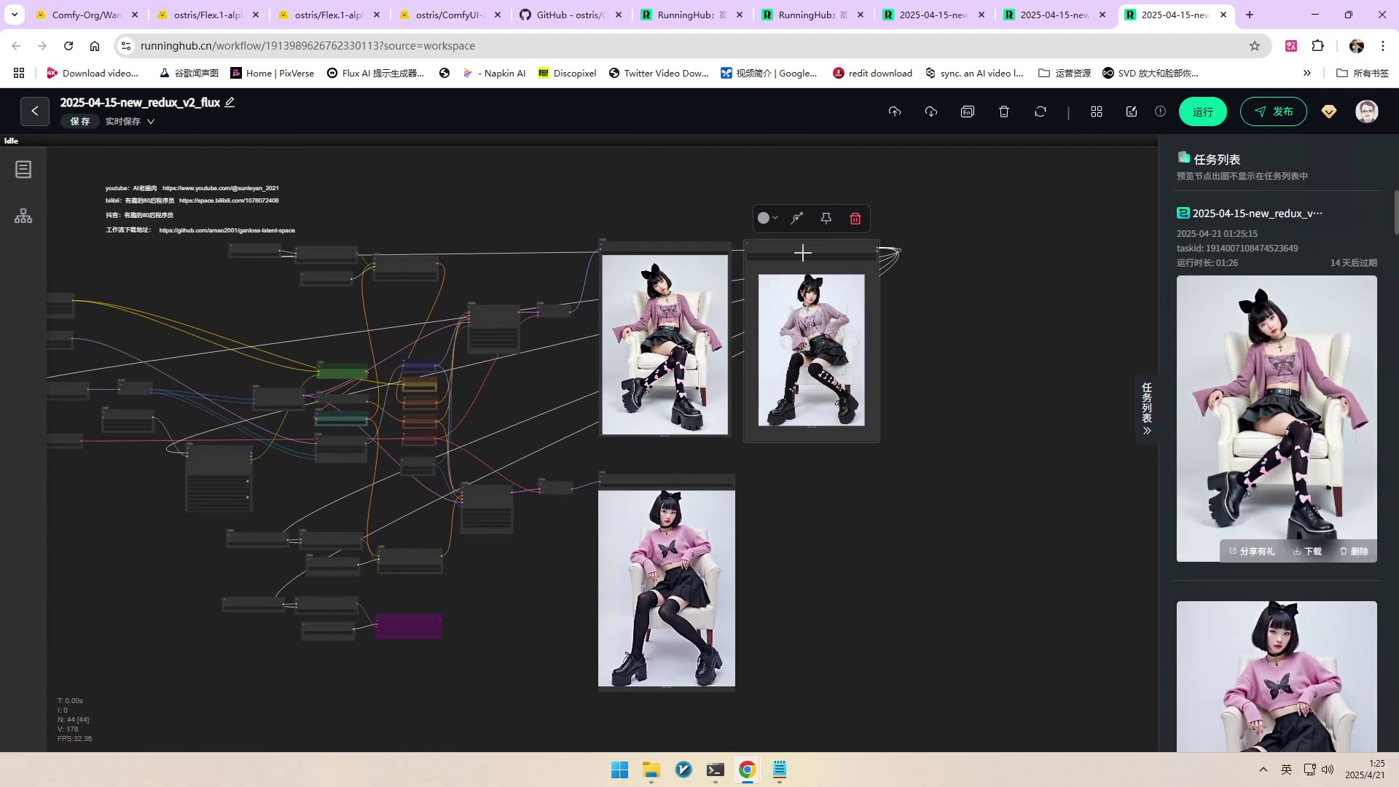
left_click_drag(801, 251, 801, 477)
left_click_drag(896, 575, 817, 467)
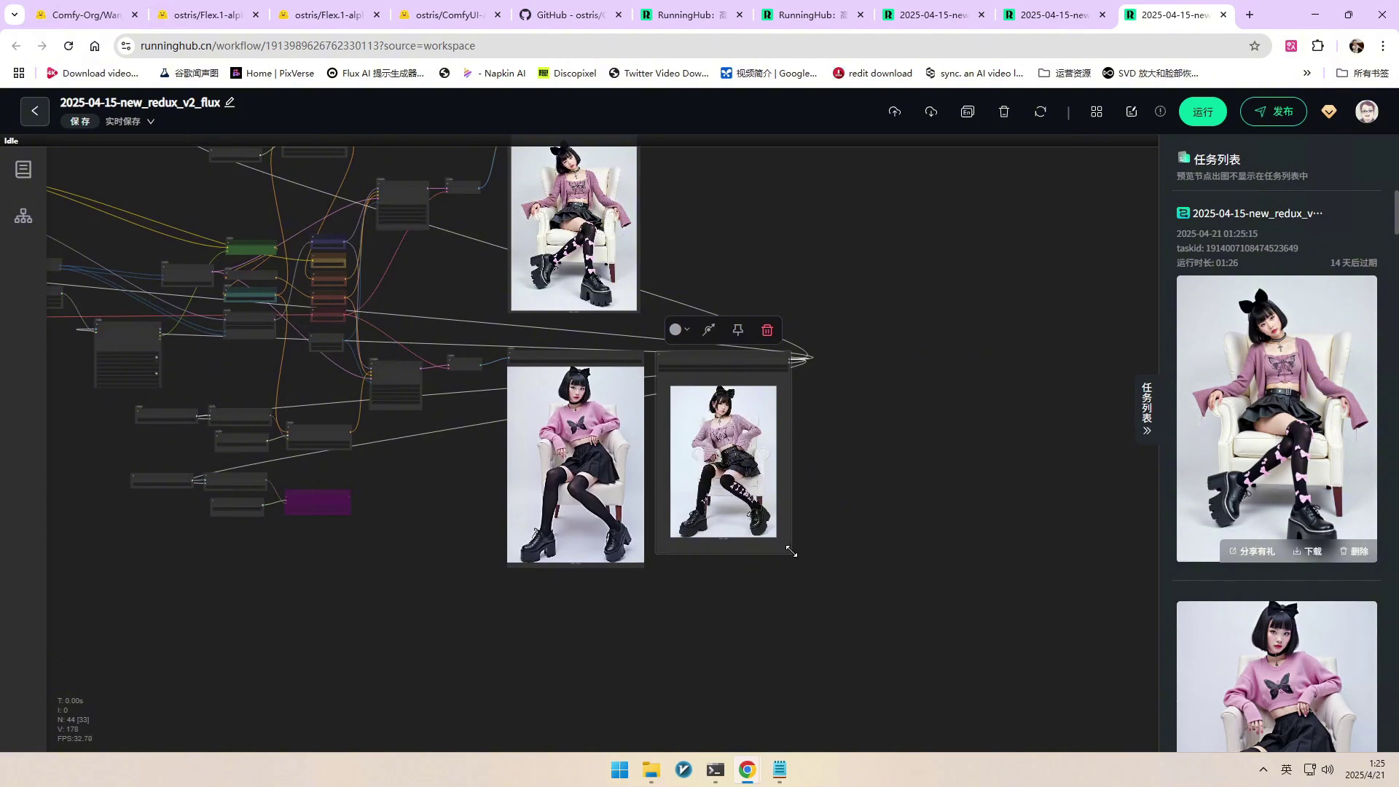
left_click_drag(792, 552, 764, 526)
scroll(803, 478, "up", 8)
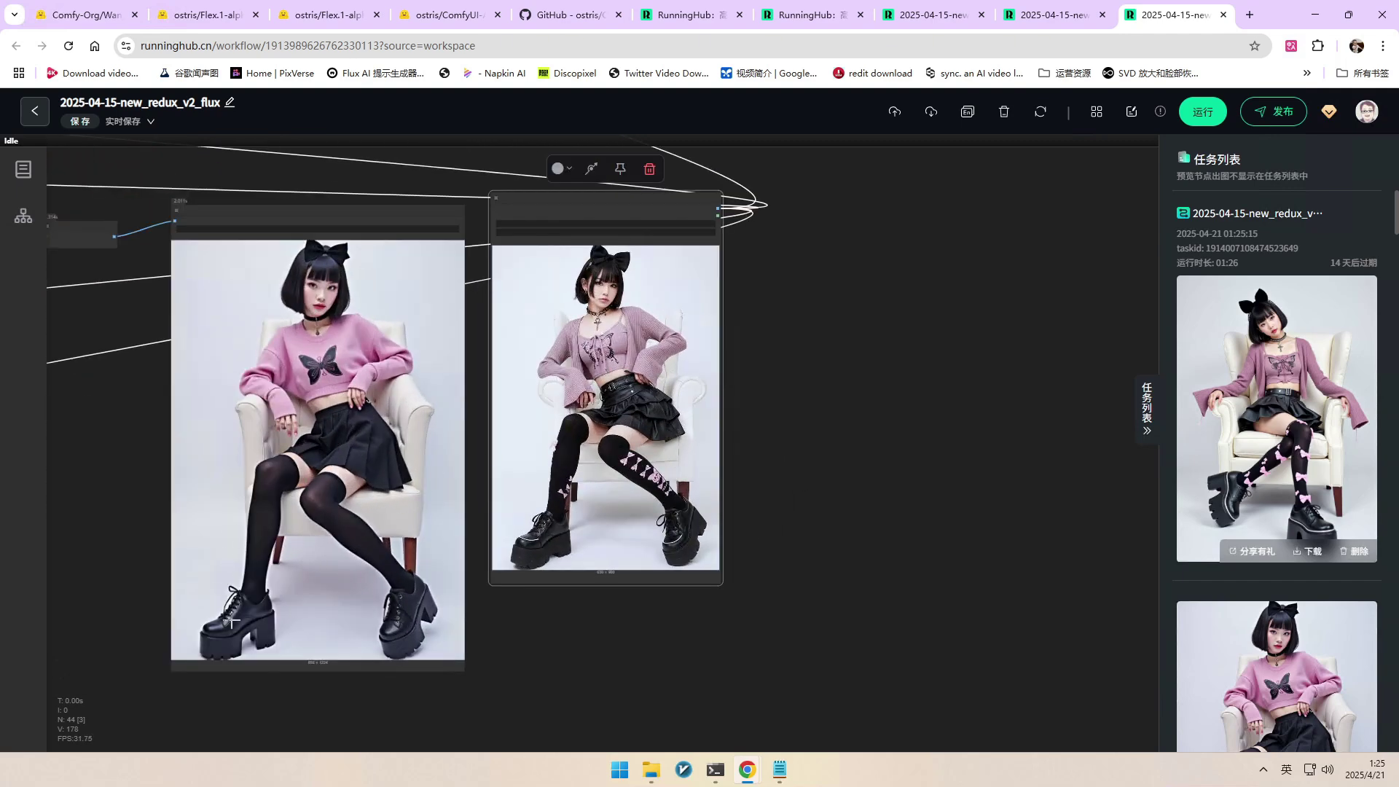
scroll(374, 550, "up", 5)
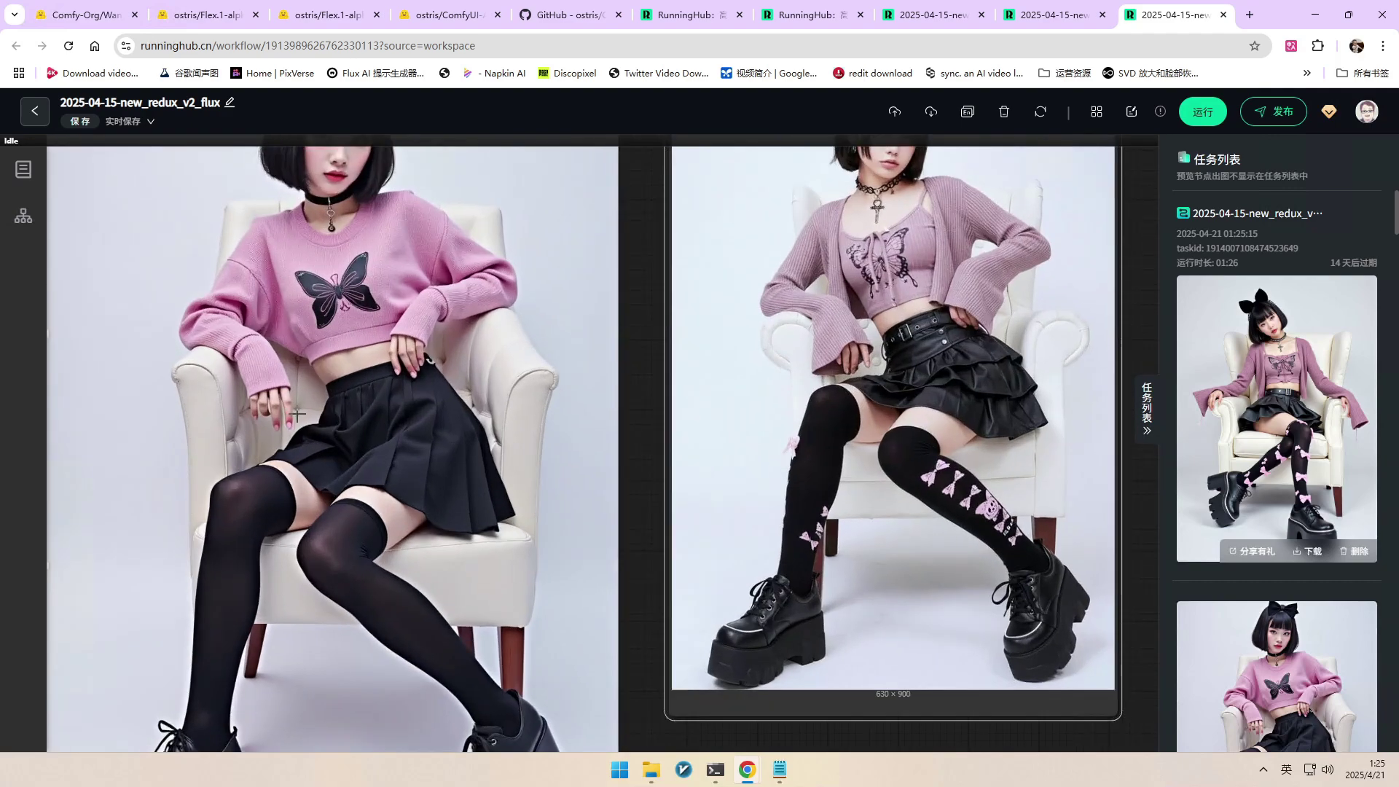
scroll(891, 382, "down", 9)
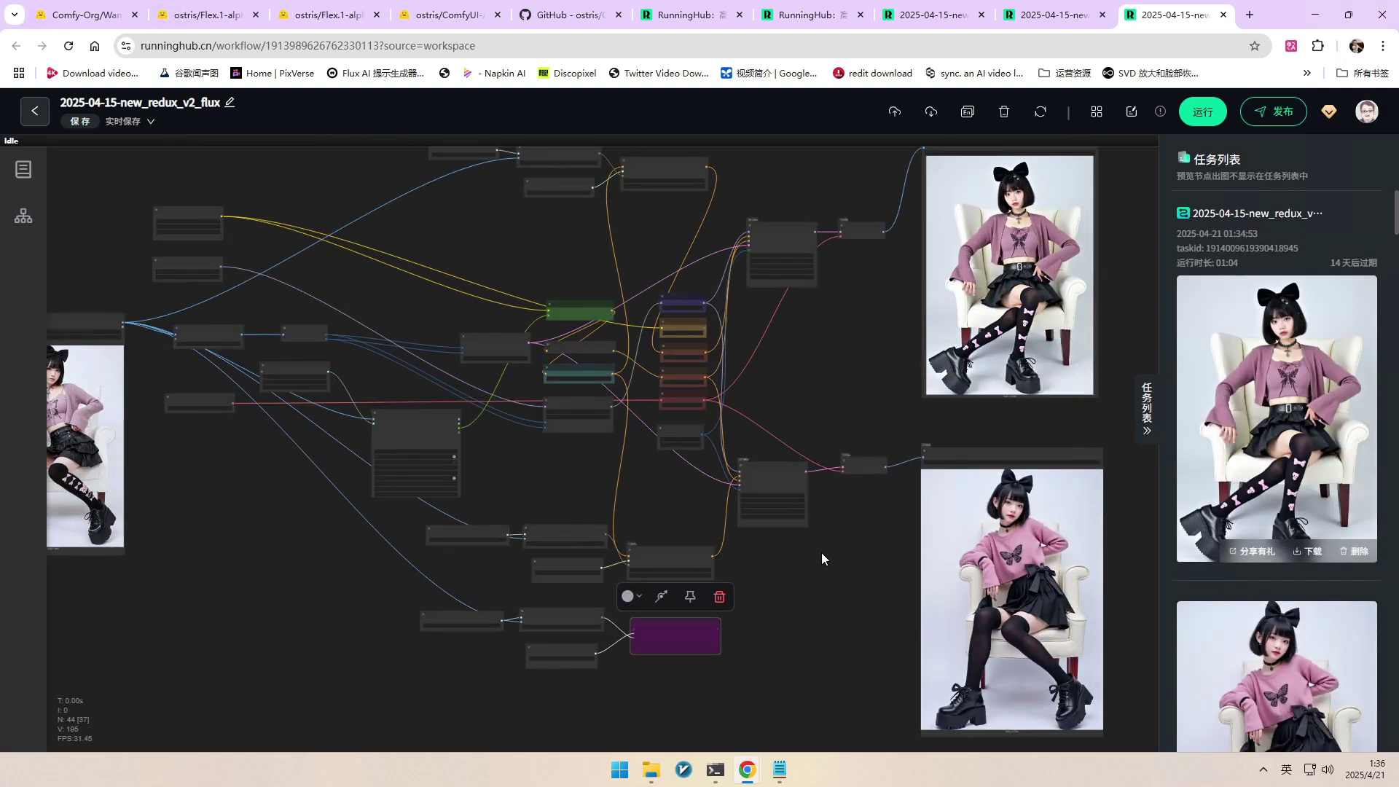
Turn off bypass on the purple Apply Style Model node in the lowest branch and check the nodes connected to it
left_click_drag(803, 564, 700, 566)
scroll(891, 516, "up", 1)
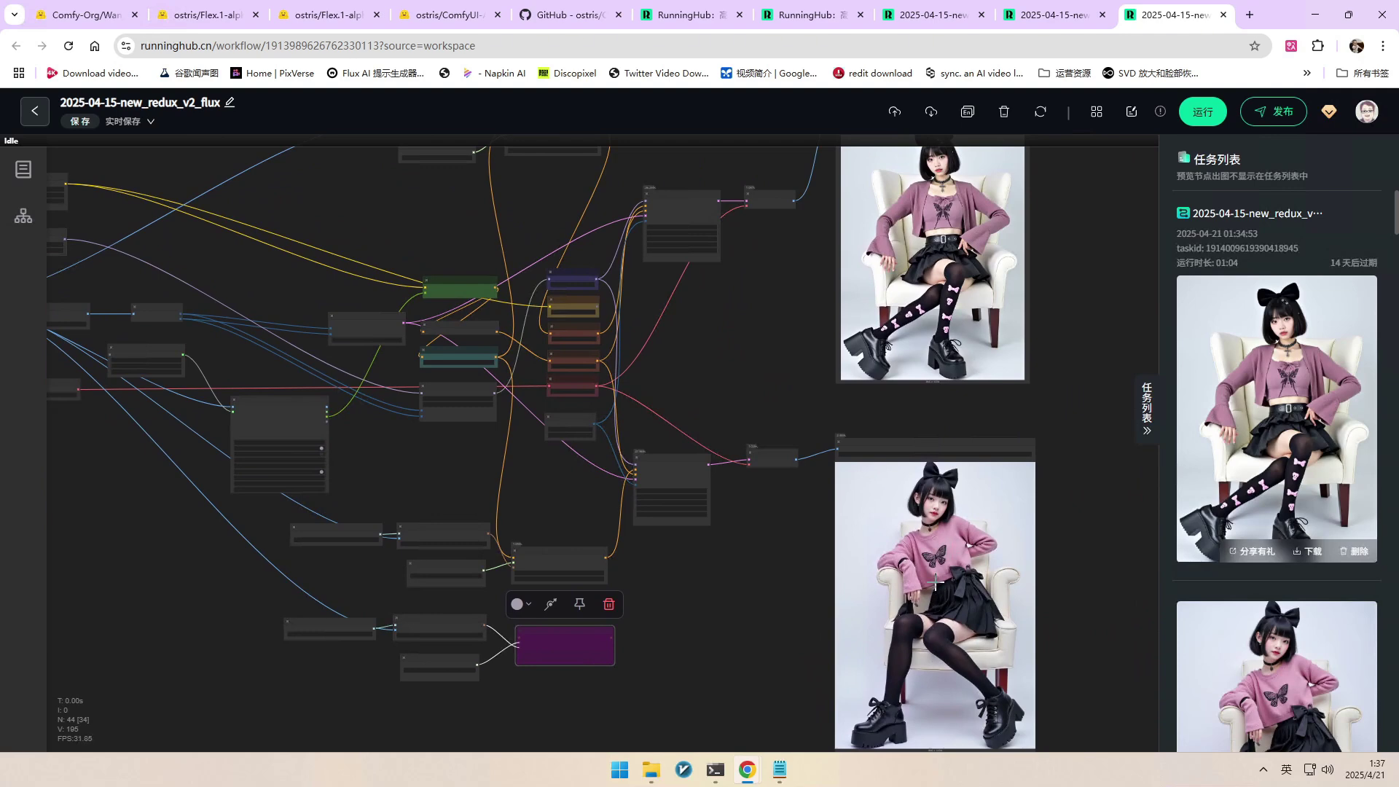
scroll(816, 519, "up", 5)
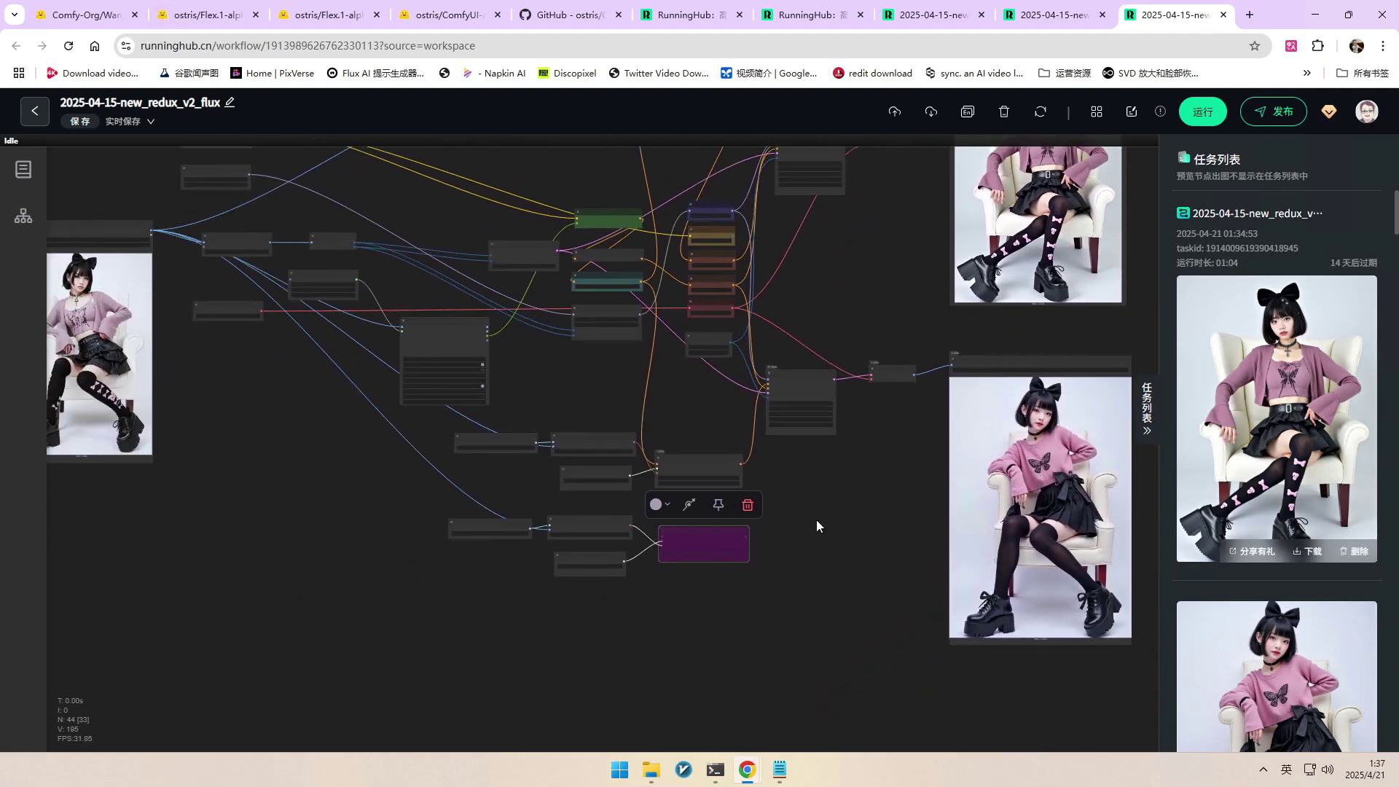
left_click_drag(744, 521, 897, 505)
right_click(714, 541)
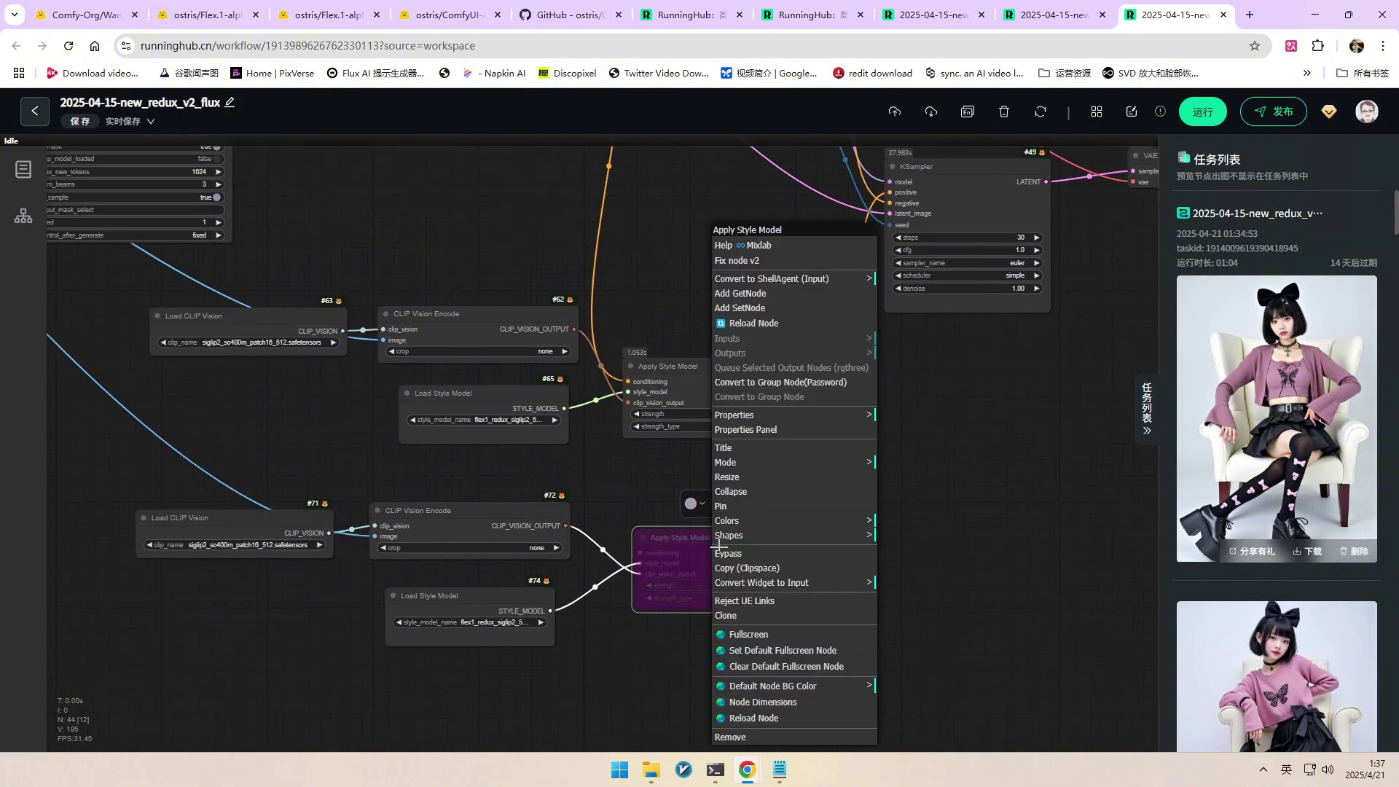
left_click(728, 553)
left_click_drag(117, 578, 287, 493)
scroll(287, 494, "up", 5)
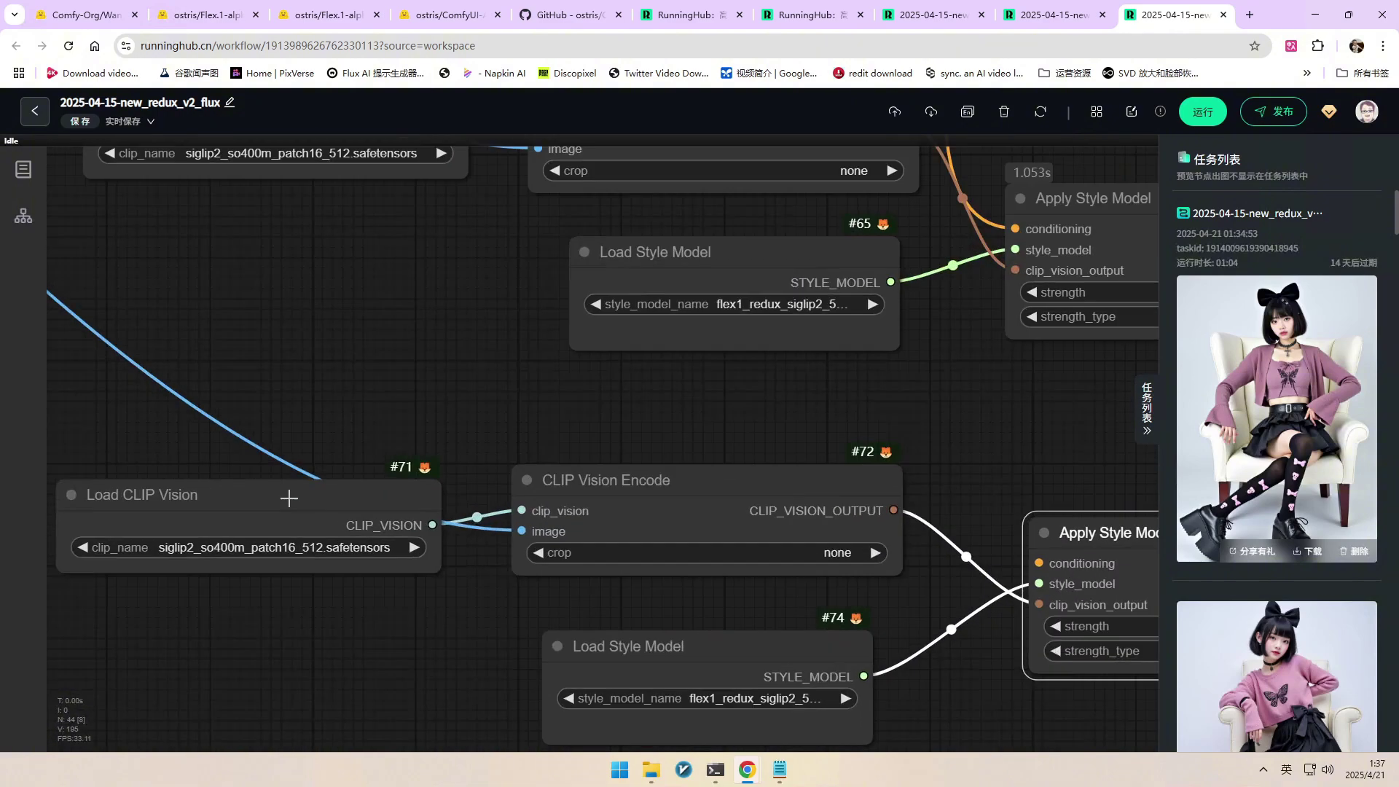
left_click_drag(398, 404, 295, 419)
left_click_drag(780, 486, 796, 497)
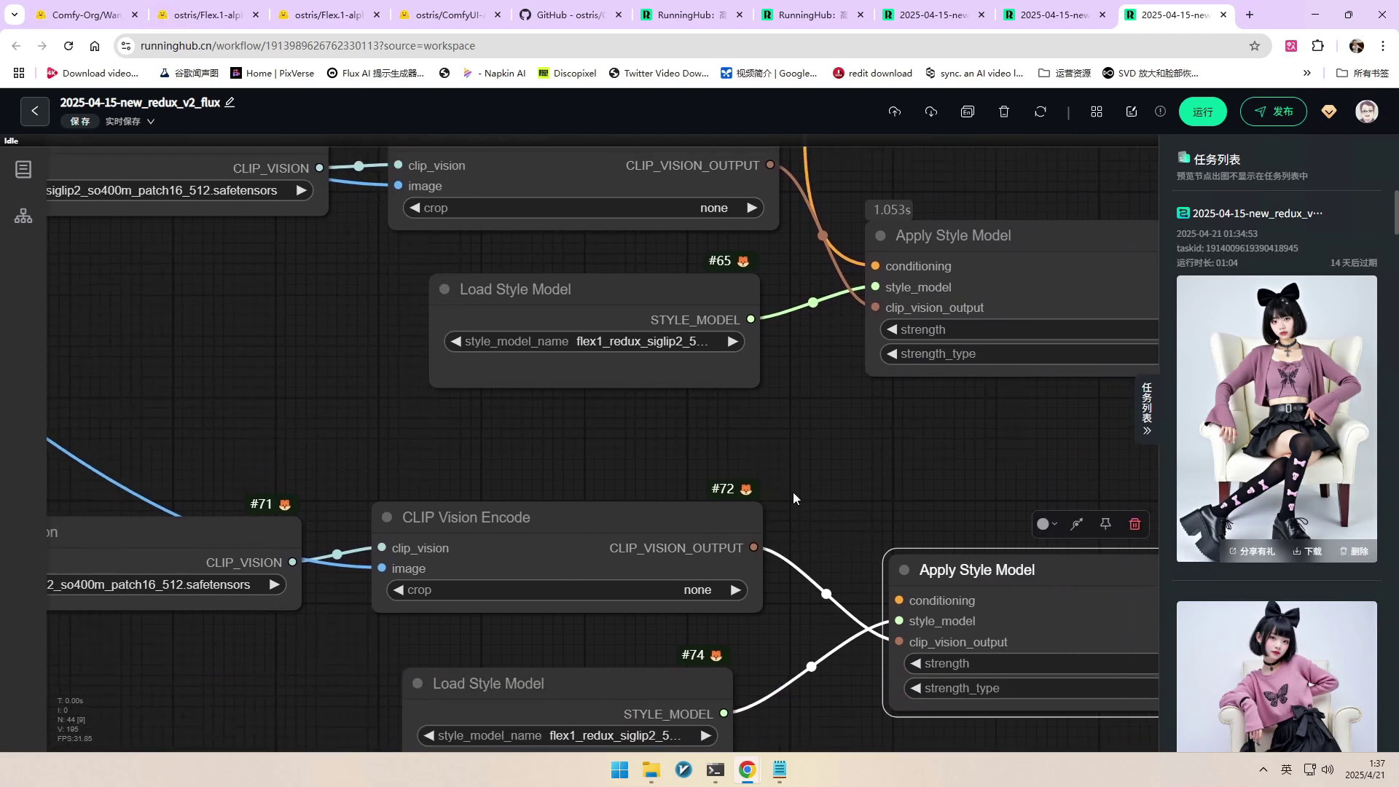
scroll(597, 510, "down", 4)
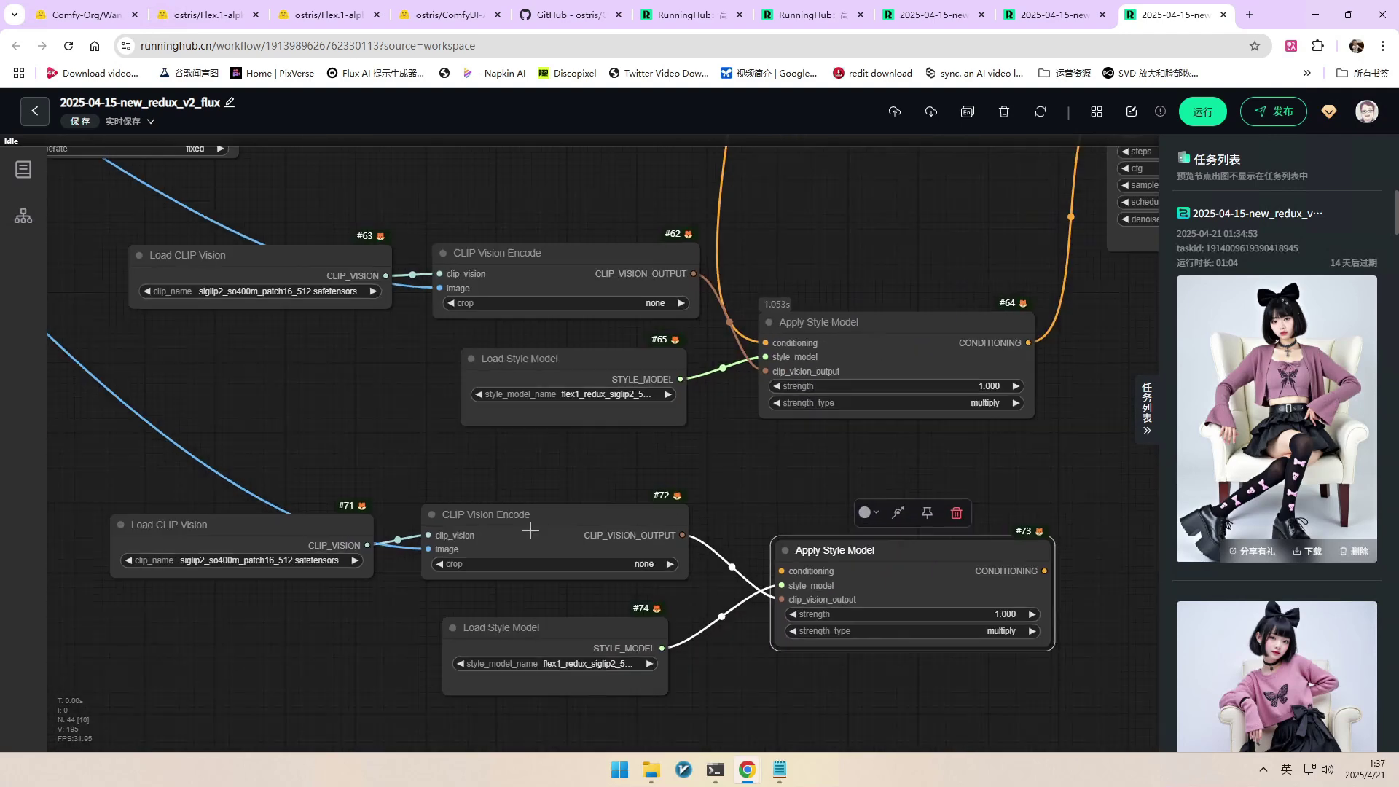
Delete the lowest branch's Load CLIP Vision, CLIP Vision Encode, Load Style Model and Apply Style Model nodes
left_click(321, 535)
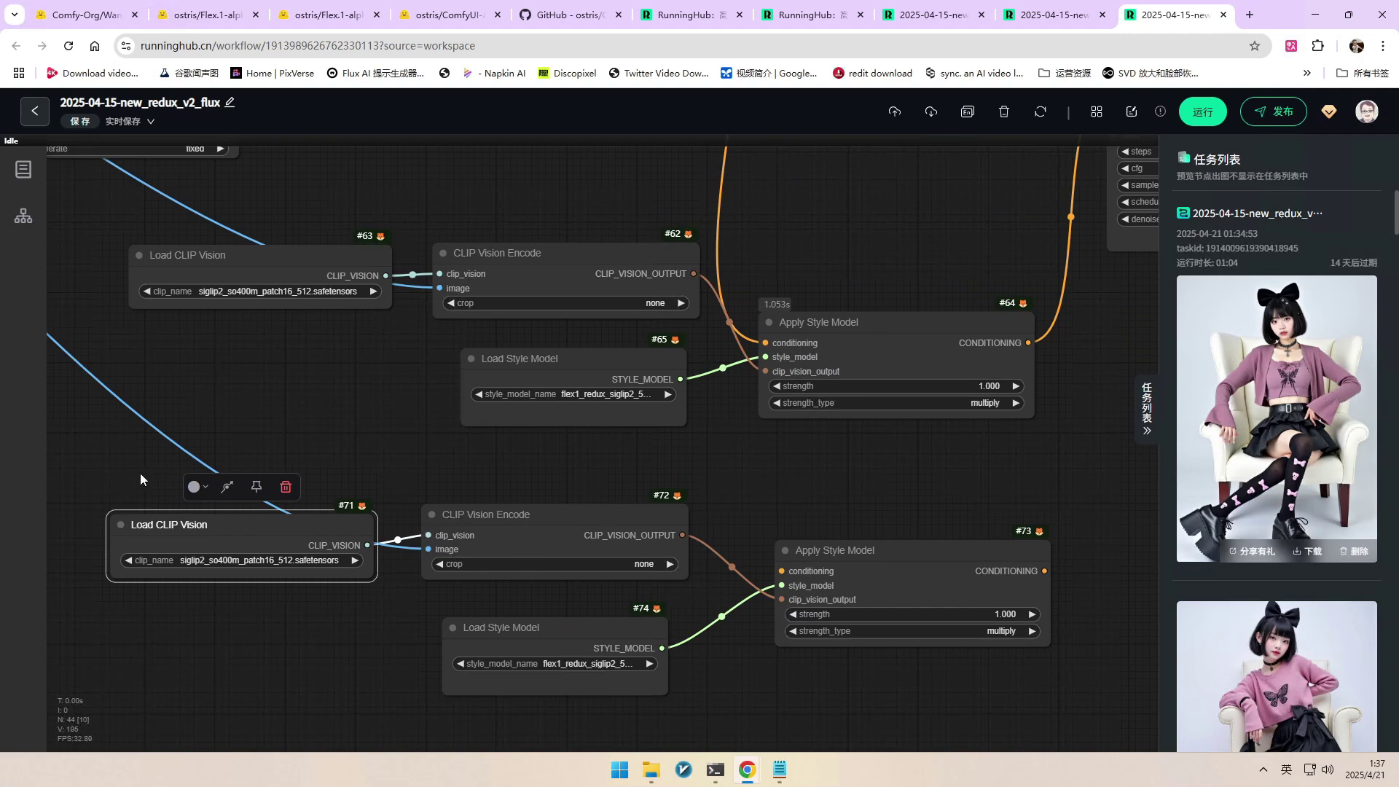
left_click_drag(114, 472, 994, 693)
key("Delete")
Duplicate the remaining SigLIP2 branch's Apply Style Model node with its input links and place the copy below the original
left_click(886, 420)
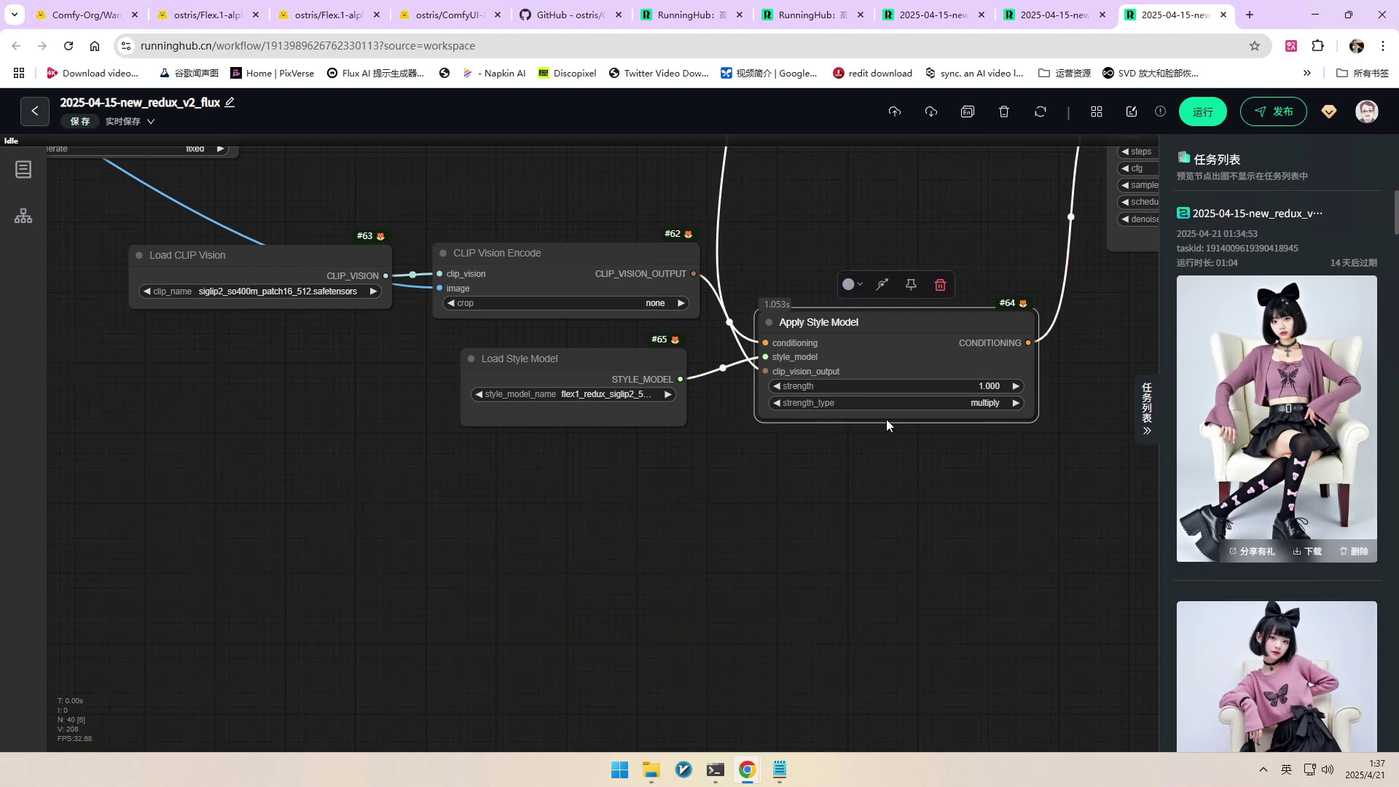
key("ctrl+c")
key("ctrl+shift+v")
left_click_drag(983, 426, 902, 477)
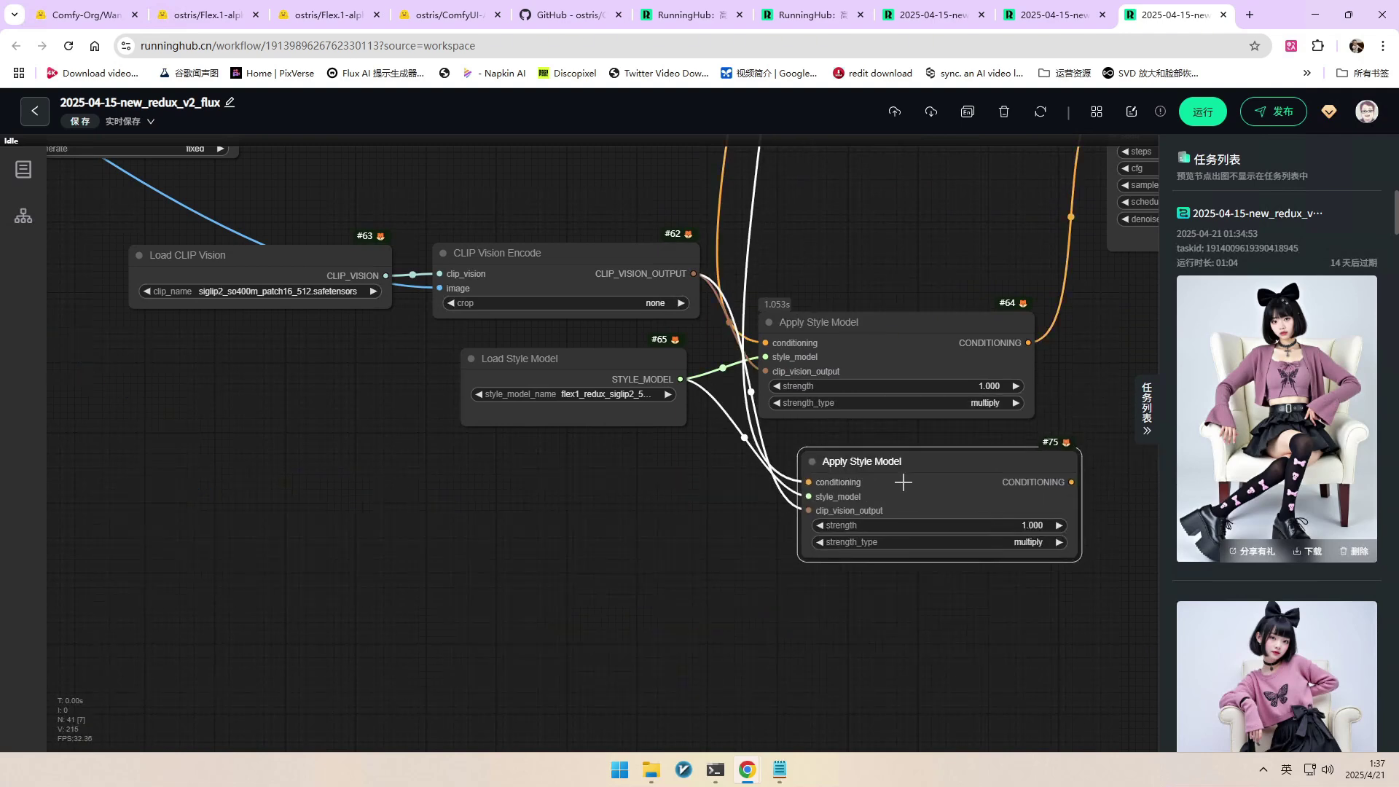
Chain the original Apply Style Model's conditioning output through the copy into the lower KSampler's positive input, and run the workflow
left_click_drag(955, 384, 764, 515)
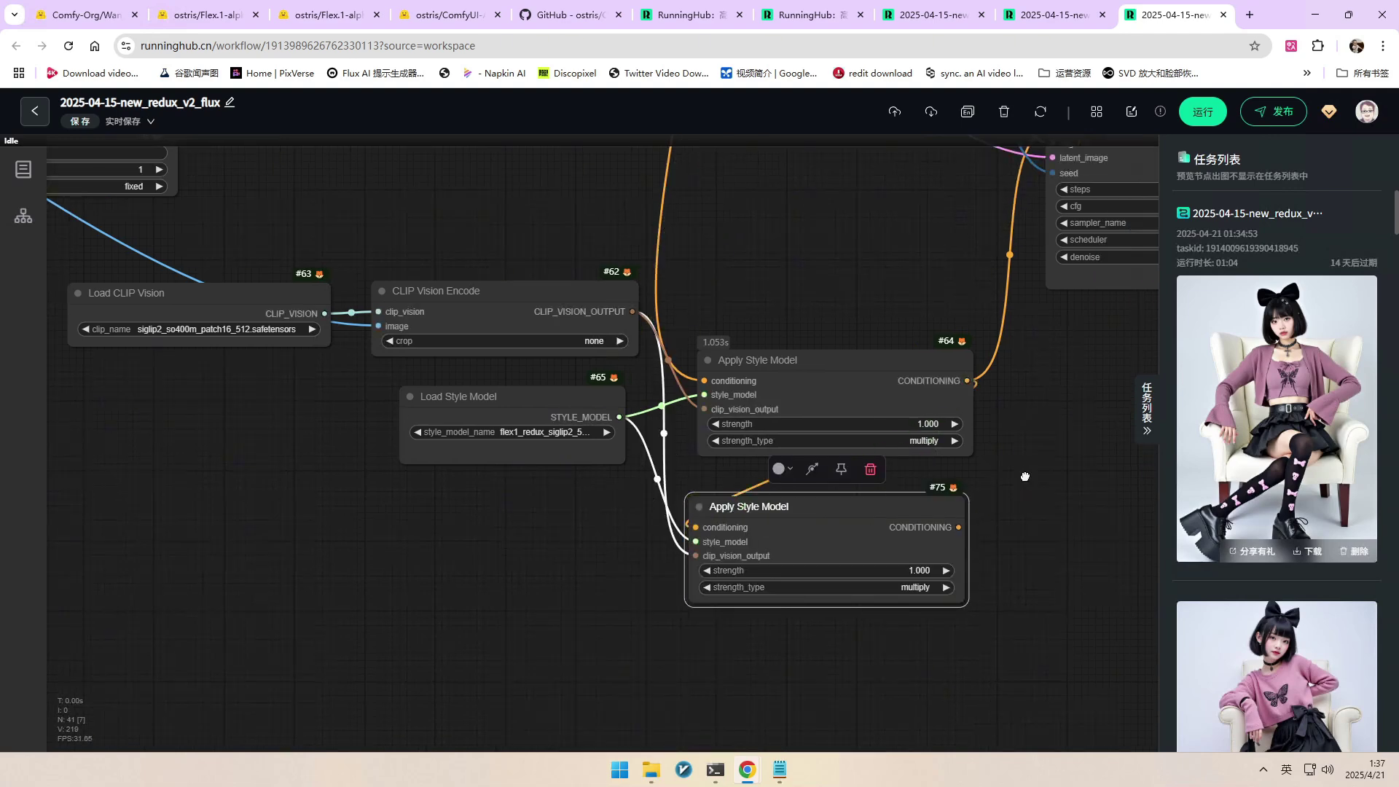
left_click_drag(1025, 474, 945, 471)
scroll(768, 481, "down", 2)
left_click_drag(857, 521, 756, 273)
scroll(811, 487, "up", 6)
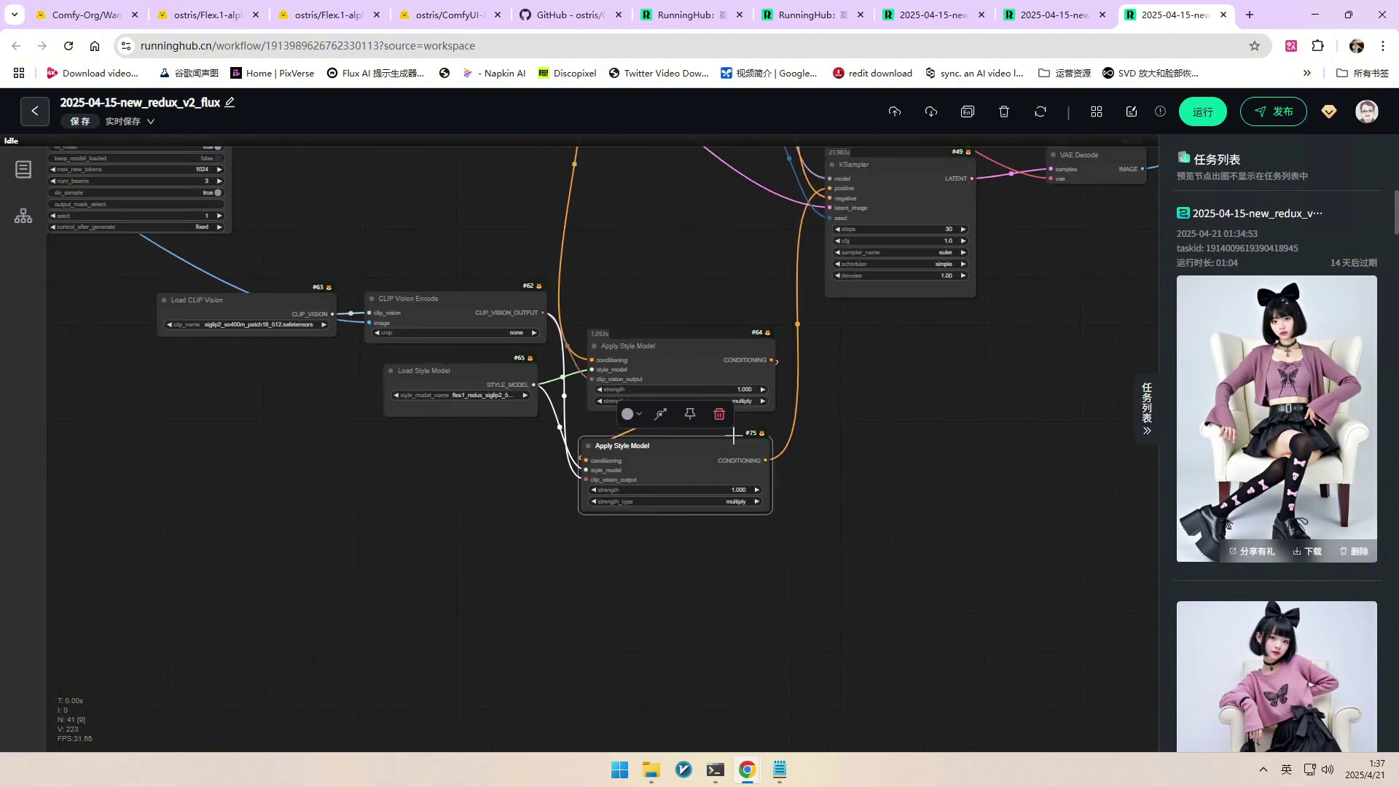
scroll(895, 494, "down", 7)
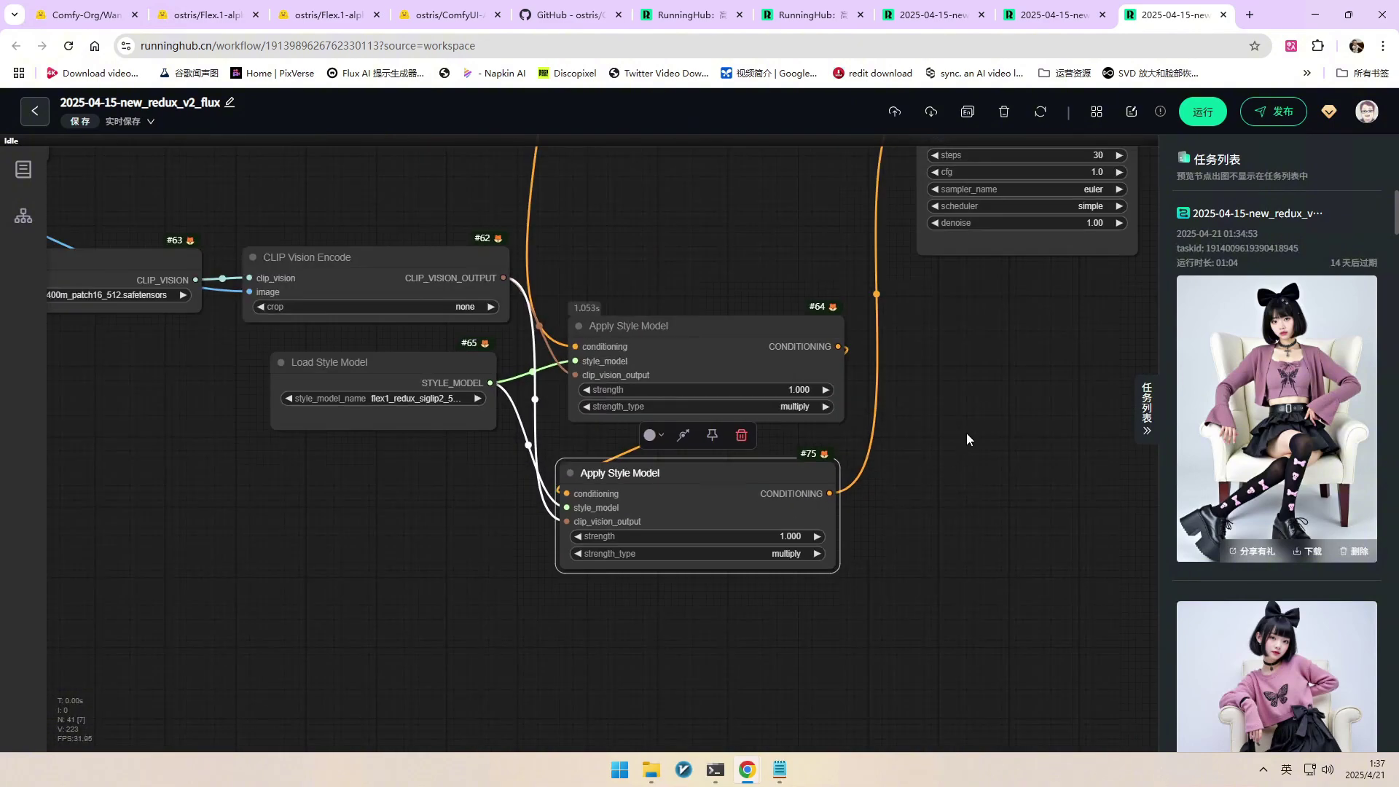
left_click_drag(897, 494, 873, 500)
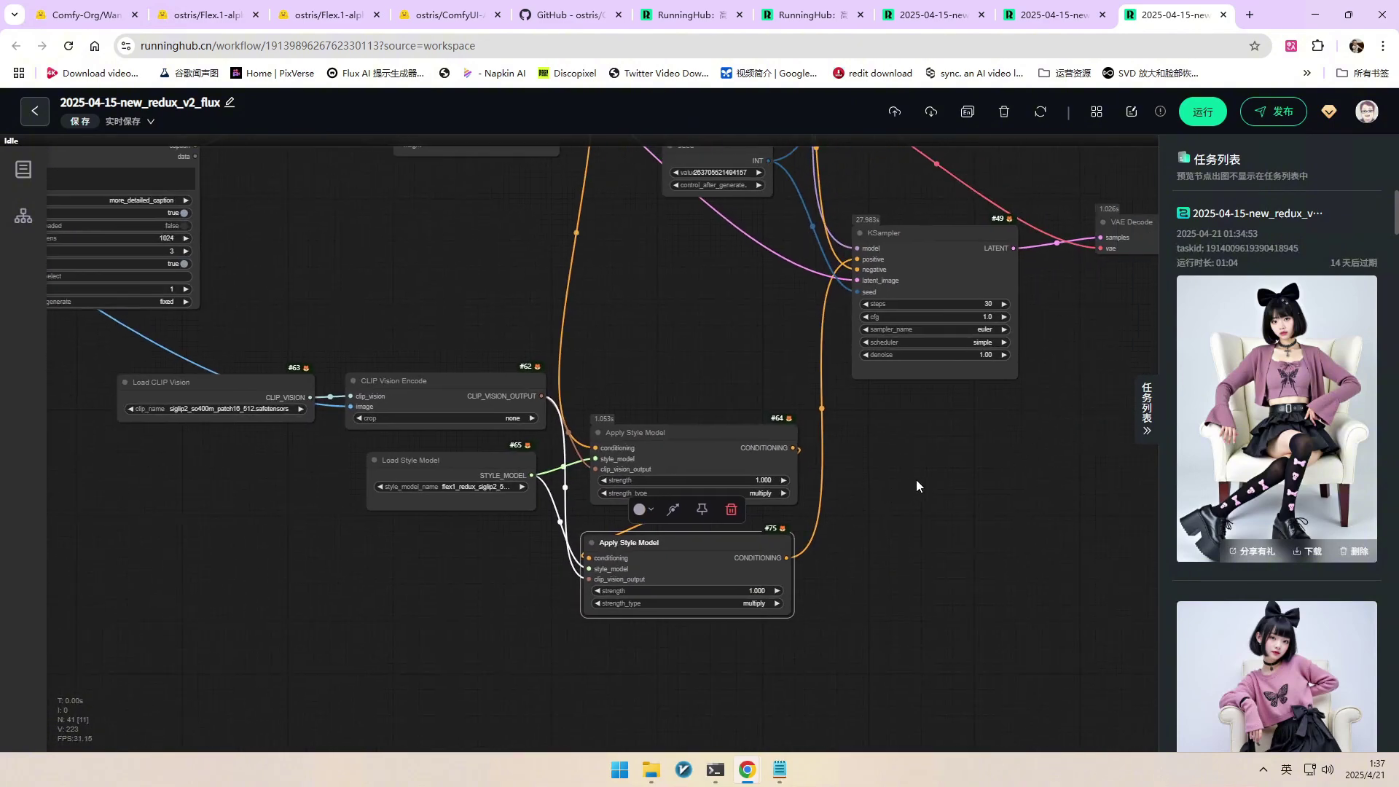
left_click_drag(964, 468, 927, 436)
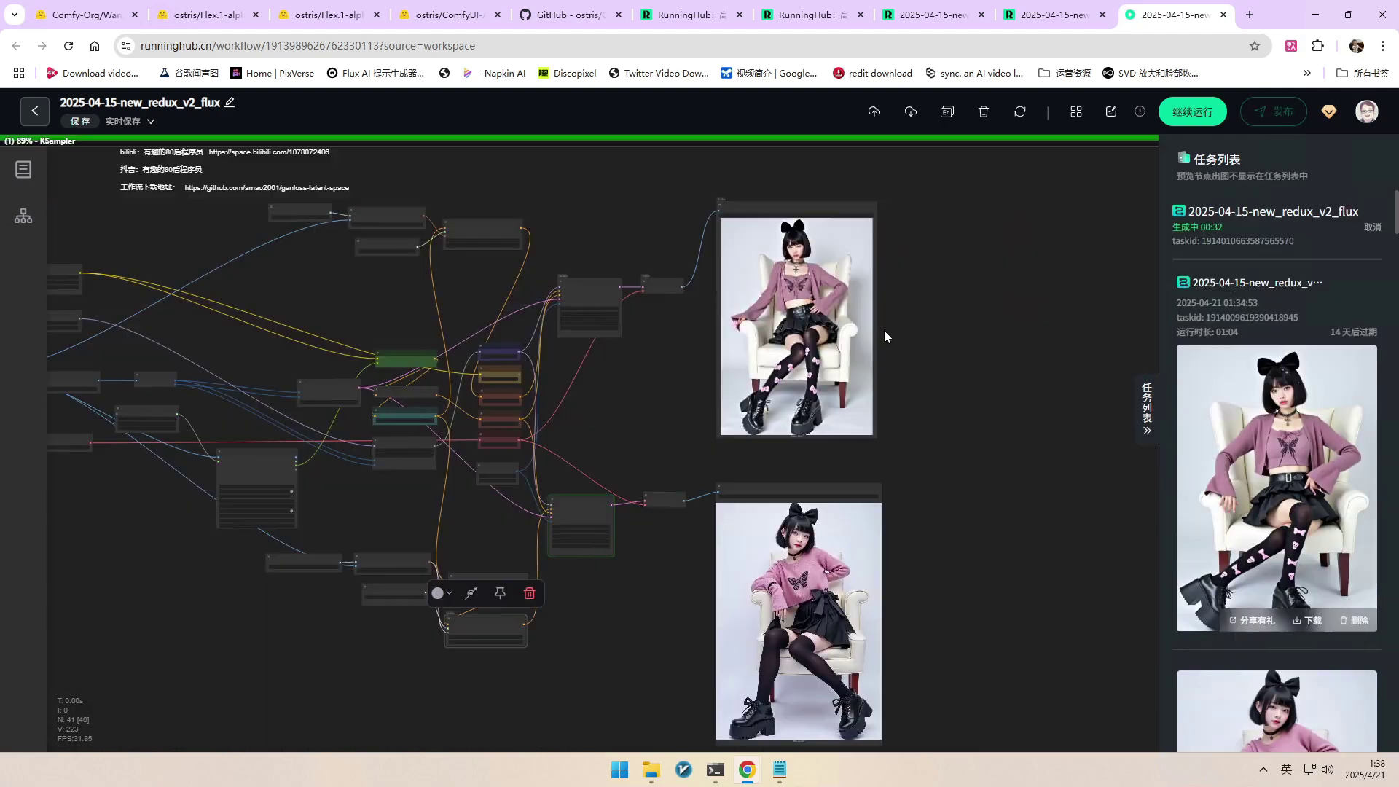
Compare the upper and lower output images while the workflow runs
scroll(884, 330, "up", 5)
scroll(923, 331, "down", 5)
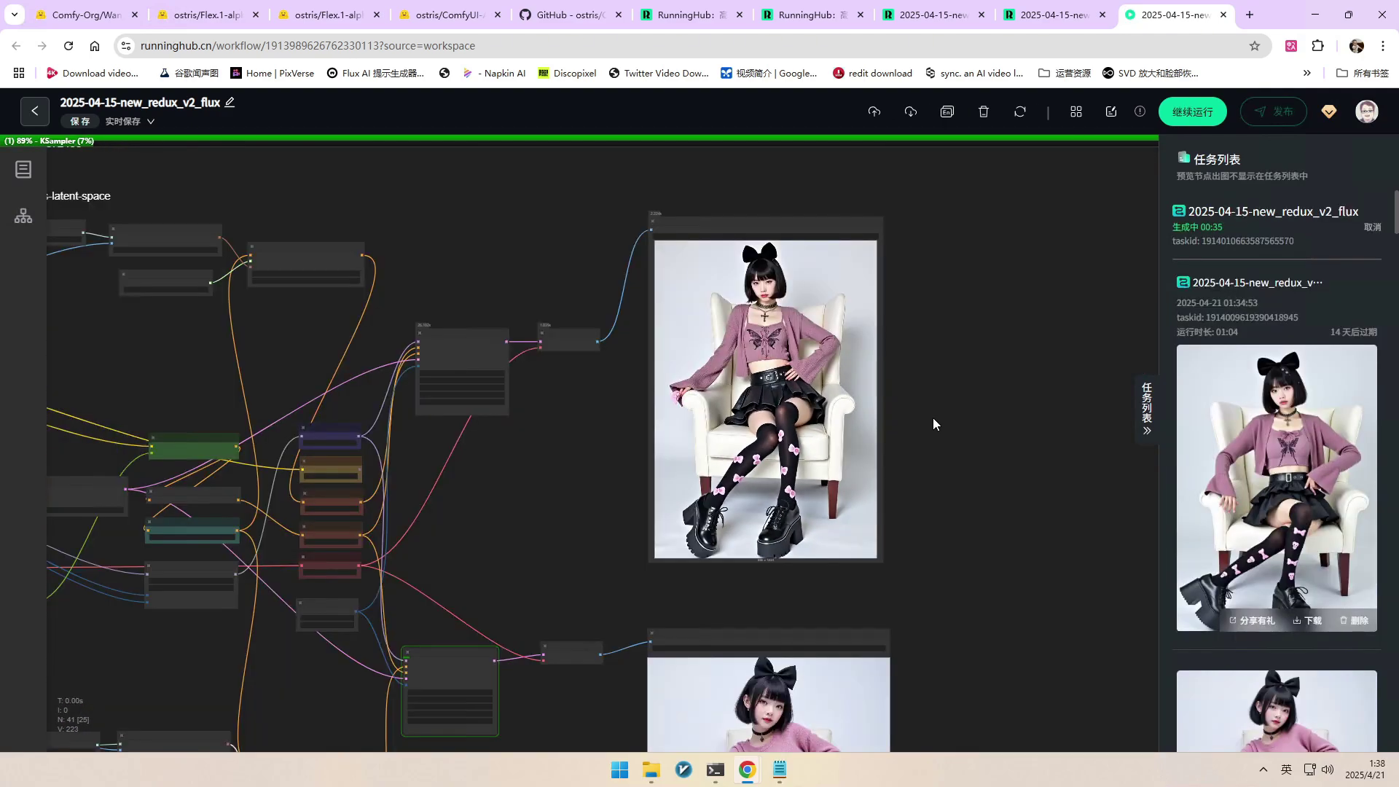
left_click_drag(939, 463, 978, 370)
scroll(980, 368, "down", 2)
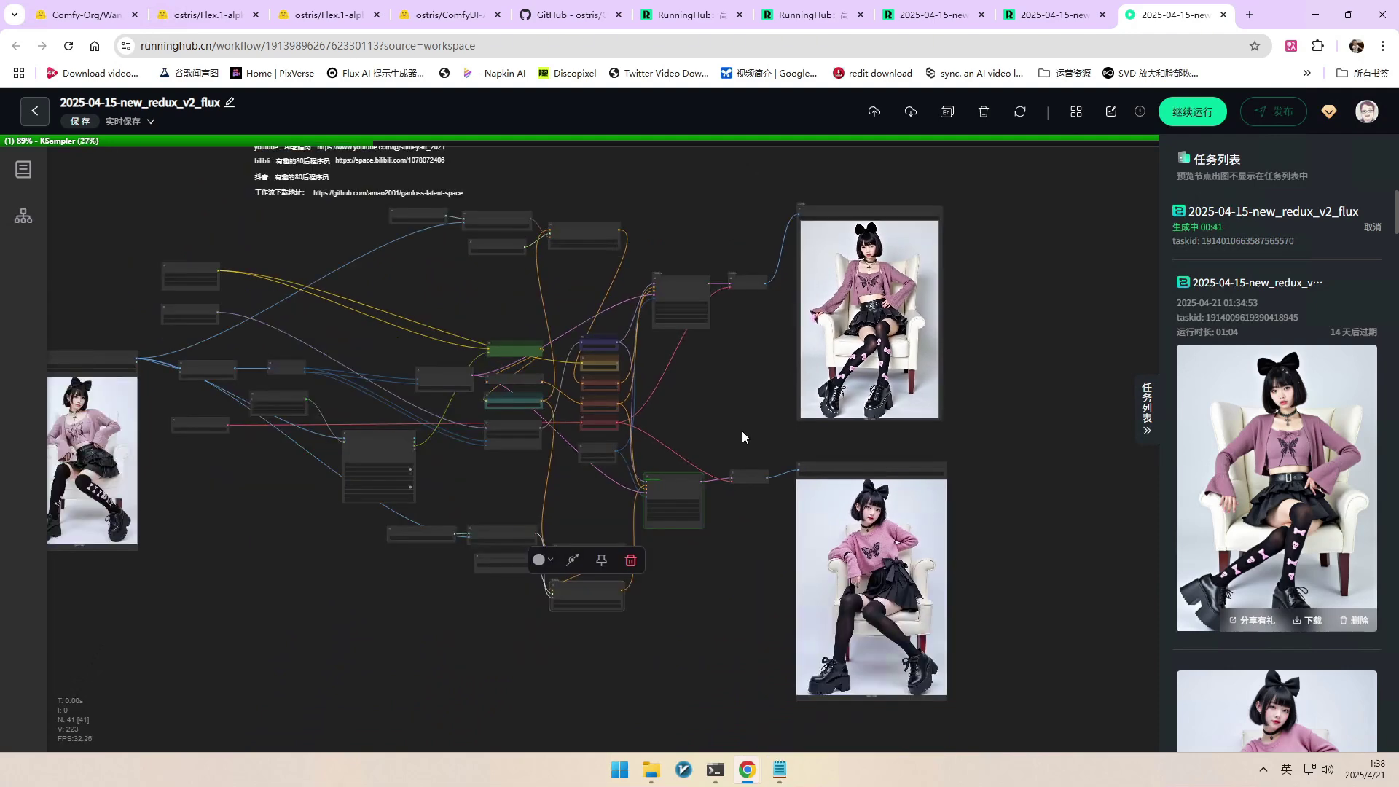
Inspect the clothing details in the newly generated lower output, compared with the reference and upper images
scroll(948, 518, "up", 4)
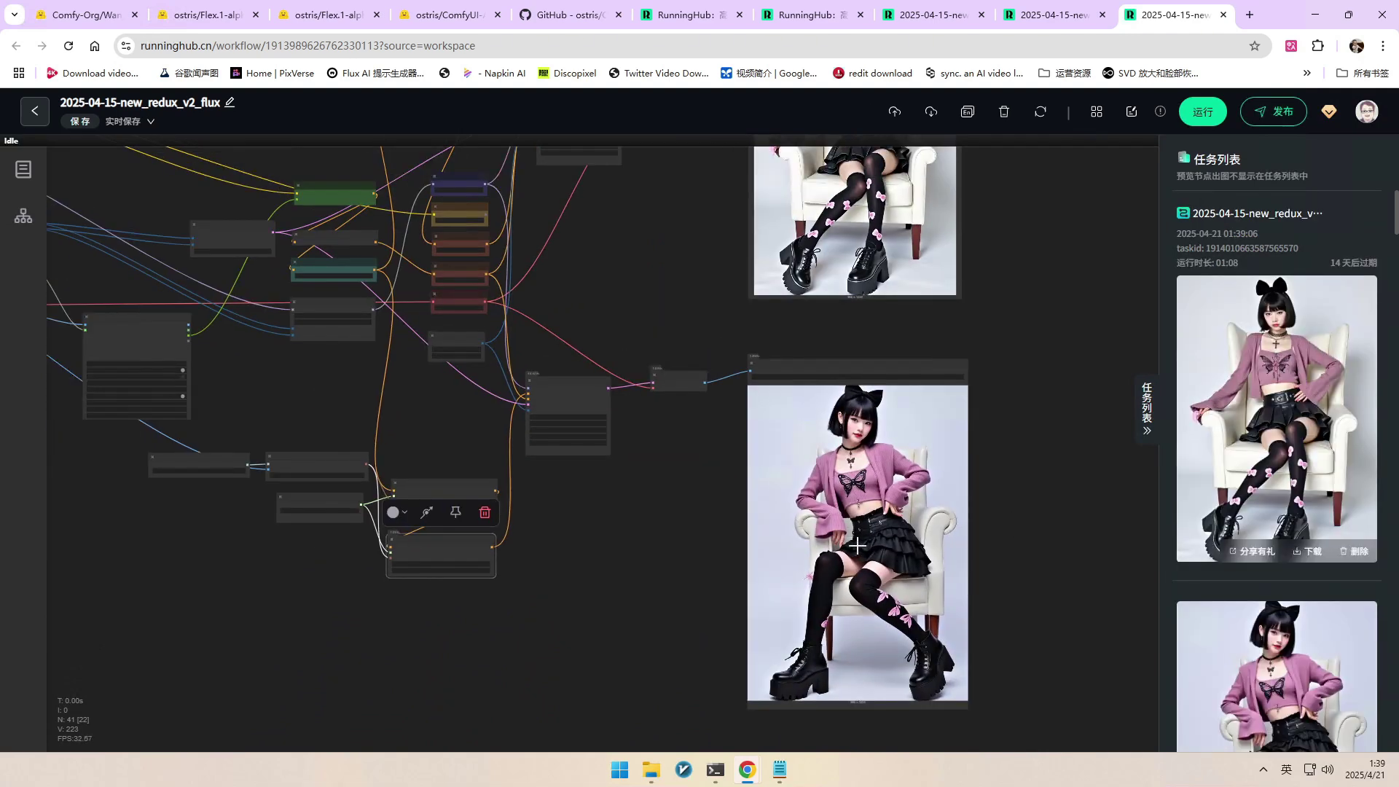
scroll(902, 515, "up", 3)
scroll(897, 513, "down", 6)
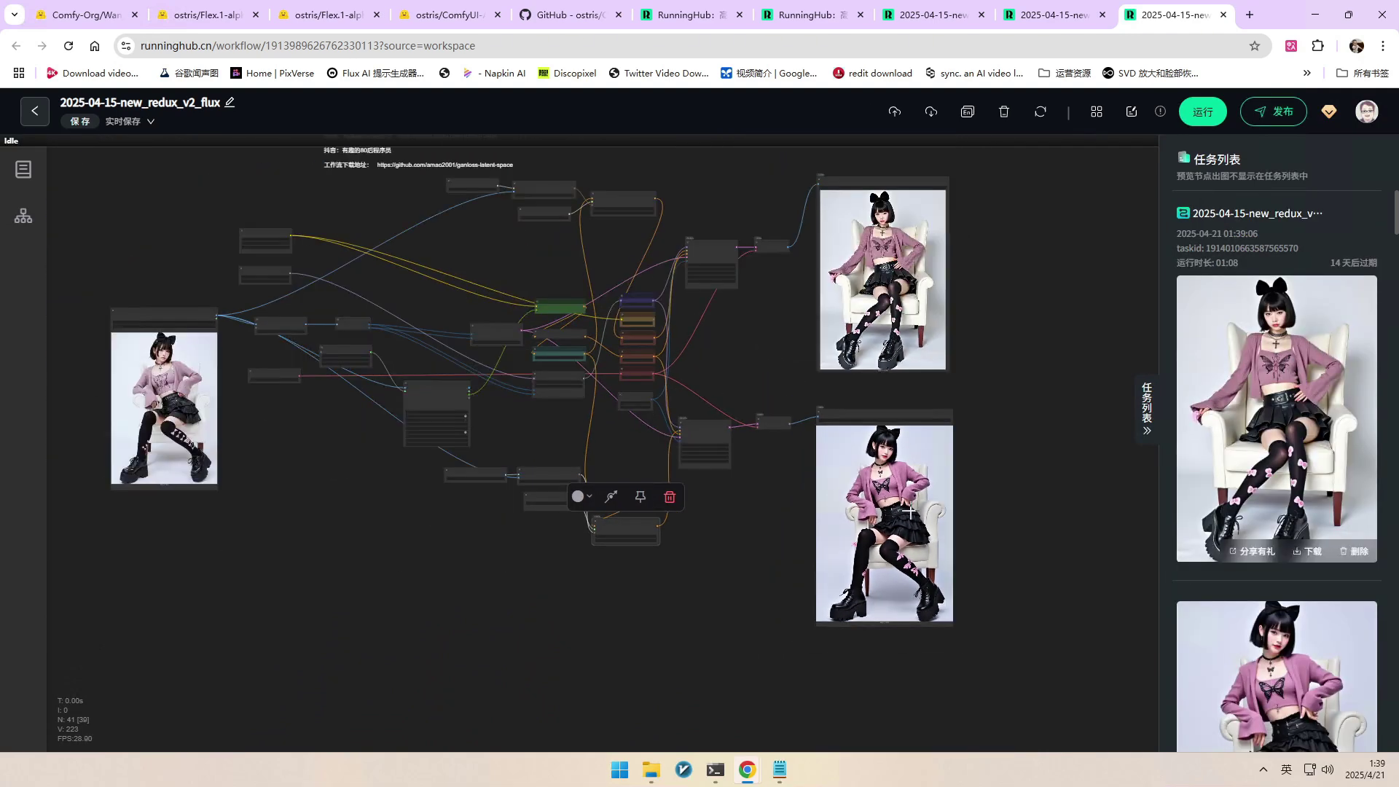
scroll(787, 503, "up", 1)
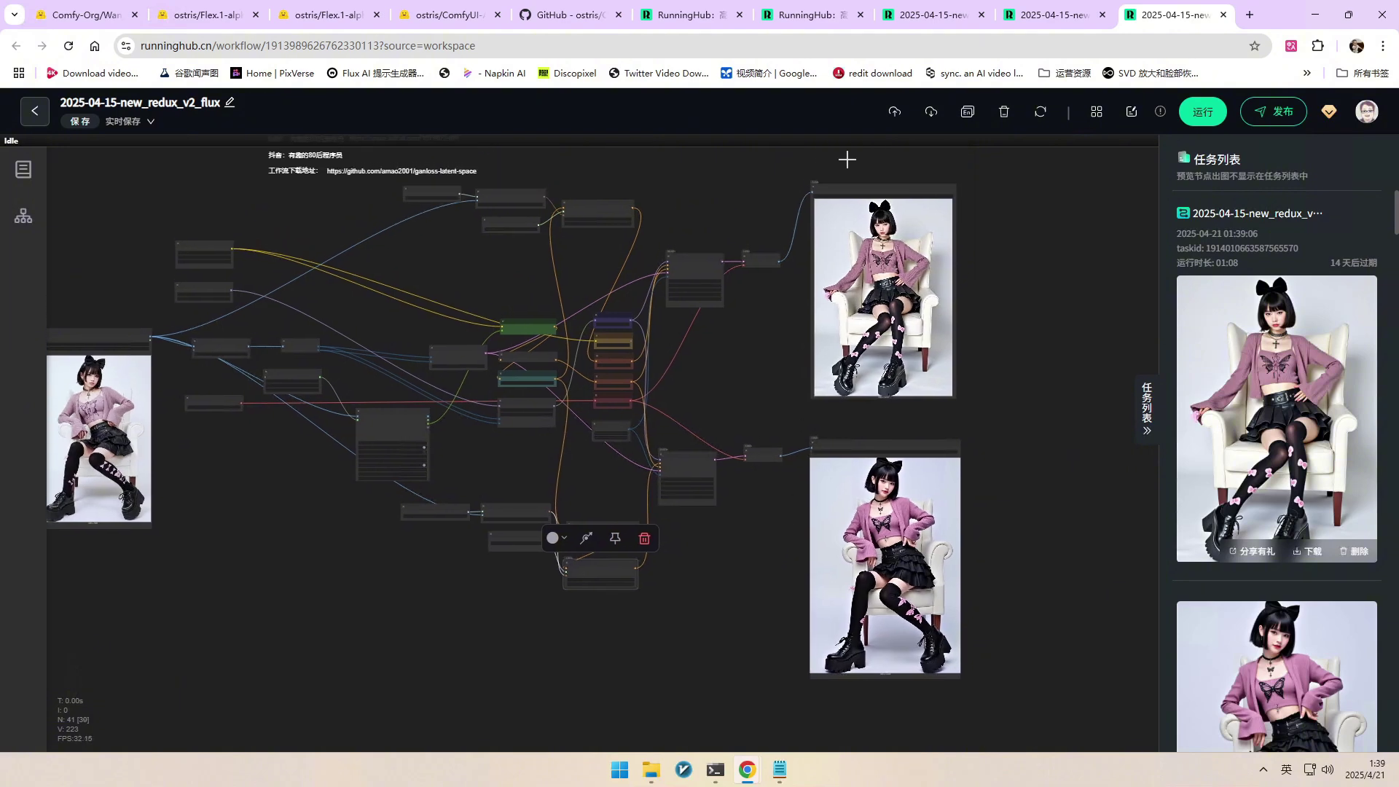
Switch to the 2025-04-15-new_redux_v2 workflow and examine its lower output image up close
left_click(924, 14)
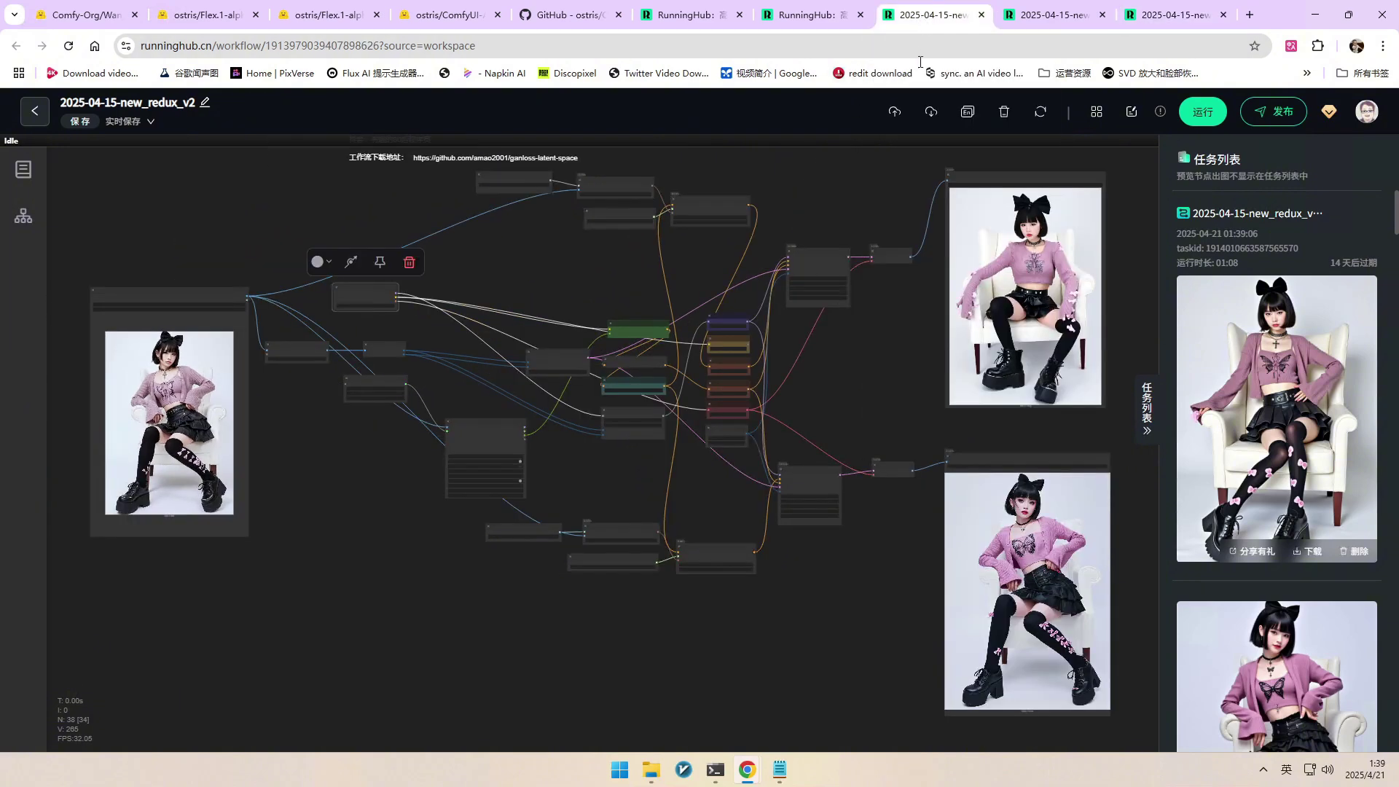
scroll(908, 412, "up", 4)
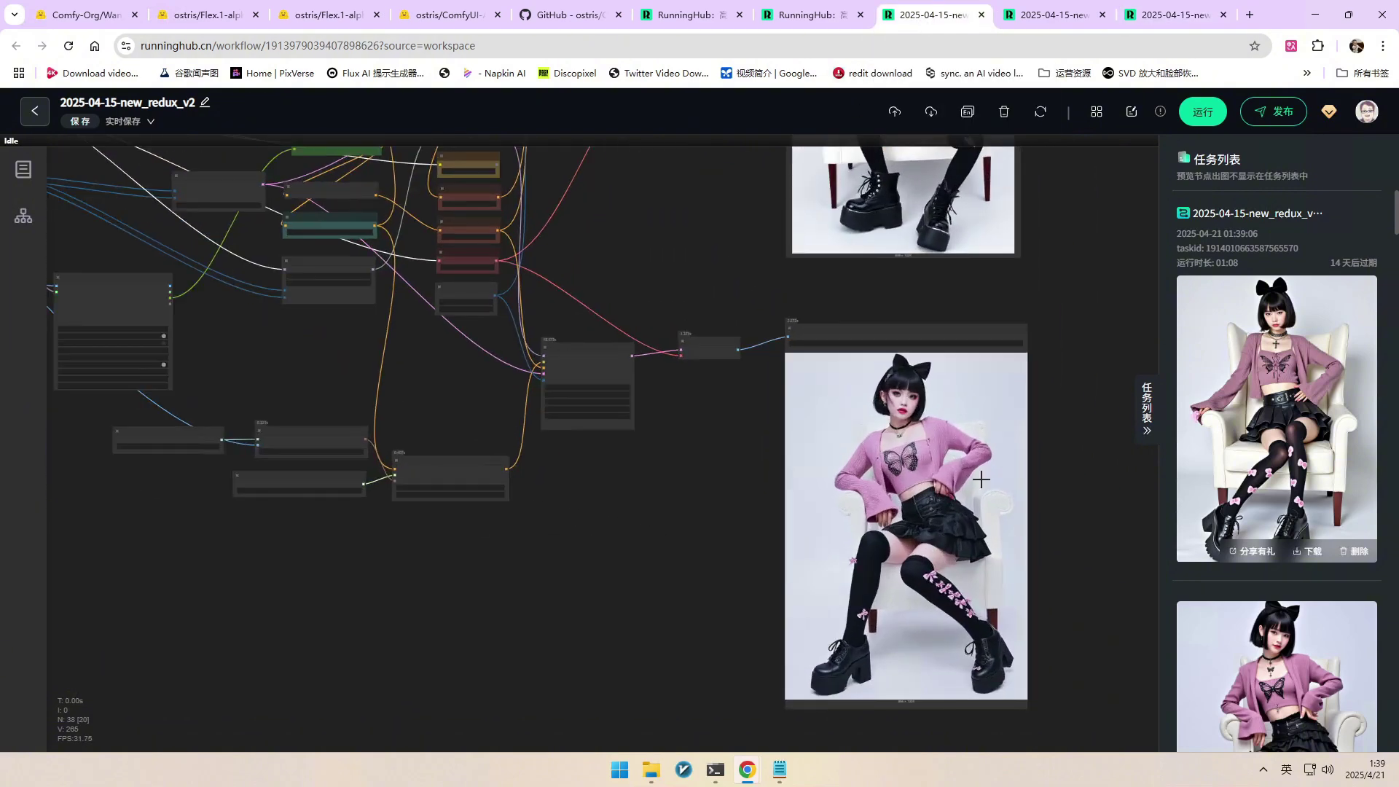
scroll(952, 532, "up", 4)
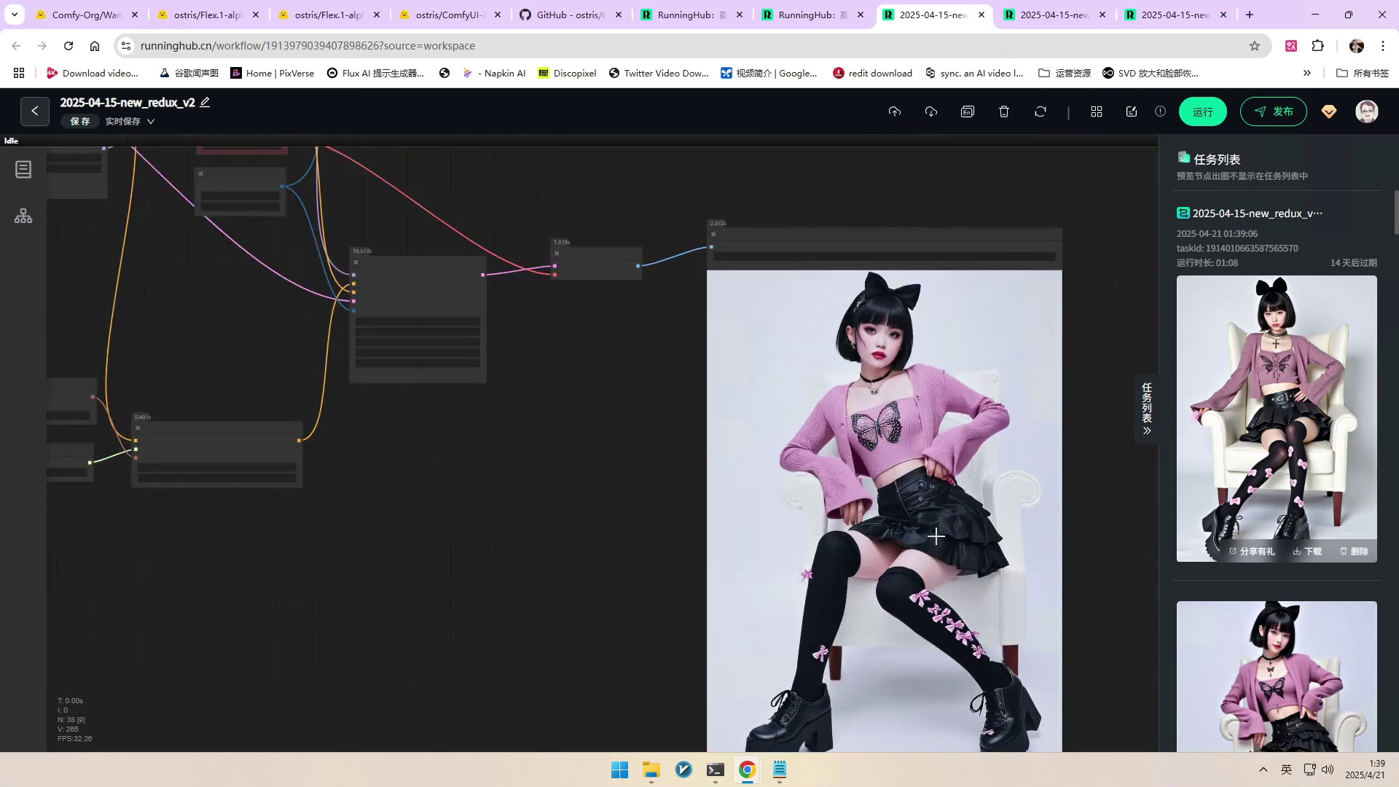
Return to the 2025-04-15-new_redux_v2_flux workflow and compare its lower output with the reference picture and the upper output
left_click(1175, 15)
scroll(893, 550, "up", 5)
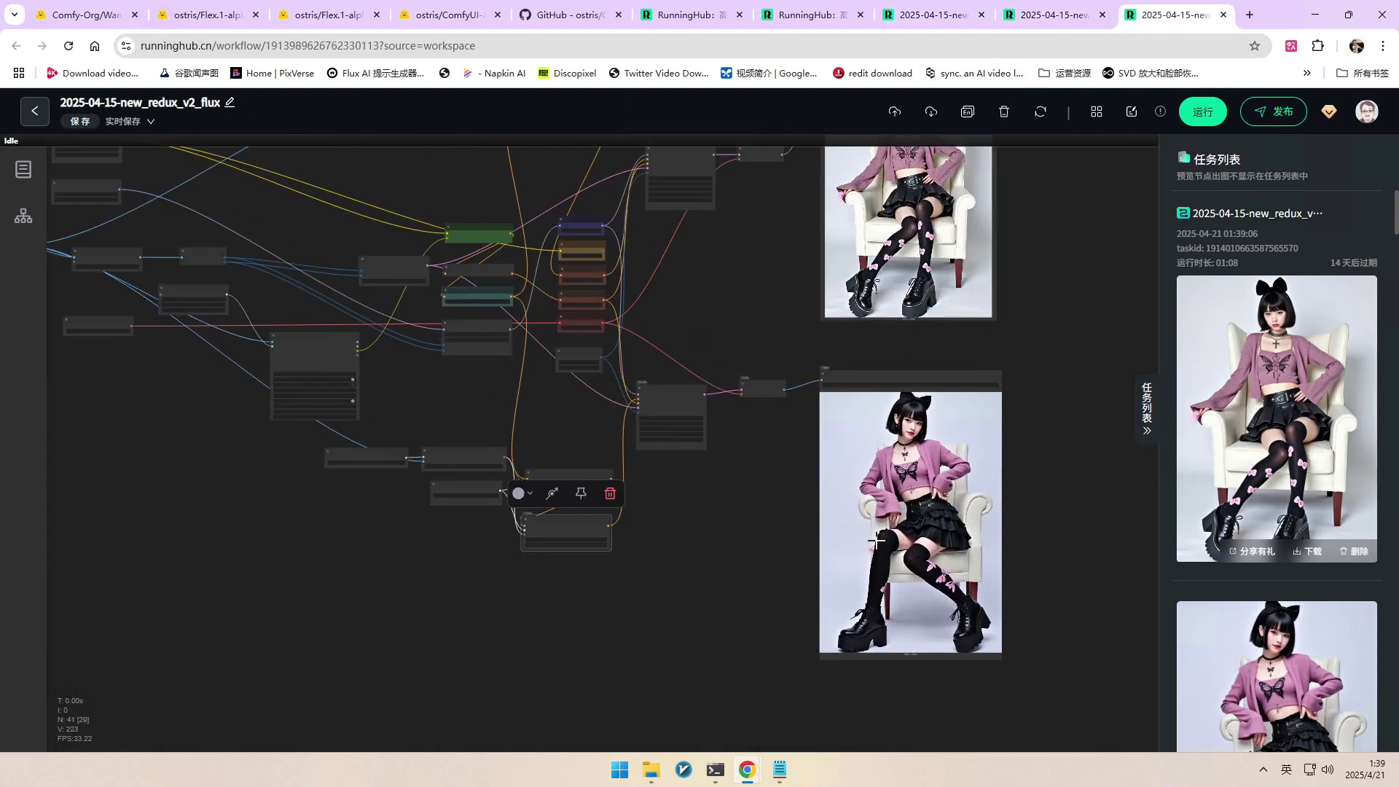
scroll(965, 506, "up", 1)
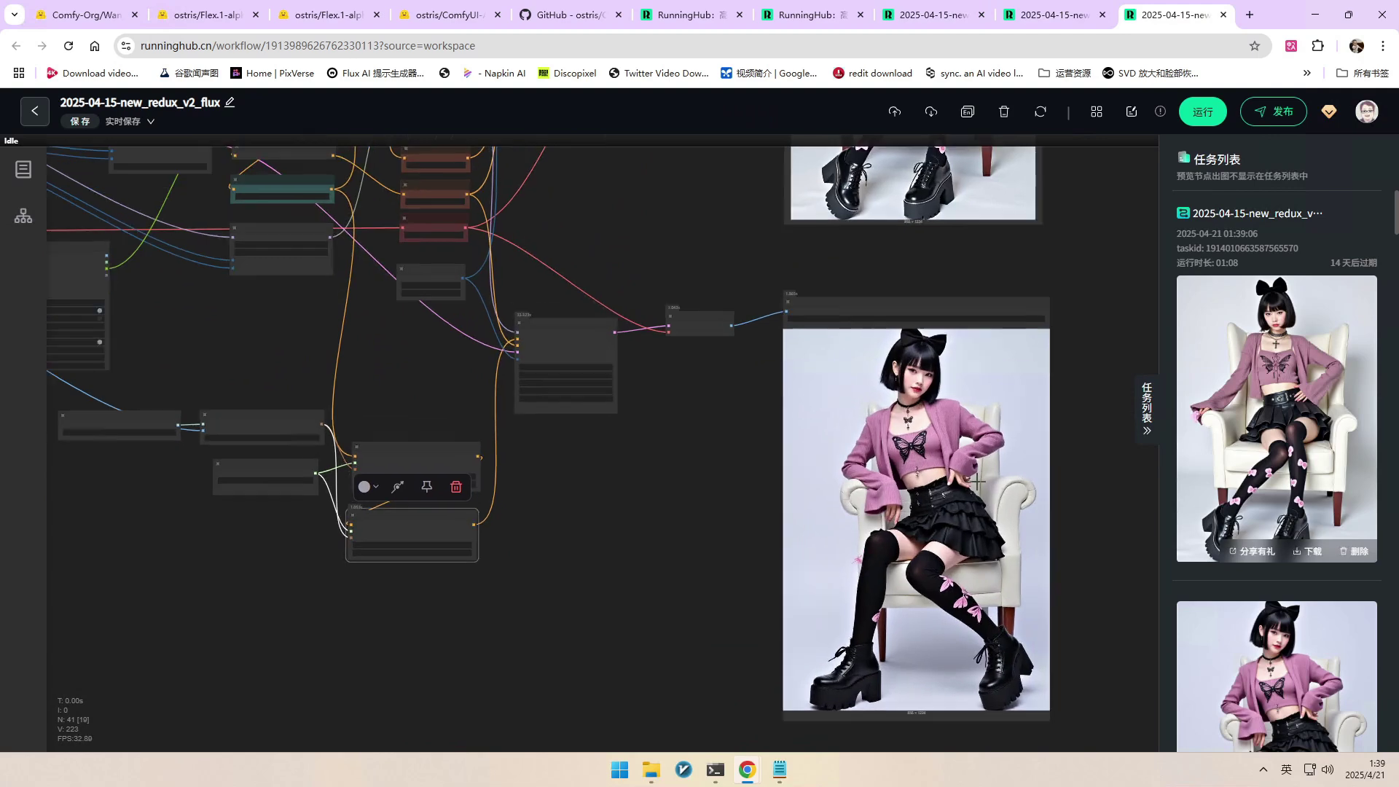
scroll(917, 493, "up", 2)
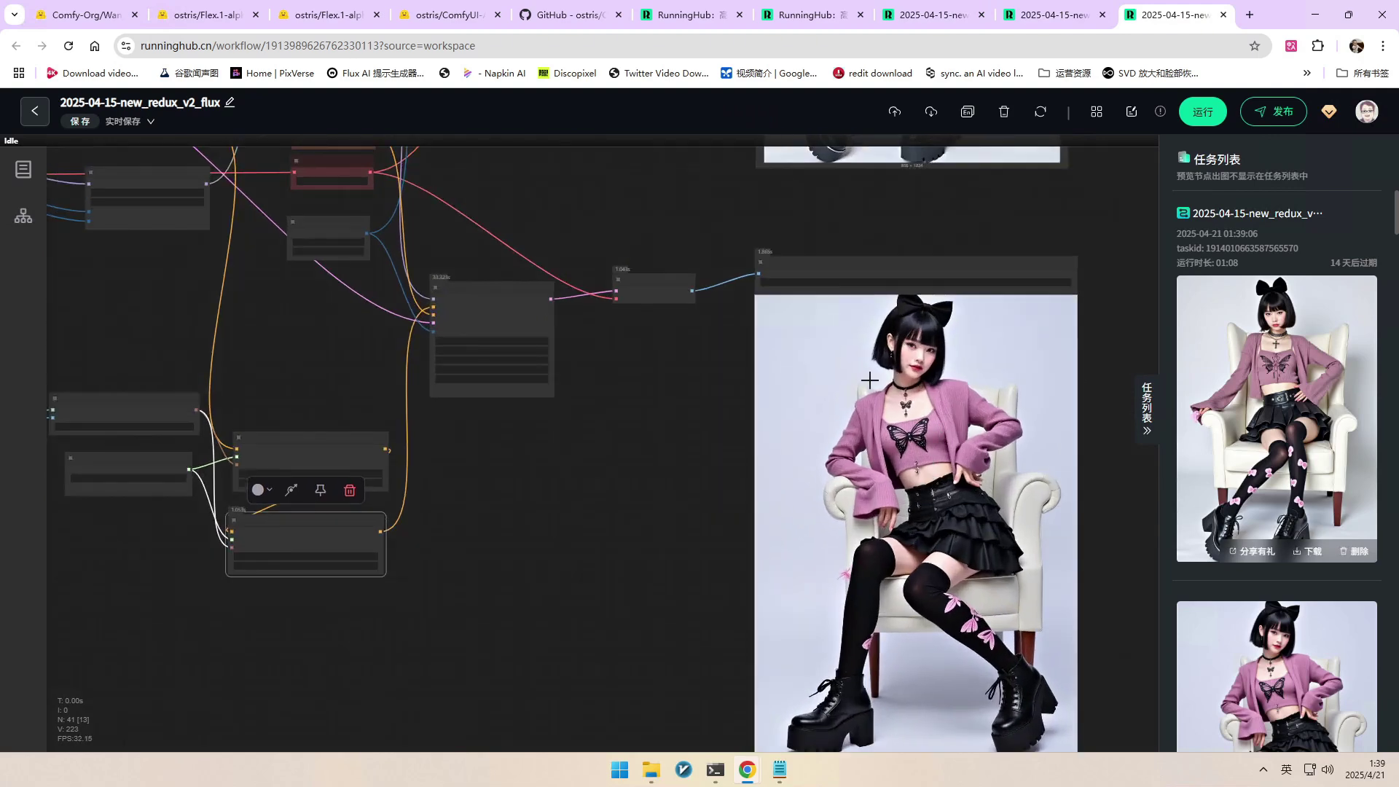
scroll(870, 379, "down", 4)
left_click_drag(779, 458, 850, 490)
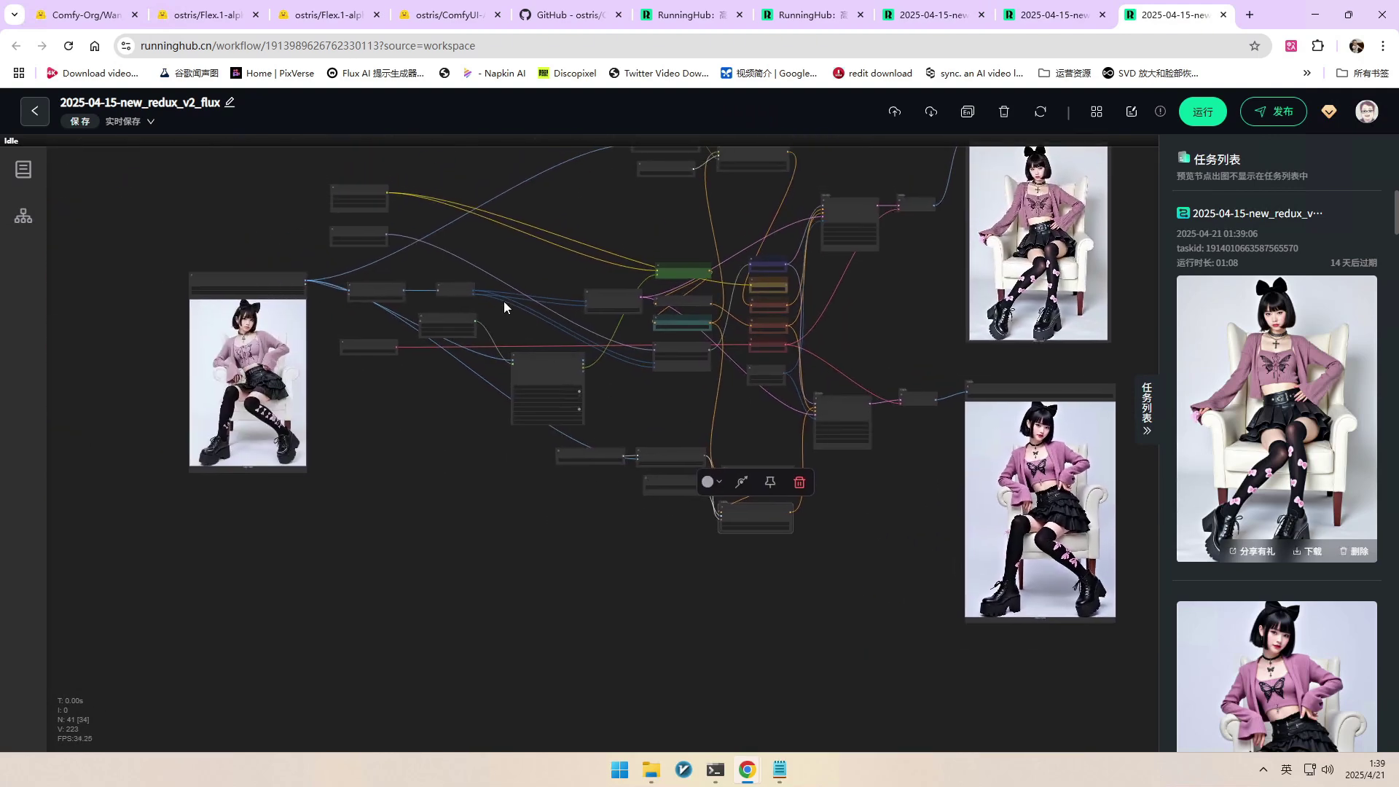
scroll(504, 301, "up", 3)
left_click_drag(544, 269, 548, 365)
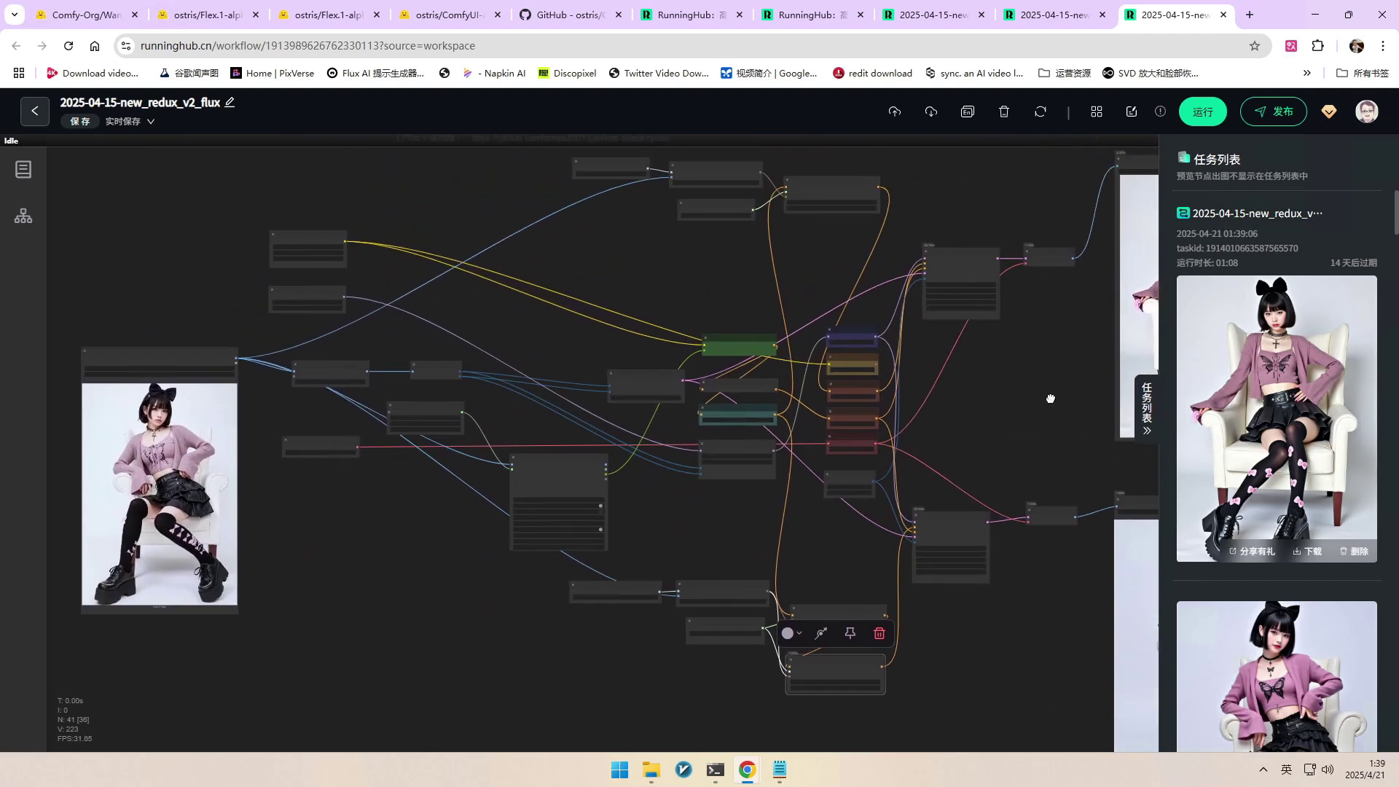
left_click_drag(1050, 399, 797, 362)
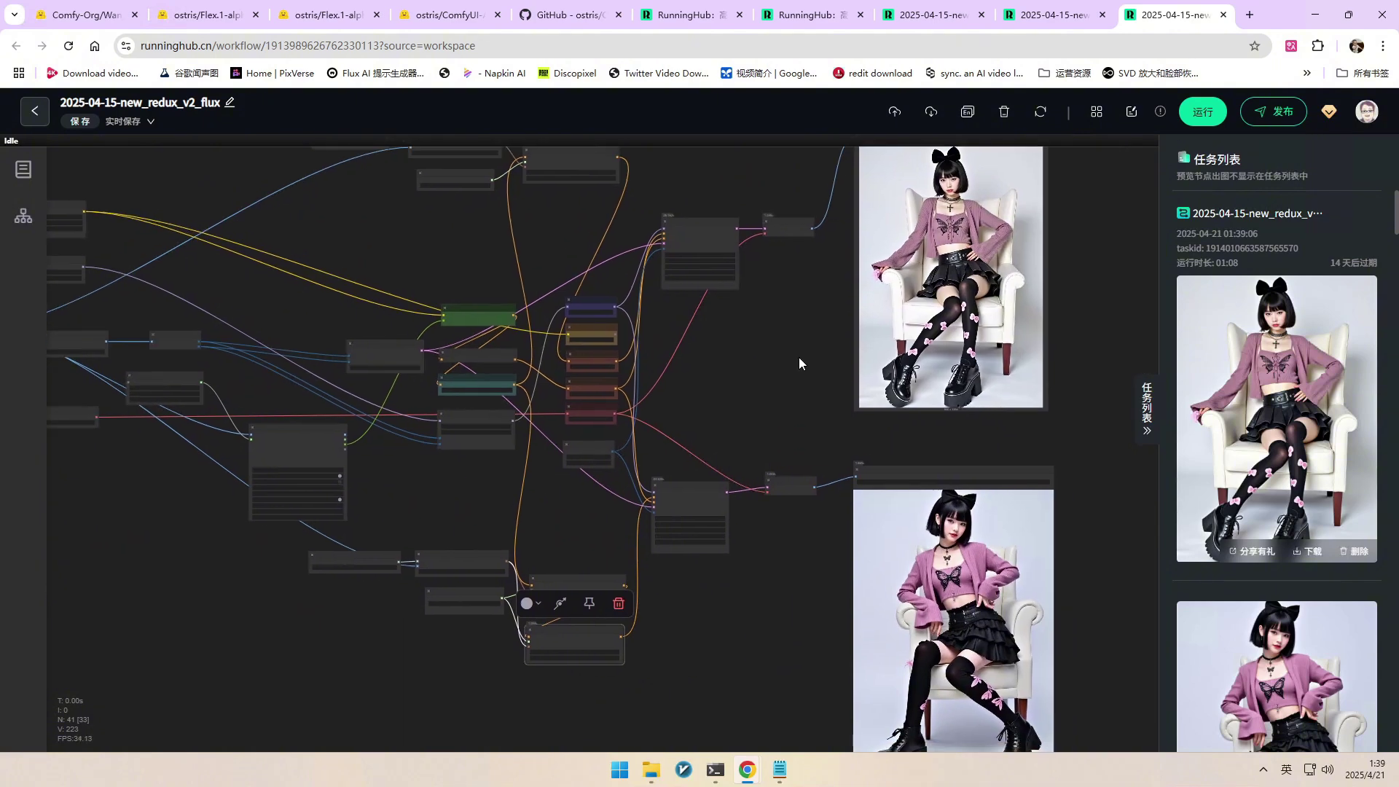
Switch to the 2025-04-15-new_redux_v2_nunchaku workflow and compare its two outputs with the reference picture
key("ctrl+shift+Tab")
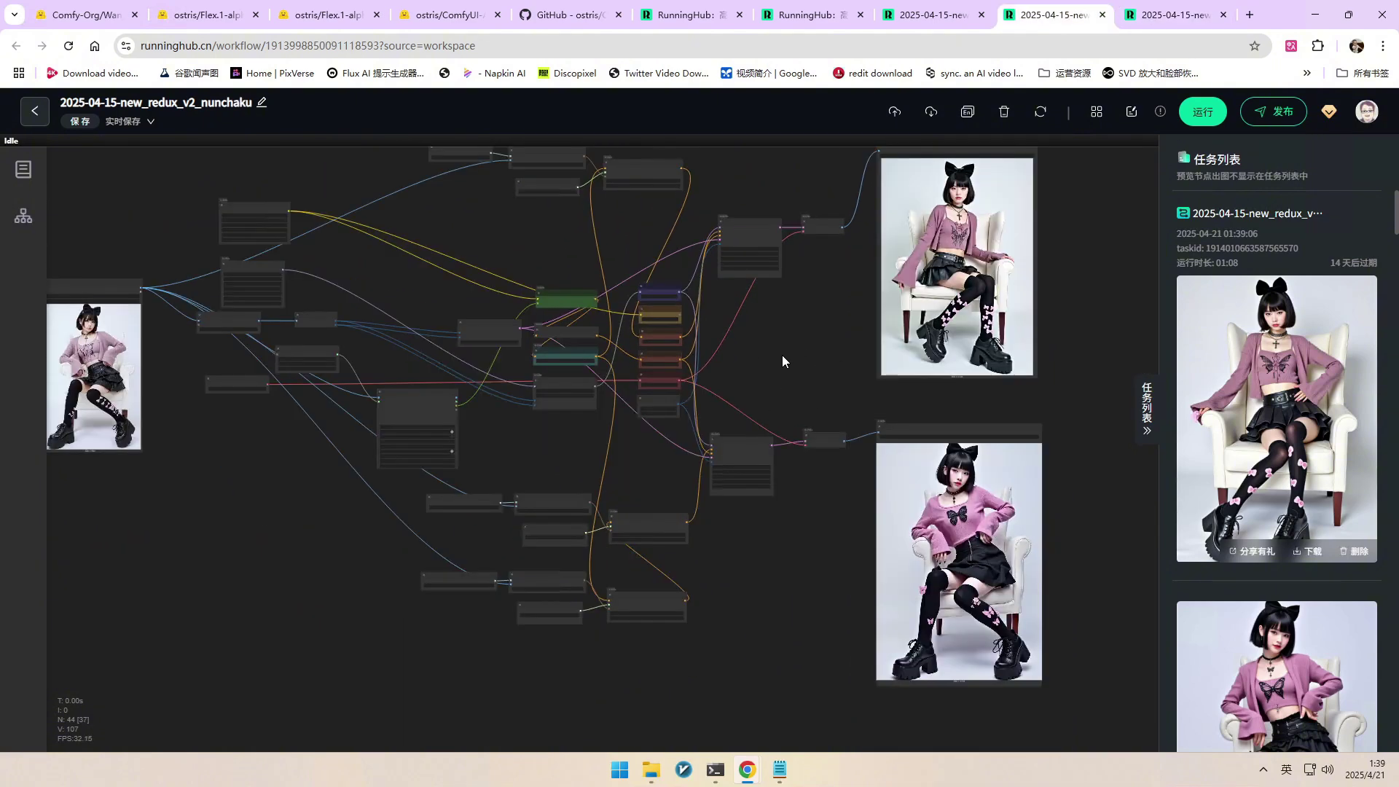
left_click_drag(783, 360, 810, 372)
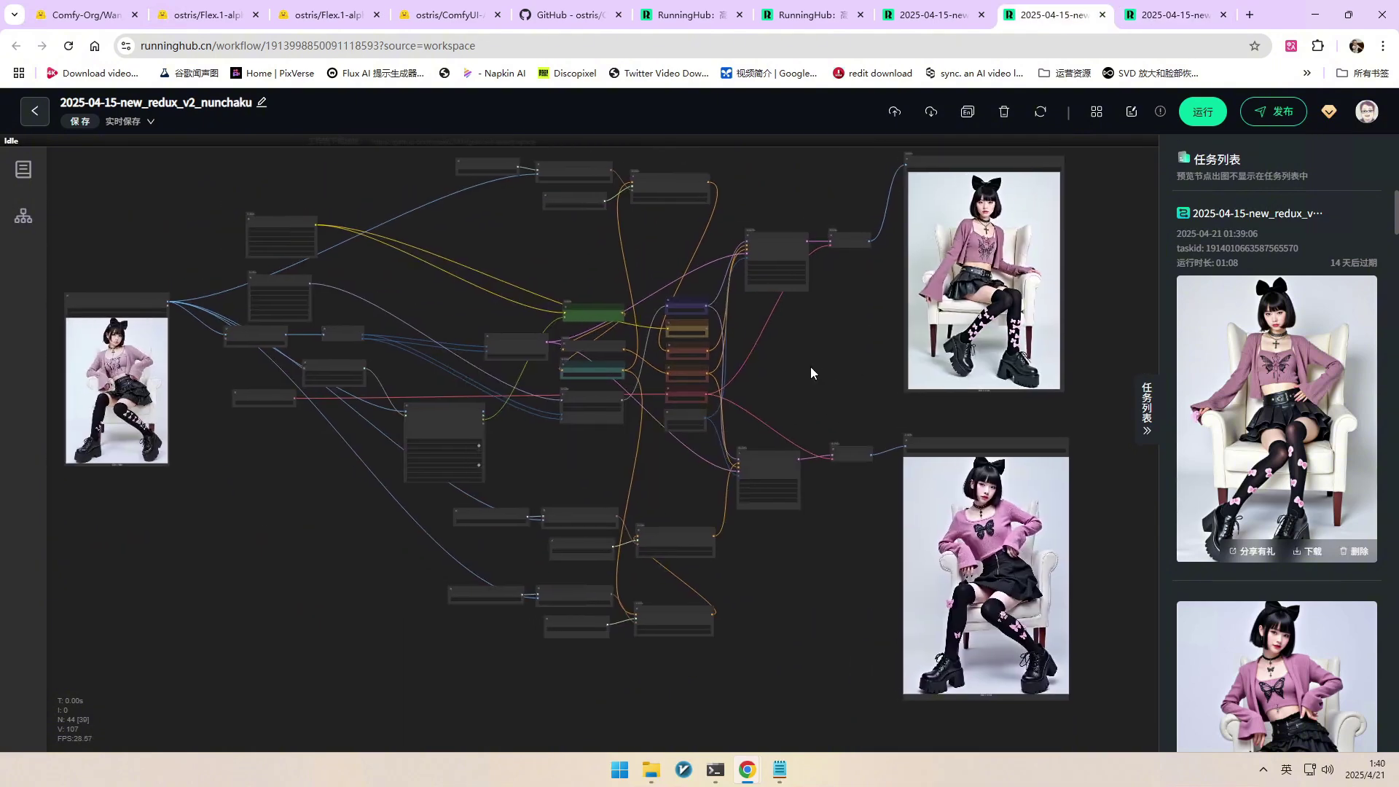
left_click_drag(787, 367, 821, 368)
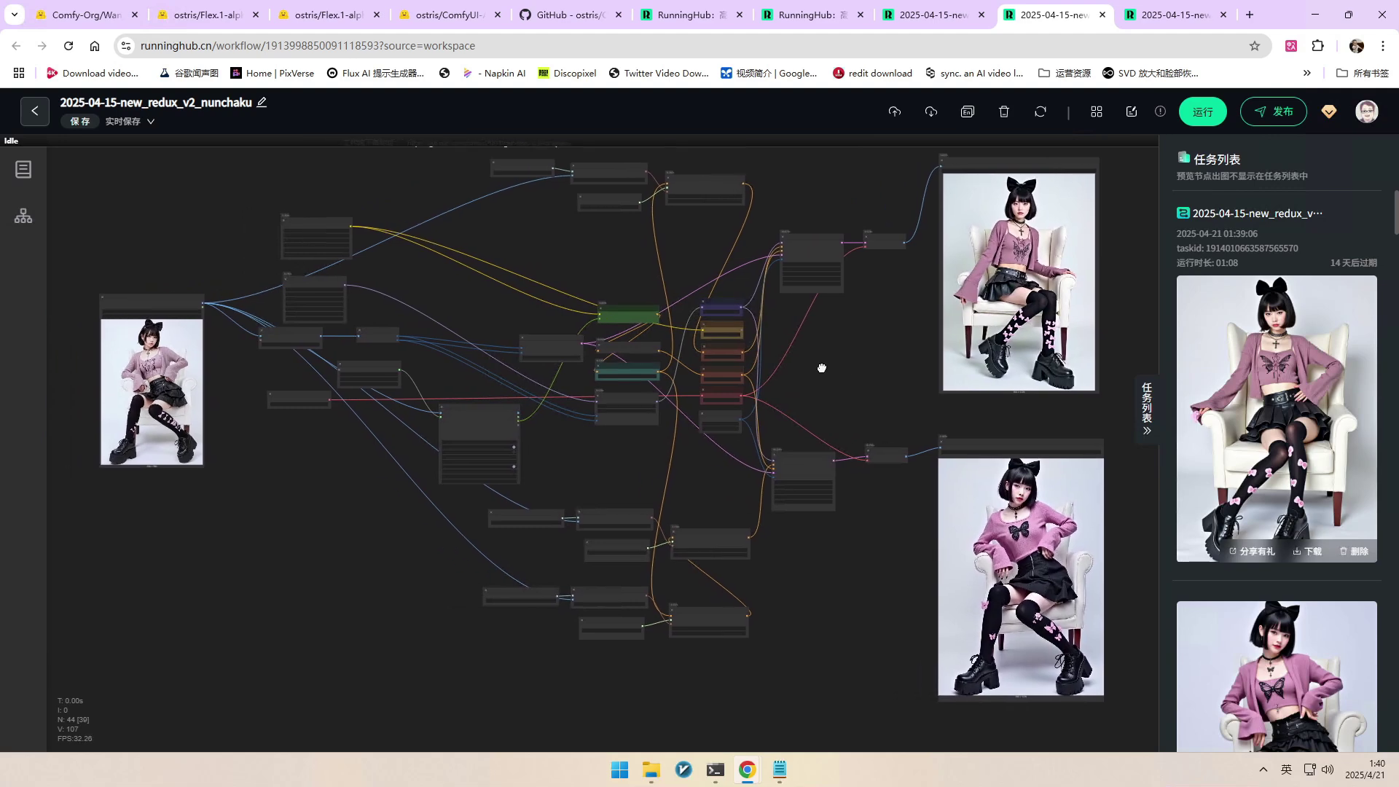
scroll(822, 374, "up", 2)
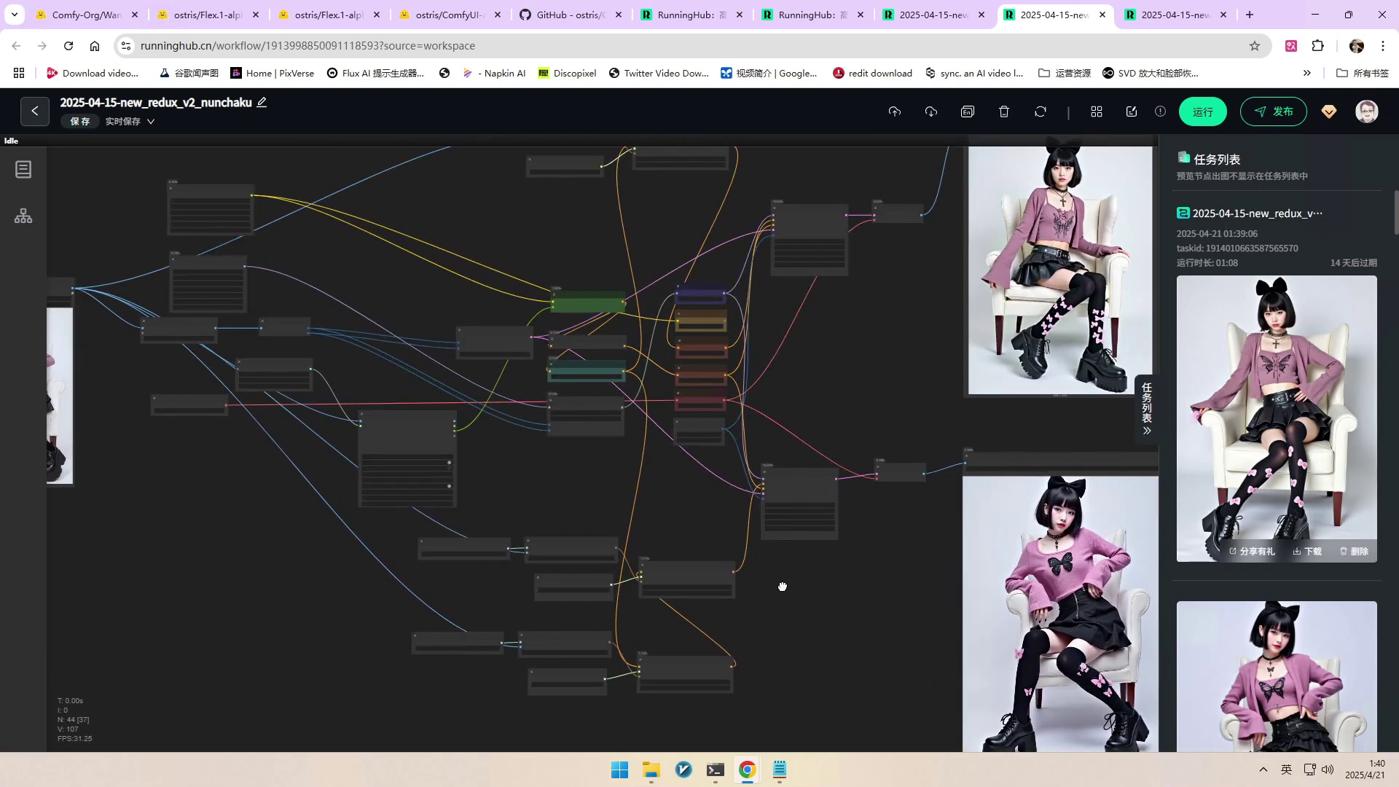
Delete the duplicate Load CLIP Vision, CLIP Vision Encode and Load Style Model nodes that feed the lower Apply Style Model
left_click_drag(780, 581, 836, 466)
scroll(784, 491, "up", 1)
scroll(641, 474, "up", 5)
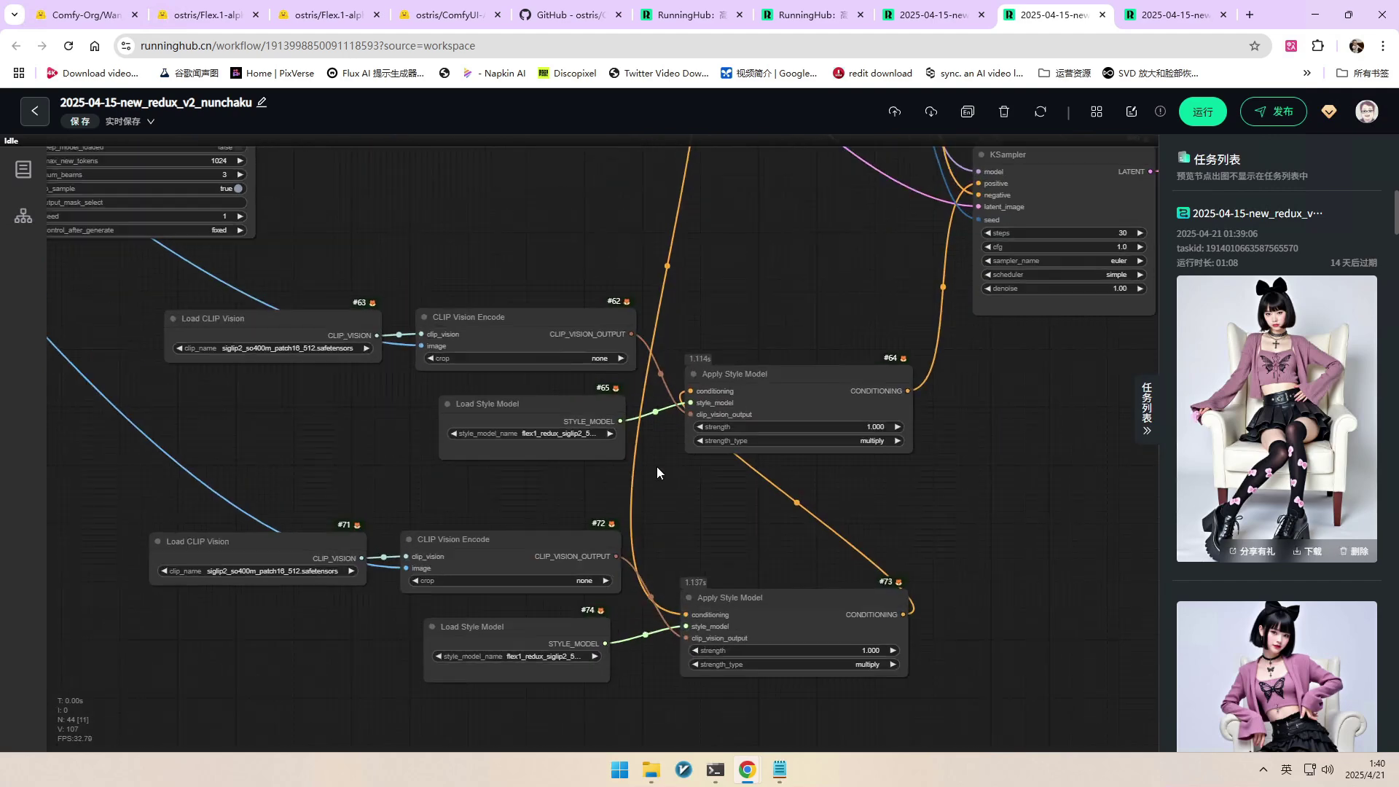
left_click_drag(673, 492, 830, 408)
scroll(878, 441, "down", 3)
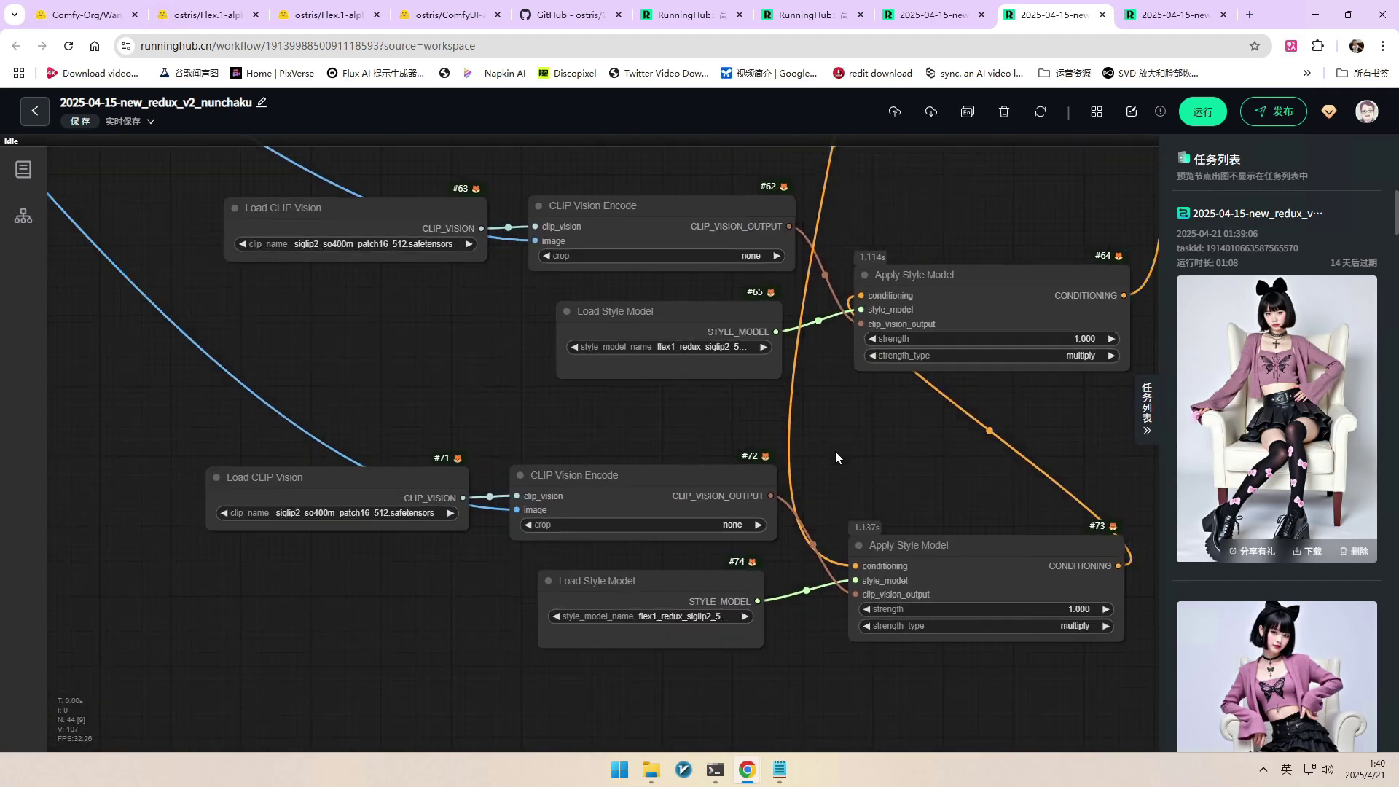
left_click_drag(681, 478, 350, 576)
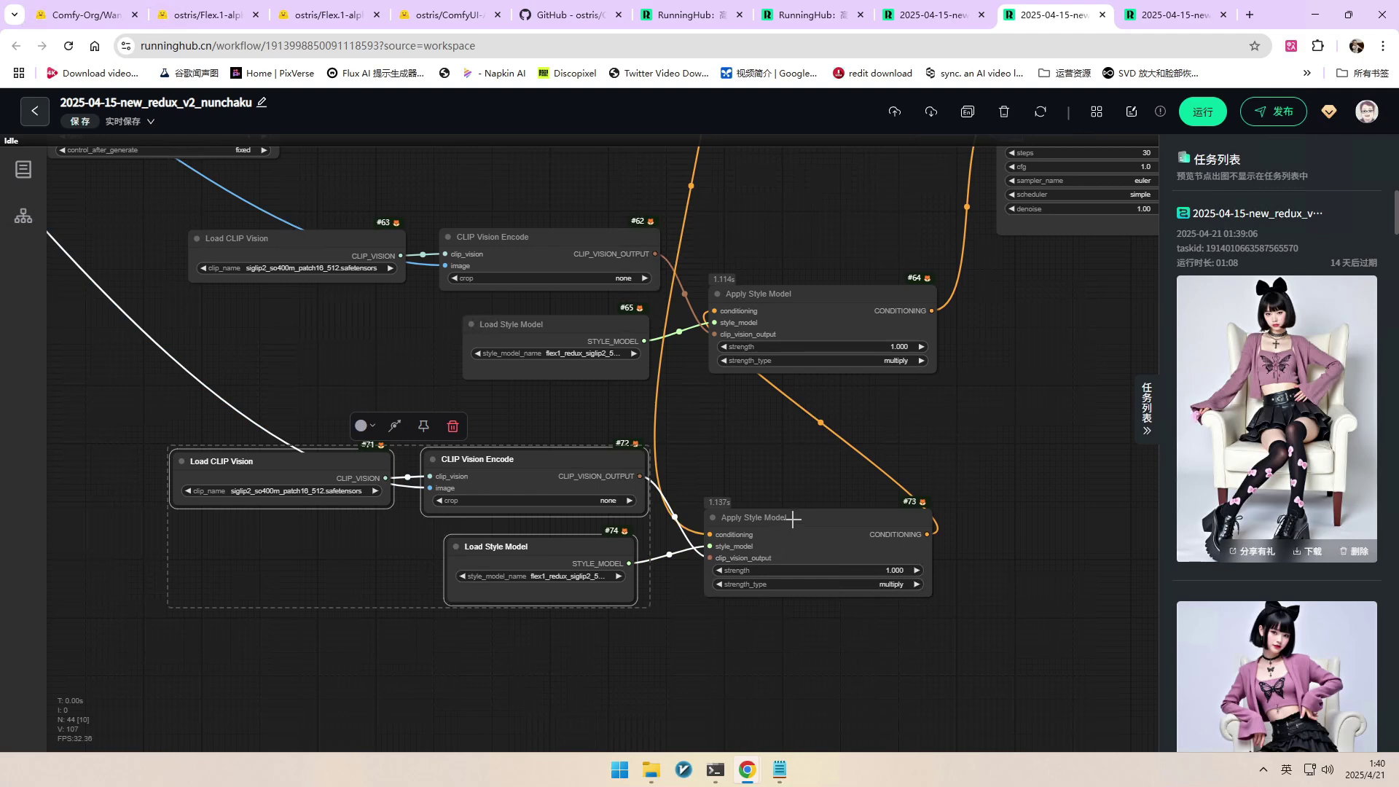
key("Delete")
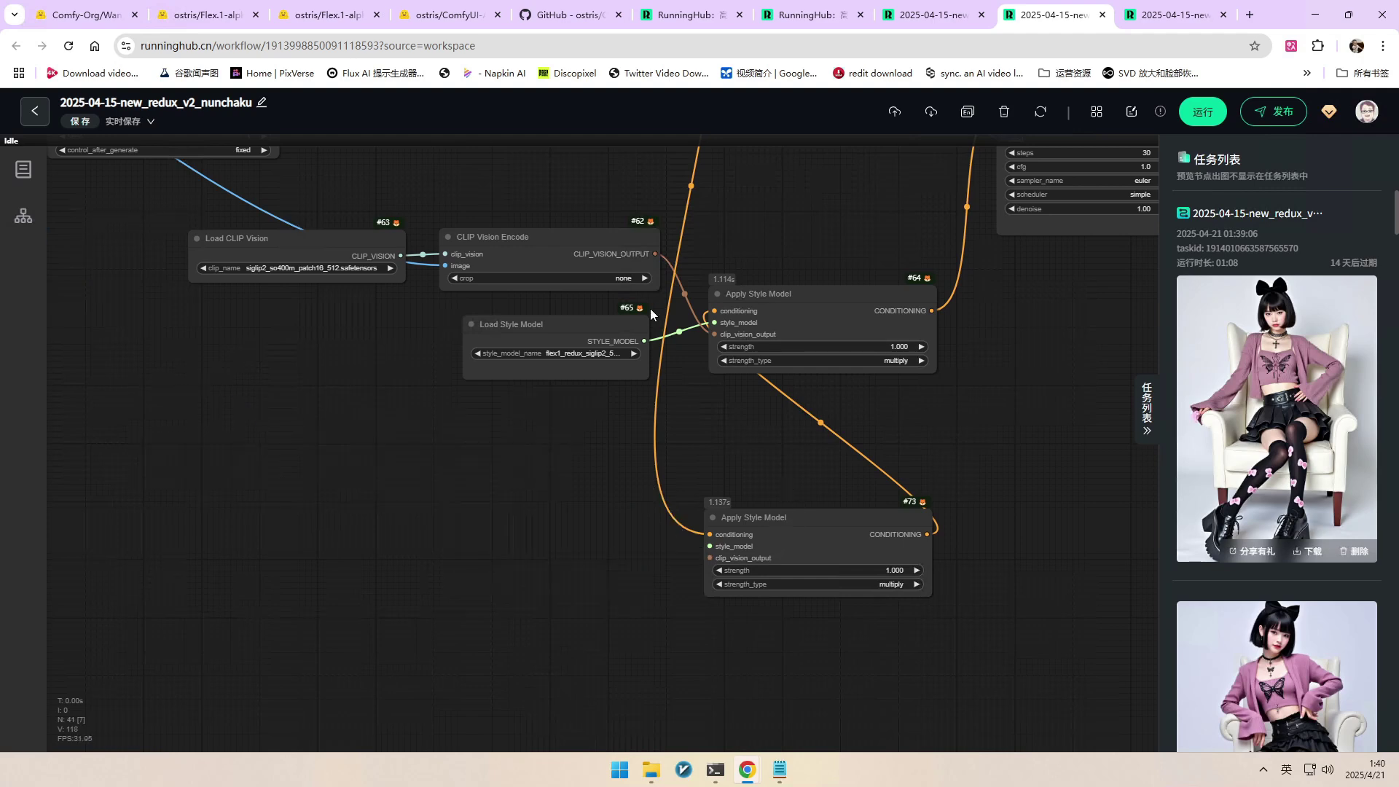
Link the remaining CLIP Vision Encode and Load Style Model outputs to the lower Apply Style Model as well, and run the workflow
left_click_drag(655, 253, 653, 320)
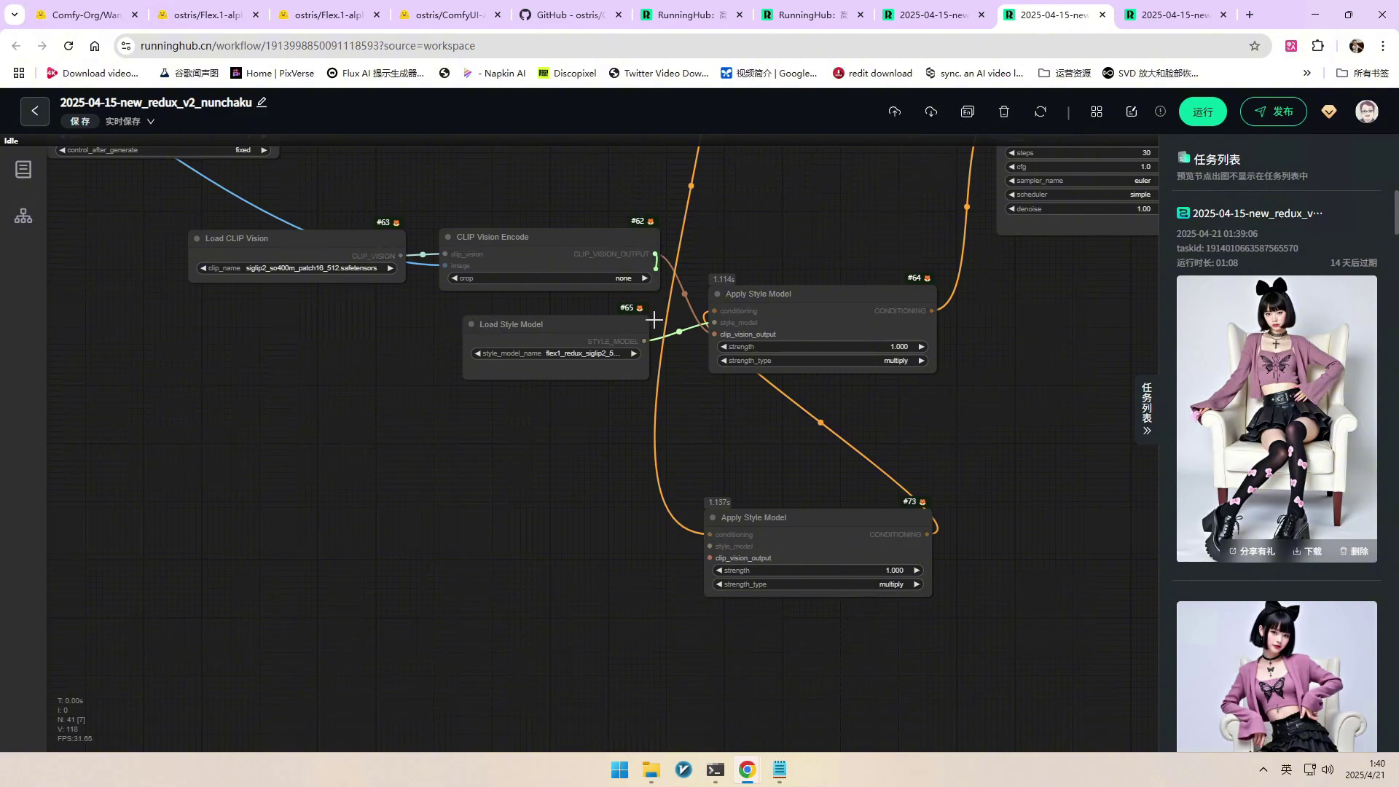
left_click_drag(654, 320, 709, 558)
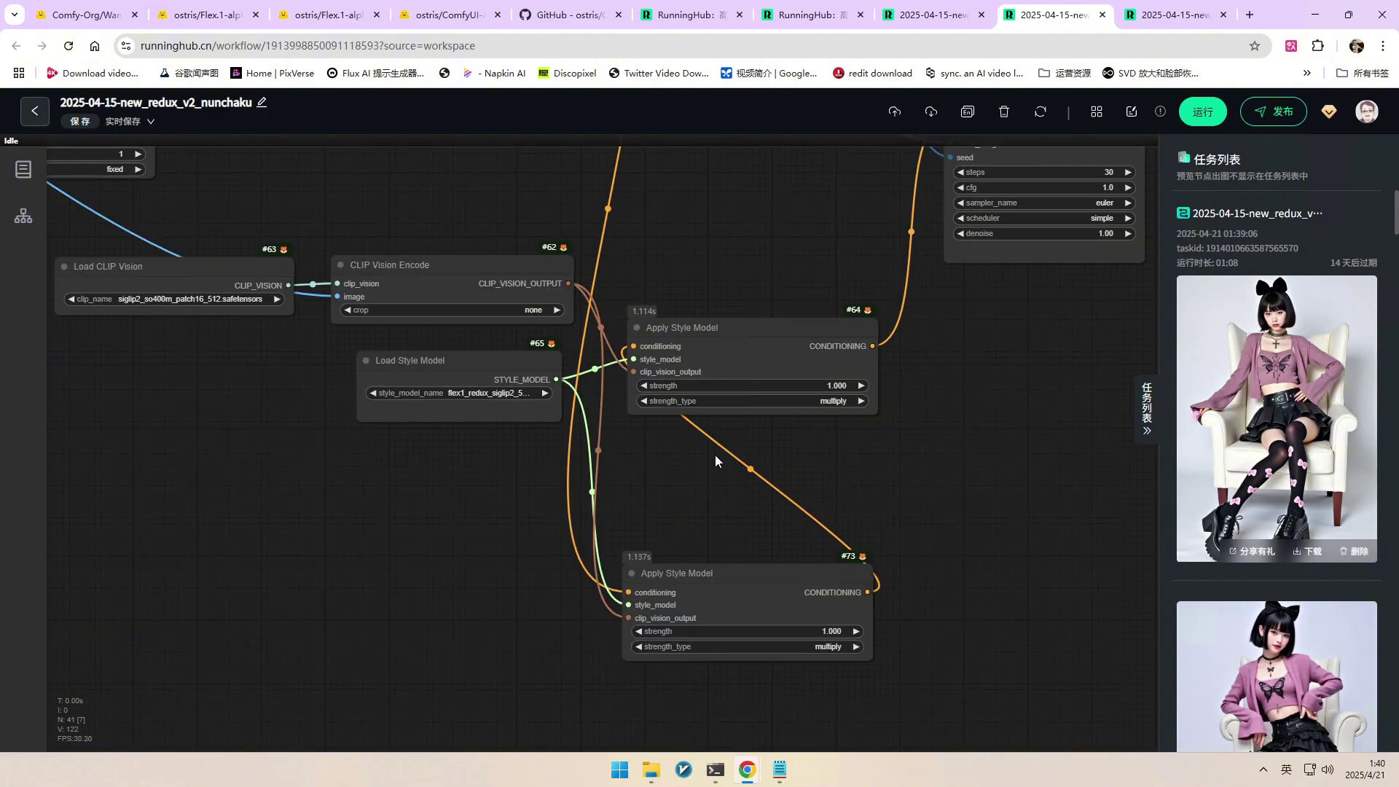
left_click_drag(923, 401, 854, 509)
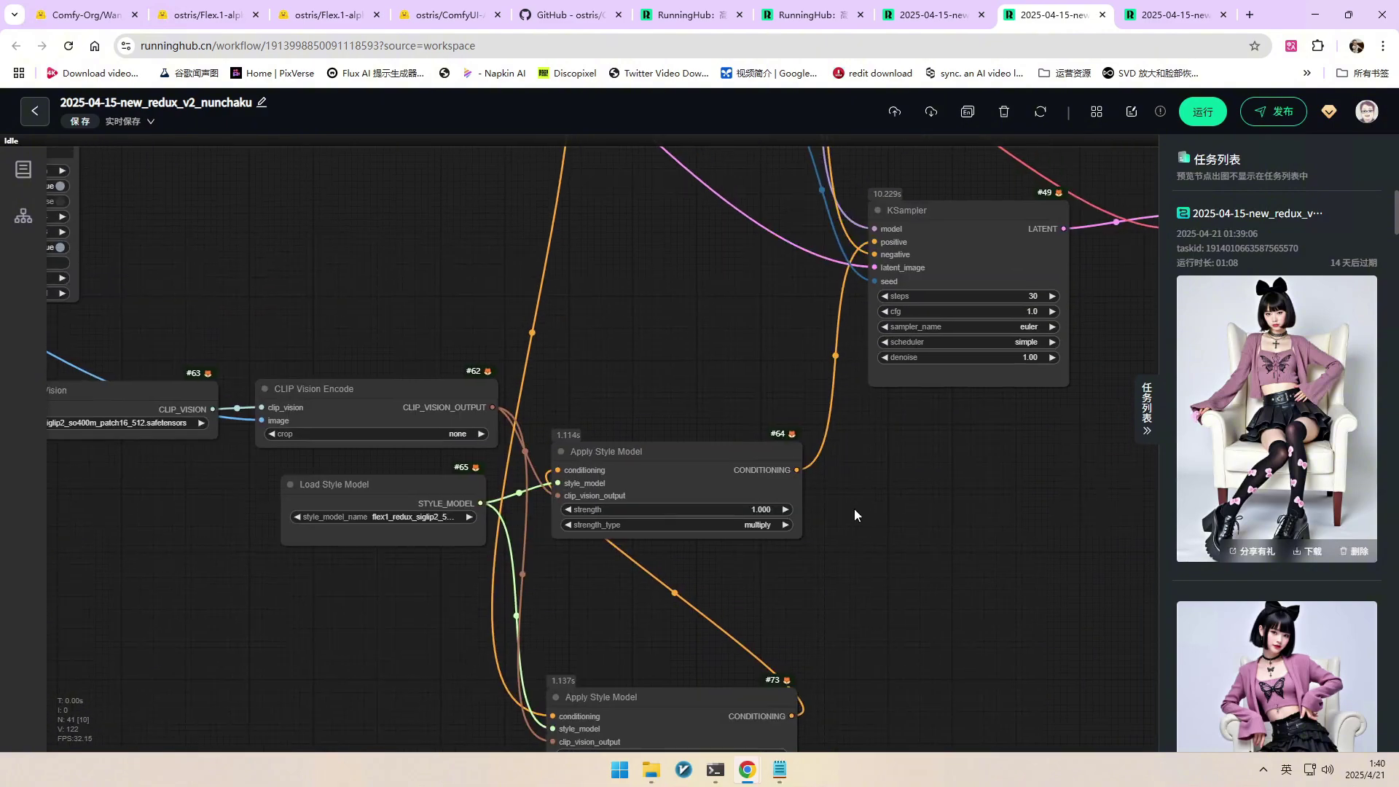
scroll(854, 510, "down", 9)
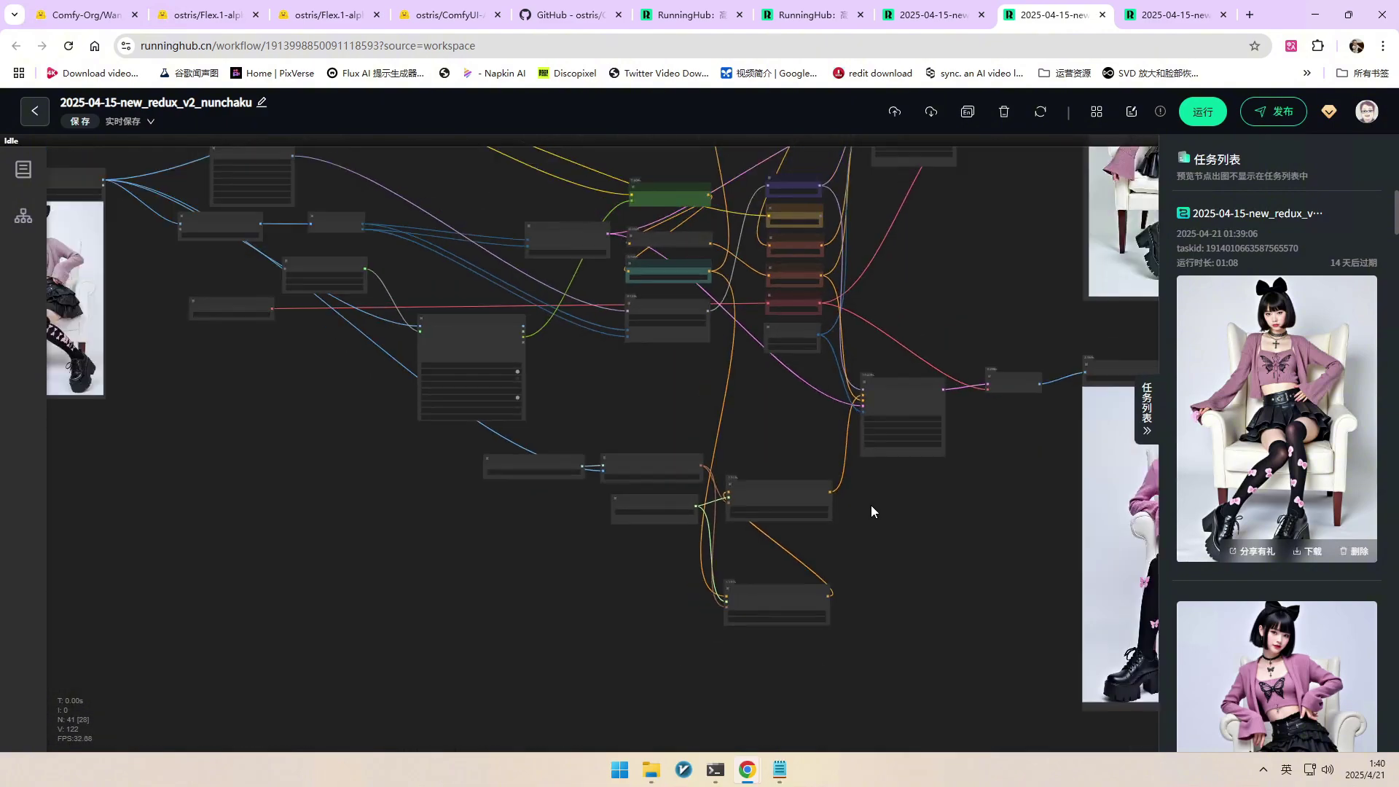
scroll(871, 504, "down", 5)
key("ctrl+Return")
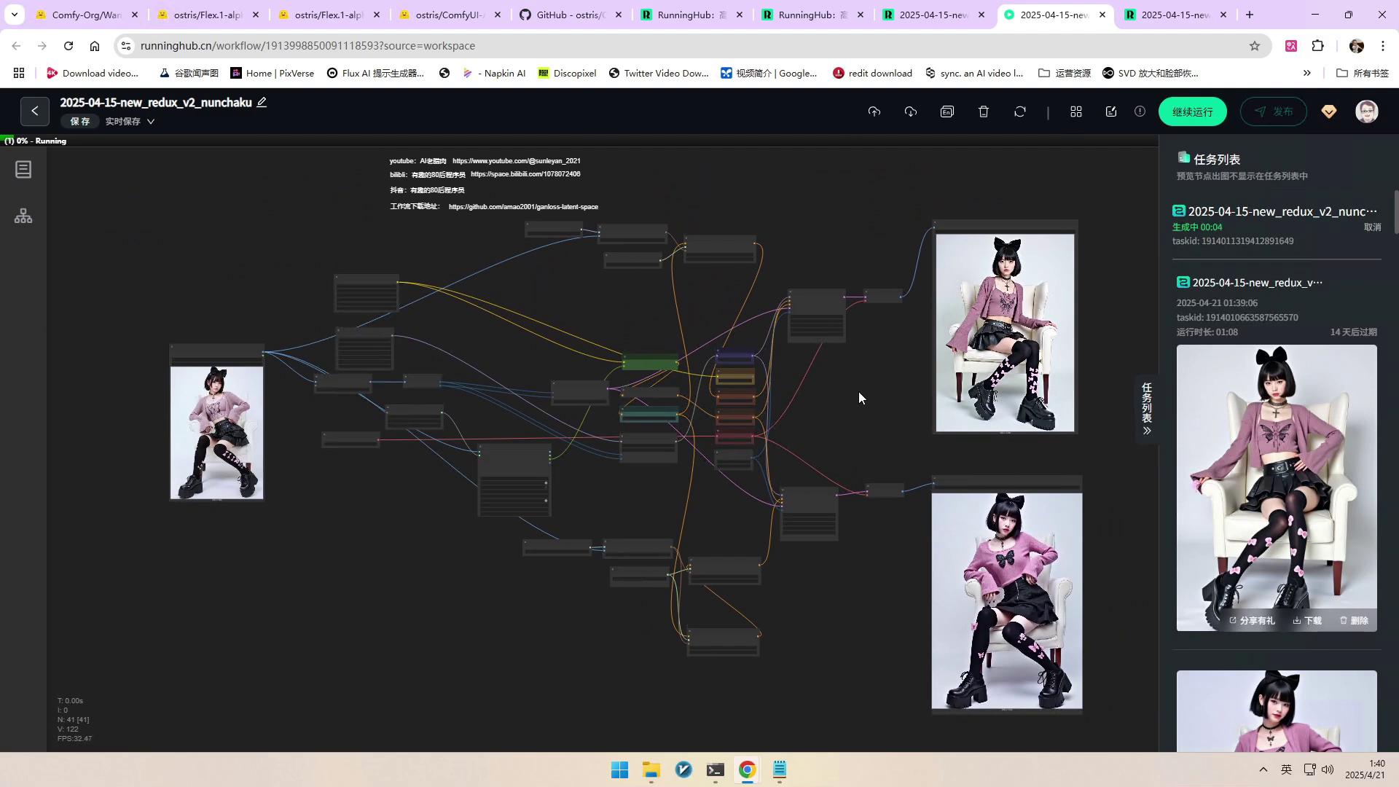
Examine the newly generated lower output image up close, checking the clothing and stocking details
left_click_drag(872, 580, 817, 506)
scroll(1021, 469, "up", 3)
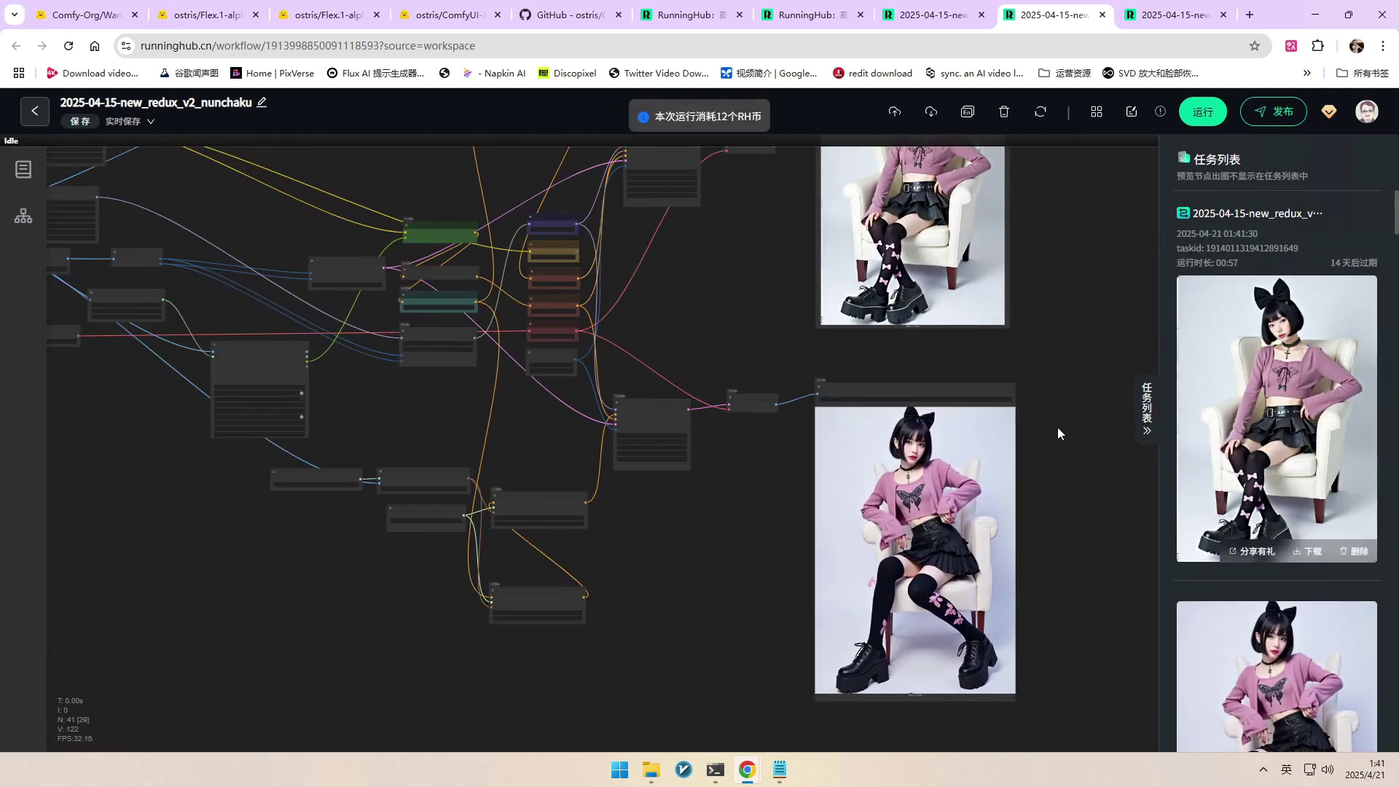
scroll(923, 481, "up", 5)
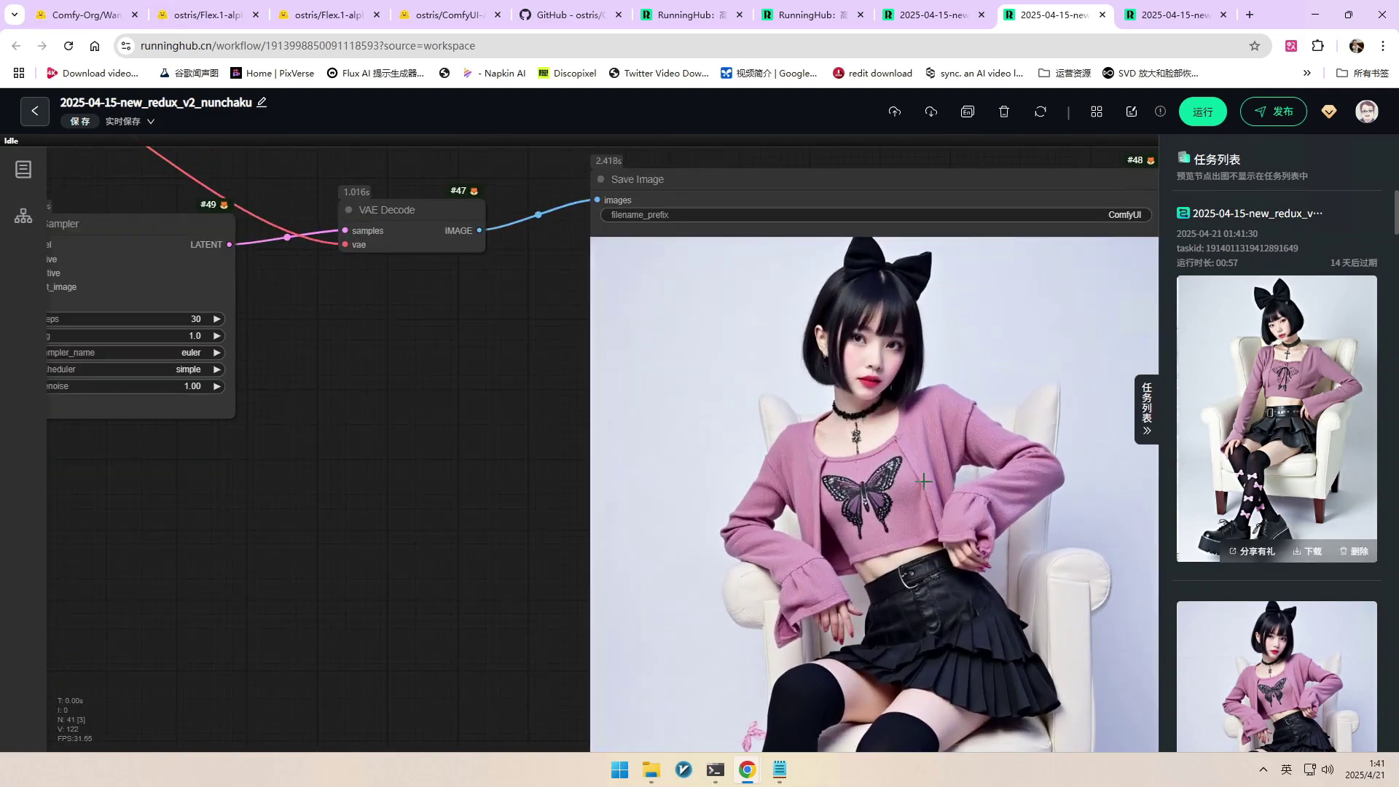
scroll(923, 481, "down", 6)
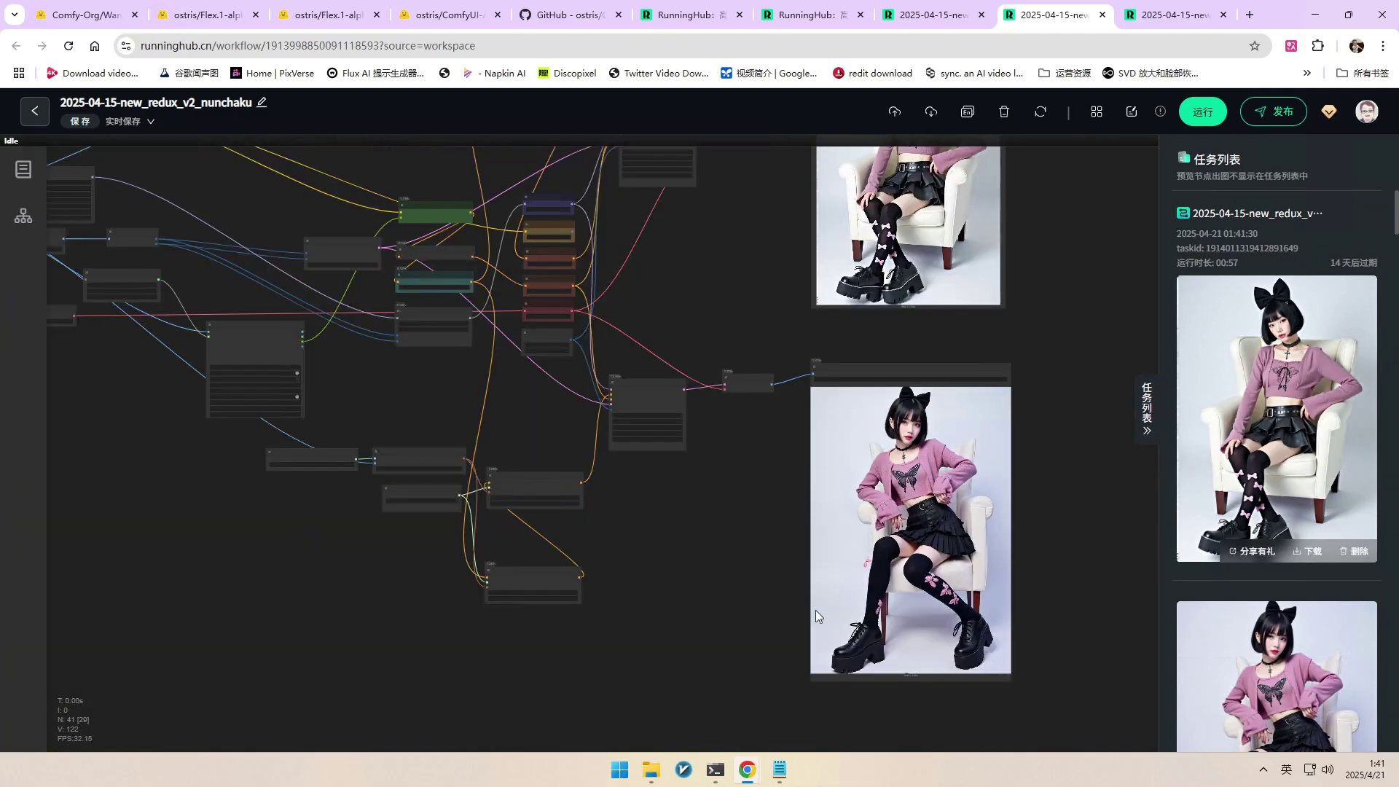
scroll(932, 546, "up", 2)
scroll(951, 532, "down", 3)
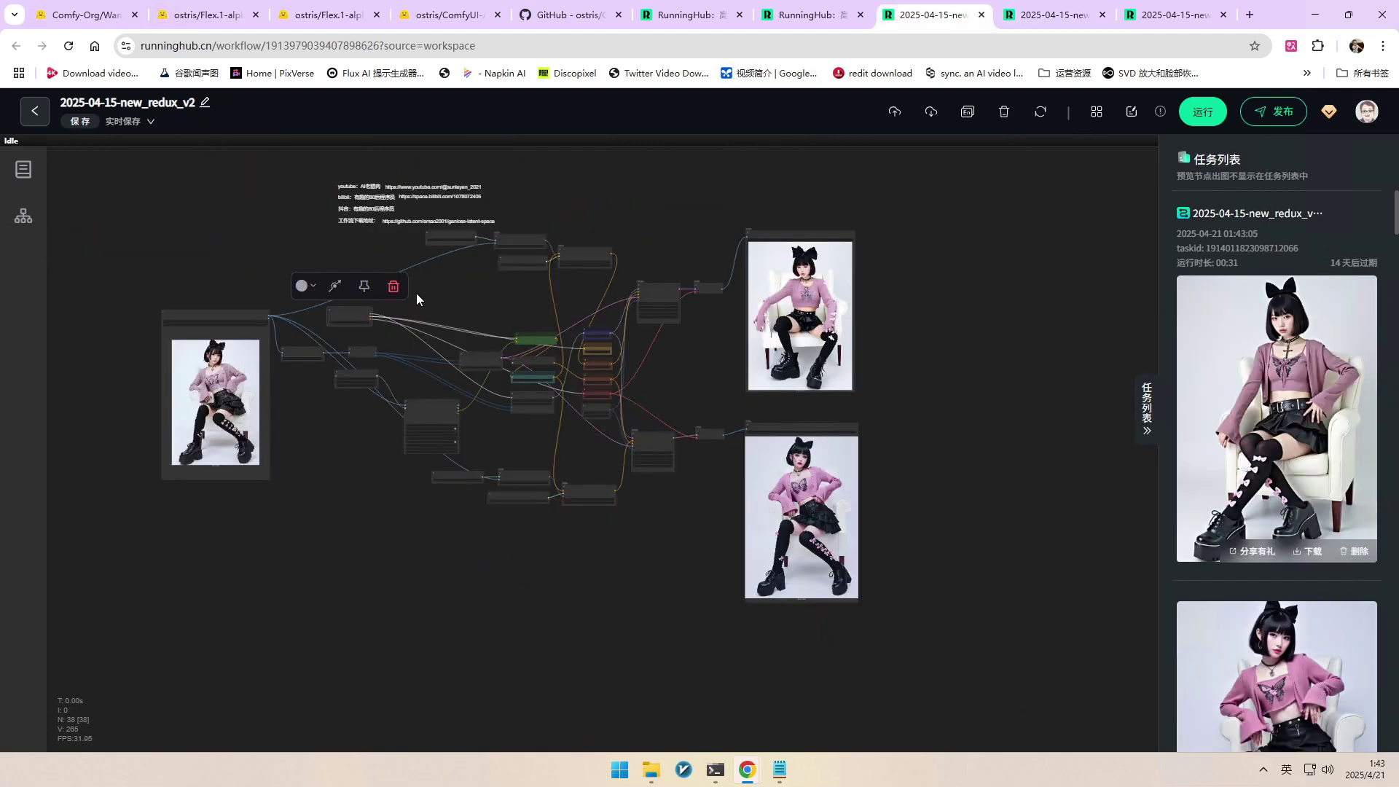
Compare the lower output image of the 2025-04-15-new_redux_v2 workflow with that of 2025-04-15-new_redux_v2_nunchaku
scroll(721, 394, "up", 2)
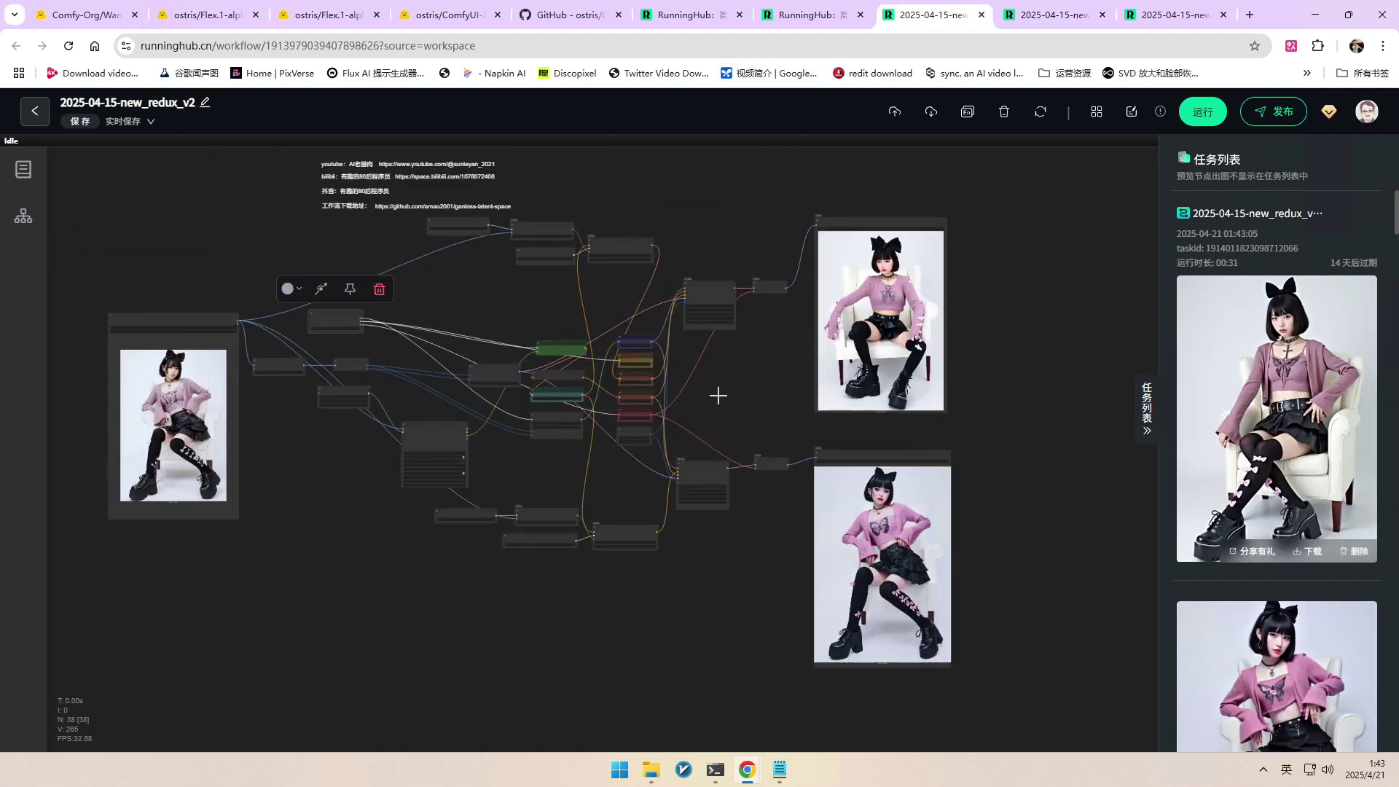
scroll(768, 386, "up", 5)
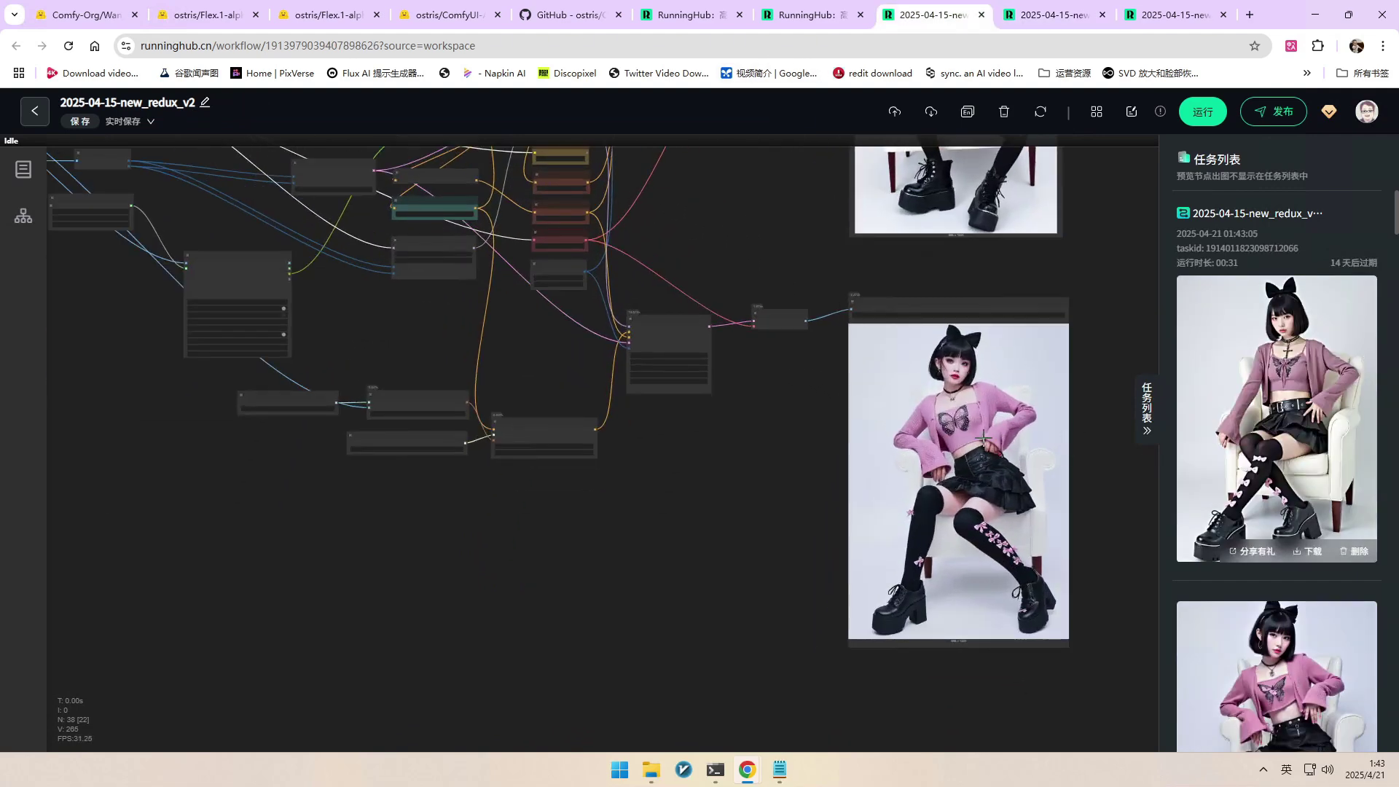
scroll(984, 438, "up", 3)
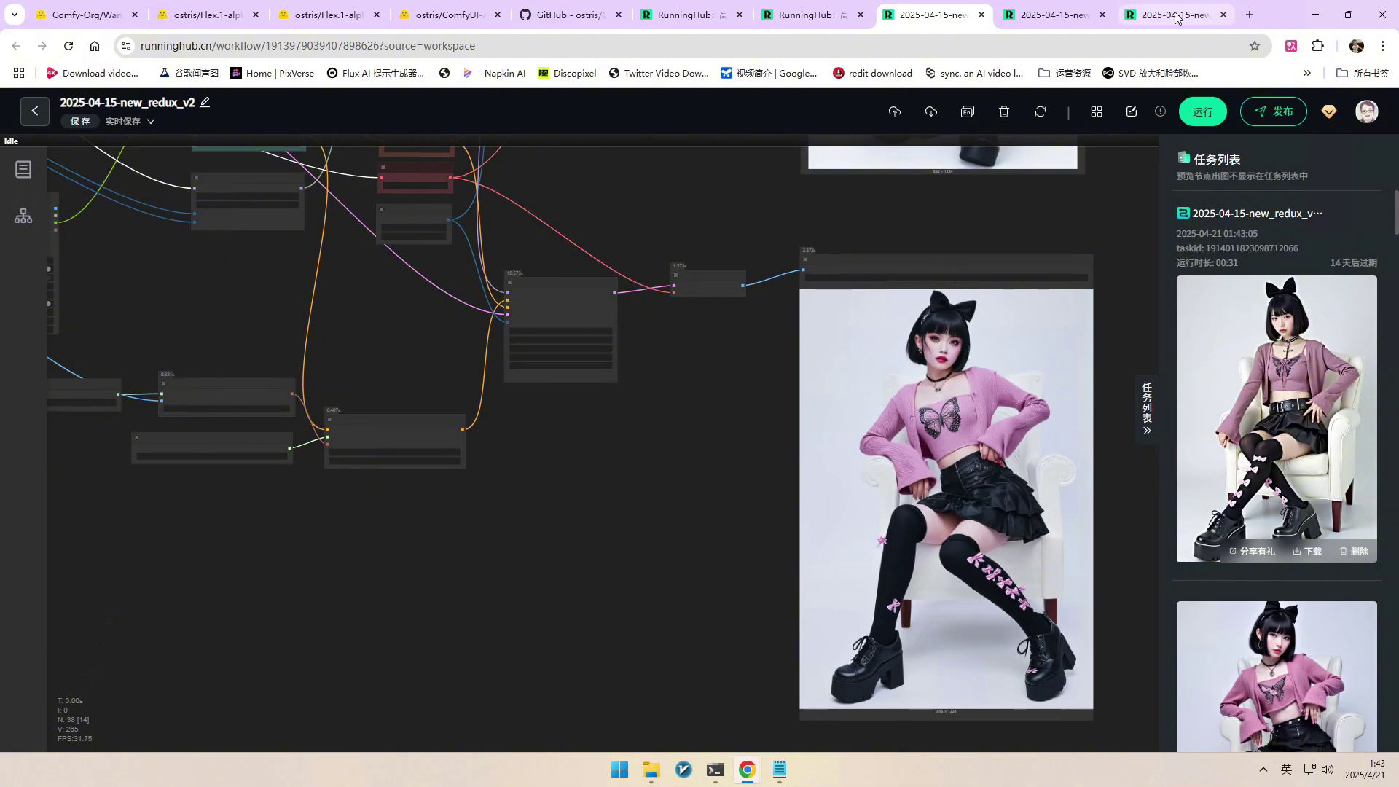
left_click(1208, 19)
scroll(992, 360, "up", 3)
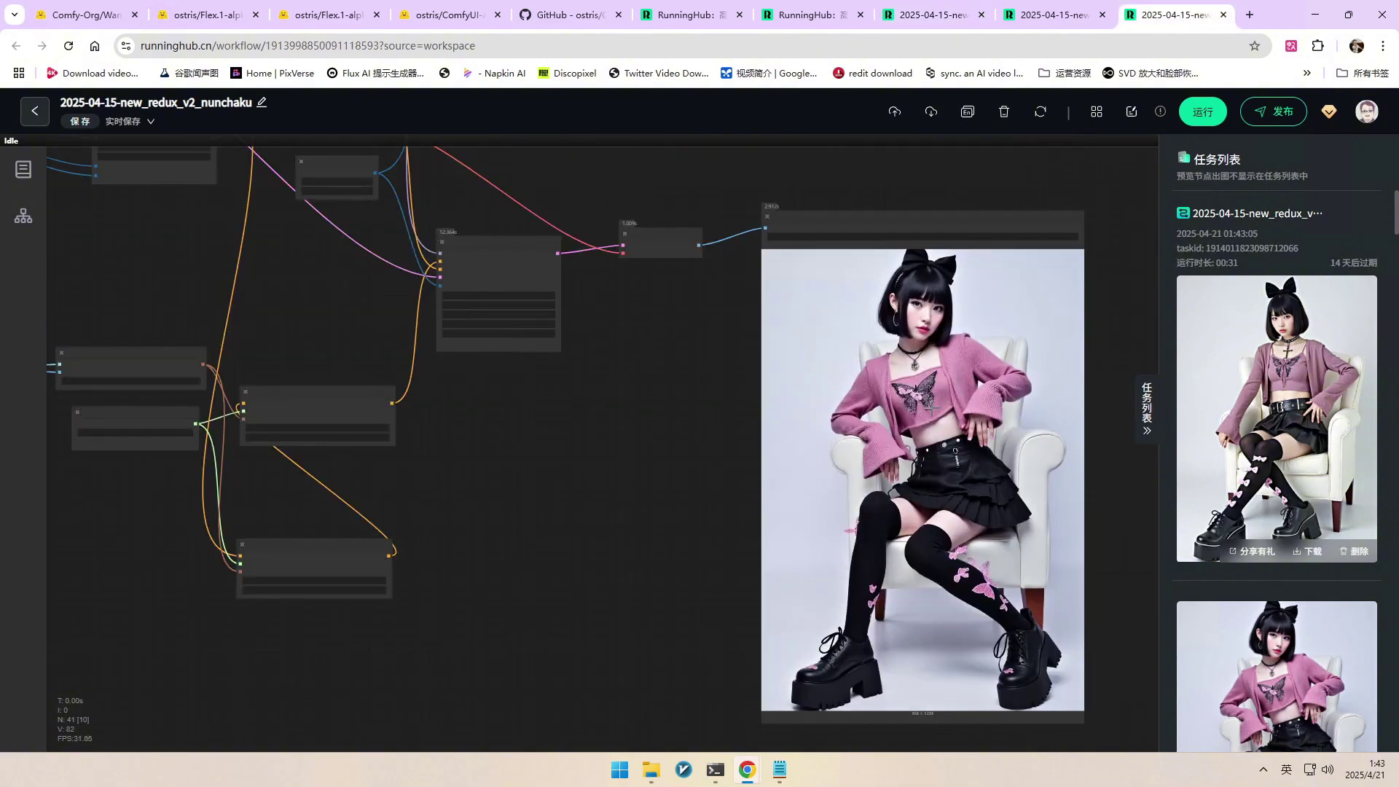
scroll(743, 436, "down", 5)
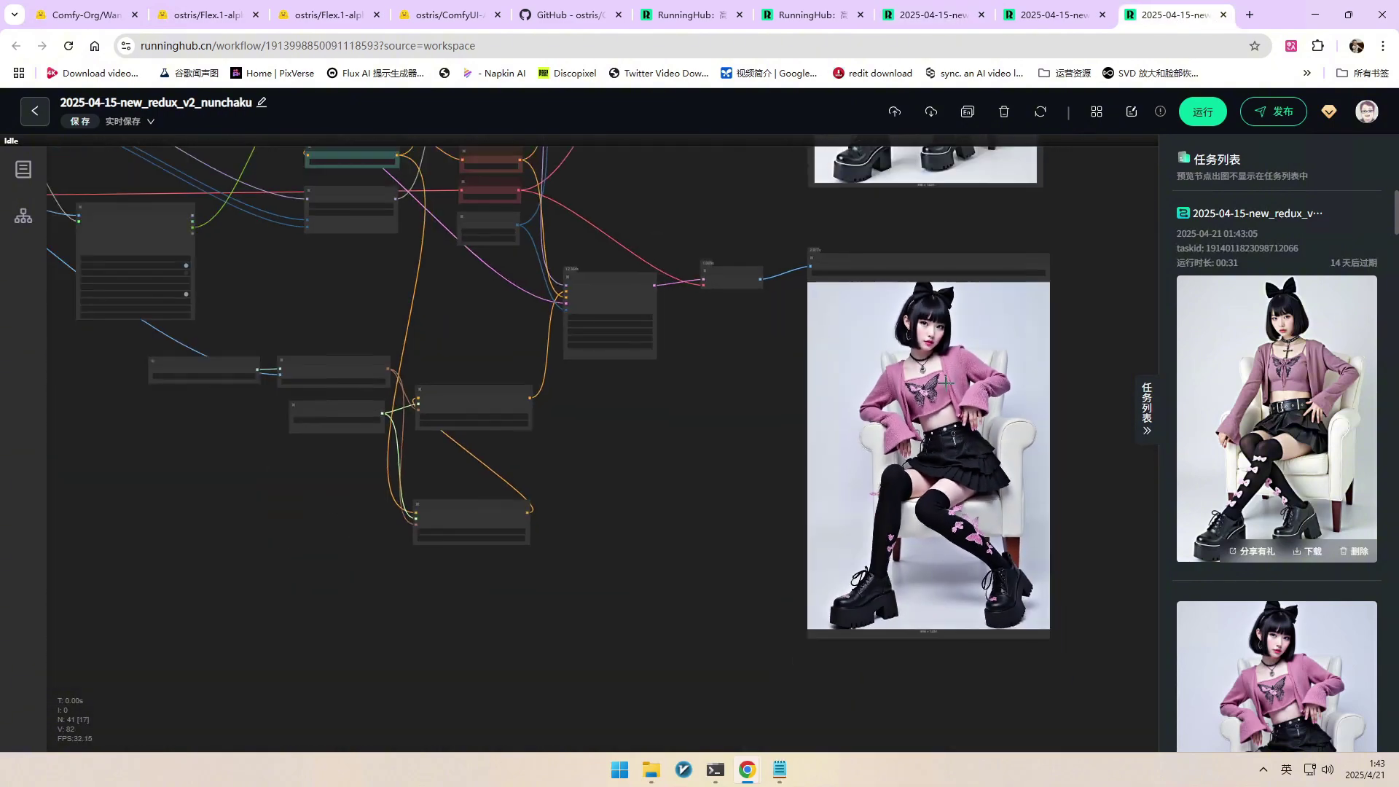
Search the node library for "nunch" and add a Nunchaku FLUX.1 LoRA Loader near the Nunchaku FLUX DiT Loader
scroll(388, 281, "up", 6)
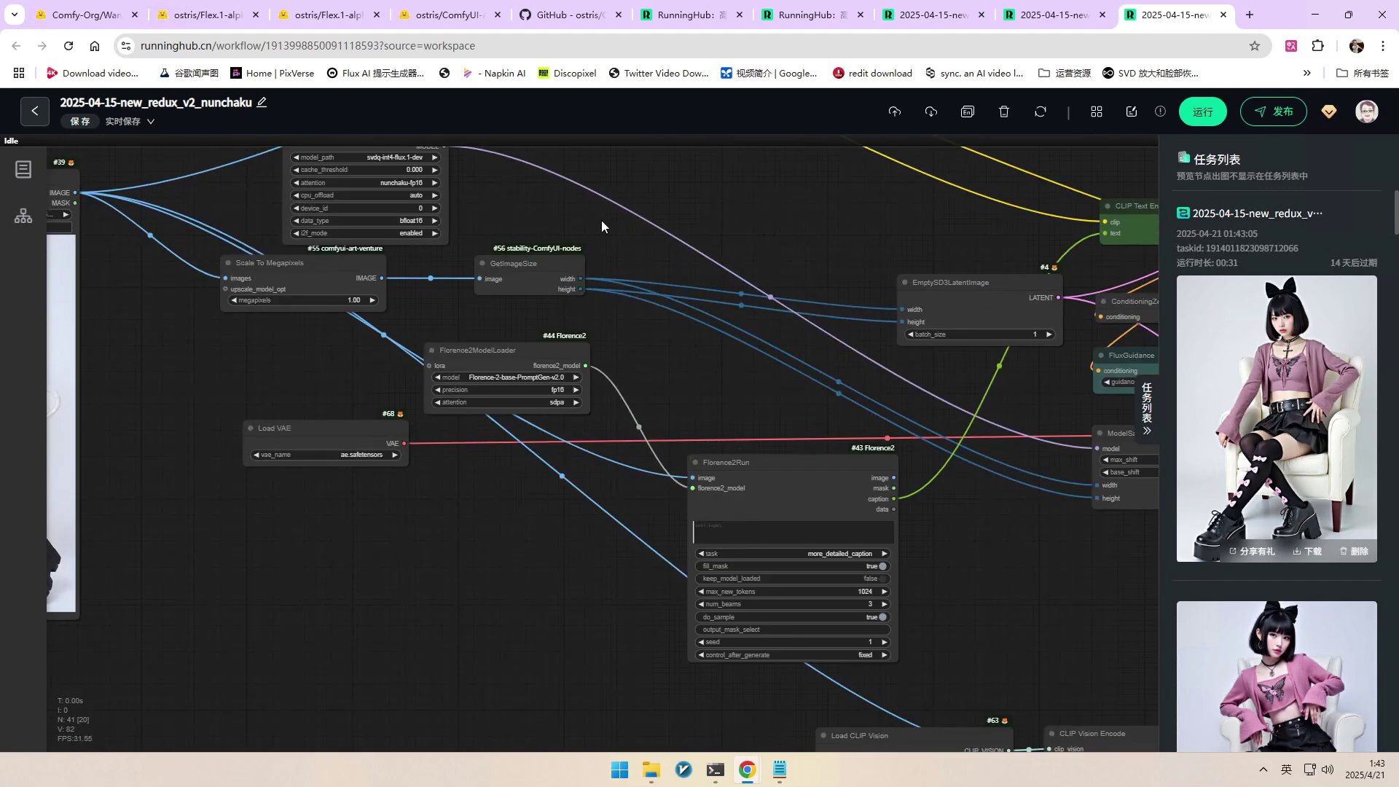
left_click_drag(777, 335, 649, 306)
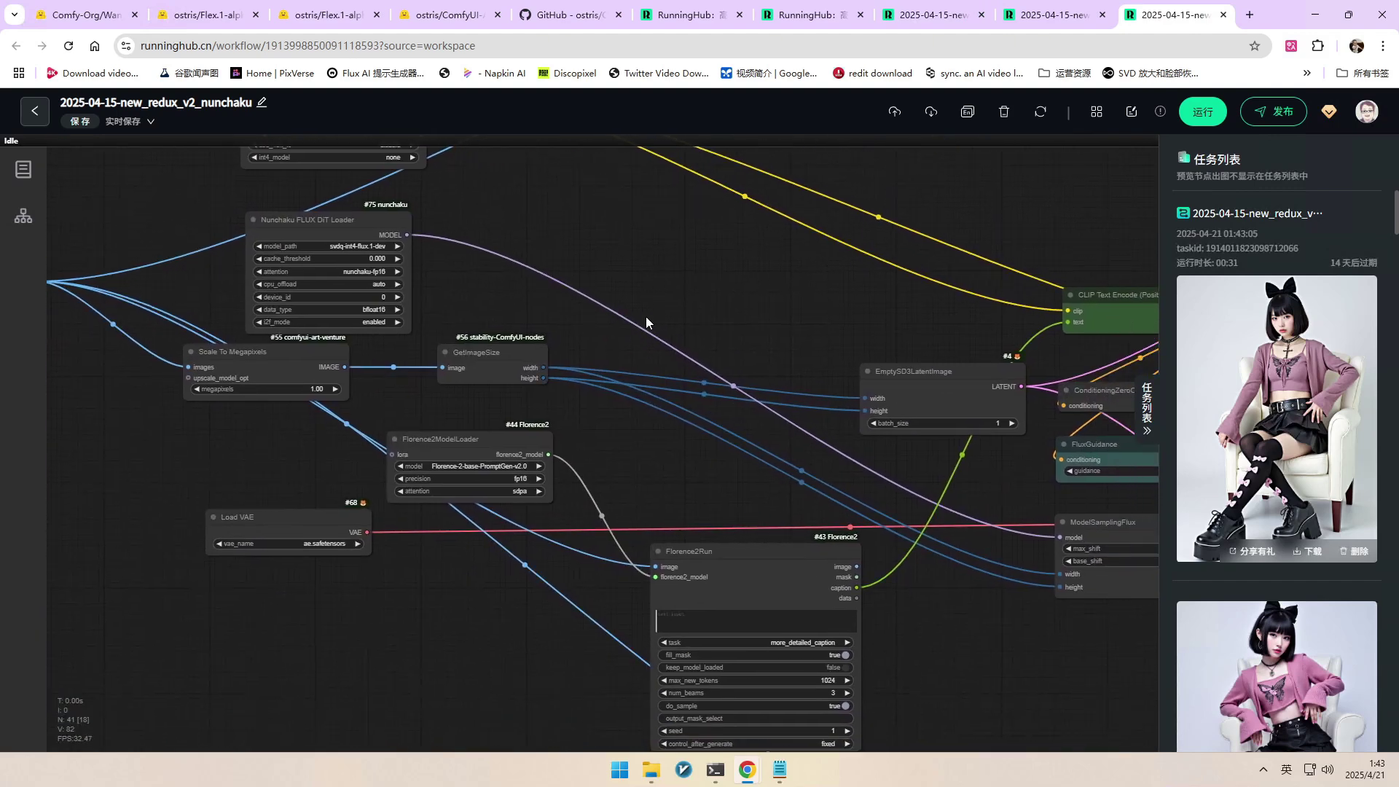
double_click(690, 290)
type("nunch")
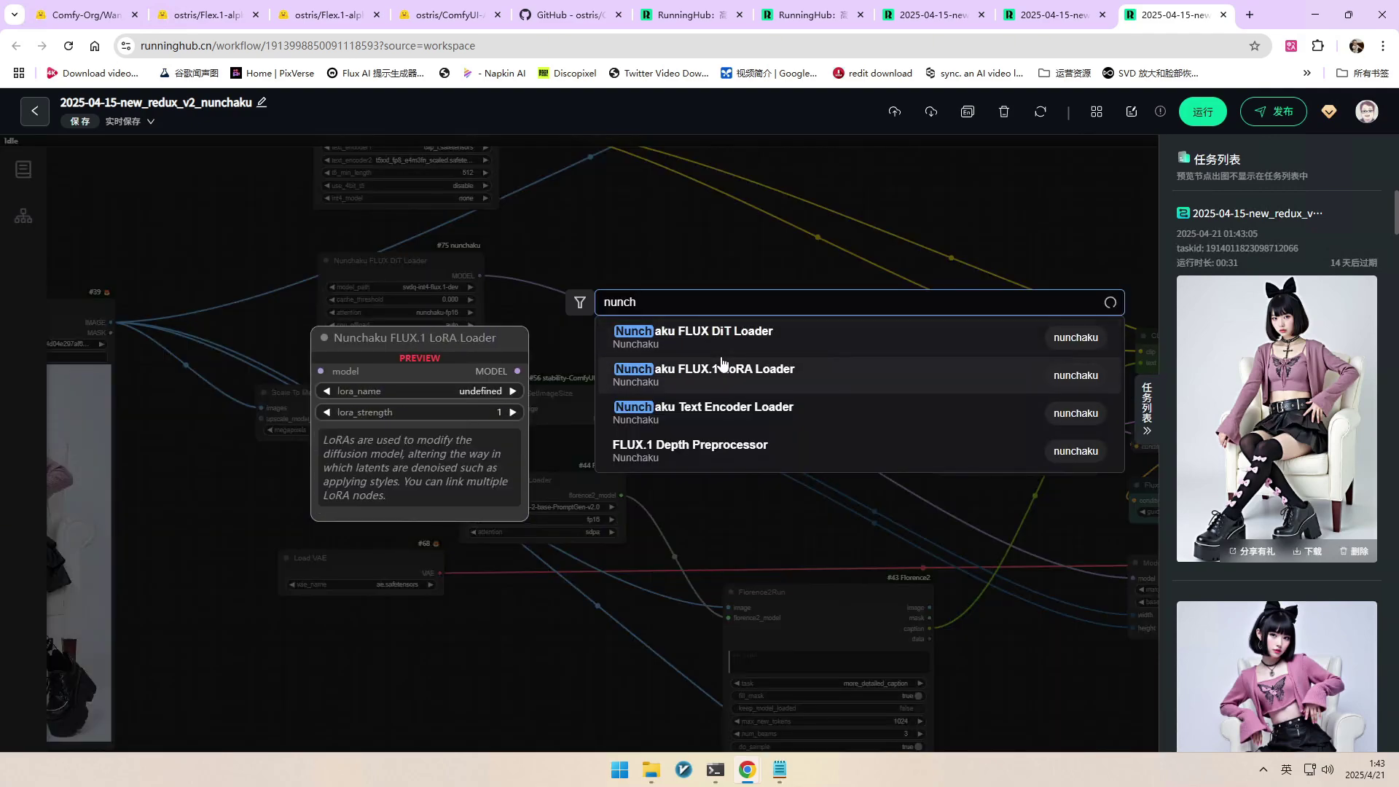
left_click(738, 375)
Search the public models for 小红书 and load the wangyiAI小红书超甜美可爱女生 LoRA in the new LoRA loader
scroll(750, 350, "up", 4)
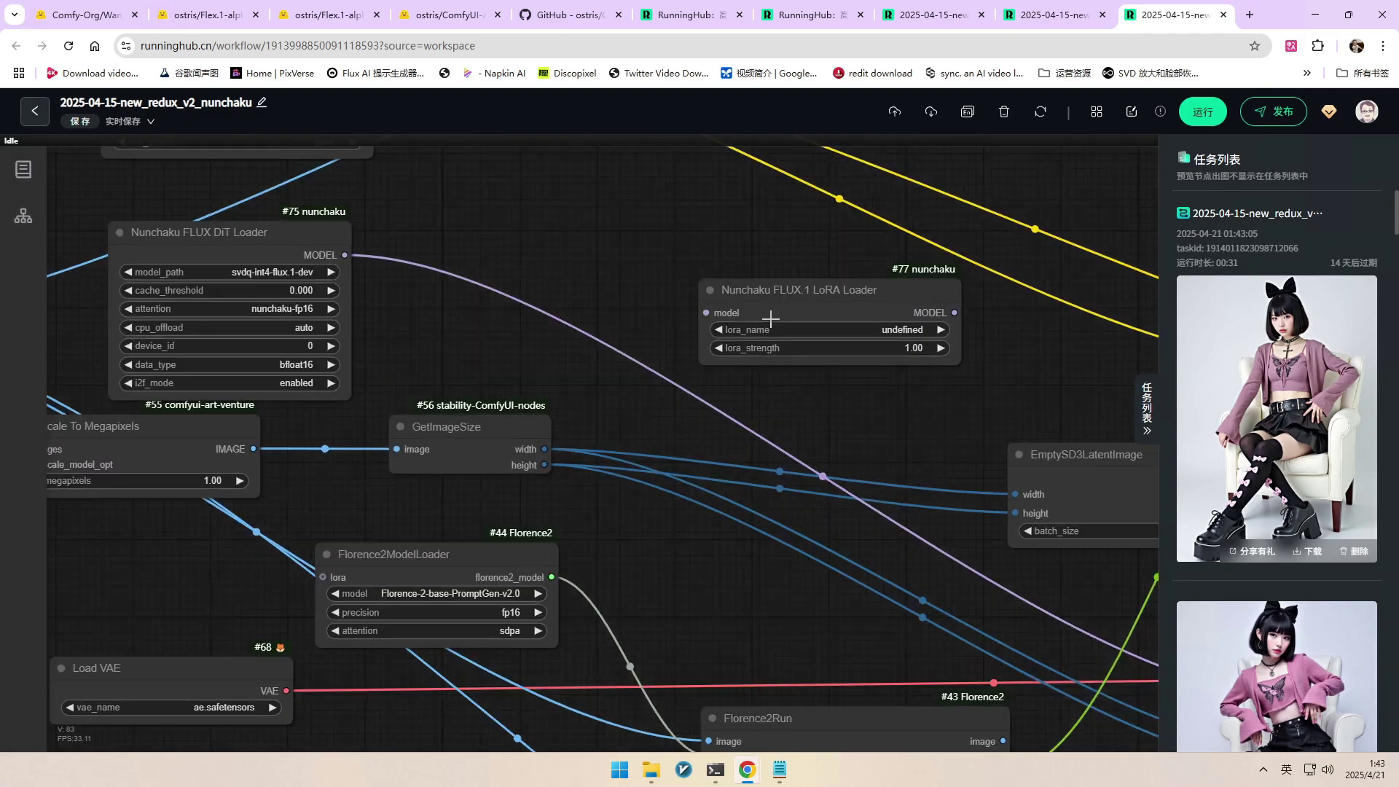
left_click(735, 341)
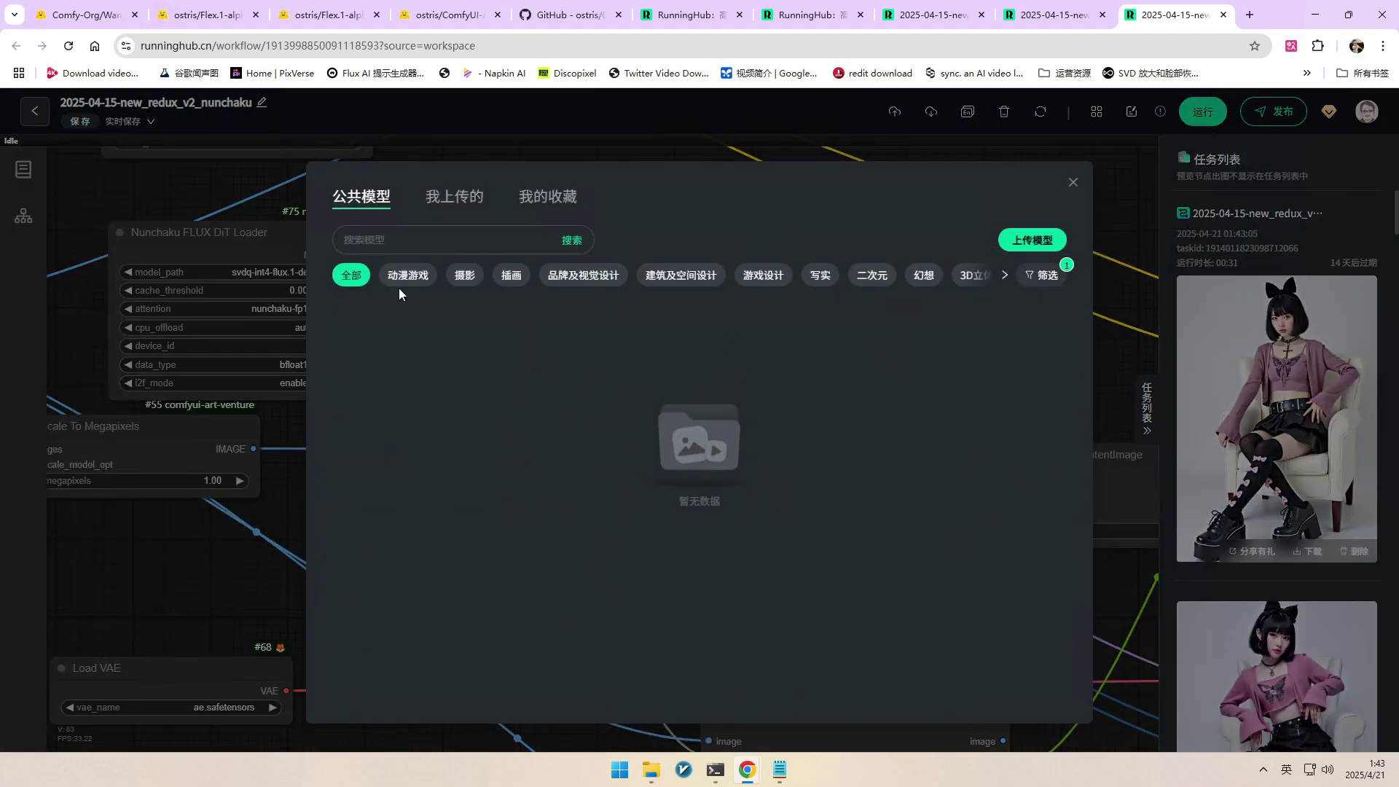
left_click(369, 239)
type("小红书")
left_click(785, 504)
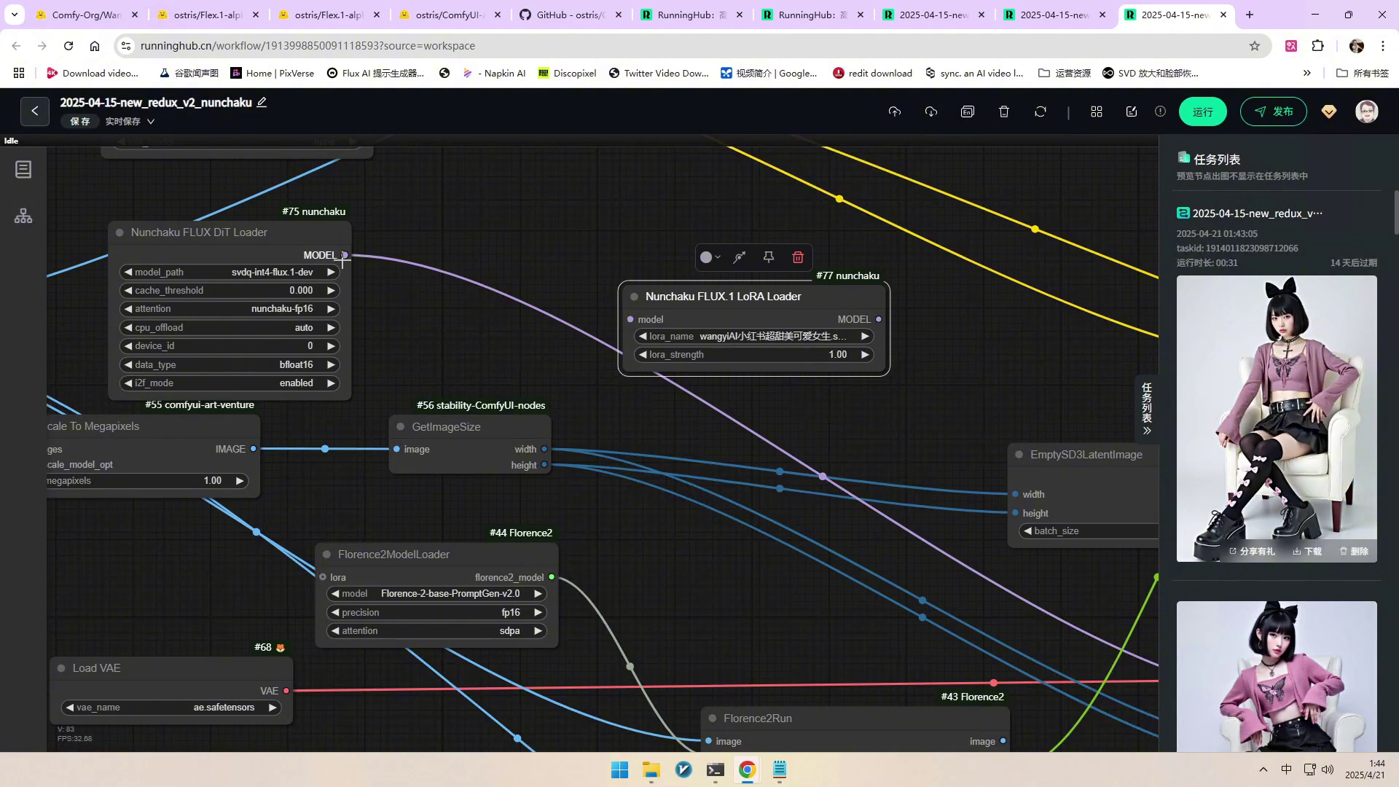
Route the model from the Nunchaku FLUX DiT Loader through the LoRA loader into ModelSamplingFlux, and run the workflow
left_click_drag(904, 356, 491, 378)
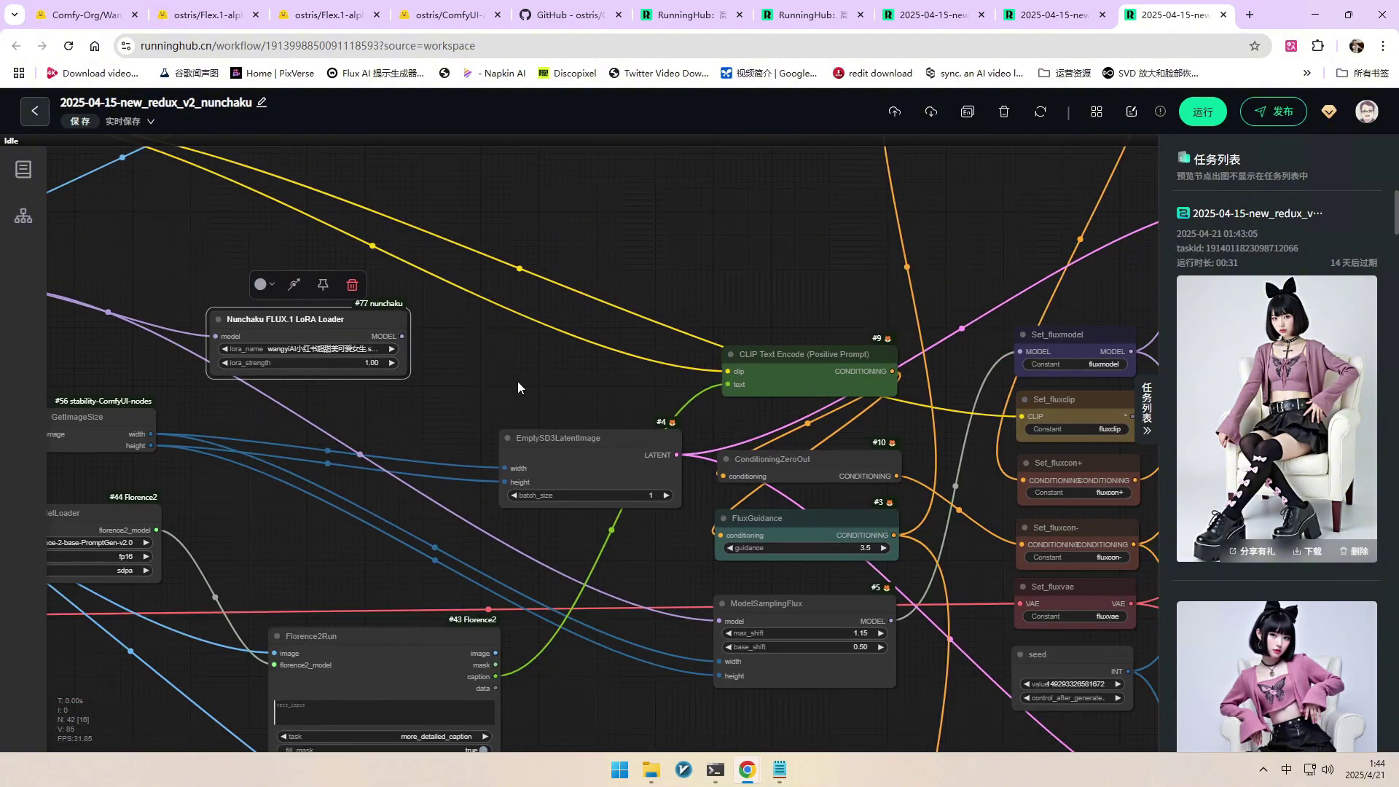
scroll(532, 365, "down", 2)
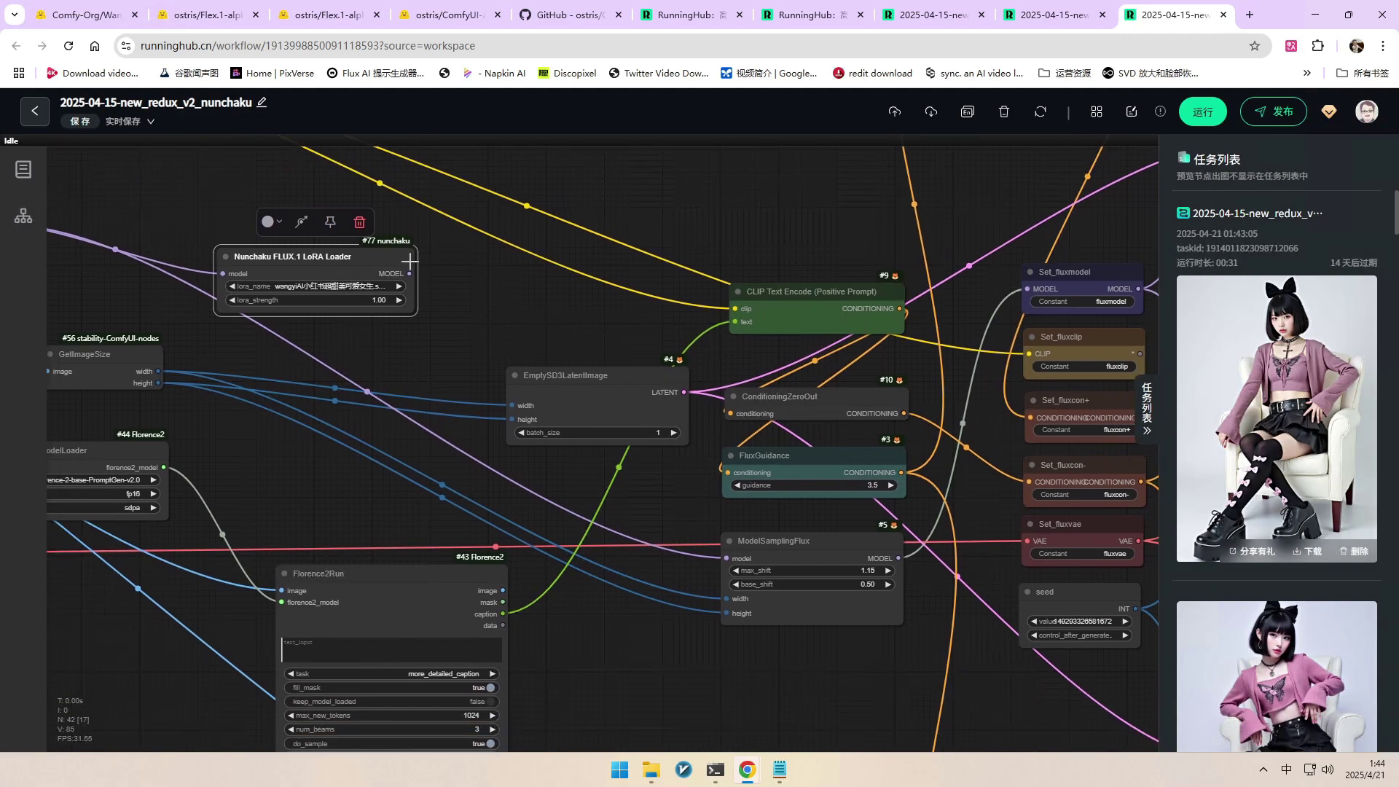
scroll(516, 370, "down", 5)
left_click_drag(932, 439, 884, 389)
scroll(837, 435, "down", 2)
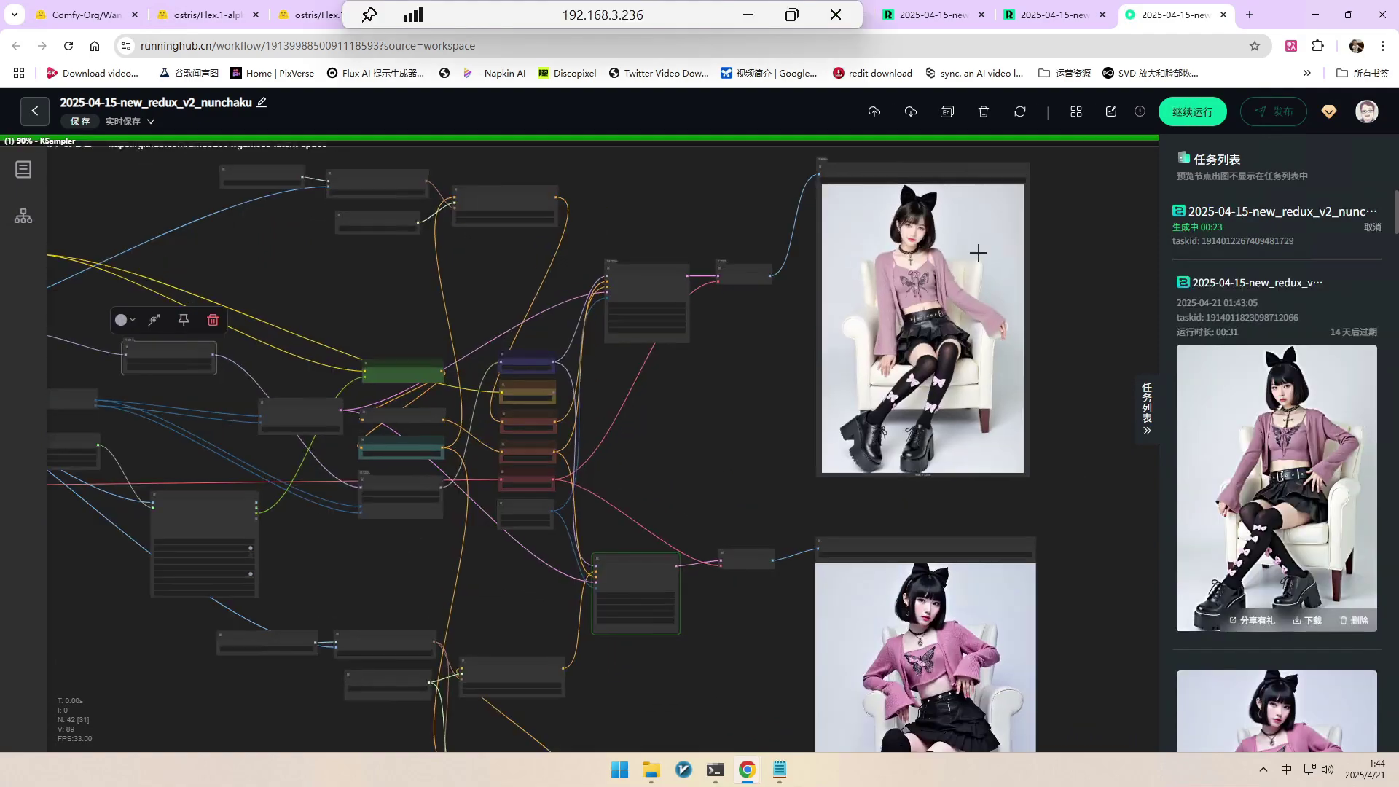
Inspect the upper and lower outputs generated with the LoRA, and compare them with the reference picture
scroll(917, 238, "up", 7)
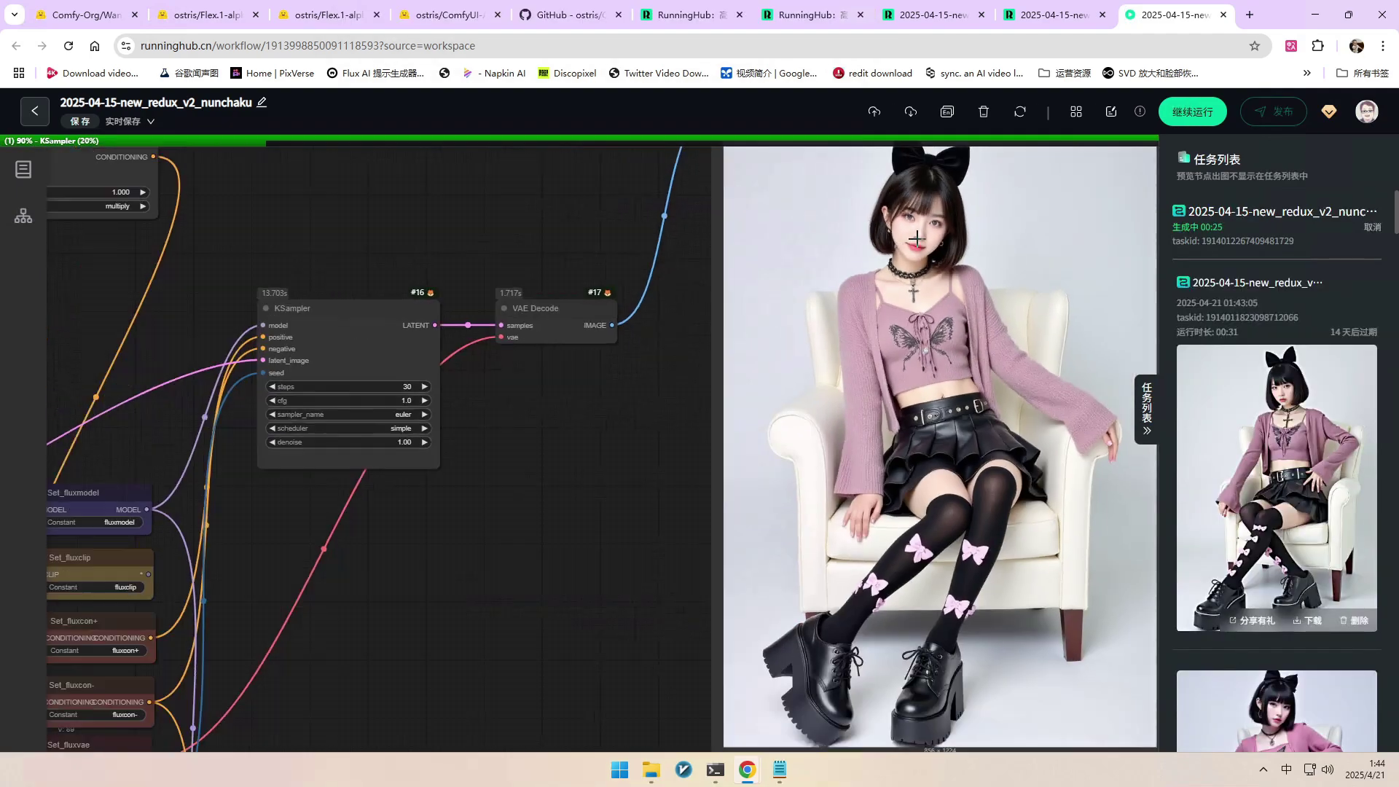
scroll(917, 239, "down", 6)
scroll(1049, 479, "down", 4)
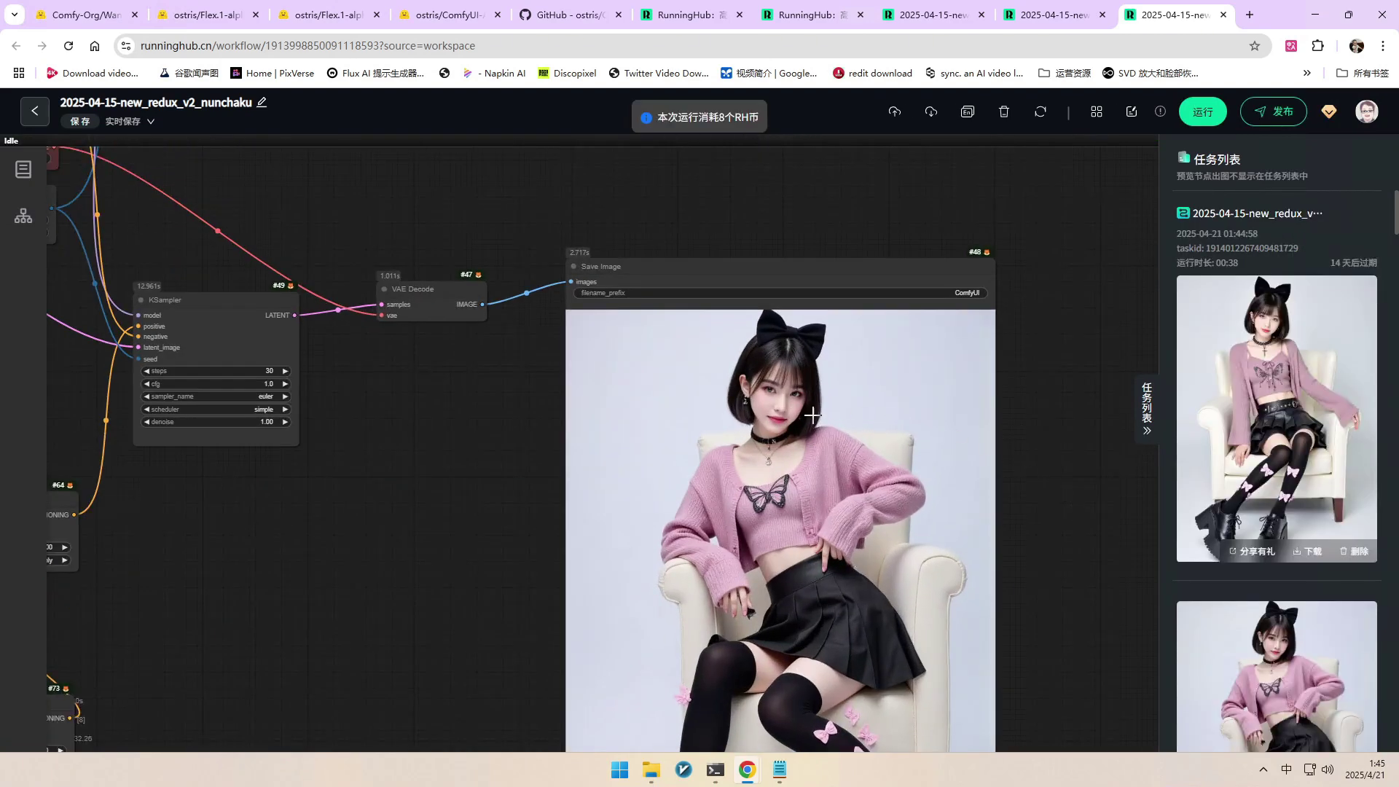
scroll(811, 414, "down", 10)
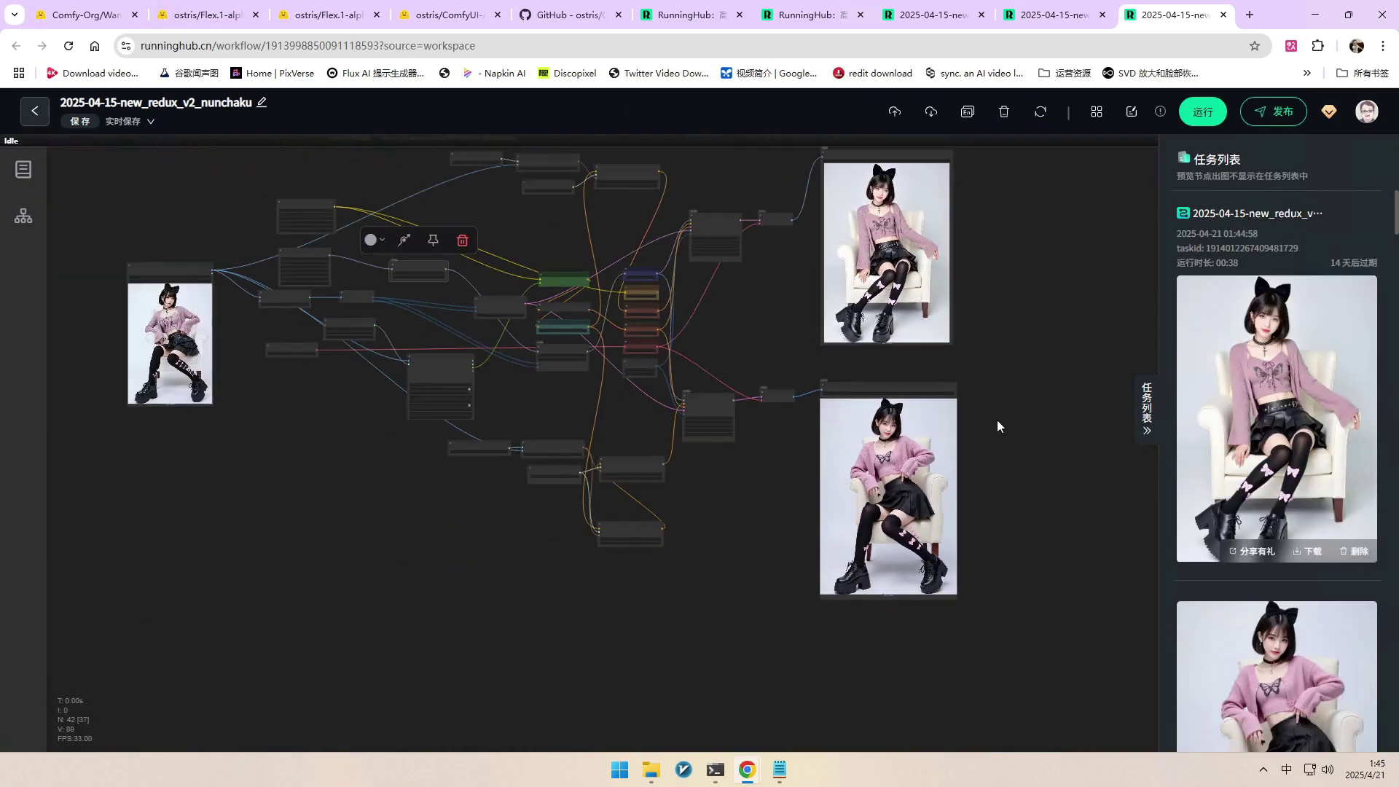
left_click_drag(996, 419, 1090, 462)
scroll(1042, 496, "up", 1)
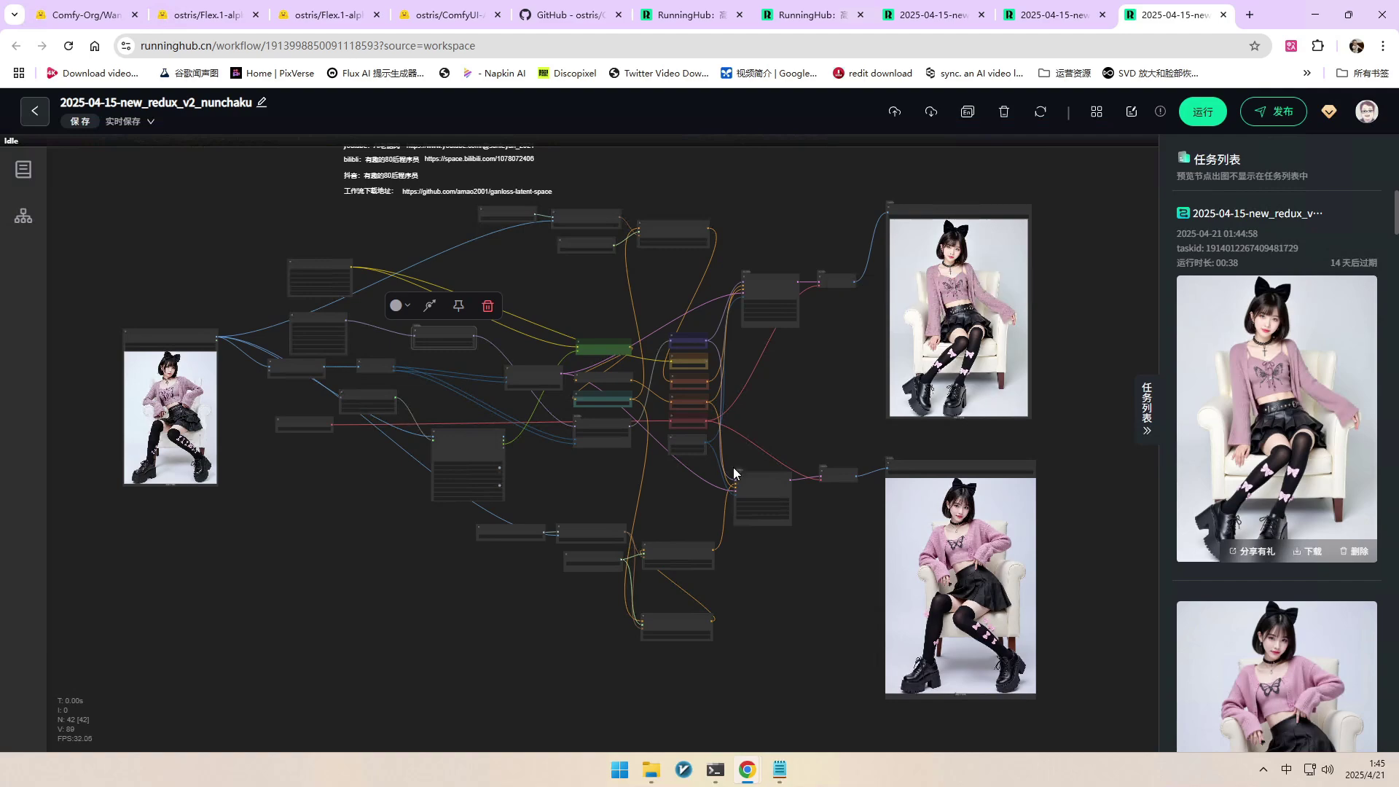
Delete the conditioning link from the lower Apply Style Model to the upper one in the SigLIP2 branch
scroll(736, 543, "up", 6)
left_click_drag(721, 592, 727, 501)
scroll(896, 475, "up", 4)
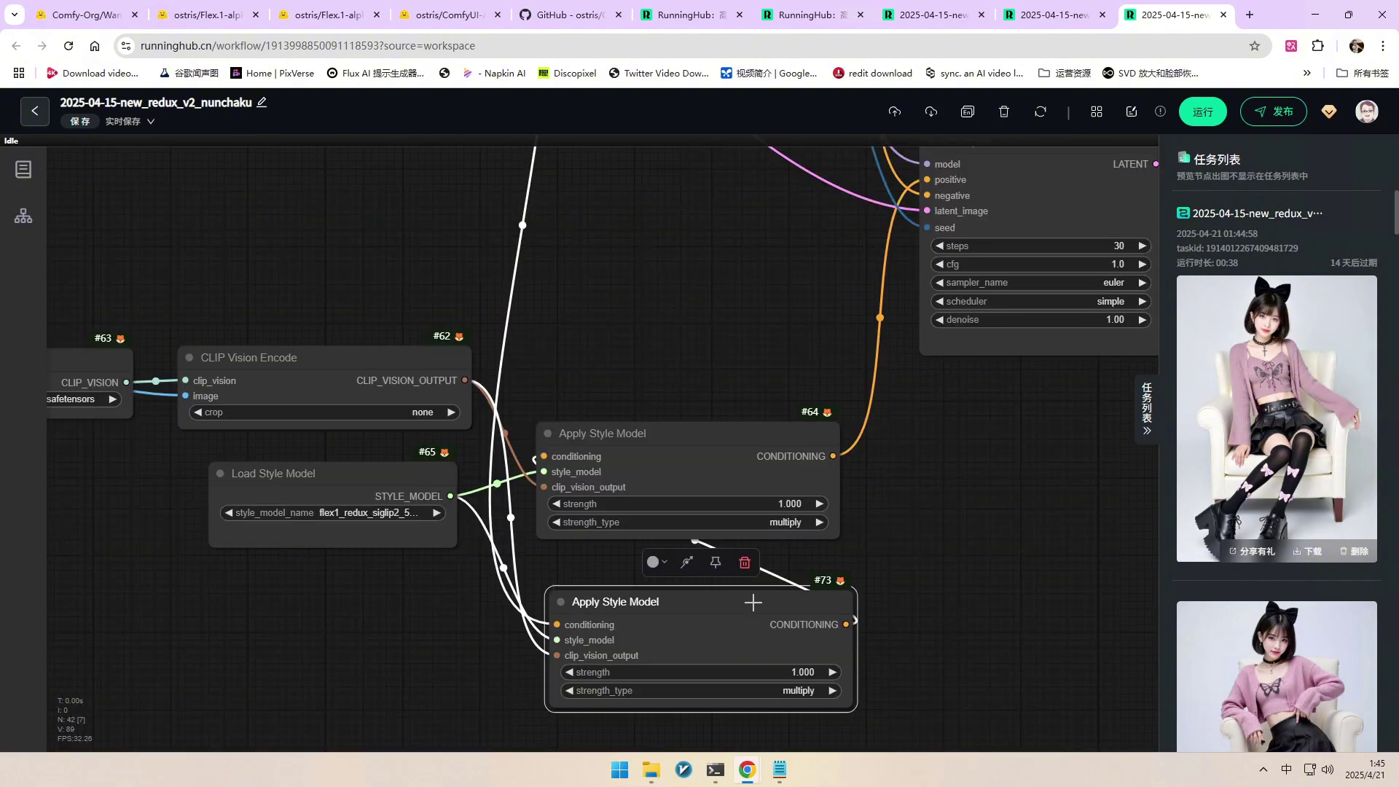
left_click_drag(752, 602, 731, 611)
left_click(682, 546)
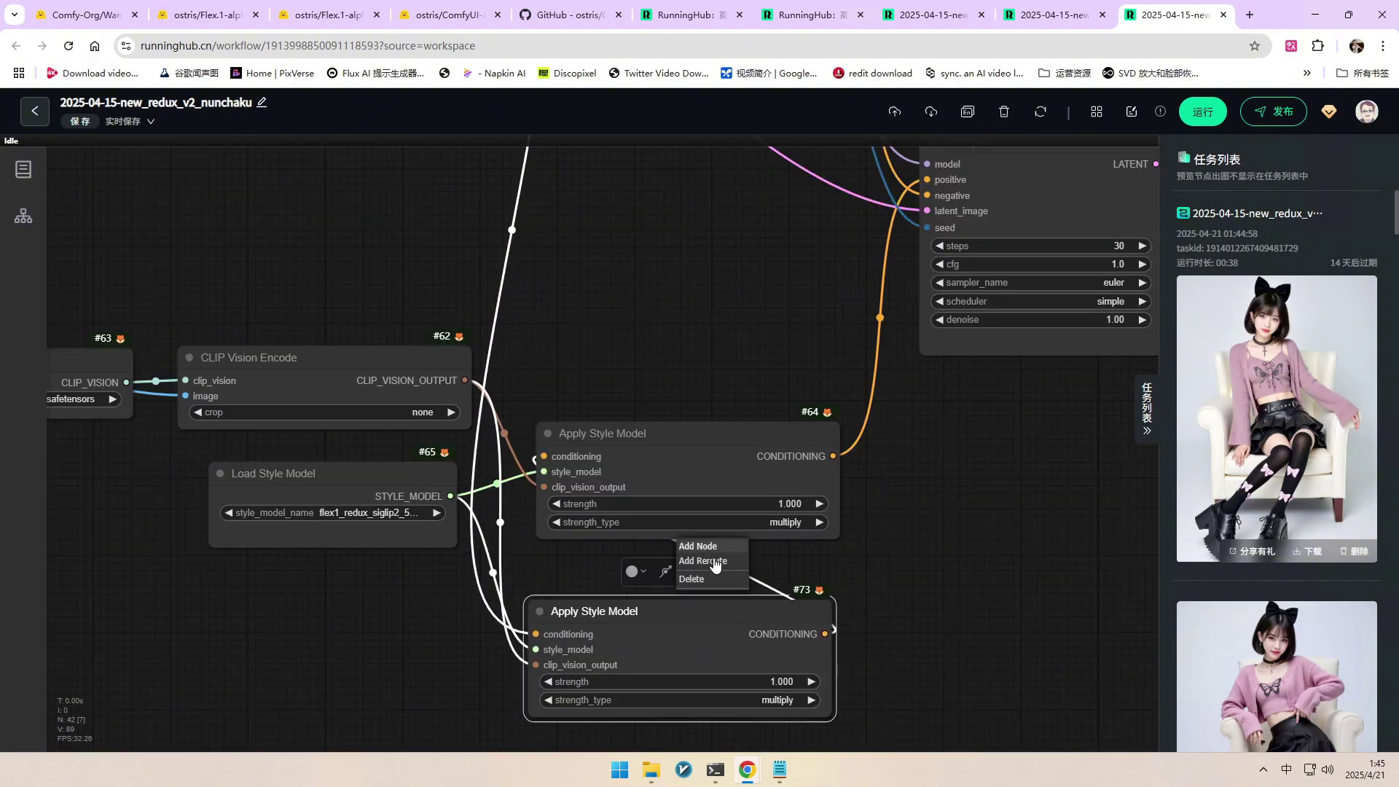
left_click(693, 579)
Set the strength of the upper Apply Style Model in the SigLIP2 branch to 2
left_click(729, 503)
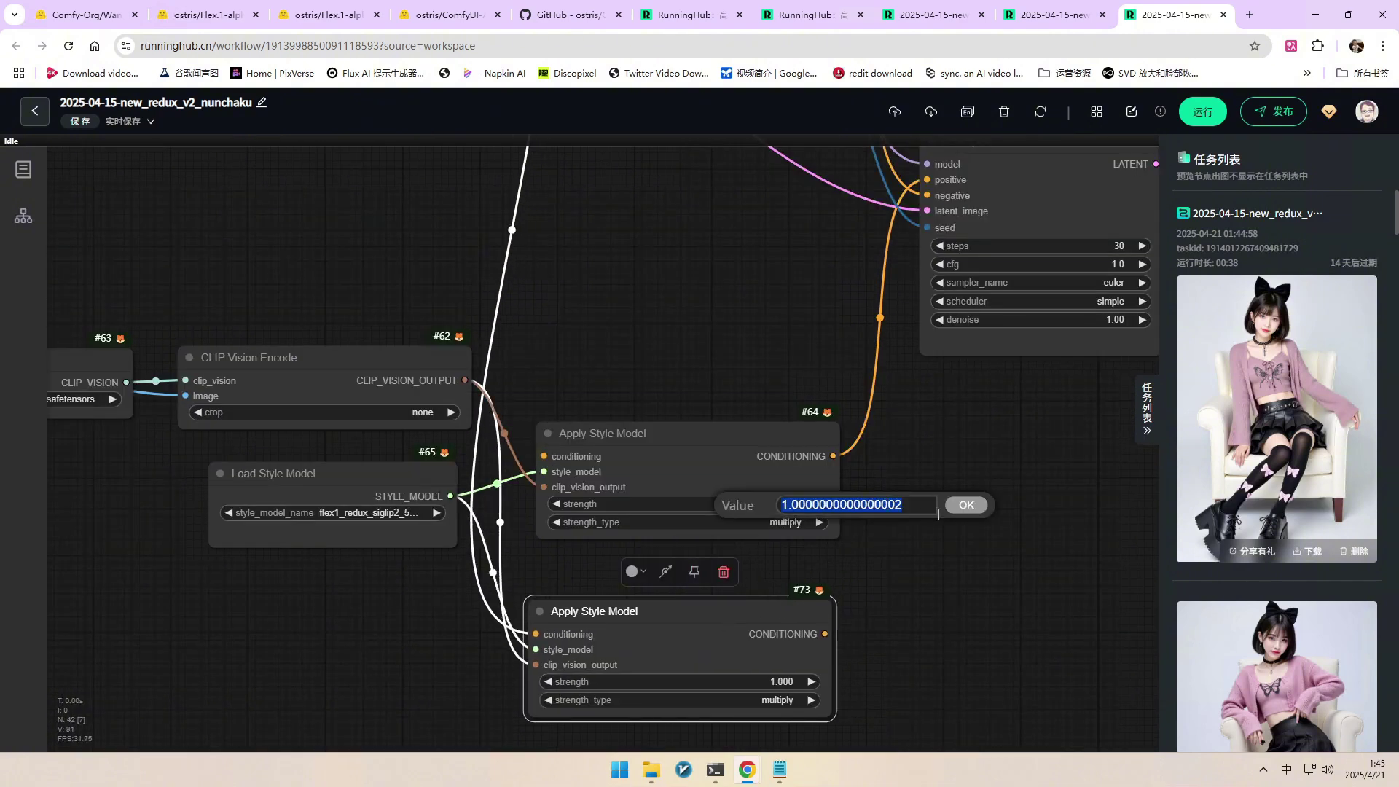
type("2")
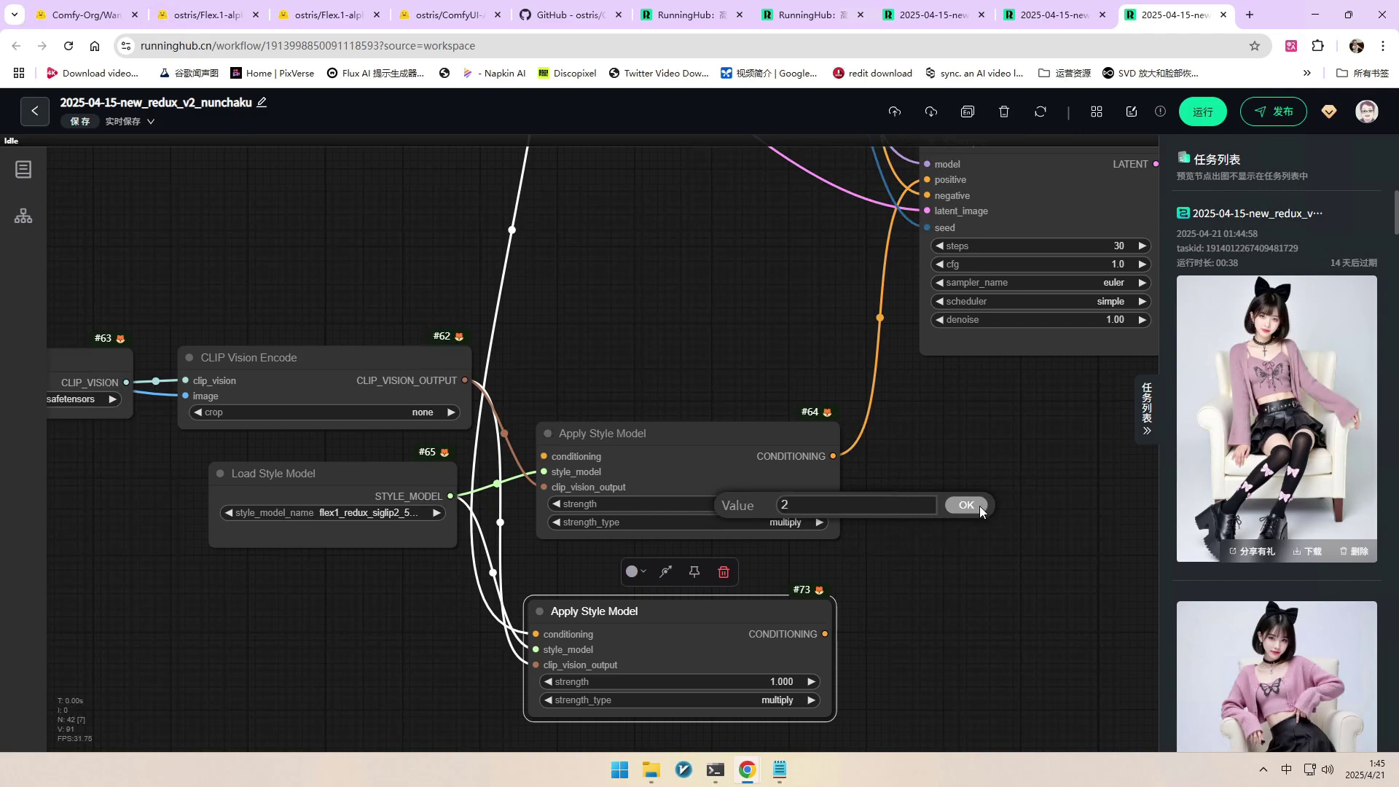
left_click(979, 506)
Move the incoming conditioning link from the lower Apply Style Model to the upper one, and run the workflow
scroll(940, 531, "down", 5)
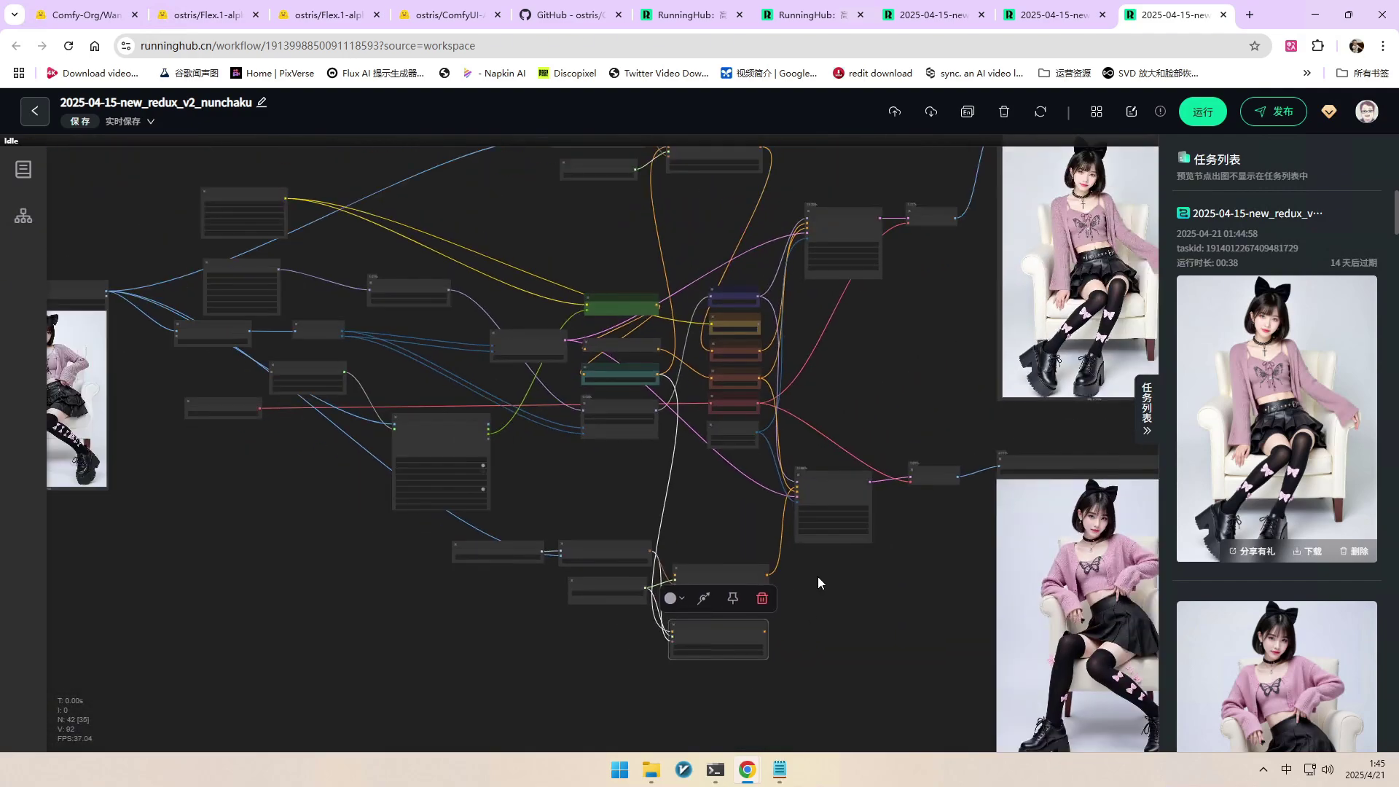
left_click_drag(817, 575, 787, 552)
scroll(647, 696, "up", 6)
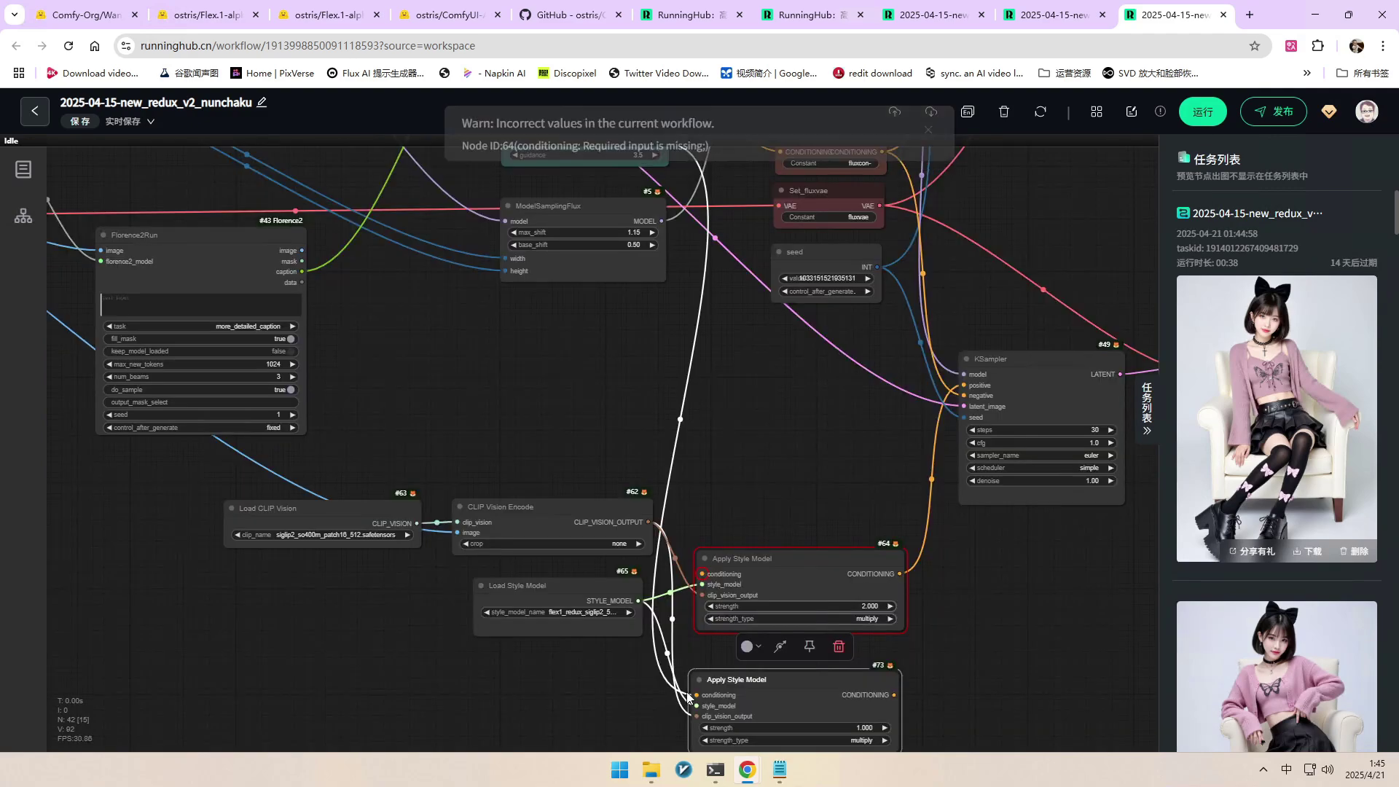
left_click_drag(687, 697, 701, 573)
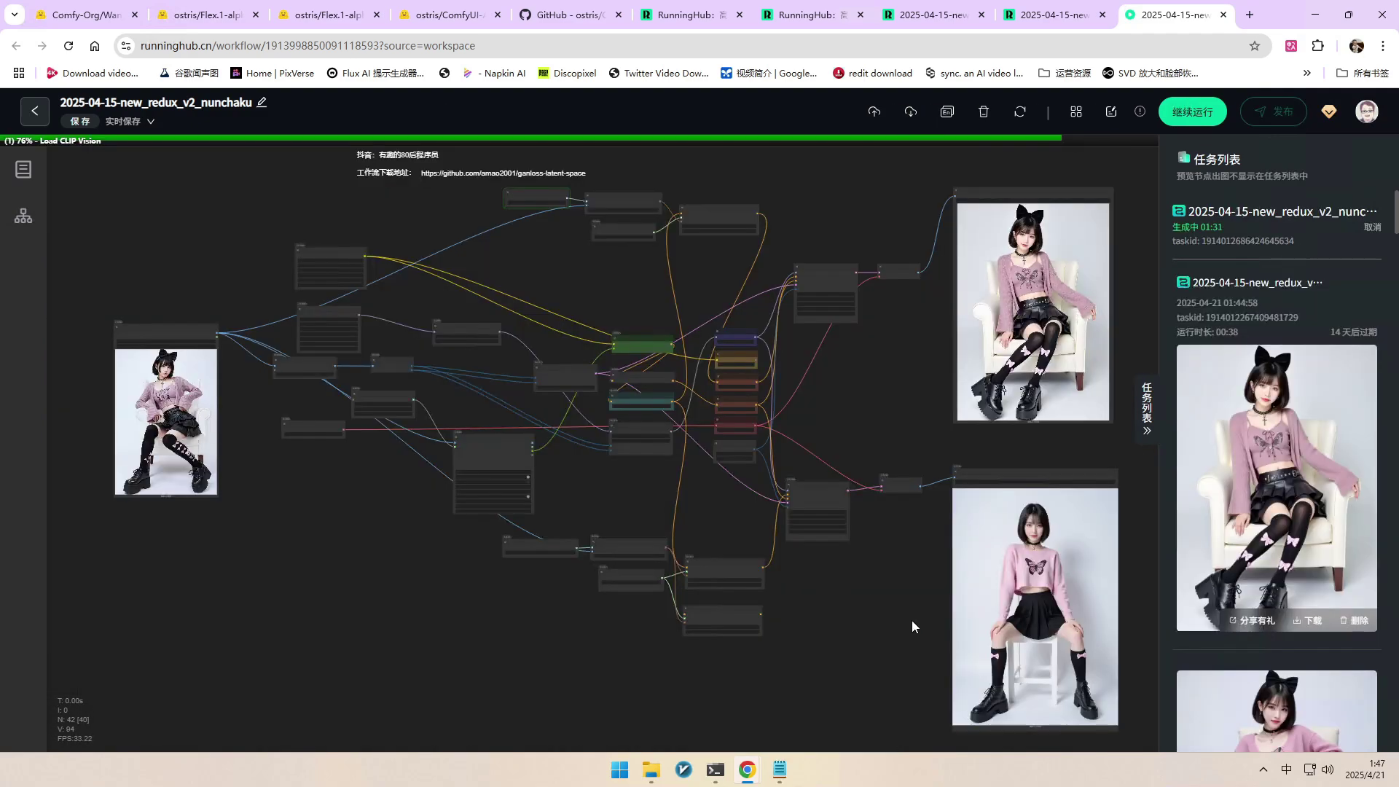
Connect the lower Apply Style Model's conditioning output to the upper Apply Style Model's conditioning input
scroll(897, 569, "up", 5)
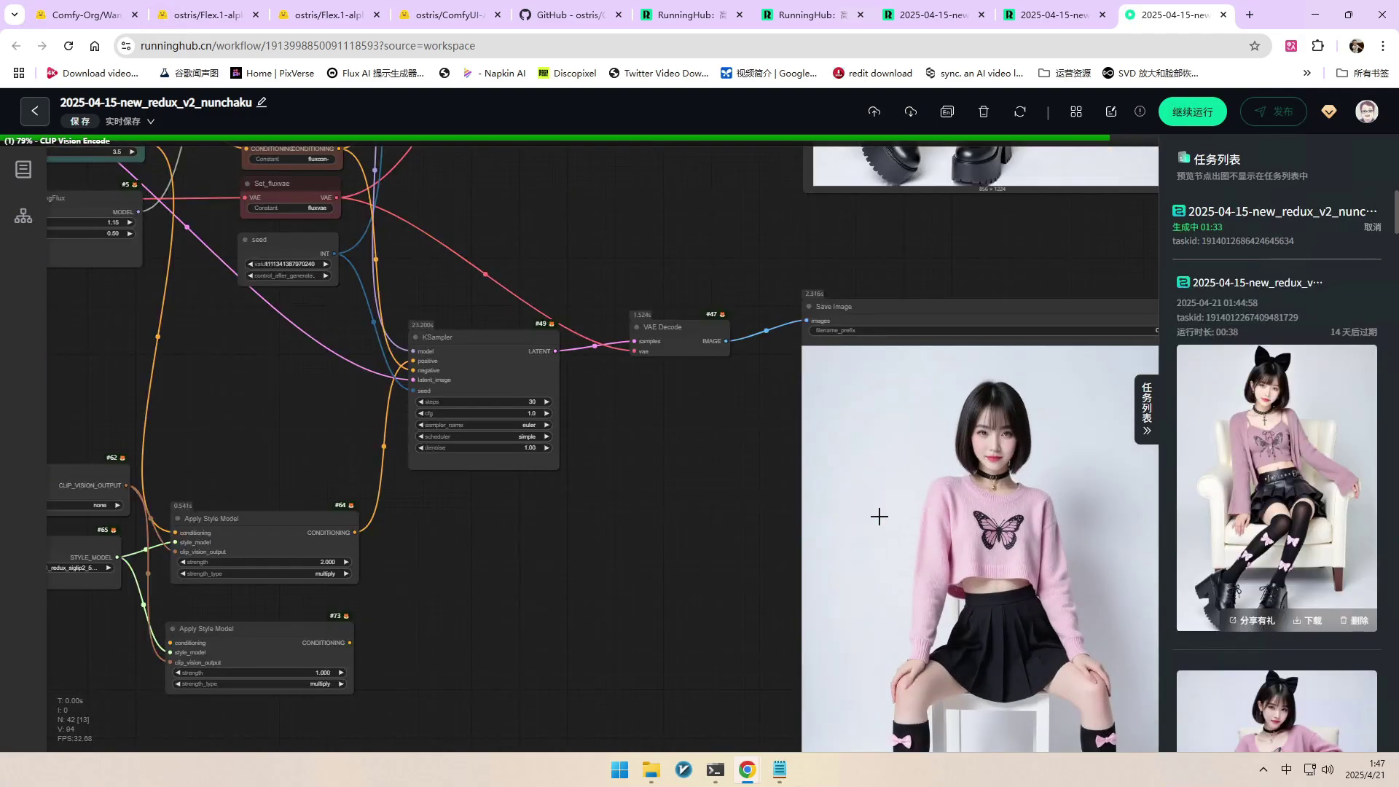
scroll(879, 516, "down", 3)
scroll(618, 537, "up", 6)
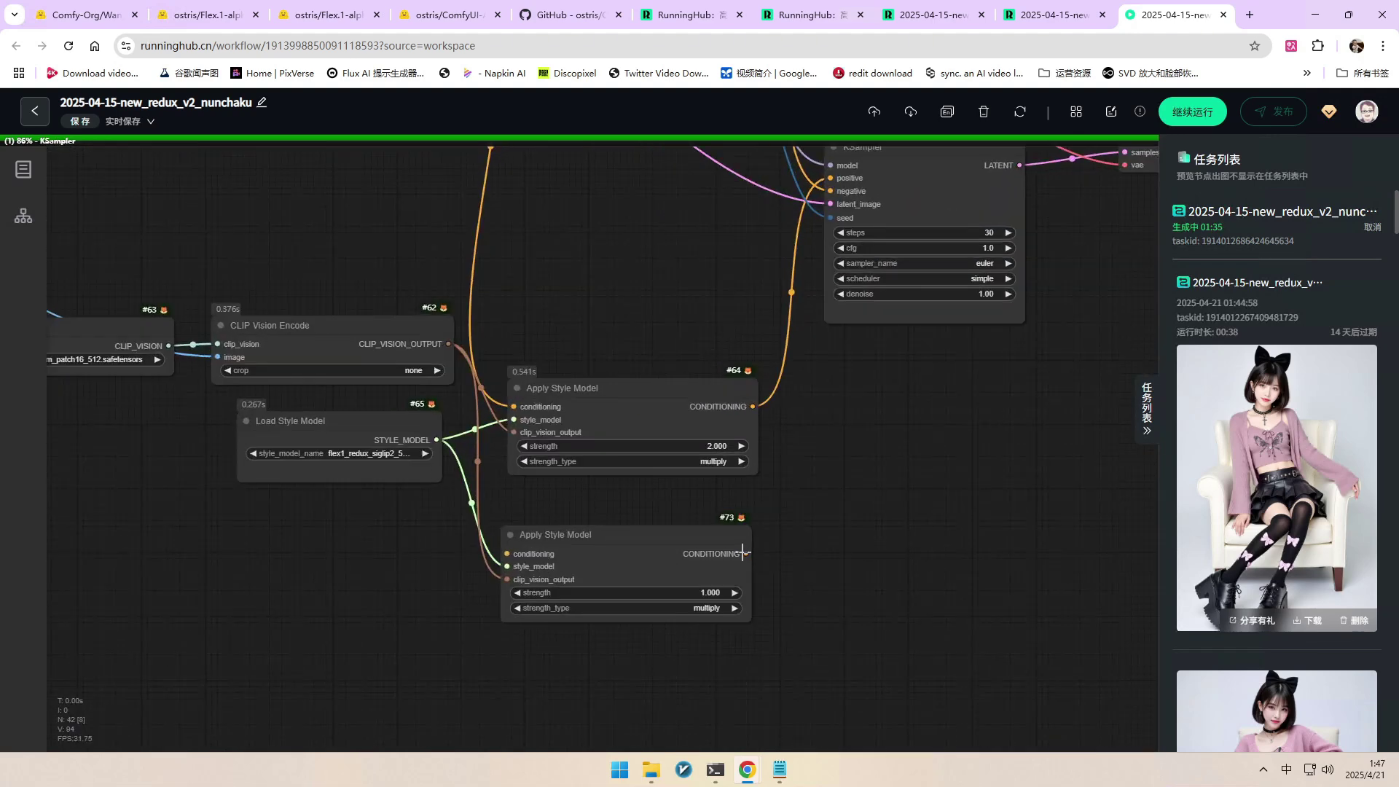
left_click_drag(742, 554, 513, 407)
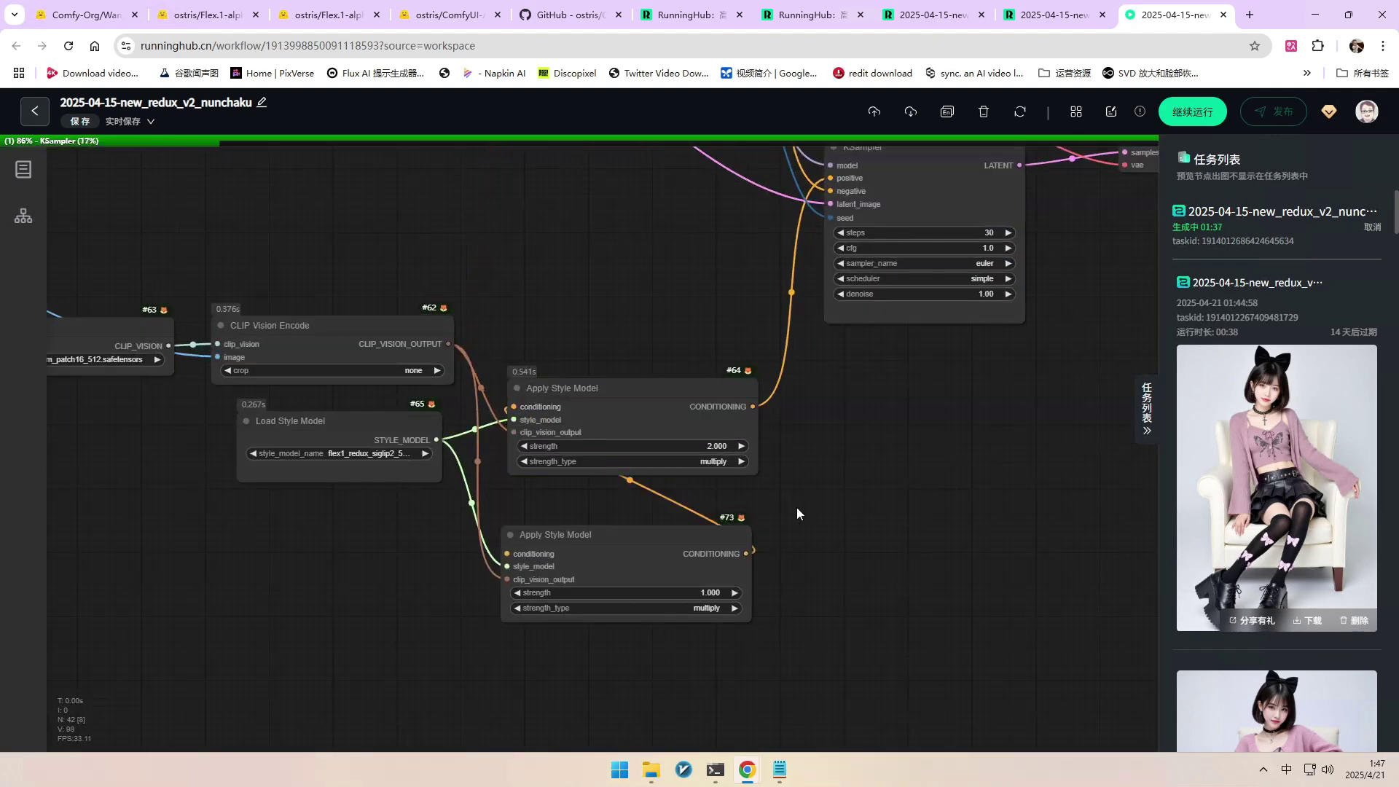
Connect the green text encoding node's conditioning output to the lower Apply Style Model's conditioning input, and run the workflow
scroll(653, 290, "down", 8)
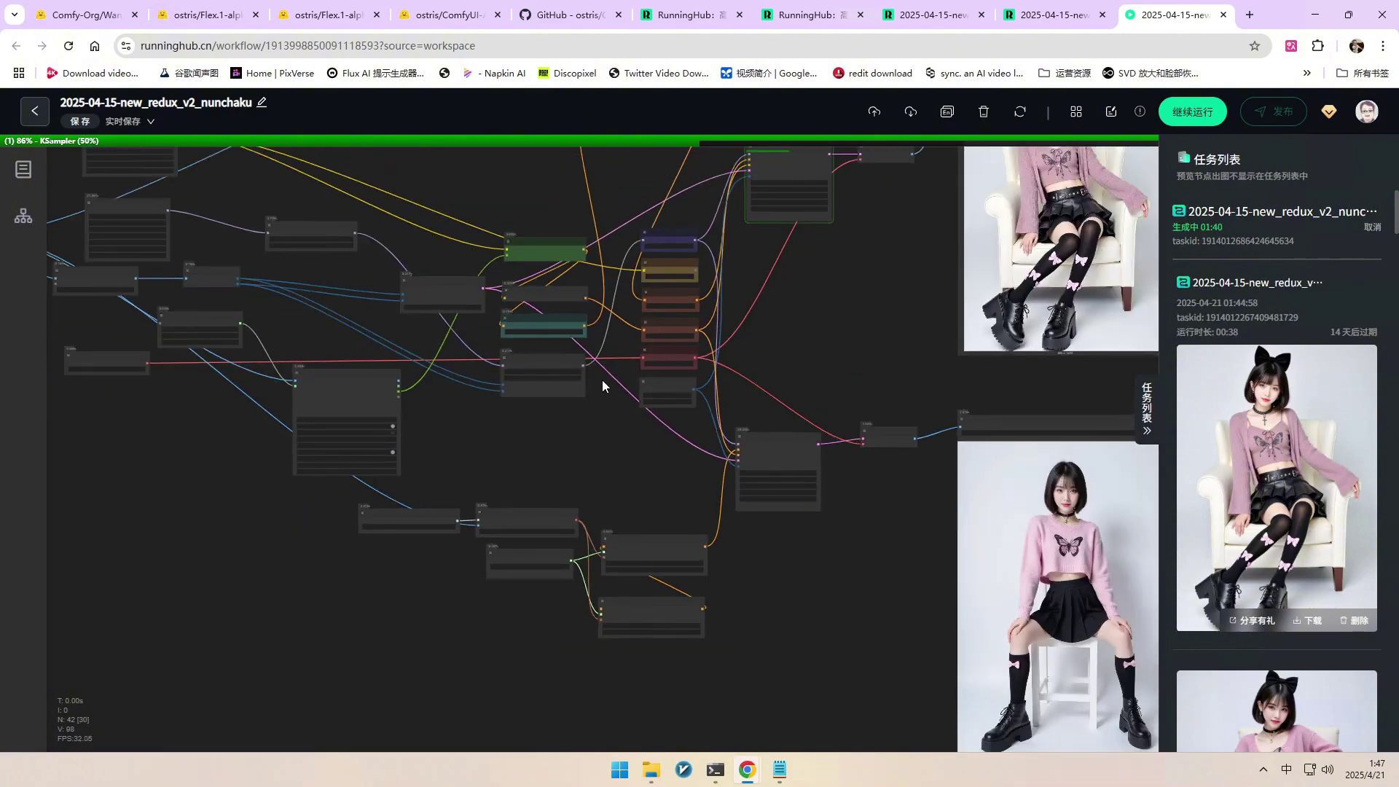
scroll(602, 379, "up", 6)
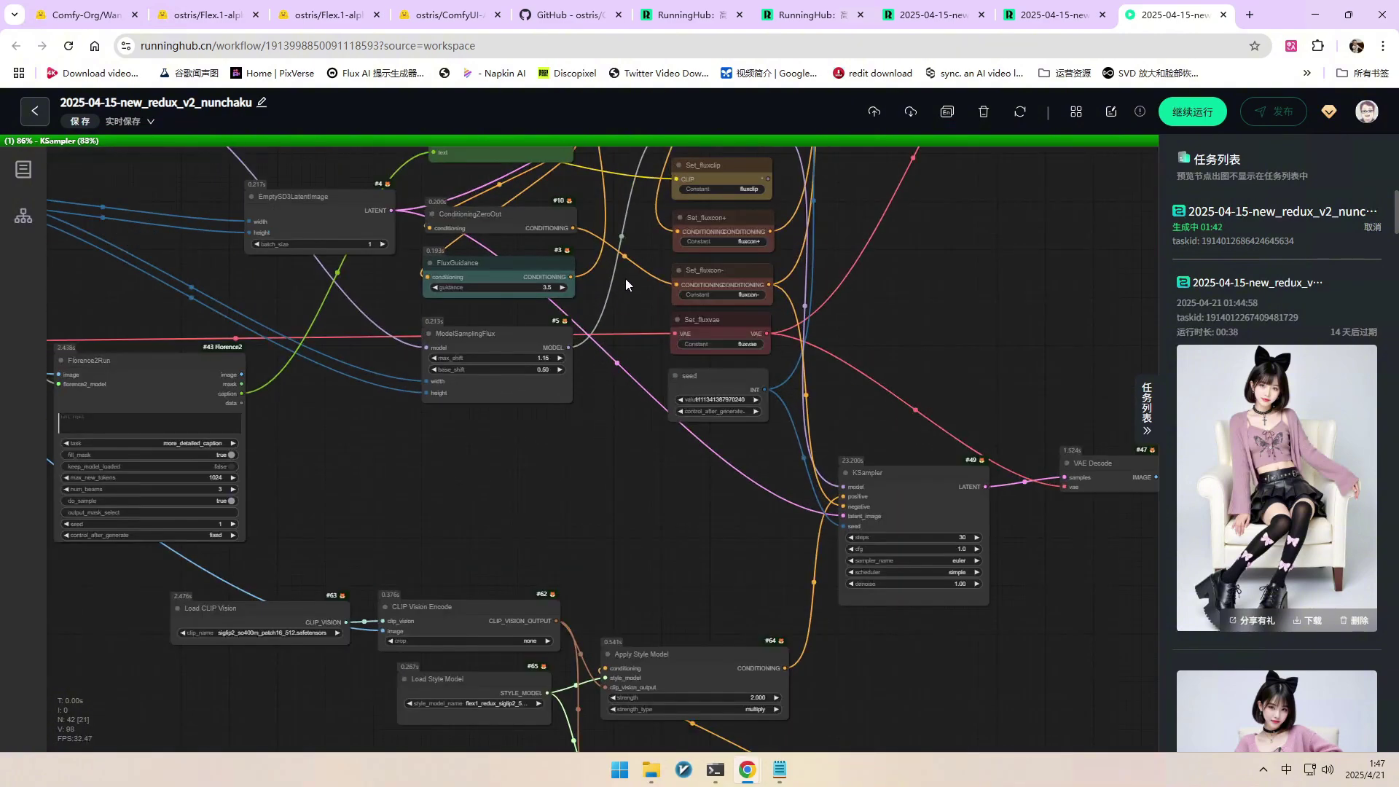
scroll(625, 278, "up", 2)
scroll(633, 400, "down", 2)
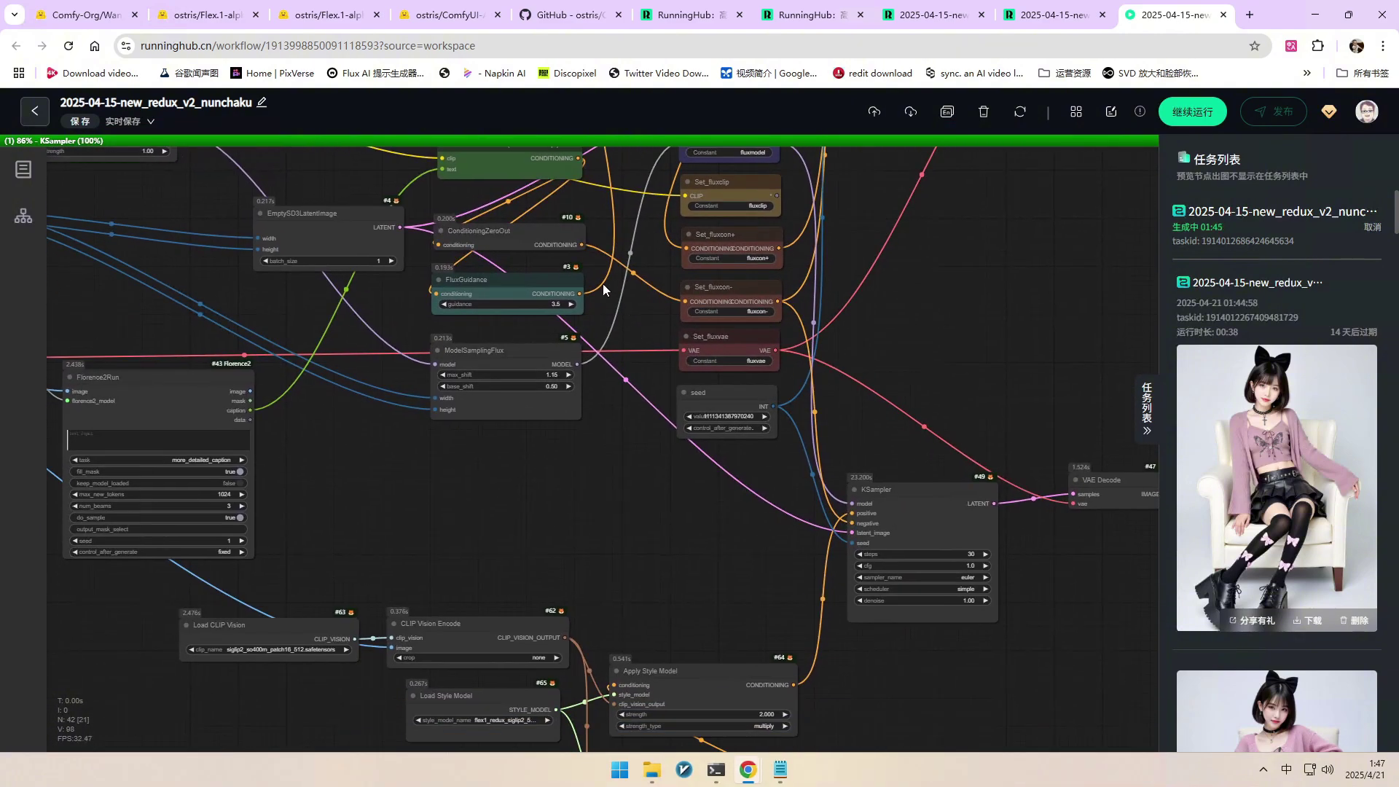
left_click_drag(579, 158, 602, 562)
Follow the run through the two chained Apply Style Models and compare both output images with the reference picture
scroll(614, 484, "up", 5)
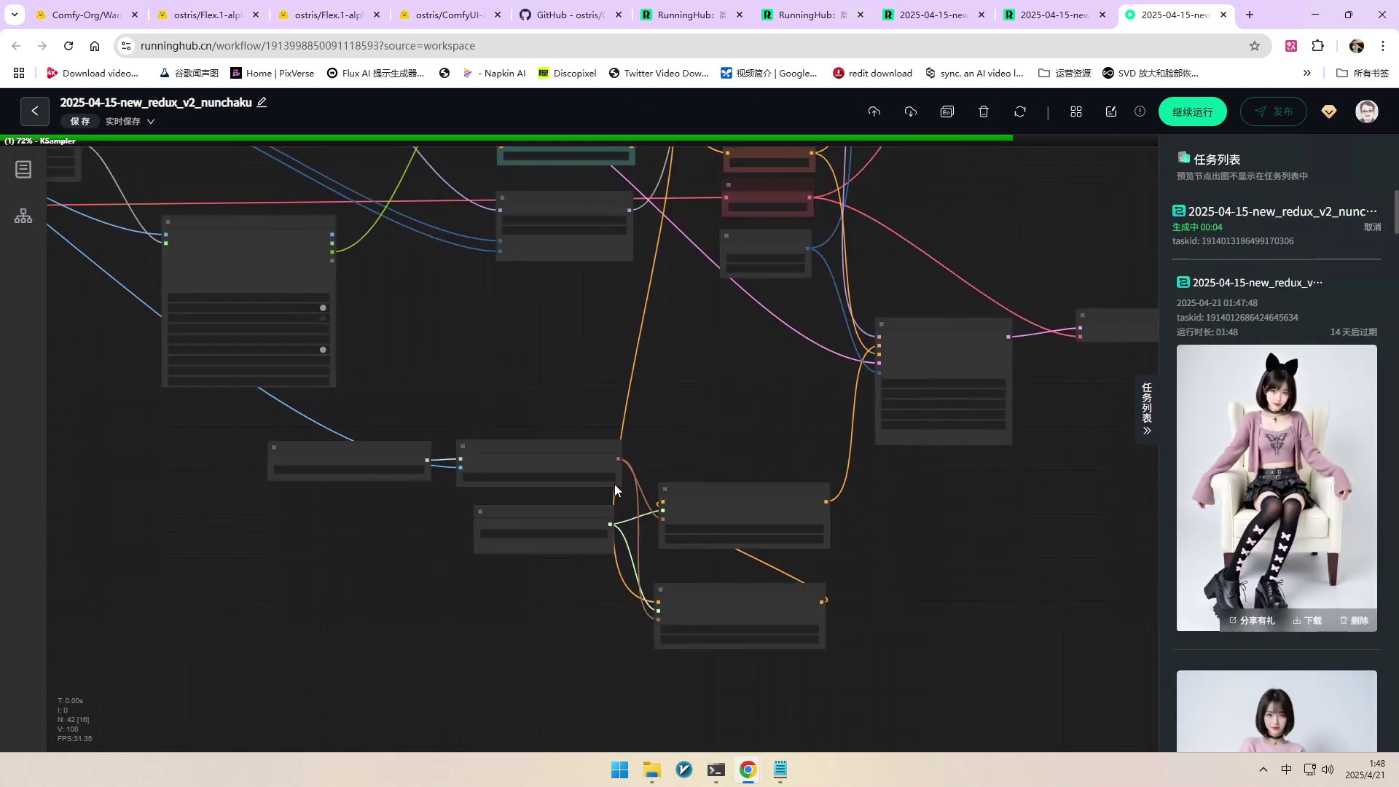
scroll(644, 334, "down", 5)
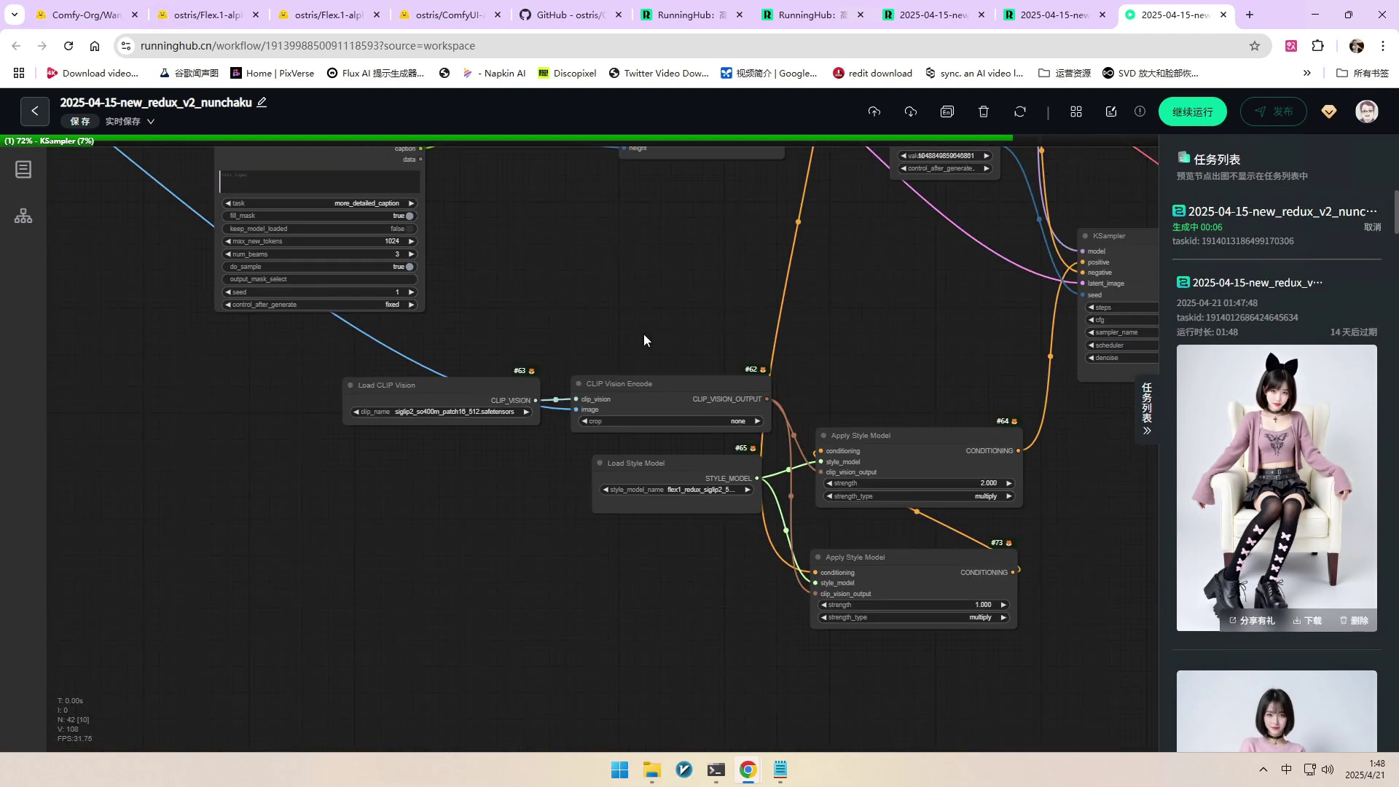
scroll(895, 318, "down", 5)
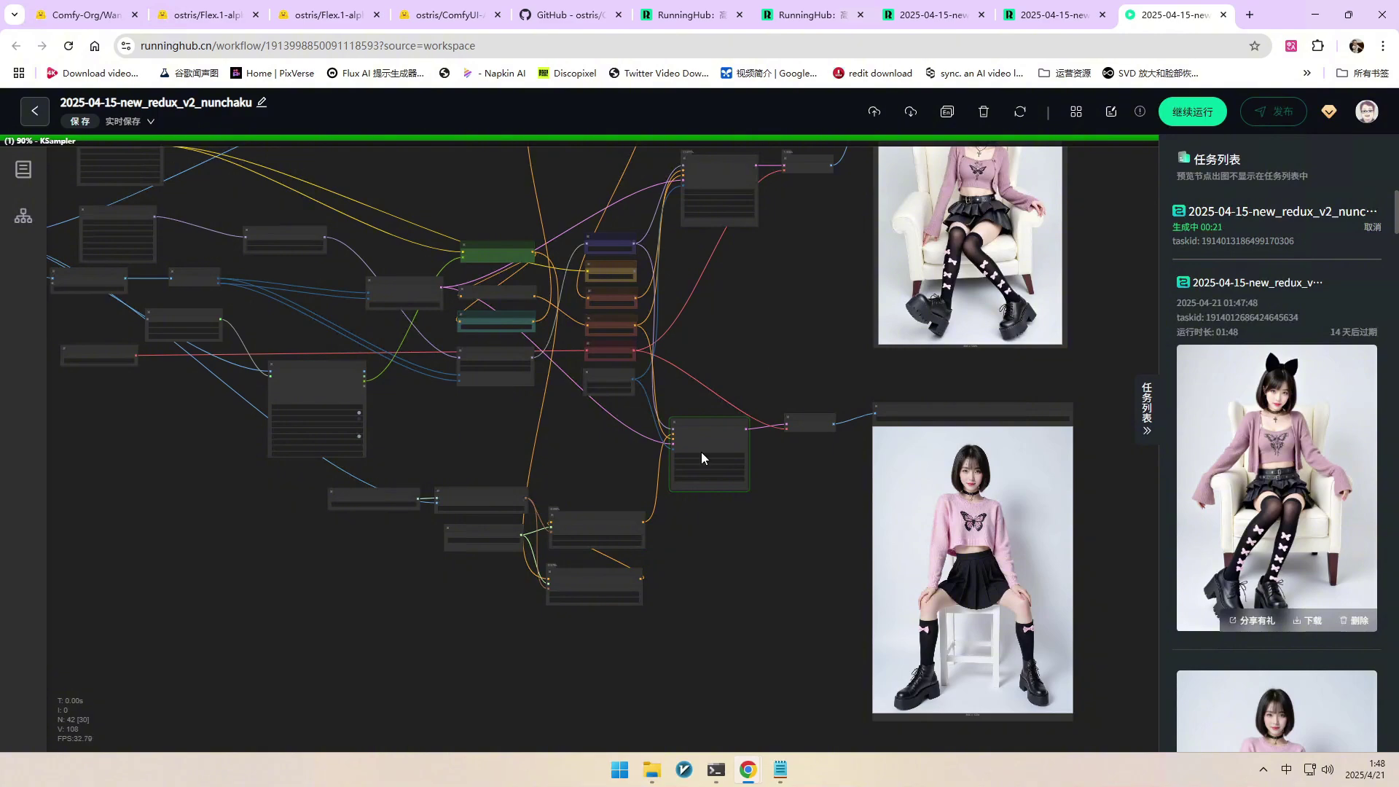
scroll(701, 452, "up", 5)
scroll(695, 640, "down", 5)
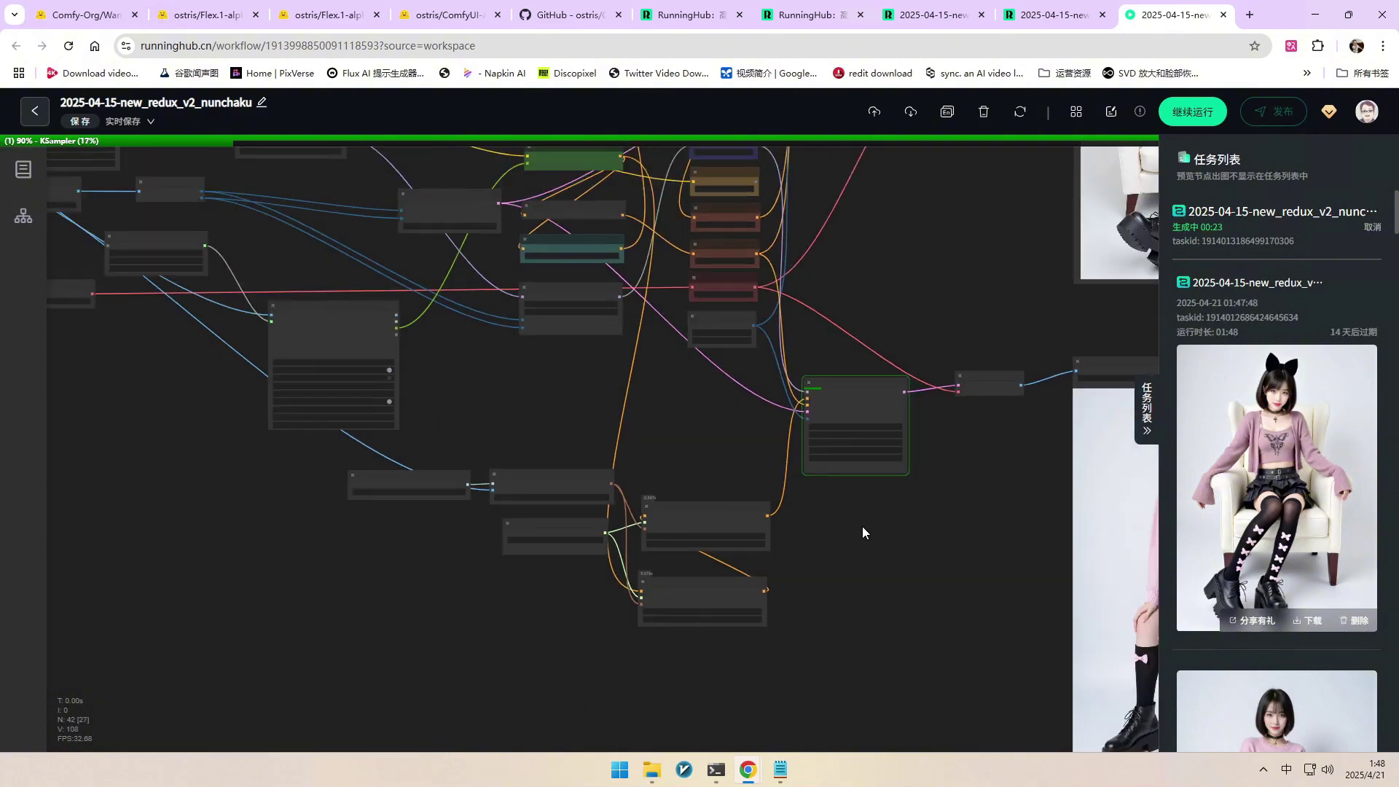
left_click_drag(834, 621, 794, 567)
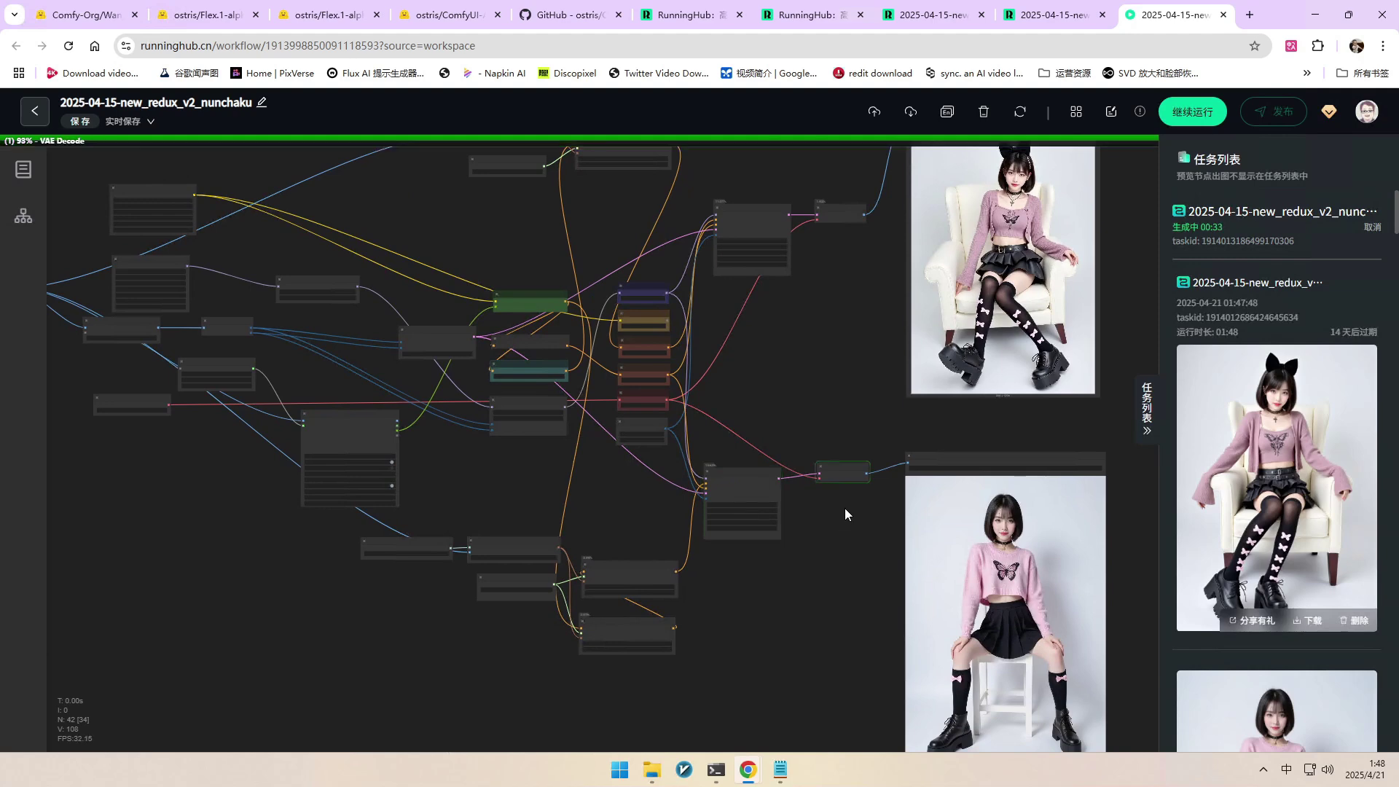
scroll(826, 359, "down", 2)
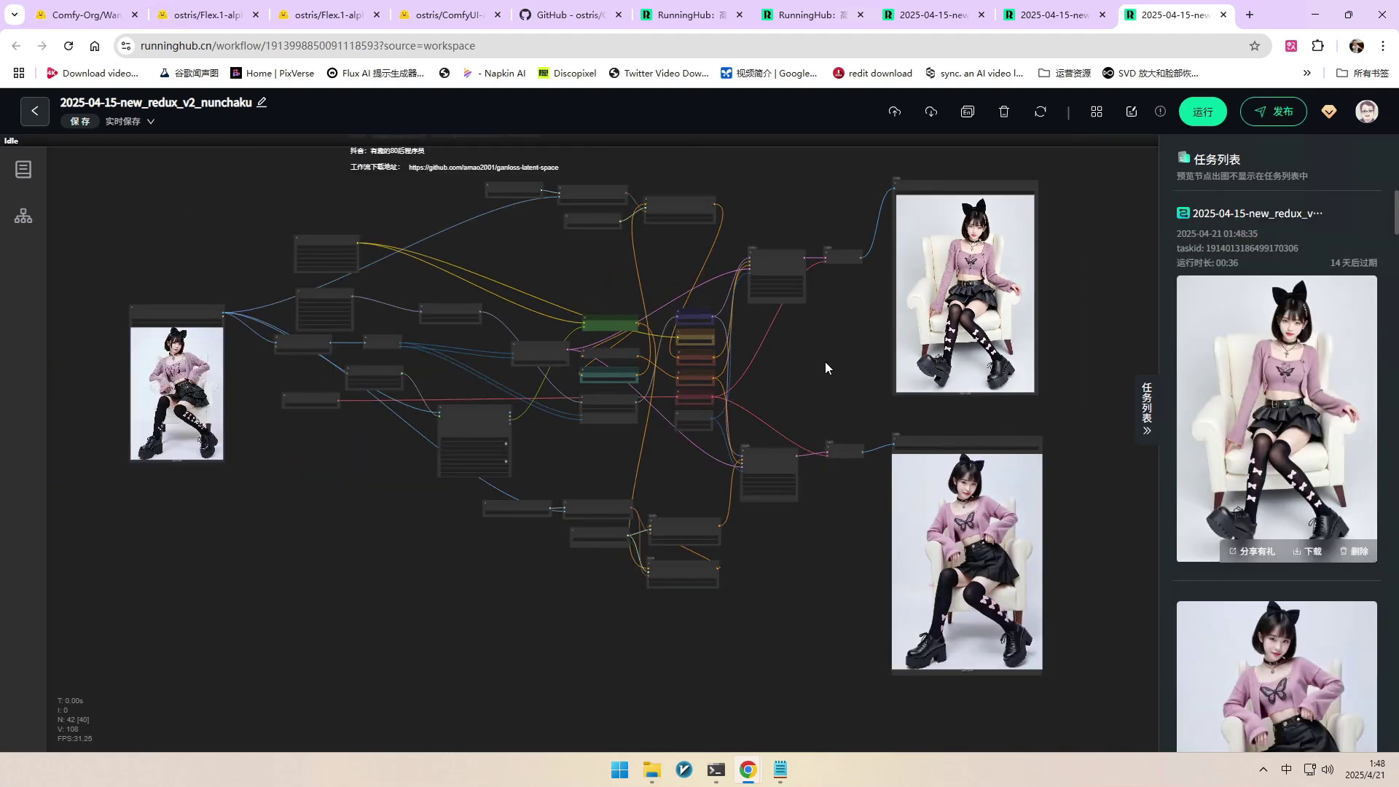